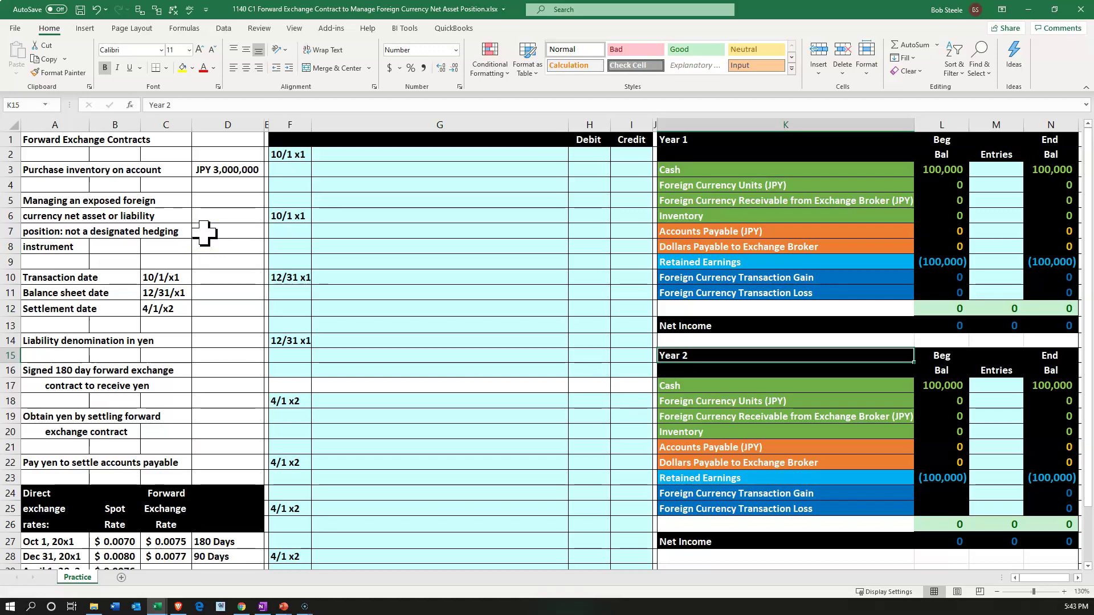
# Review the transaction, balance sheet and settlement dates and the 180-day forward exchange contract terms in the problem data
pyautogui.click(225, 279)
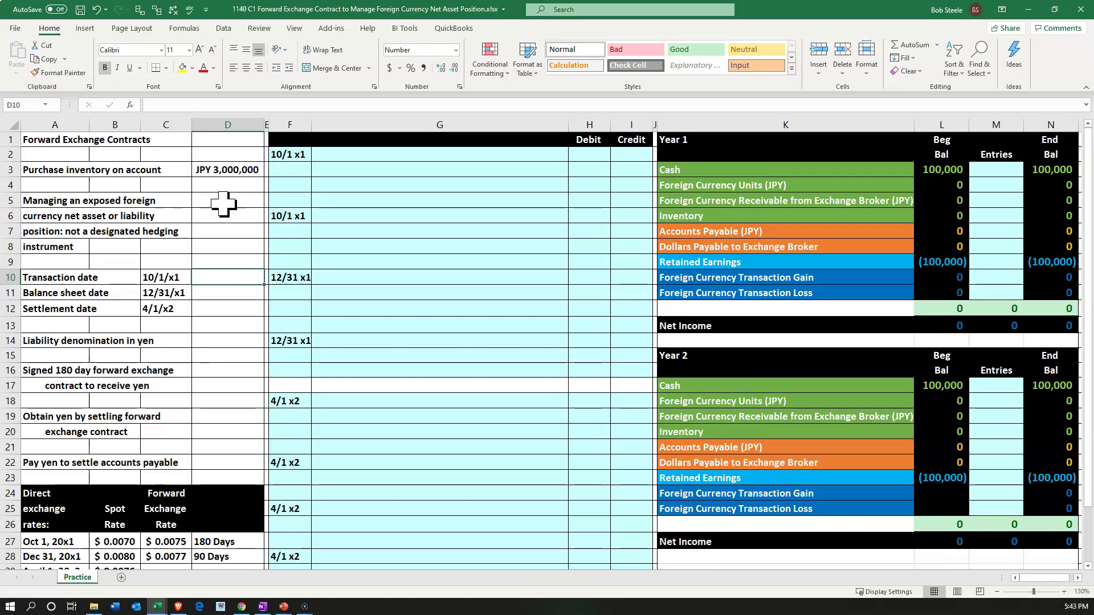
pyautogui.click(206, 276)
pyautogui.press('Return')
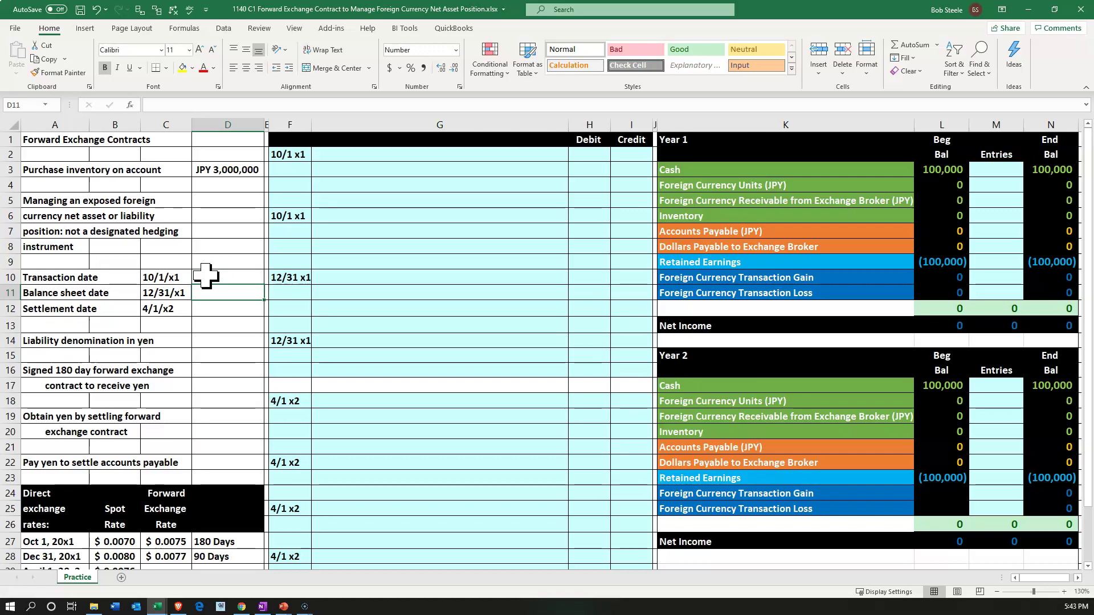
pyautogui.press('Down')
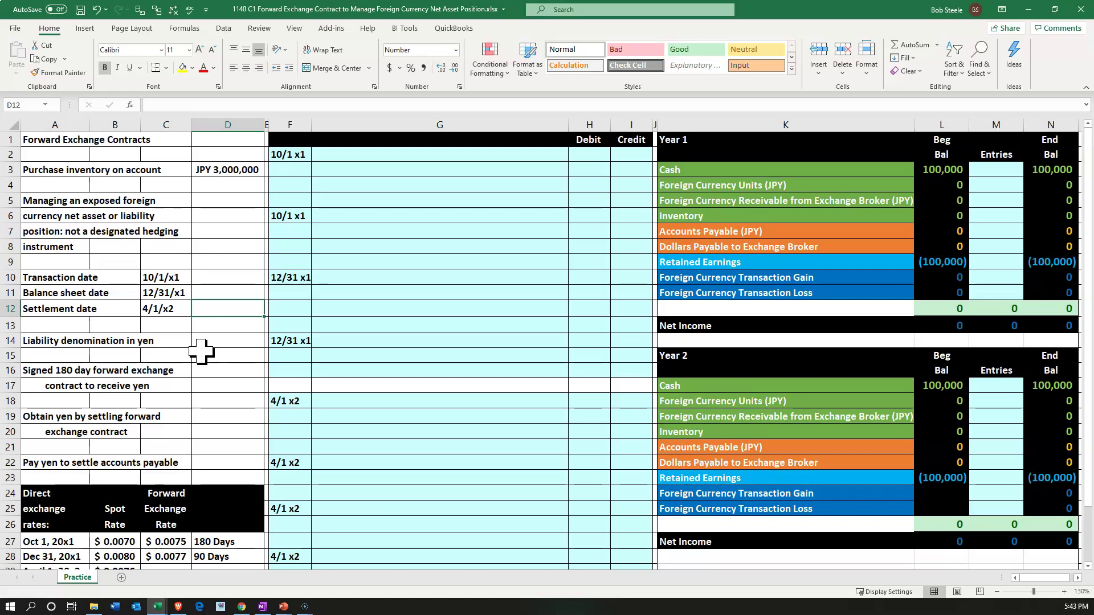
pyautogui.press('Down')
pyautogui.press('Down')
pyautogui.press('Down')
pyautogui.press('Down')
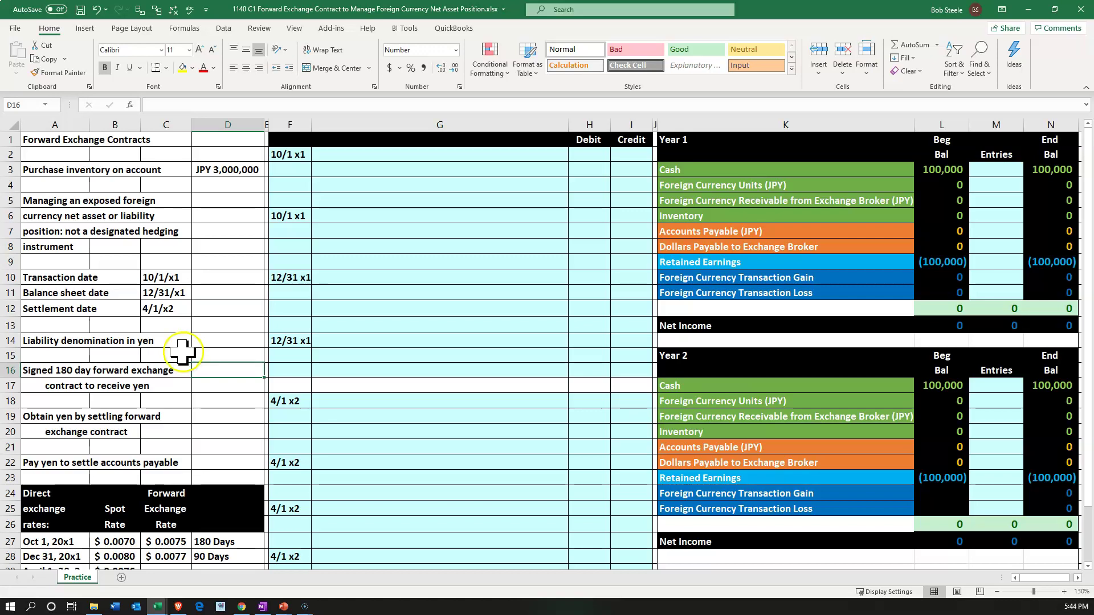
pyautogui.click(208, 280)
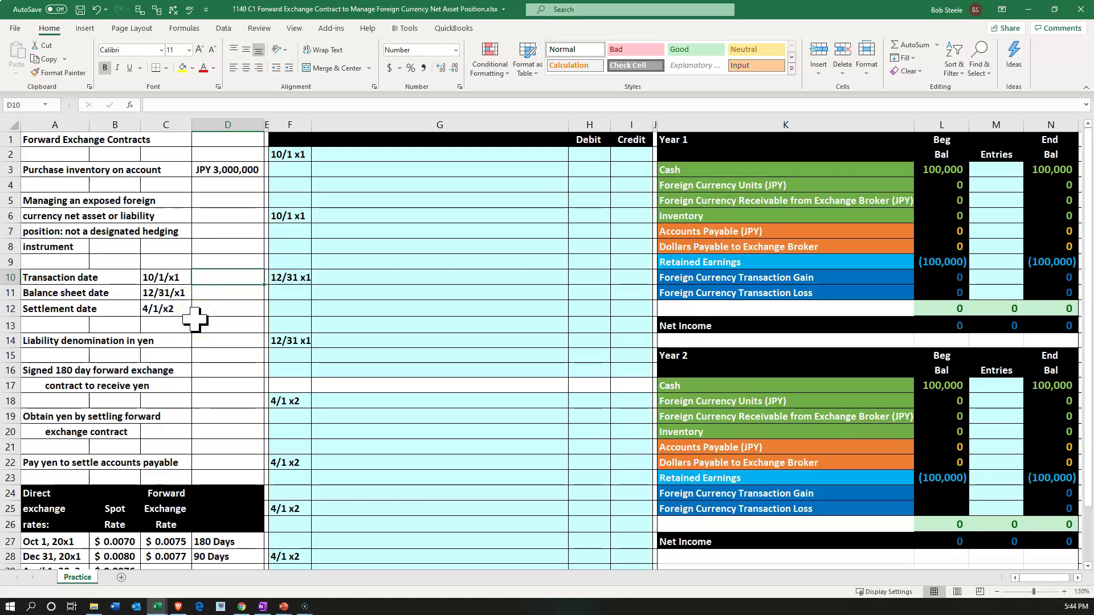
pyautogui.scroll(-1, 194, 319)
pyautogui.click(171, 231)
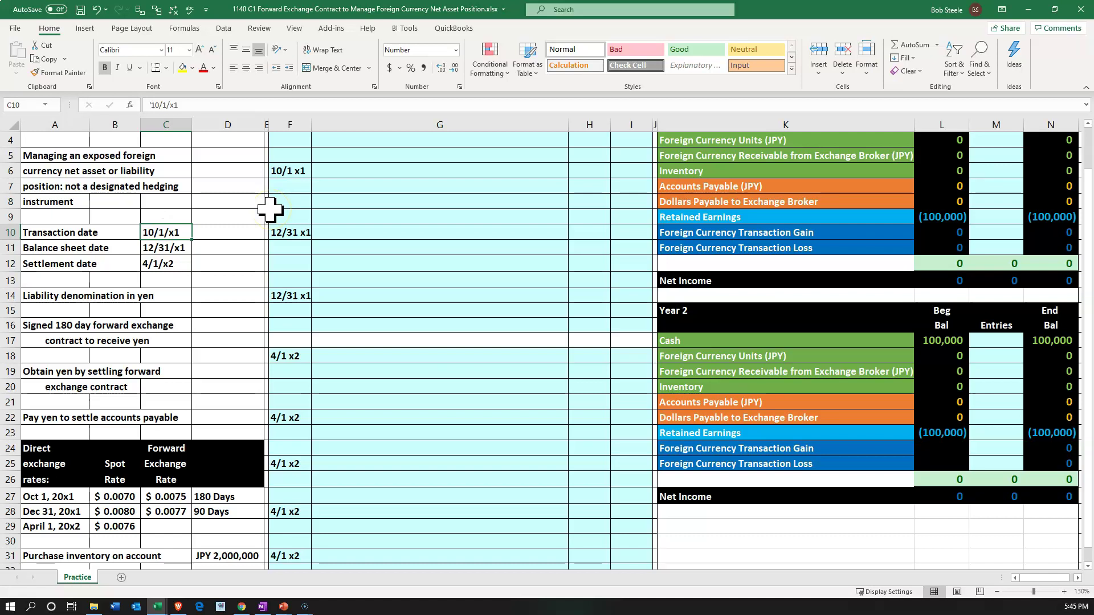
pyautogui.click(171, 265)
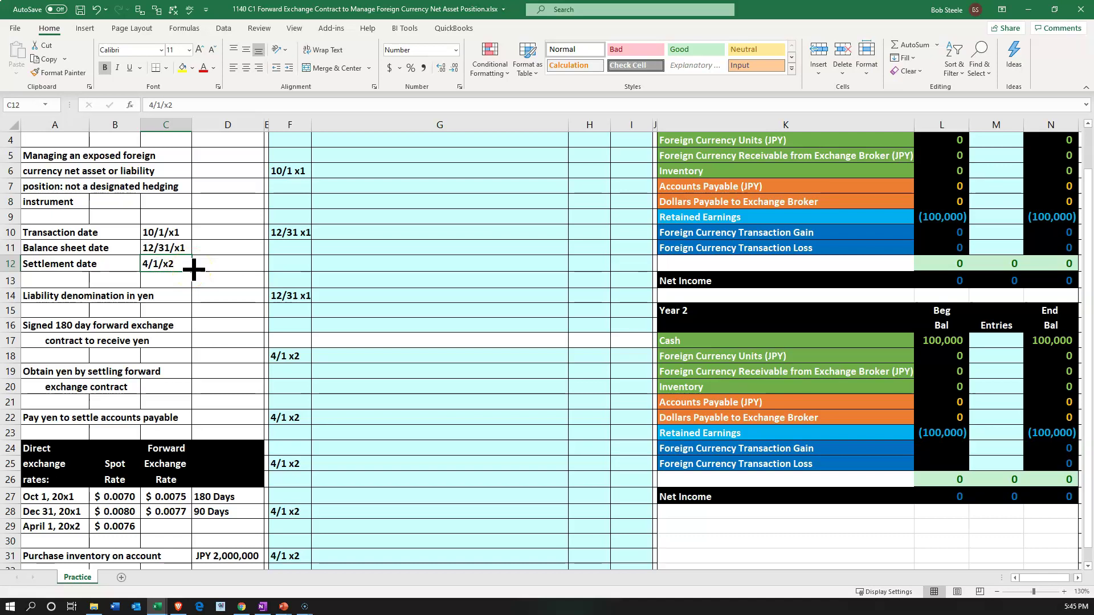
pyautogui.click(192, 325)
# Set the purchase inventory on account amount in D31 below the exchange rates to JPY 3,000,000
pyautogui.scroll(-1, 205, 429)
pyautogui.scroll(-2, 205, 428)
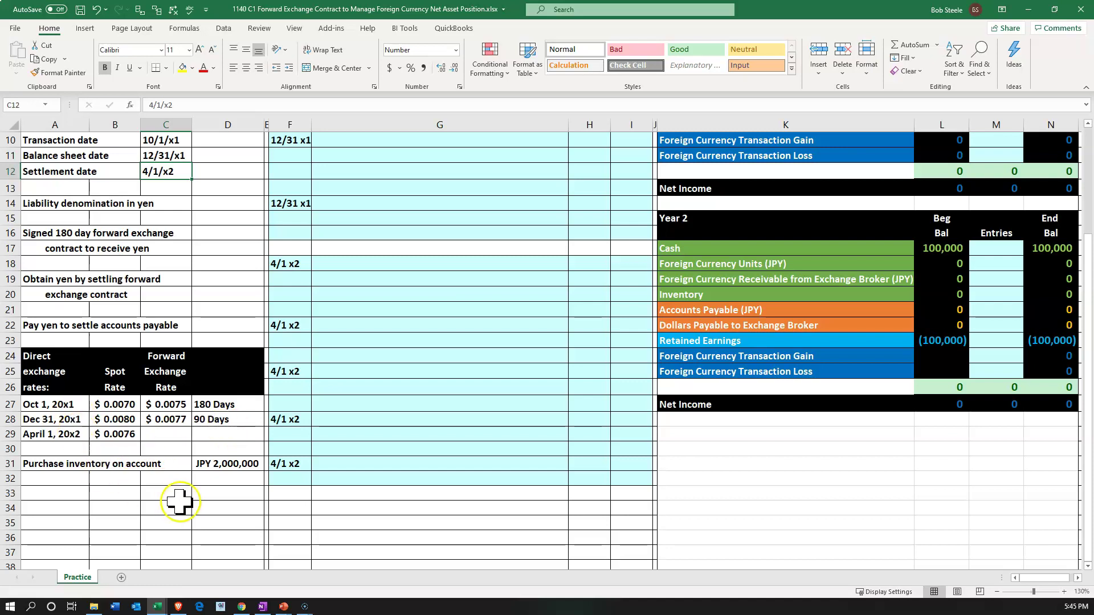
pyautogui.click(220, 465)
pyautogui.doubleClick(220, 464)
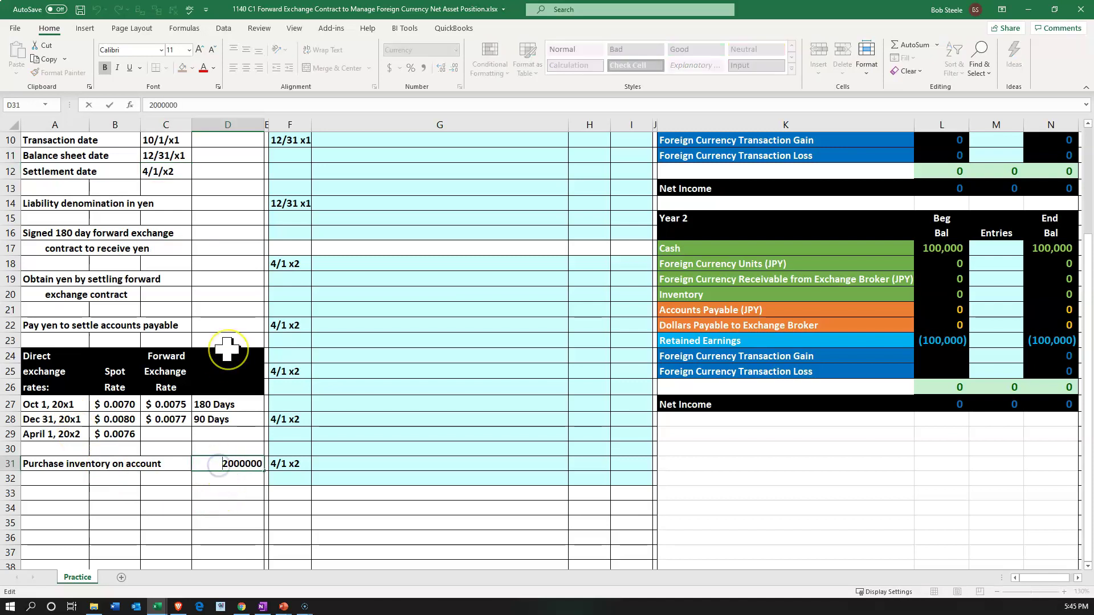
pyautogui.press('BackSpace')
pyautogui.write('3')
pyautogui.press('Return')
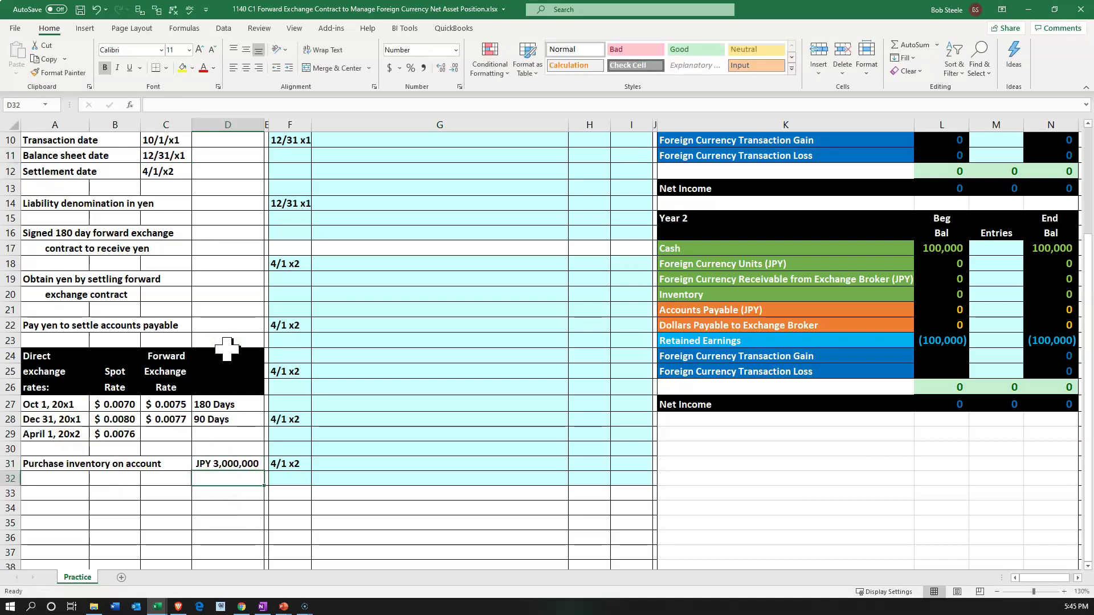
# Compare the inventory purchase amounts in D3 and D31, and examine the transaction and settlement dates
pyautogui.scroll(3, 214, 166)
pyautogui.click(214, 165)
pyautogui.scroll(-2, 220, 348)
pyautogui.click(244, 504)
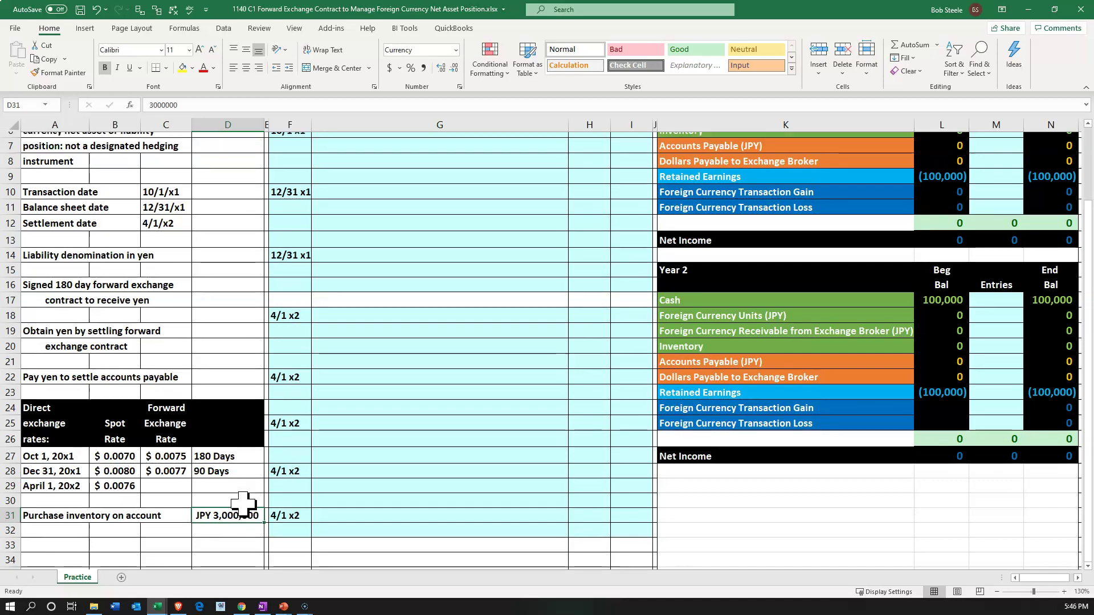
pyautogui.scroll(2, 243, 504)
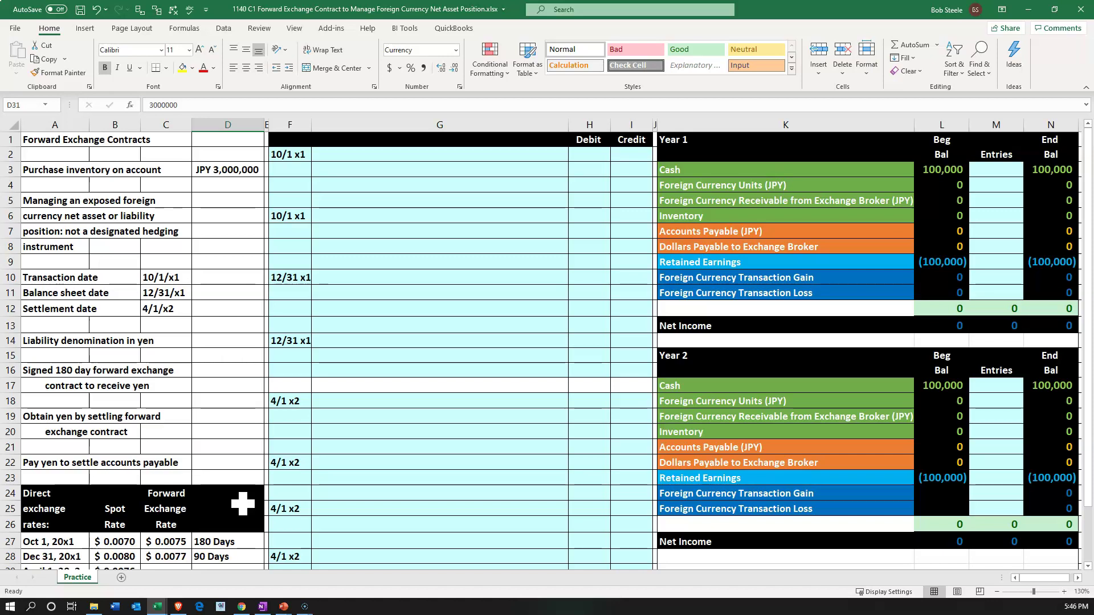
pyautogui.click(165, 279)
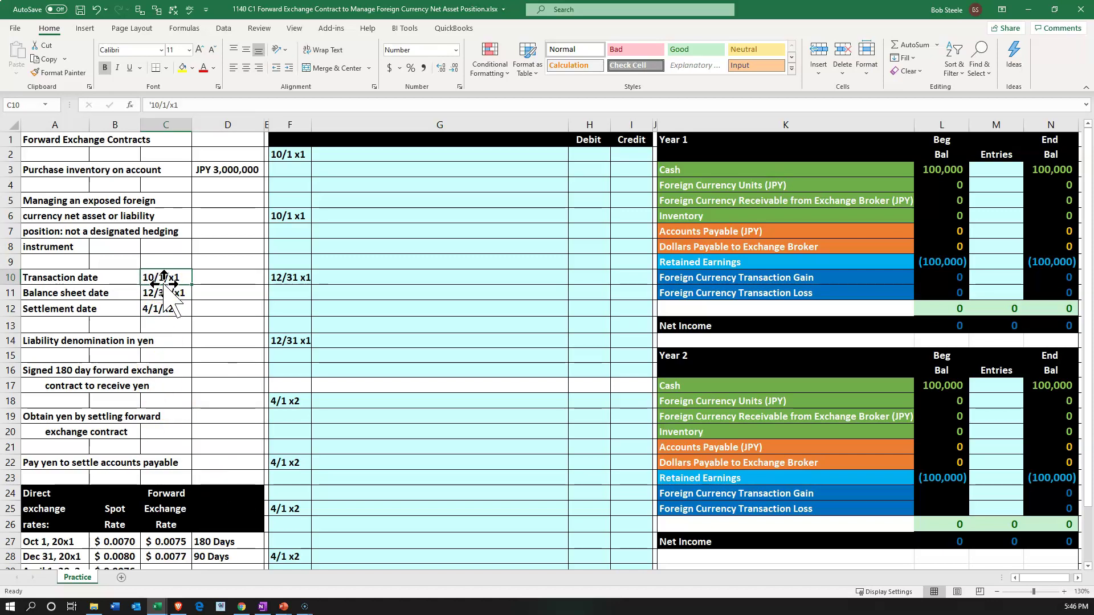
pyautogui.click(155, 310)
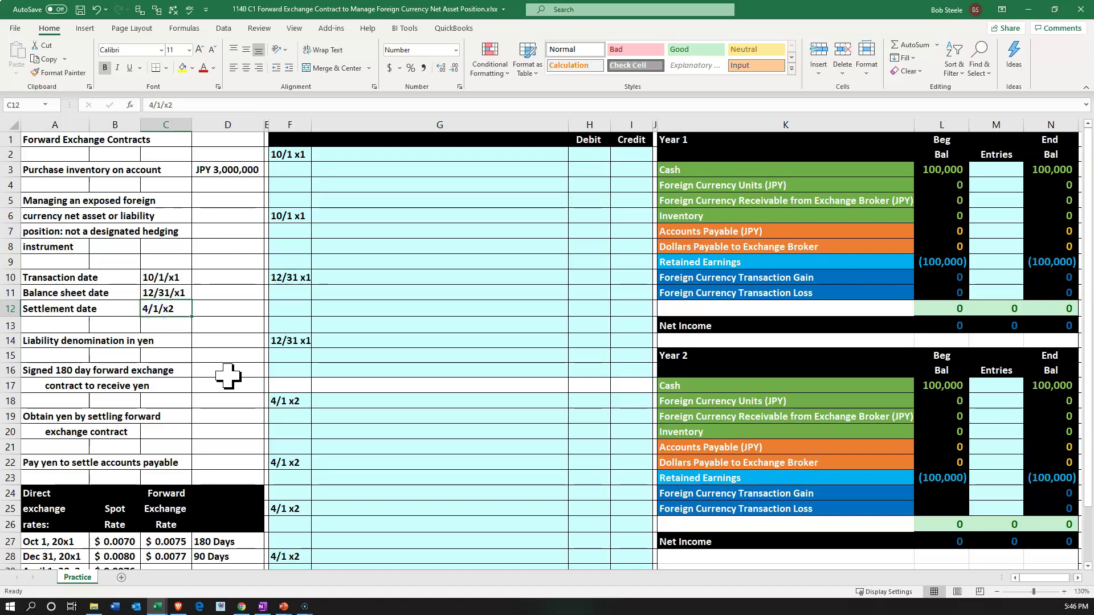
pyautogui.click(242, 175)
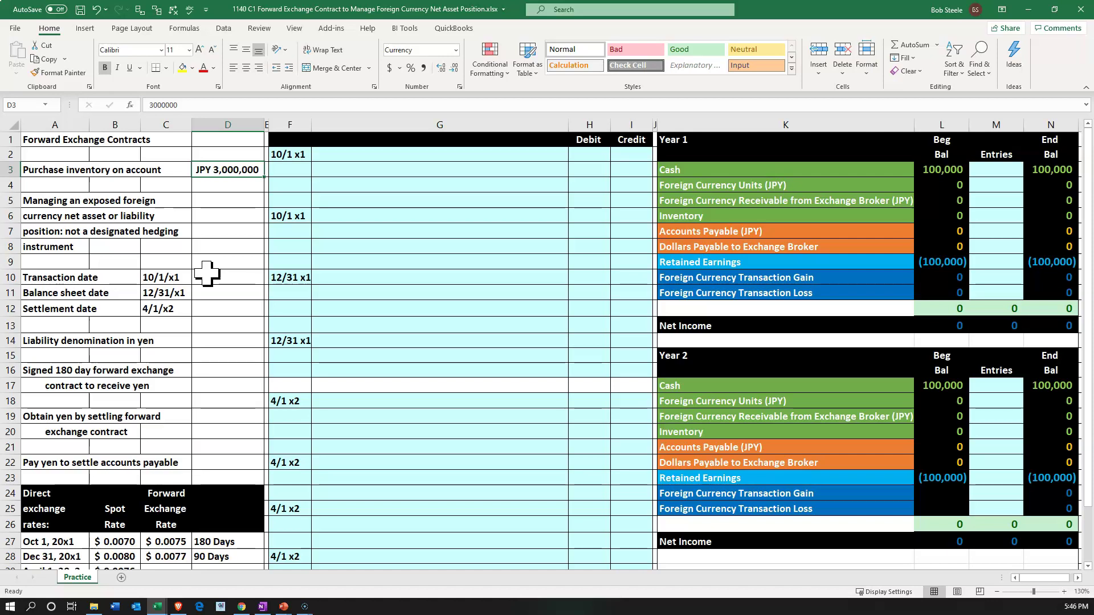
pyautogui.click(167, 277)
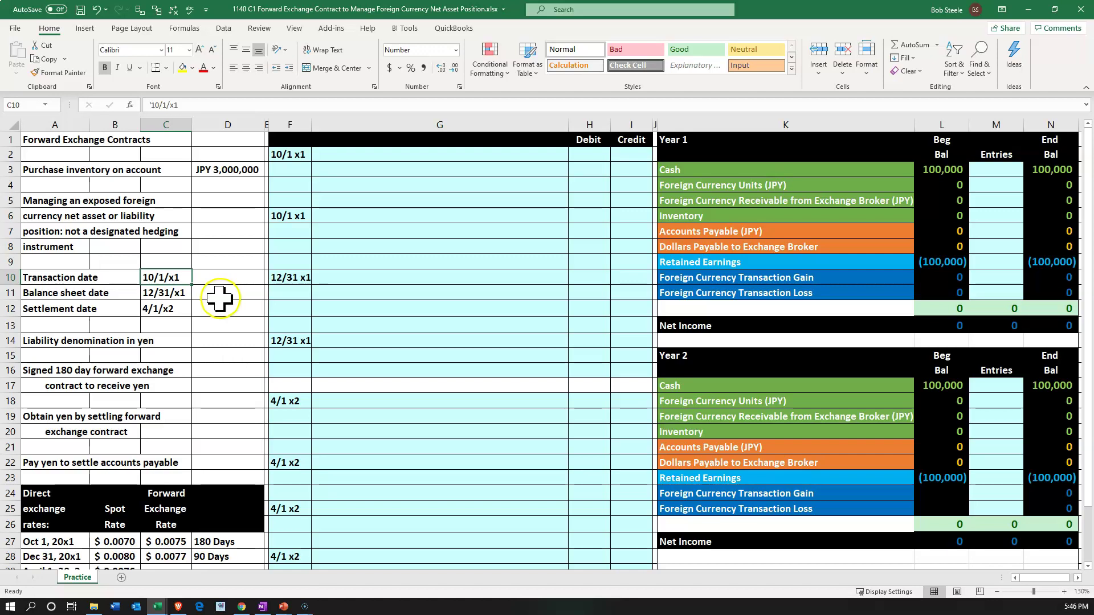
pyautogui.click(219, 308)
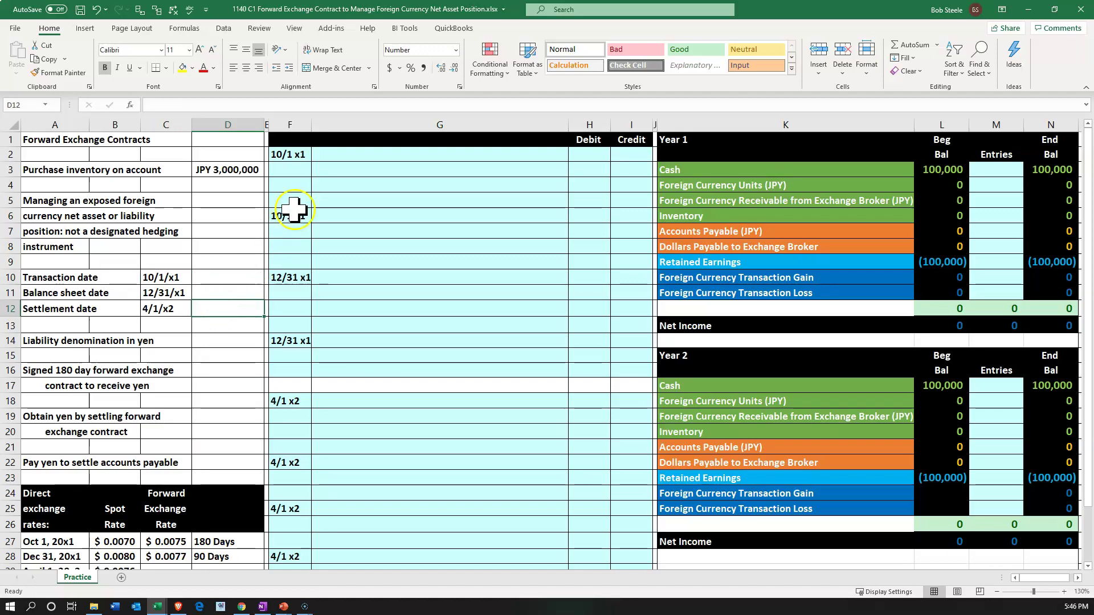
# Link the first line of the 10/1 x1 journal entry in G2 to the Year 1 Inventory account with =K6
pyautogui.click(337, 157)
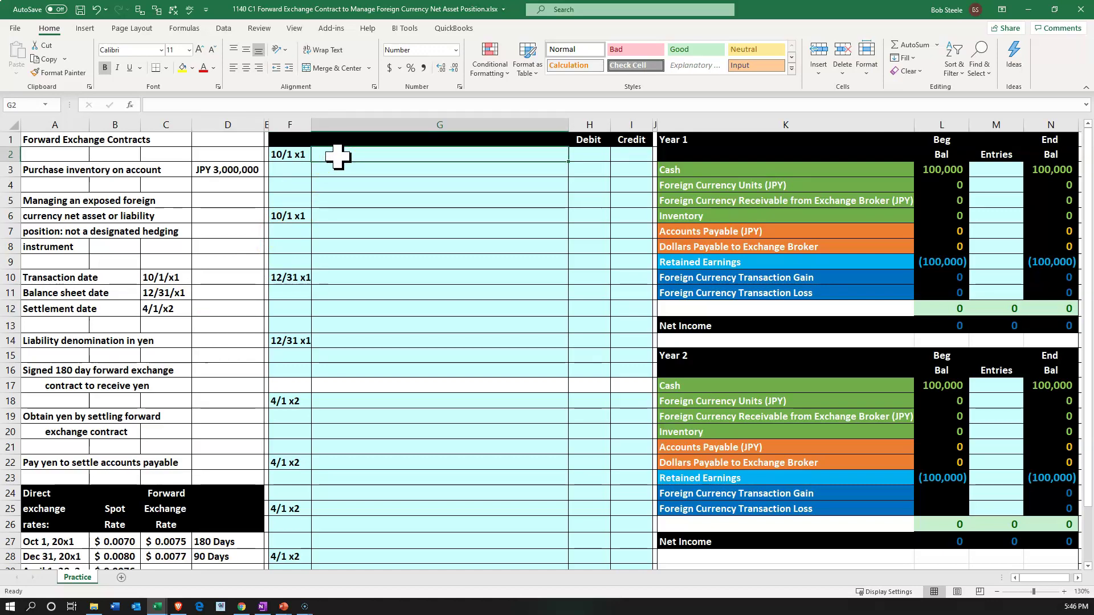
pyautogui.write('=')
pyautogui.press('Right')
pyautogui.press('Right')
pyautogui.press('Right')
pyautogui.press('Right')
pyautogui.press('Down')
pyautogui.press('Down')
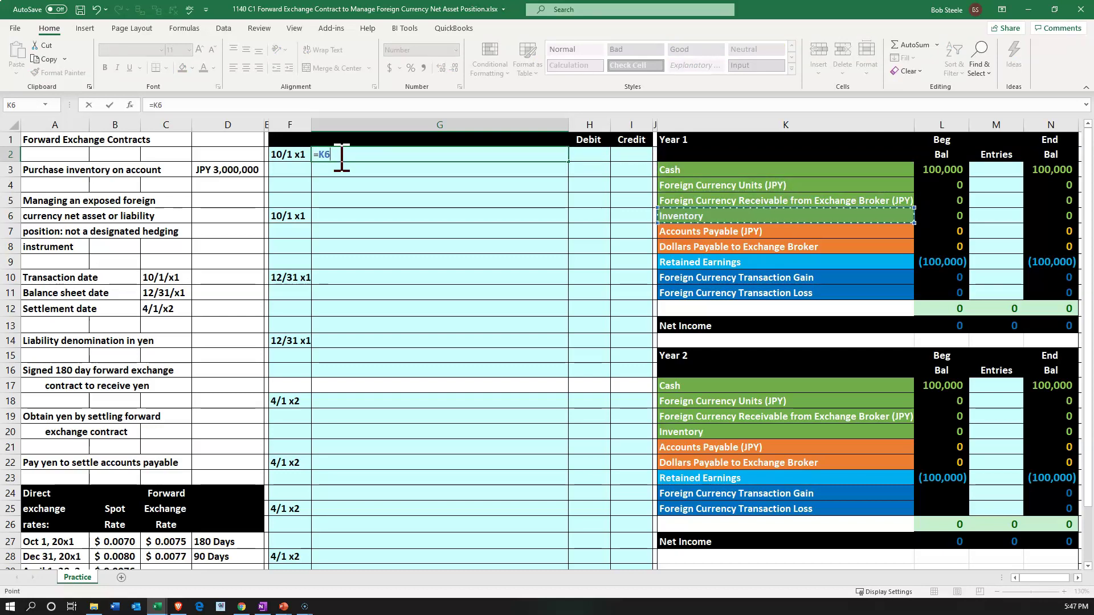
pyautogui.press('Return')
# Link G3 to Accounts Payable (JPY) with =K7 and put the red italic description "To record the accounts payable" in G4
pyautogui.write('=')
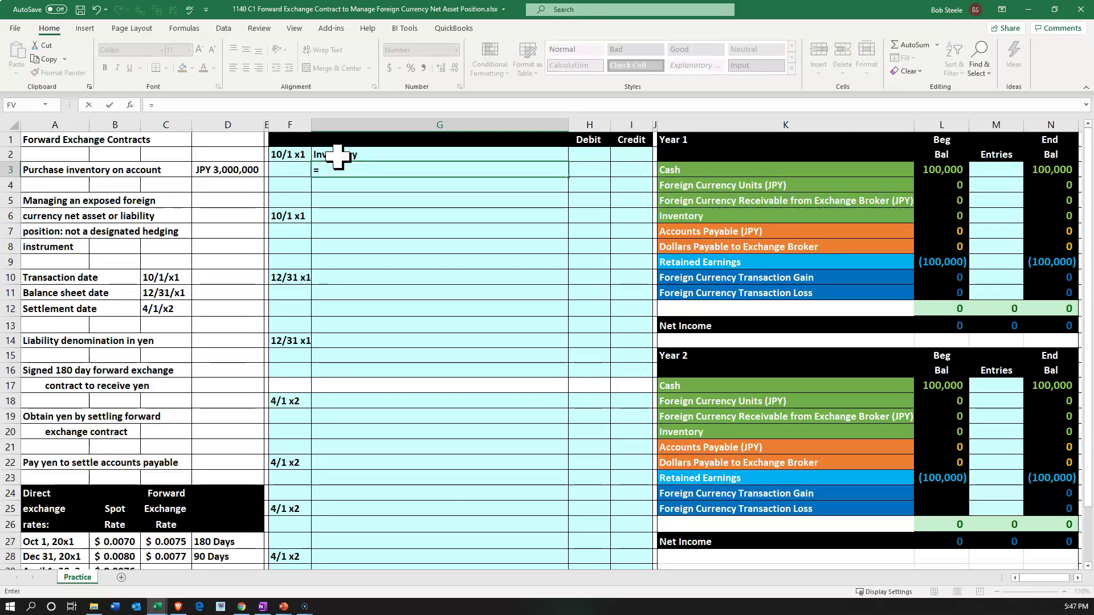
pyautogui.press('Right')
pyautogui.press('Right')
pyautogui.press('Right')
pyautogui.press('Down')
pyautogui.press('Down')
pyautogui.press('Down')
pyautogui.press('Down')
pyautogui.press('Right')
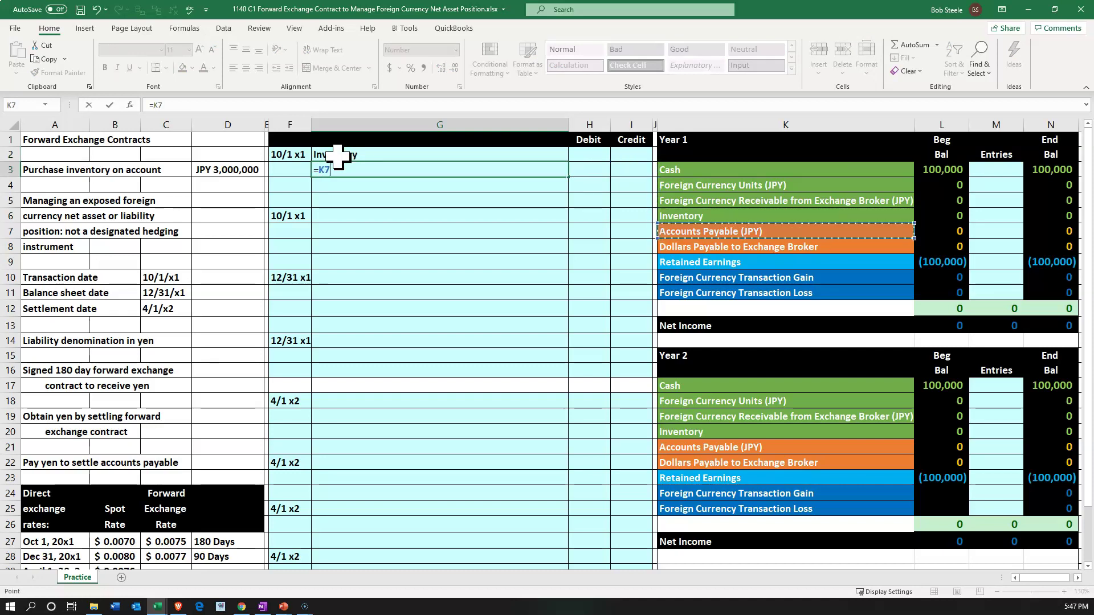
pyautogui.press('Return')
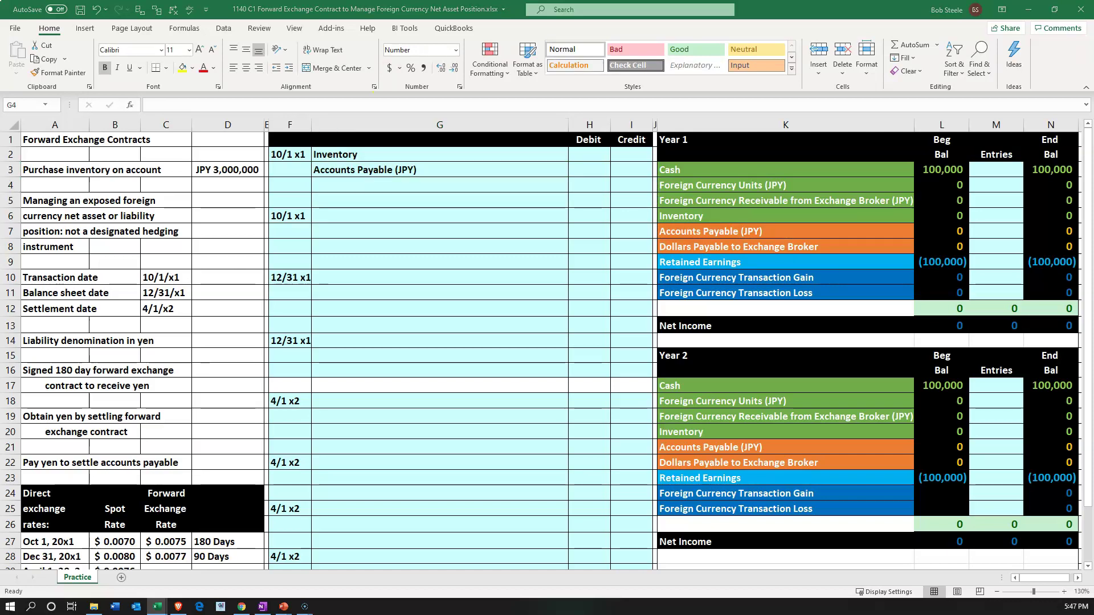
pyautogui.hotkey('ctrl', 'c')
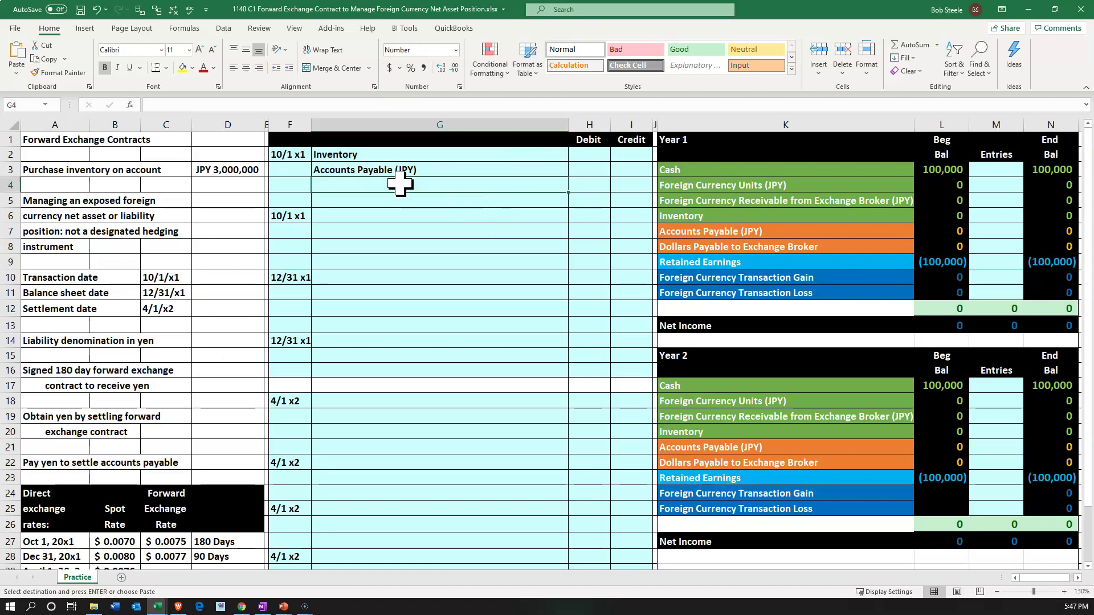
pyautogui.hotkey('ctrl', 'v')
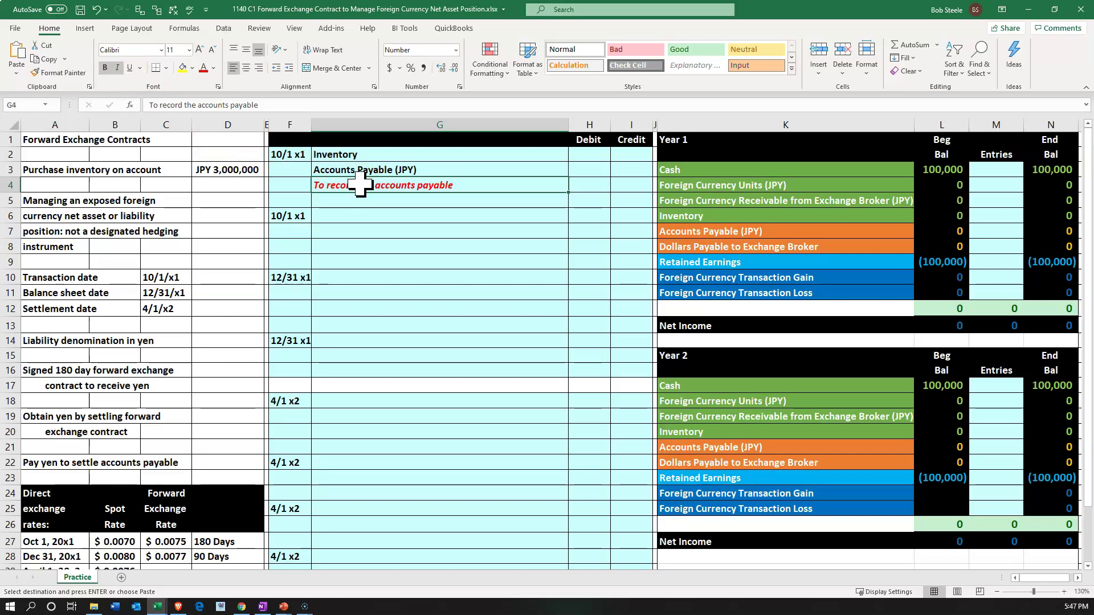
pyautogui.click(465, 149)
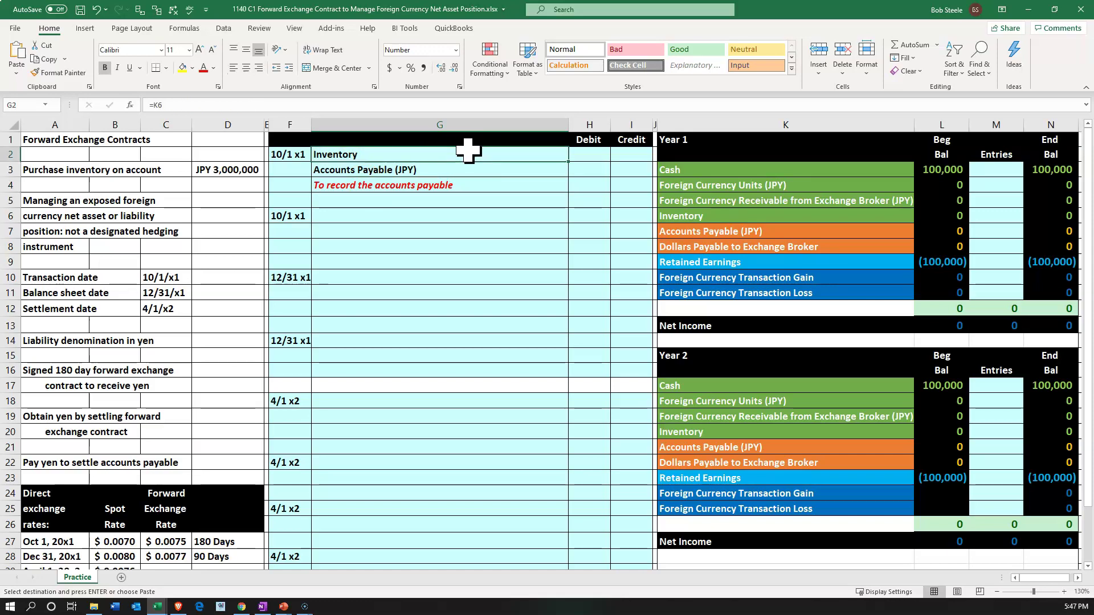
pyautogui.rightClick(468, 150)
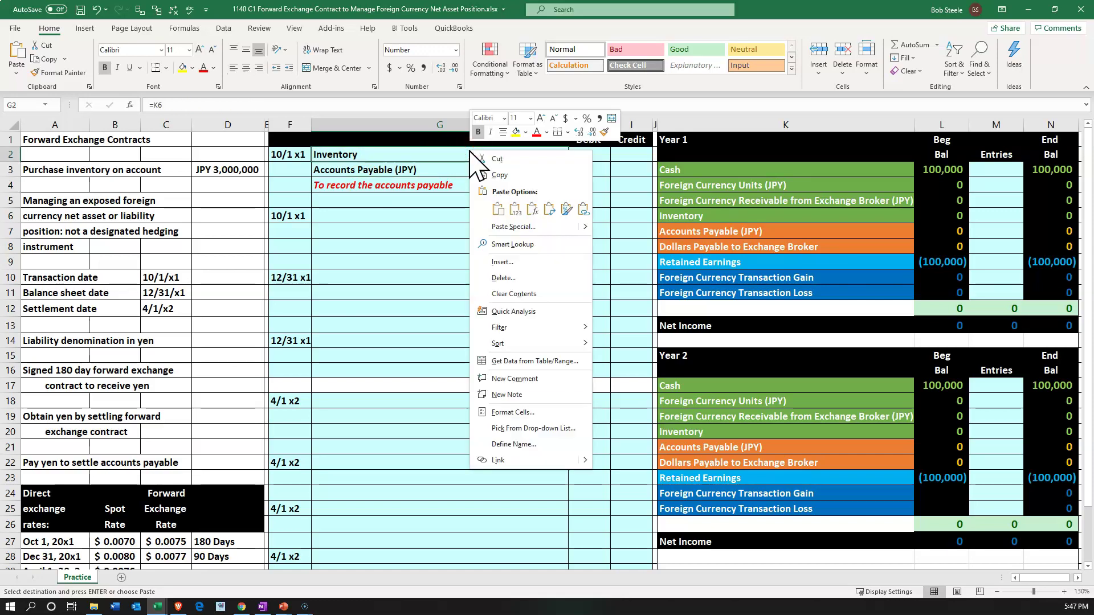
pyautogui.click(515, 381)
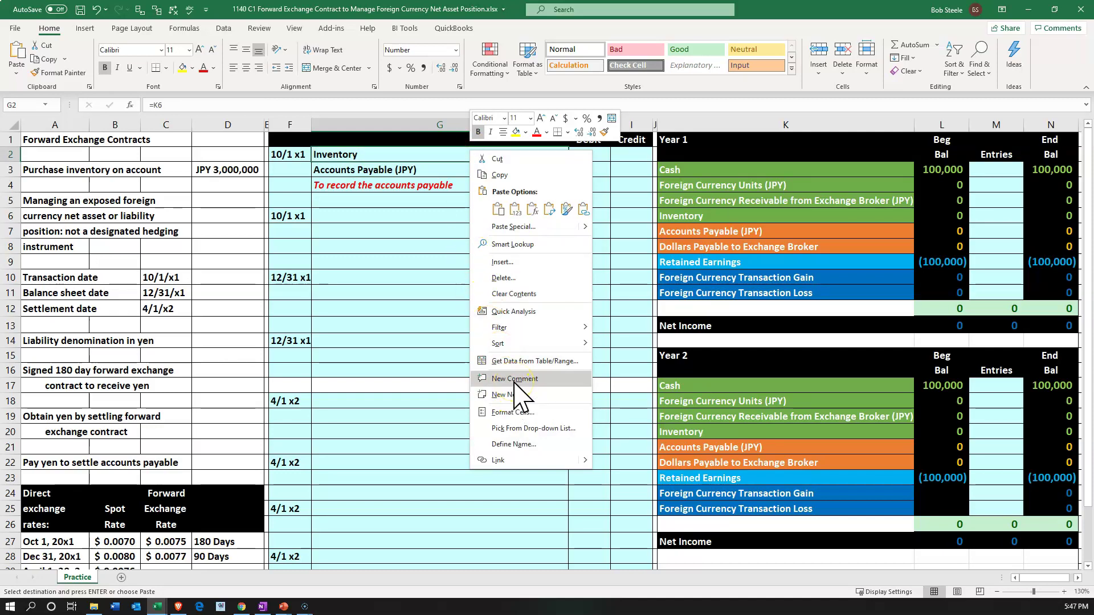
pyautogui.click(423, 267)
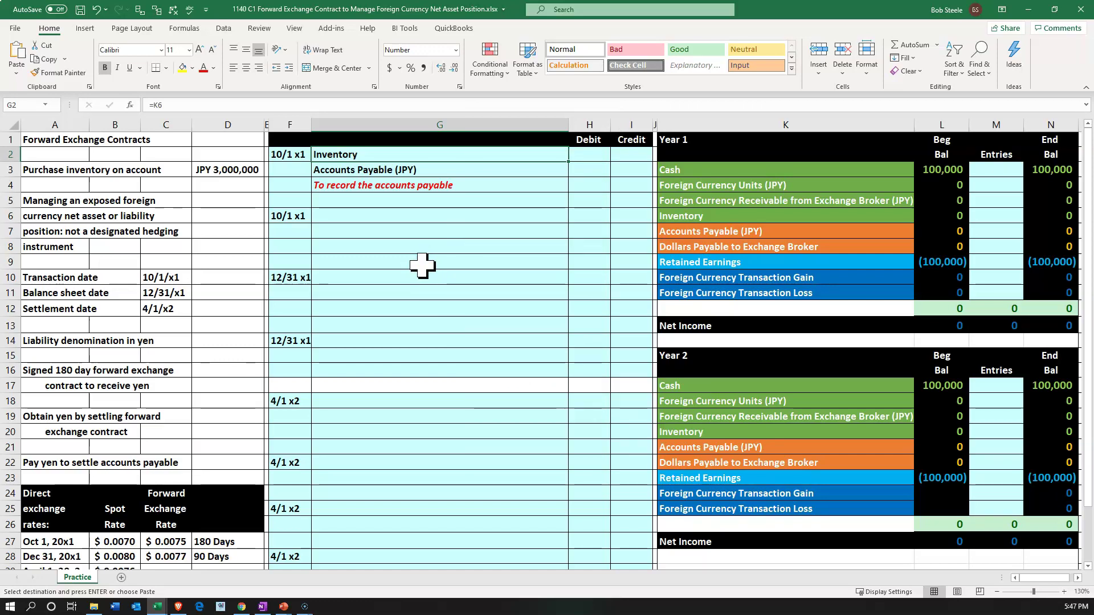
pyautogui.click(359, 184)
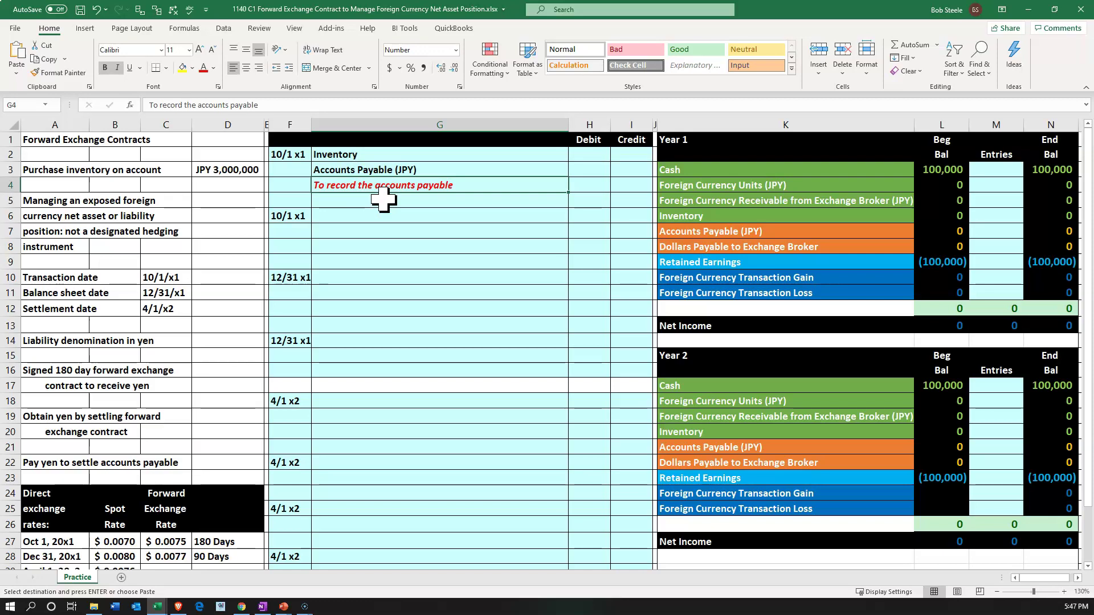
# Switch to Calculator and multiply the 3,000,000 yen purchase by the Oct 1 spot rate of .007 for the inventory debit
pyautogui.click(575, 154)
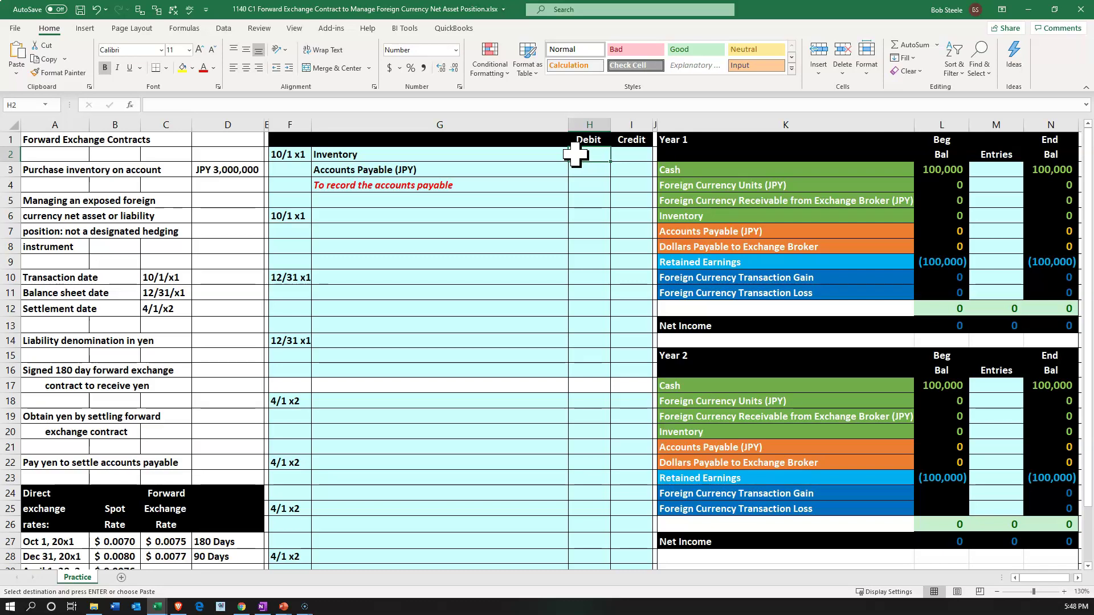
pyautogui.press('XF86Calculator')
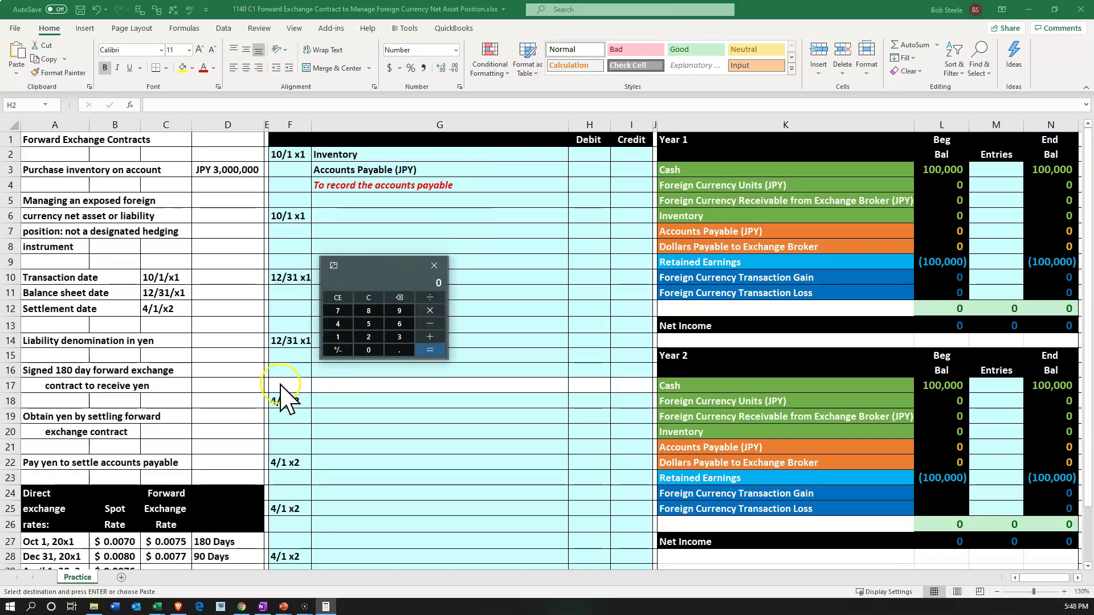
pyautogui.scroll(-1, 285, 399)
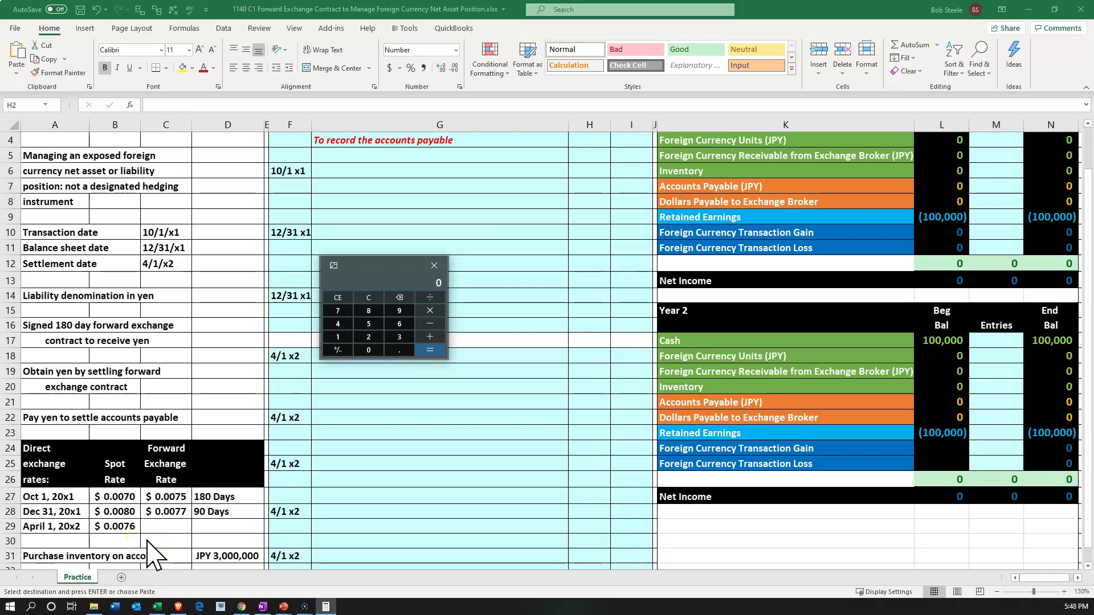
pyautogui.scroll(-1, 148, 550)
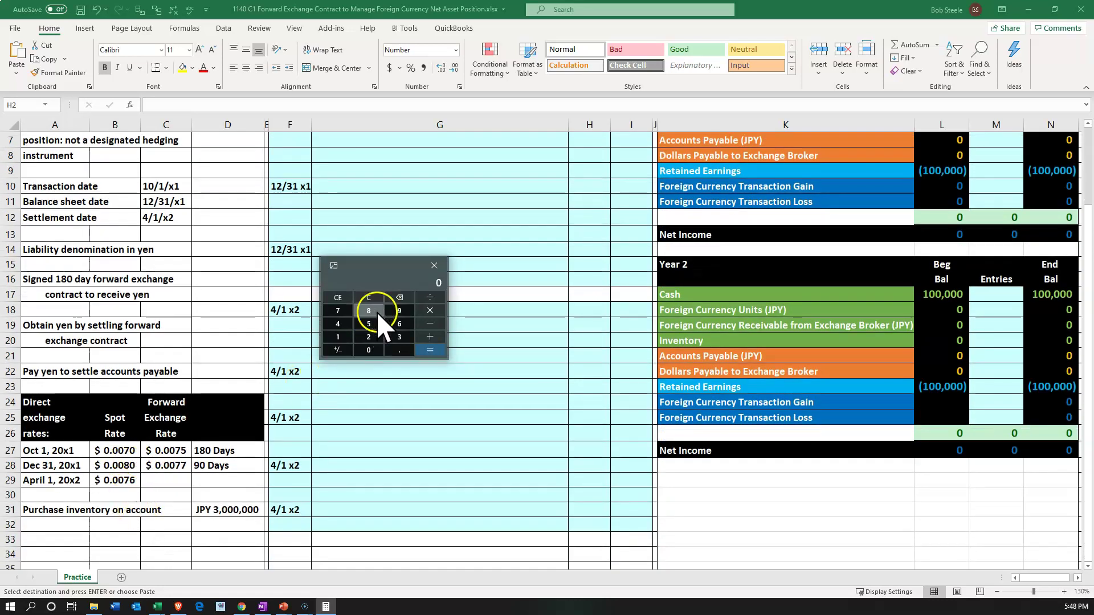
pyautogui.write('000,000')
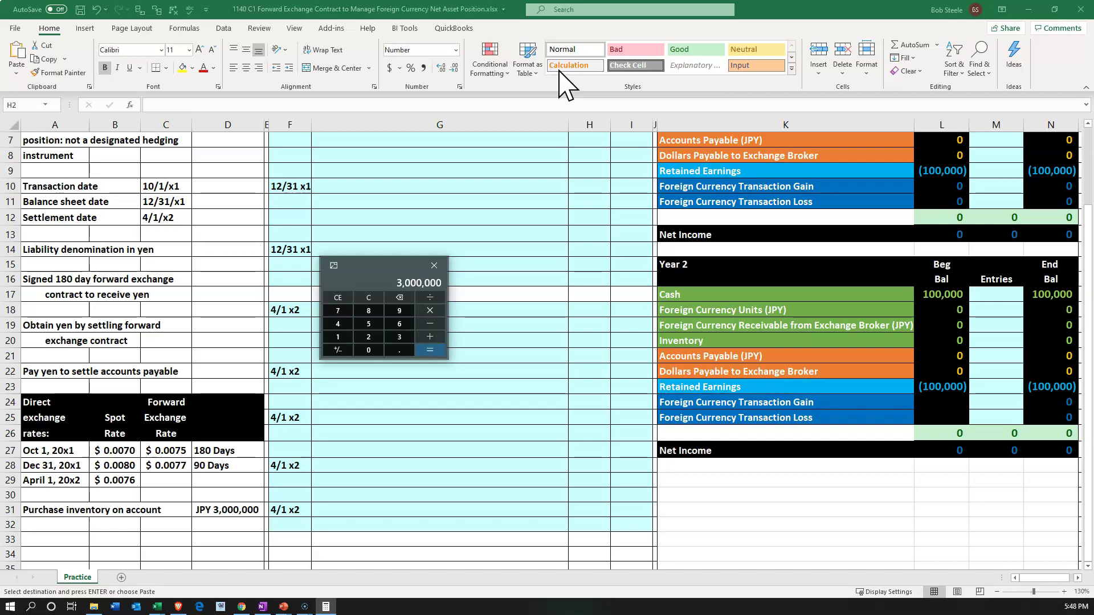
pyautogui.write('.007')
pyautogui.press('Return')
pyautogui.scroll(2, 533, 269)
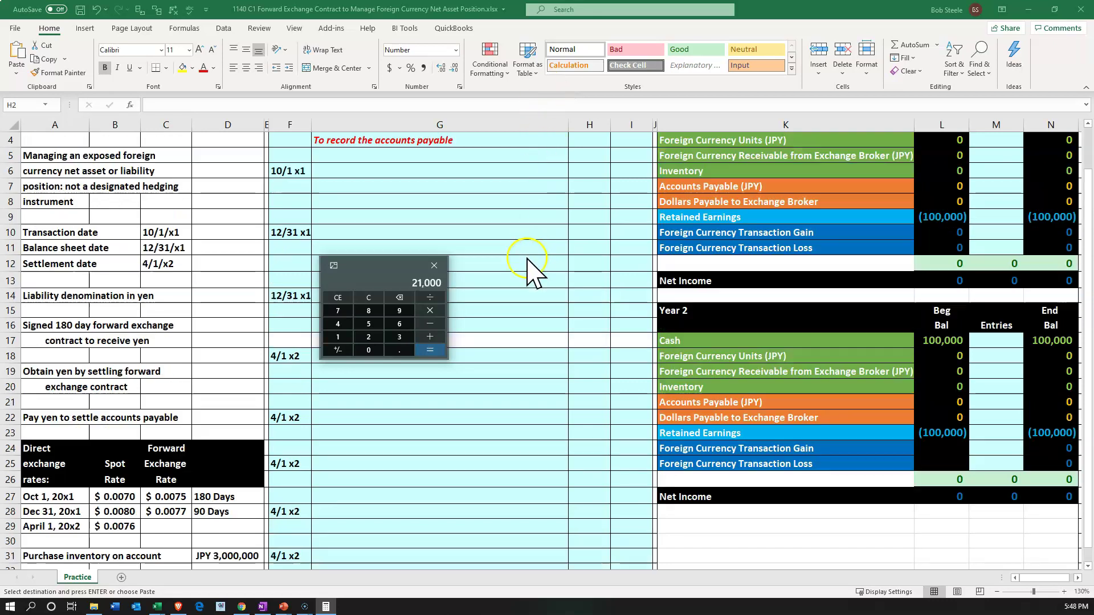
# Close Calculator and enter the Inventory debit in H2 as the yen purchase in D3 times the Oct 1 spot rate, =D3*B27
pyautogui.moveTo(367, 268); pyautogui.dragTo(810, 265)
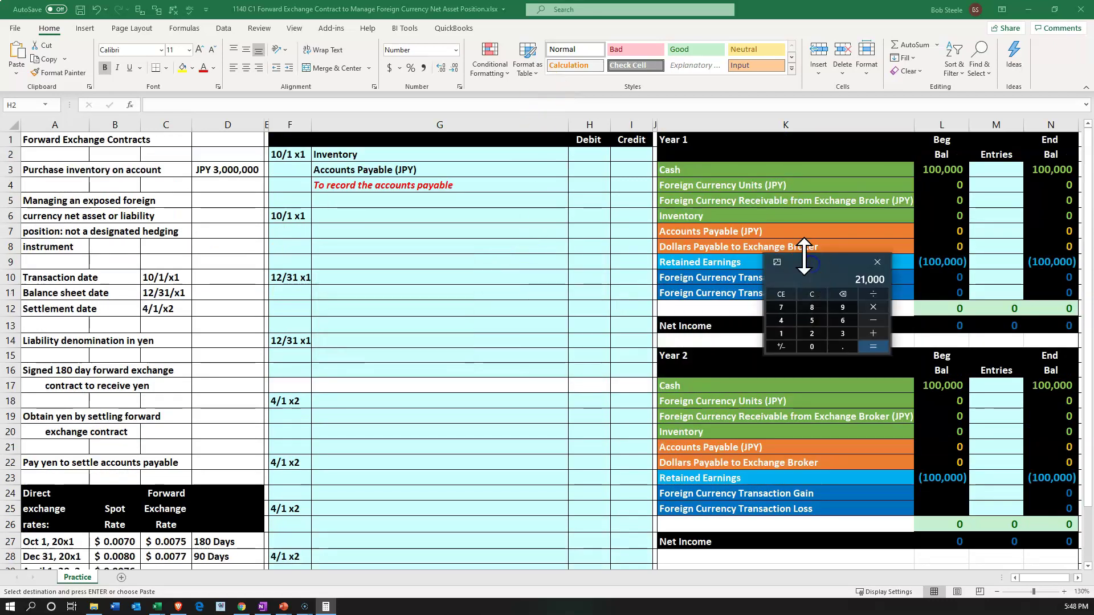
pyautogui.hotkey('alt', 'F4')
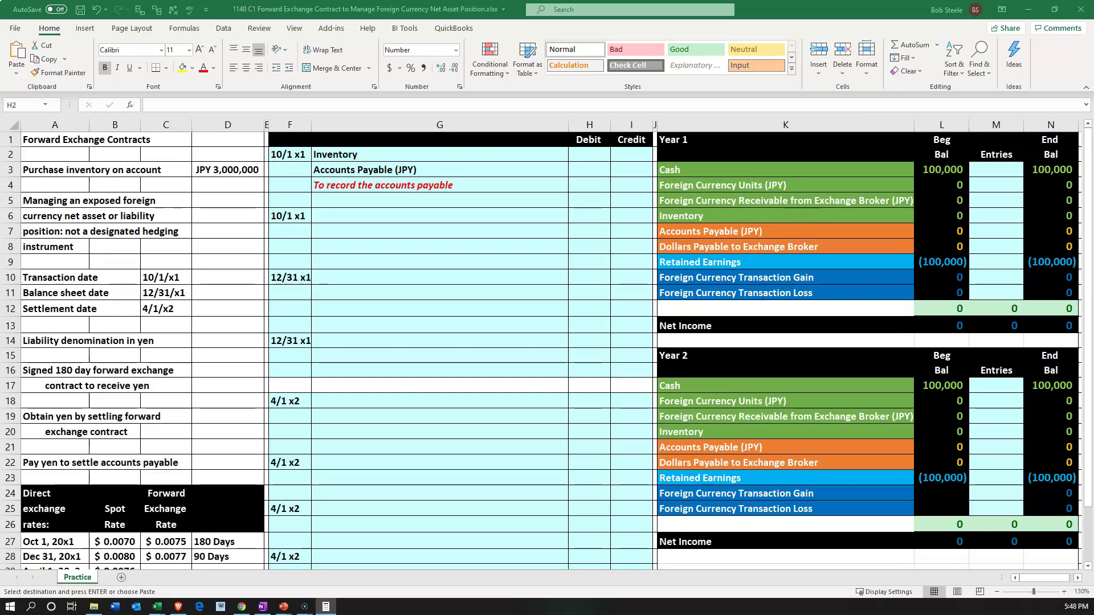
pyautogui.click(578, 150)
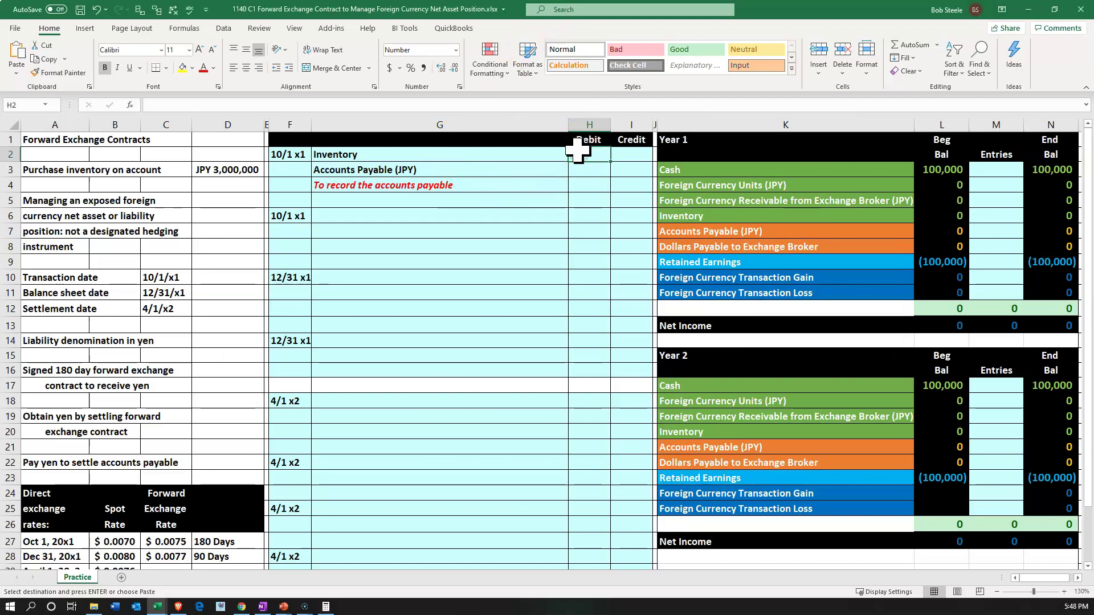
pyautogui.write('=')
pyautogui.press('Left')
pyautogui.press('Left')
pyautogui.press('Left')
pyautogui.press('Left')
pyautogui.press('Down')
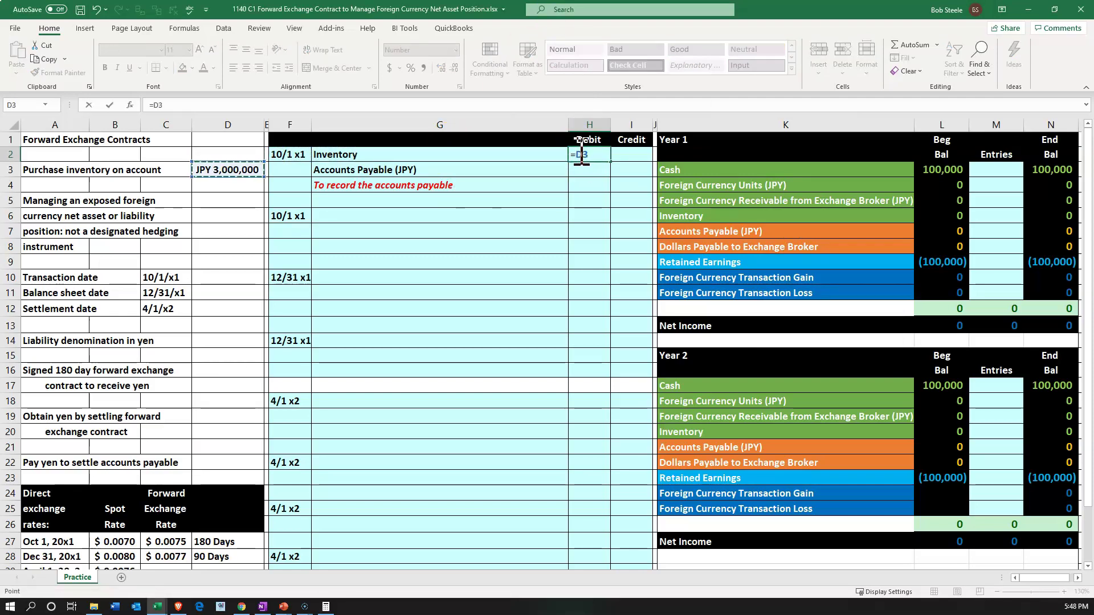
pyautogui.write('*')
pyautogui.press('Down')
pyautogui.press('Down')
pyautogui.press('Down')
pyautogui.press('Down')
pyautogui.press('Down')
pyautogui.press('Down')
pyautogui.press('Down')
pyautogui.press('Down')
pyautogui.press('Down')
pyautogui.press('Down')
pyautogui.press('Down')
pyautogui.press('Down')
pyautogui.press('Down')
pyautogui.press('Down')
pyautogui.press('Down')
pyautogui.press('Down')
pyautogui.press('Down')
pyautogui.press('Down')
pyautogui.press('Down')
pyautogui.press('Down')
pyautogui.press('Left')
pyautogui.press('Left')
pyautogui.press('Left')
pyautogui.press('Left')
pyautogui.press('Left')
pyautogui.press('Down')
pyautogui.press('Down')
pyautogui.press('Down')
pyautogui.press('Down')
pyautogui.press('Down')
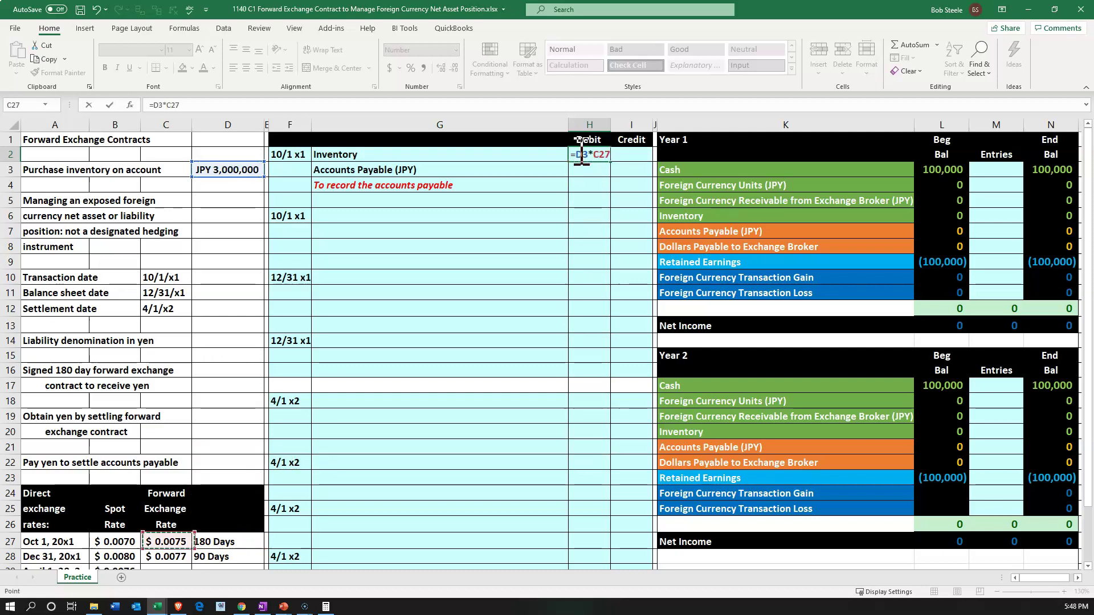
pyautogui.press('Return')
# Enter the Accounts Payable (JPY) credit in I3 as the negative of the Inventory debit with =-H2
pyautogui.press('Right')
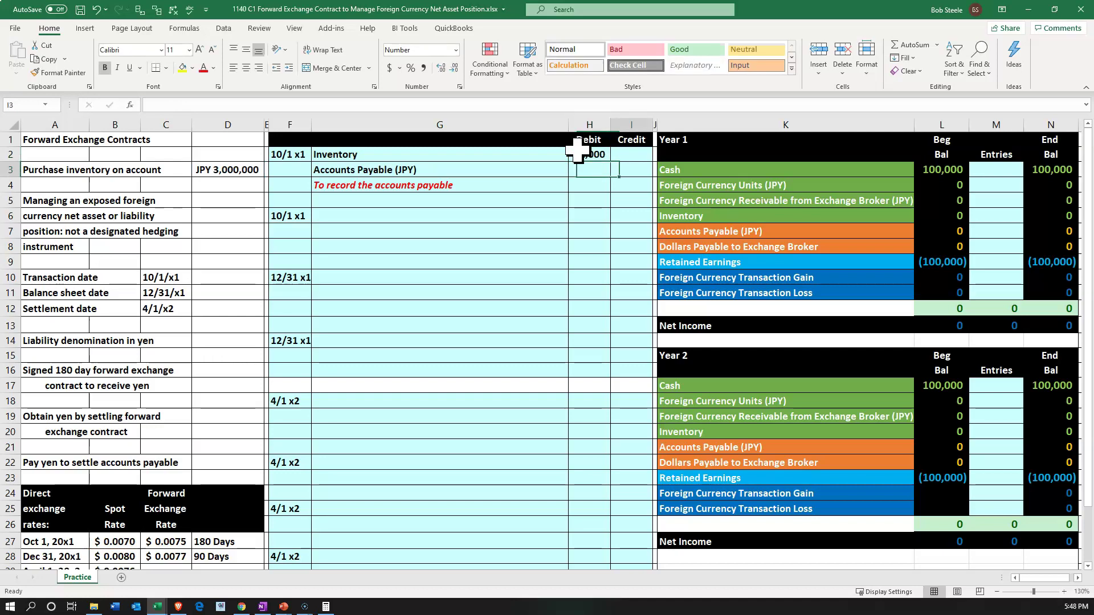
pyautogui.write('=-')
pyautogui.press('Up')
pyautogui.press('Left')
pyautogui.press('Return')
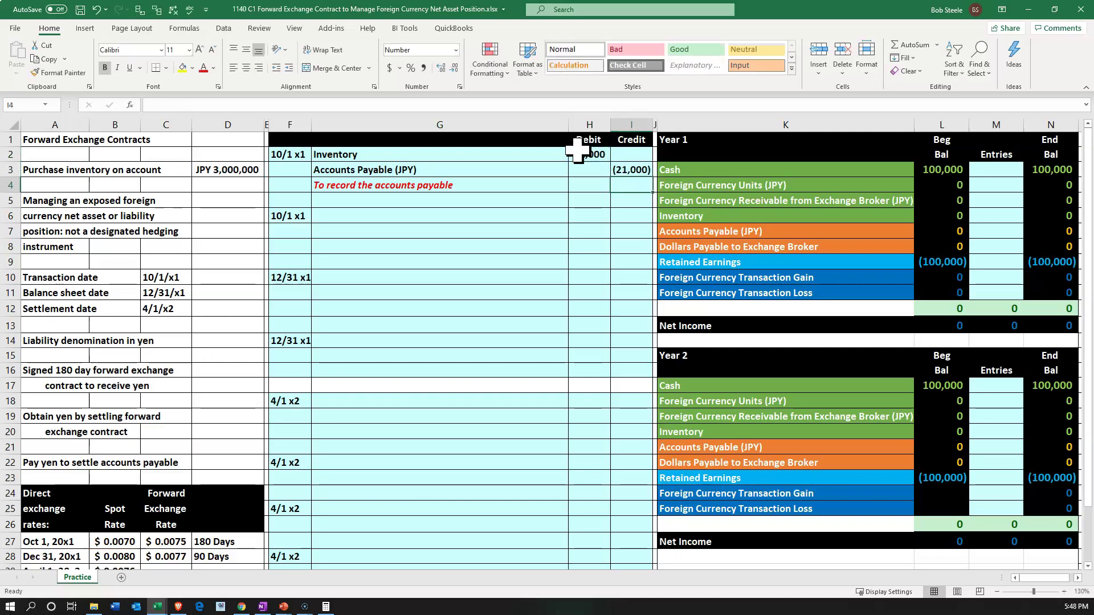
# Link the first line of the second 10/1 x1 entry in G6 to Foreign Currency Receivable from Exchange Broker (JPY) with =K5
pyautogui.click(405, 384)
pyautogui.scroll(-2, 405, 383)
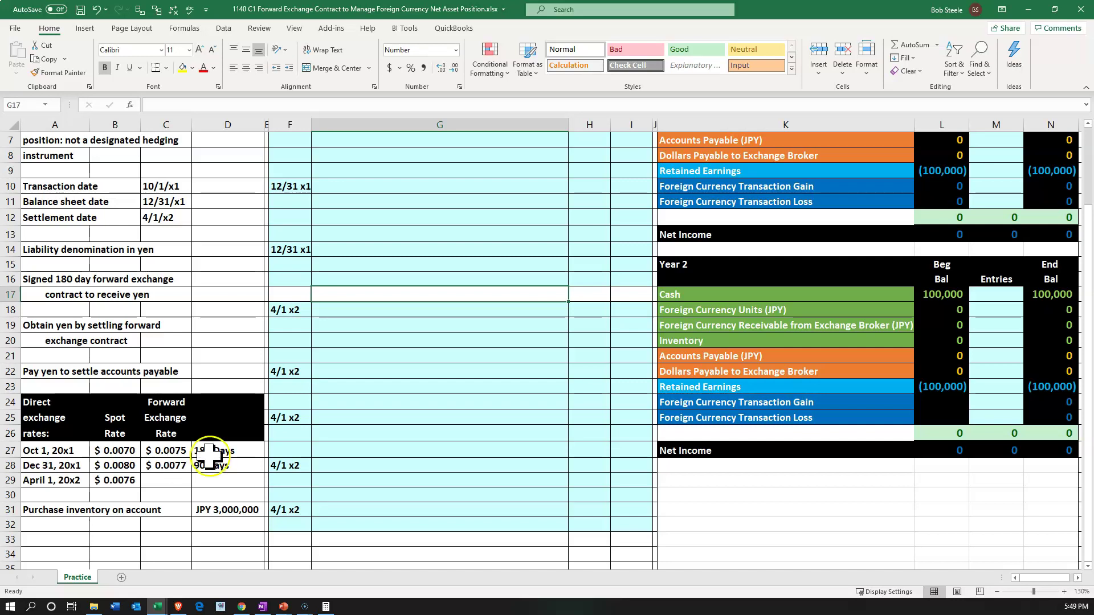
pyautogui.click(439, 388)
pyautogui.scroll(2, 439, 392)
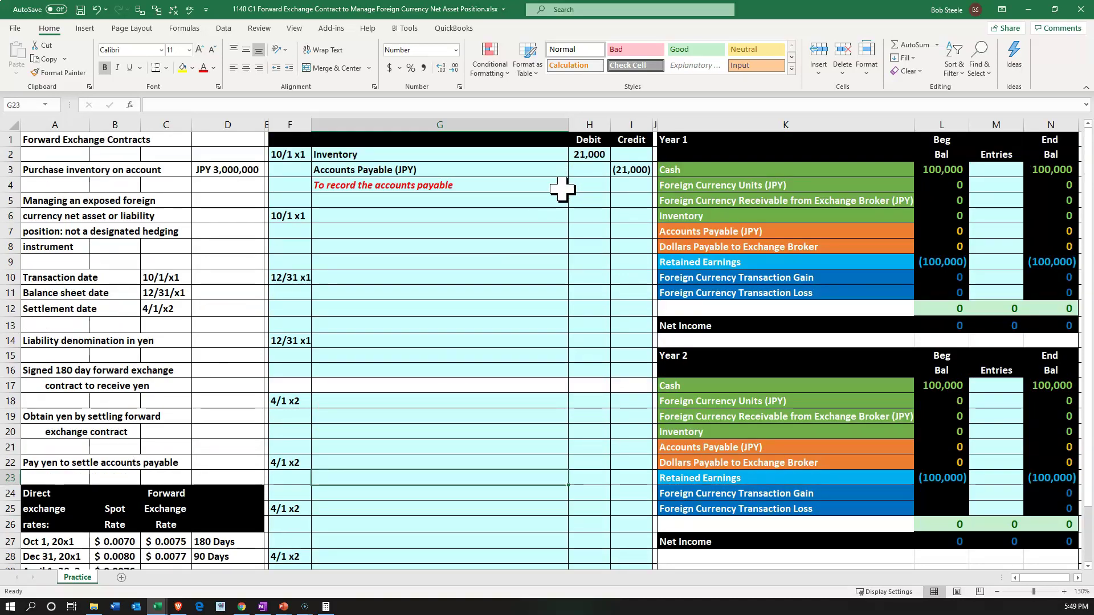
pyautogui.click(408, 217)
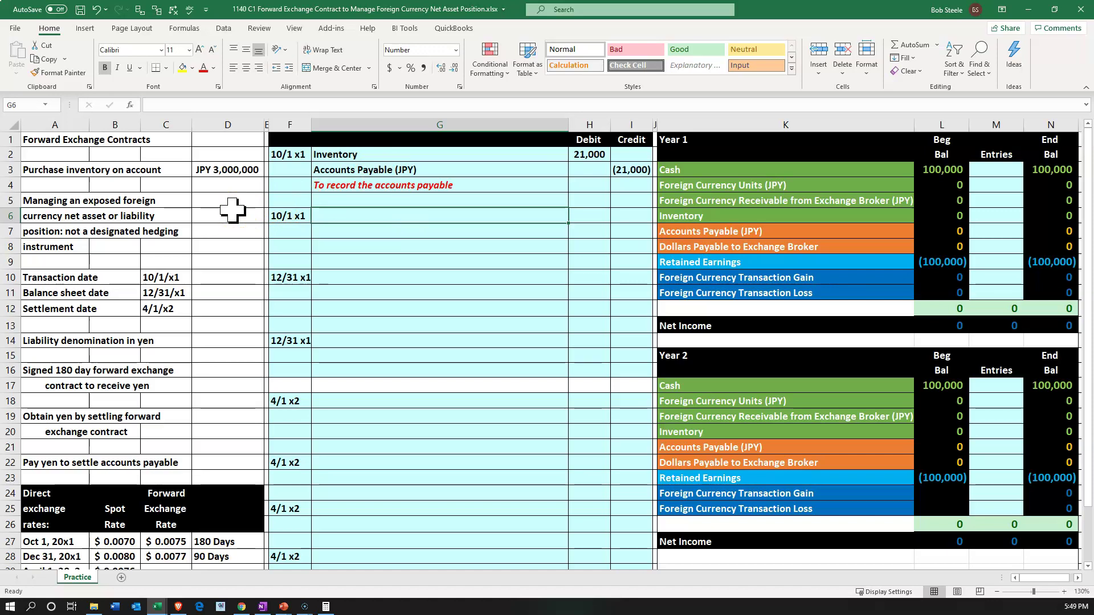
pyautogui.write('=')
pyautogui.press('Right')
pyautogui.press('Right')
pyautogui.press('Right')
pyautogui.press('Right')
pyautogui.press('Up')
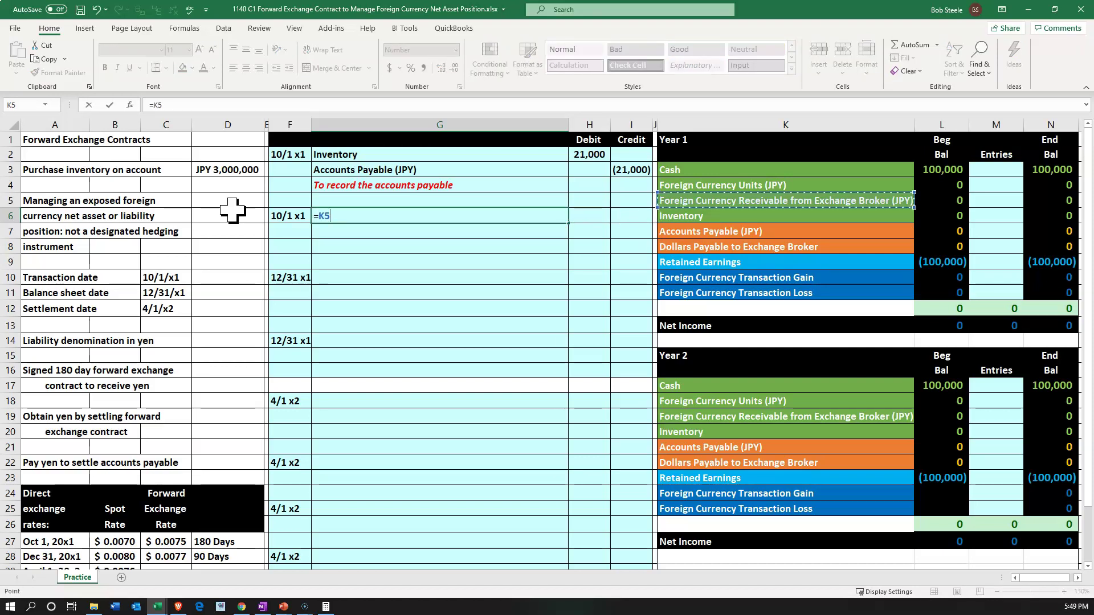
pyautogui.press('Return')
# Link the credit line of the second 10/1 x1 entry in G7 to Dollars Payable to Exchange Broker with =K8
pyautogui.write('=')
pyautogui.press('Right')
pyautogui.press('Right')
pyautogui.press('Right')
pyautogui.press('Right')
pyautogui.press('Down')
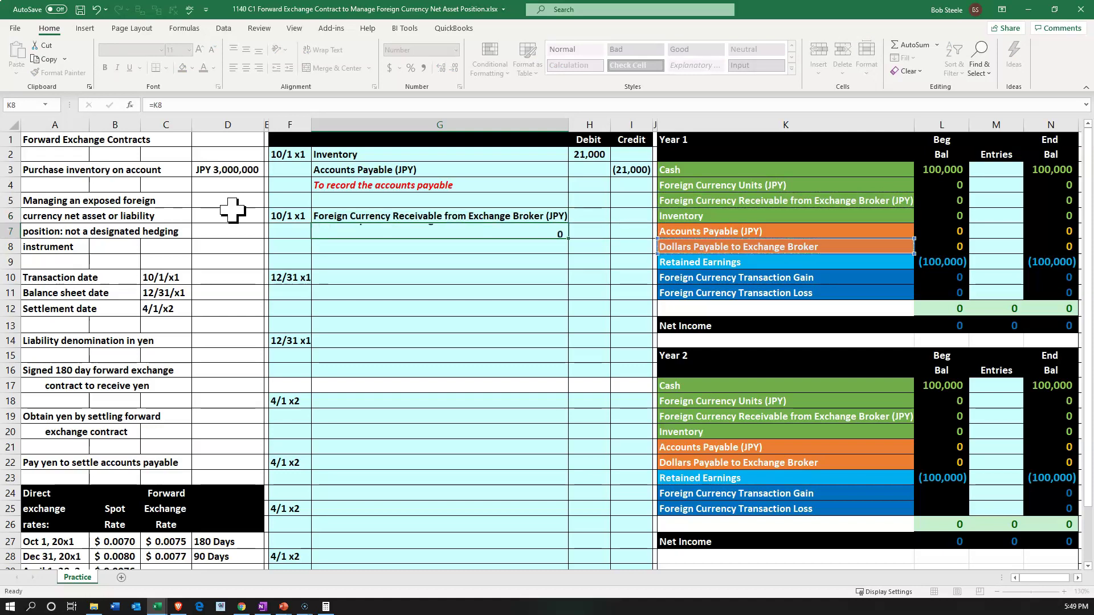
pyautogui.press('Return')
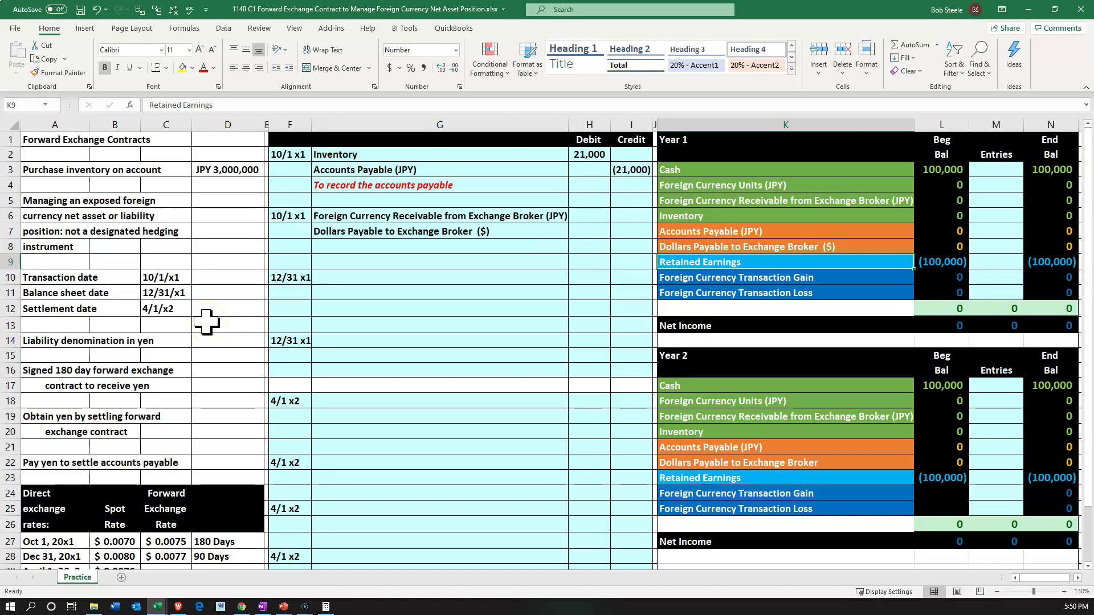
# Compare the dollar payable account in G7 and K8 with the yen receivable account in K5
pyautogui.click(508, 232)
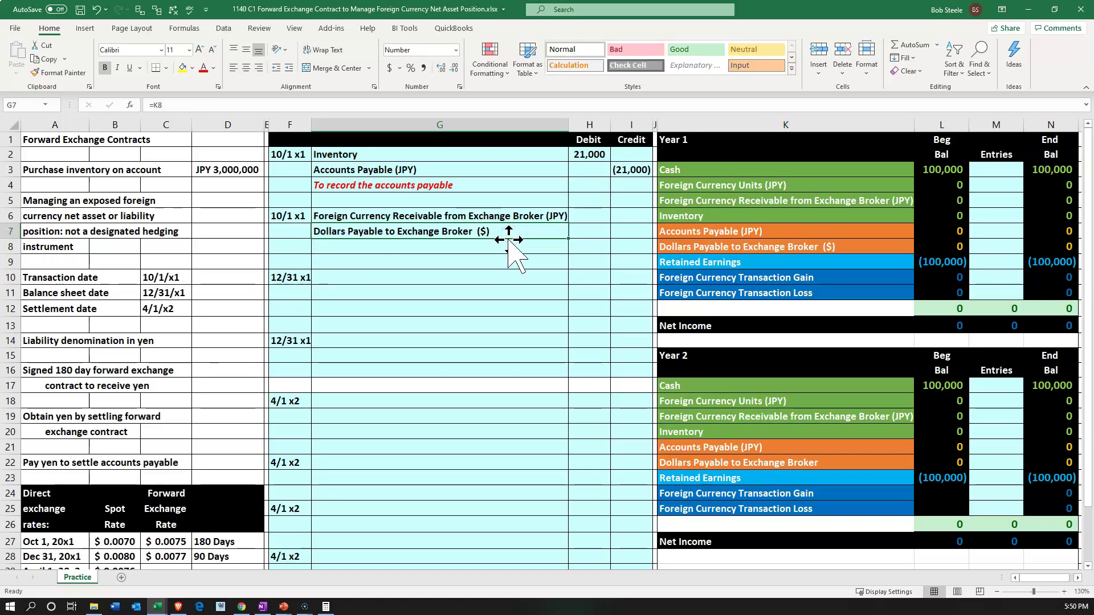
pyautogui.click(849, 248)
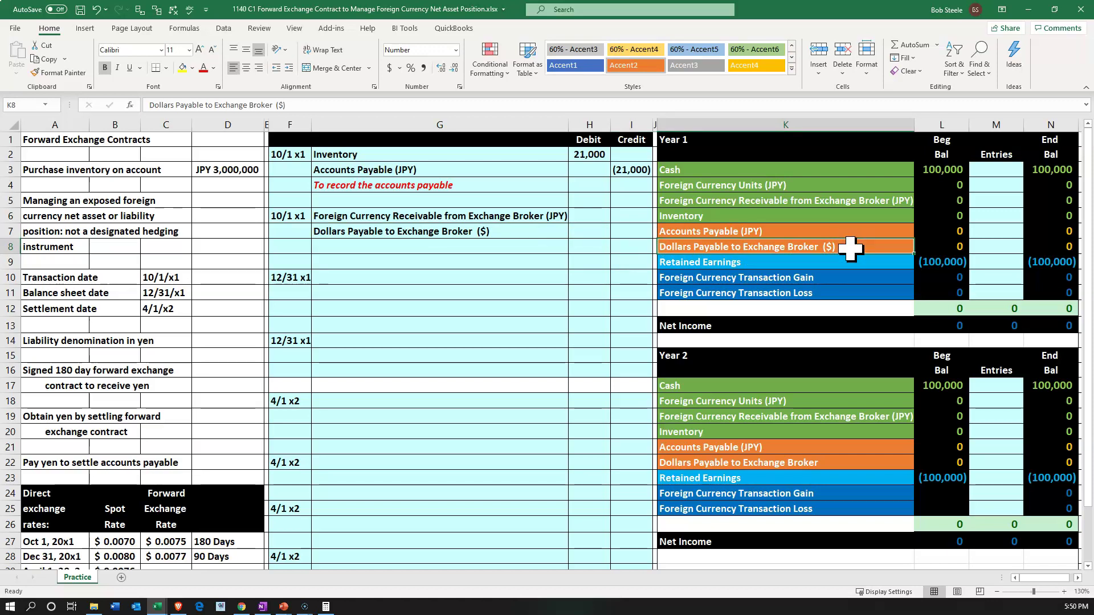
pyautogui.click(861, 202)
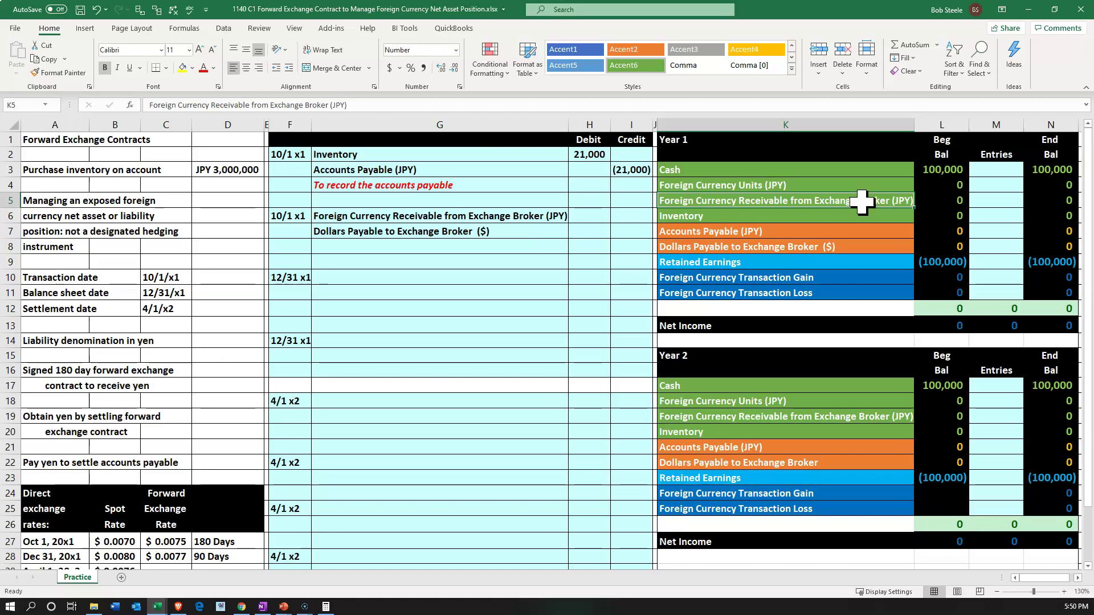
pyautogui.click(813, 246)
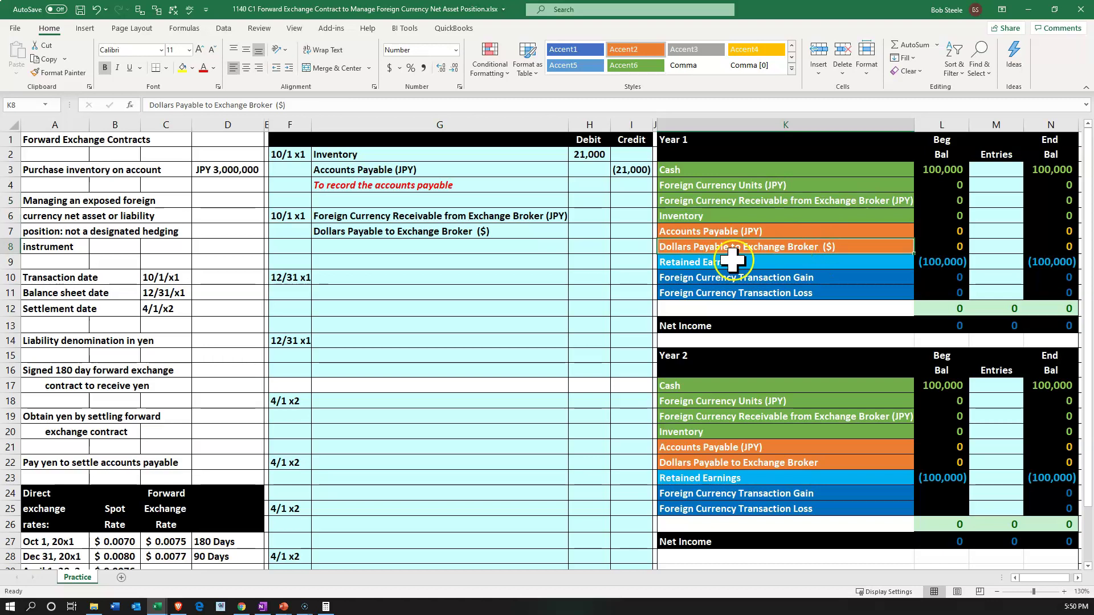
# Switch to Calculator, multiply the 3,000,000 yen purchase by the Oct 1 forward rate of .0075, and close it
pyautogui.click(593, 217)
pyautogui.scroll(-1, 540, 258)
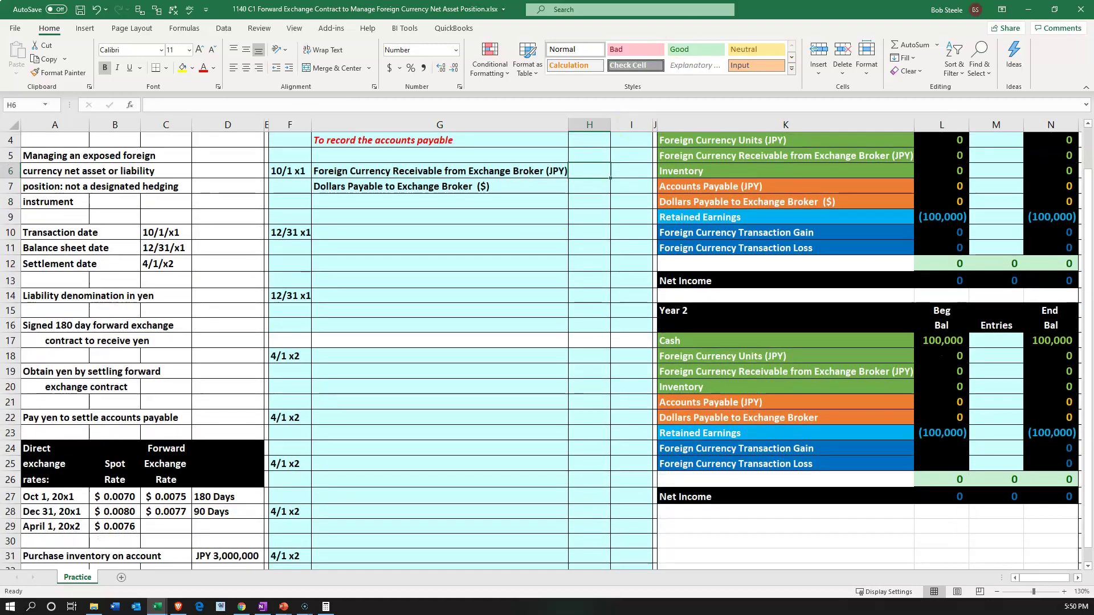
pyautogui.moveTo(733, 44); pyautogui.dragTo(423, 318)
pyautogui.click(429, 307)
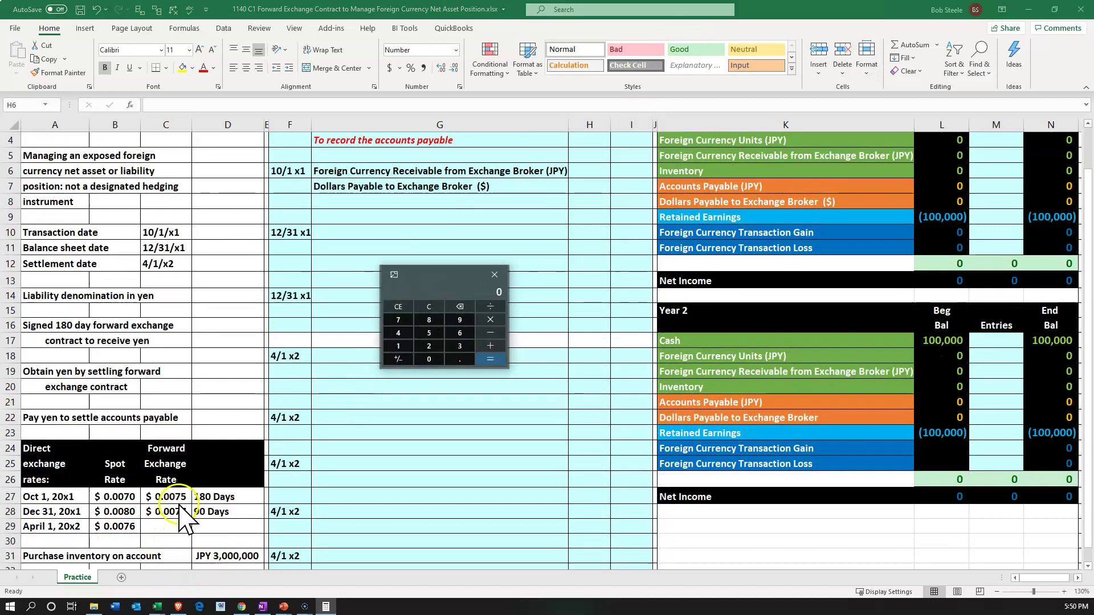
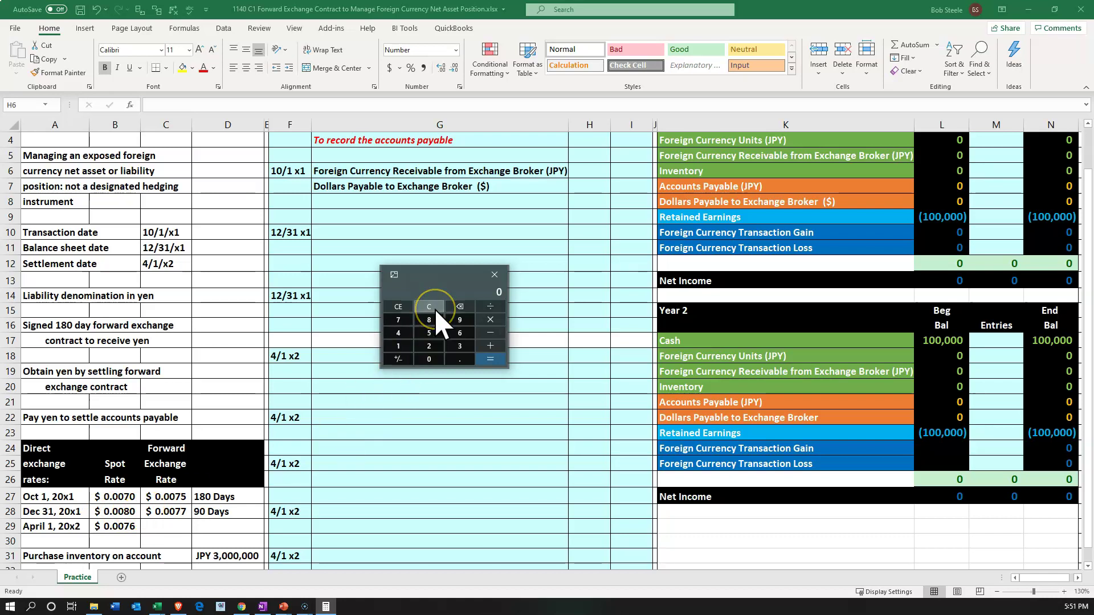
pyautogui.write('3000000')
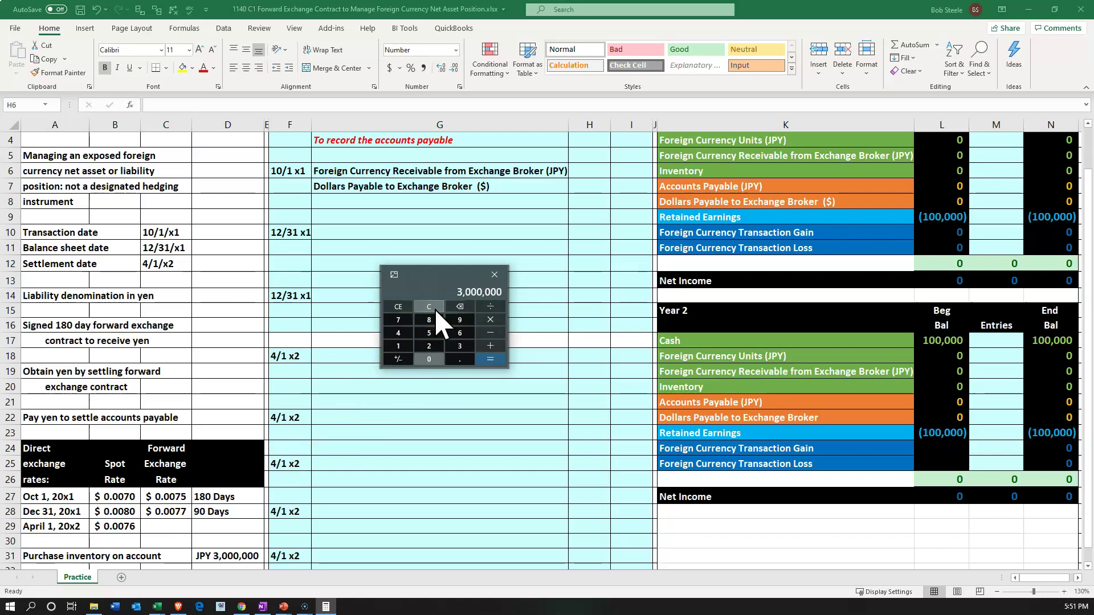
pyautogui.write('*.0075=')
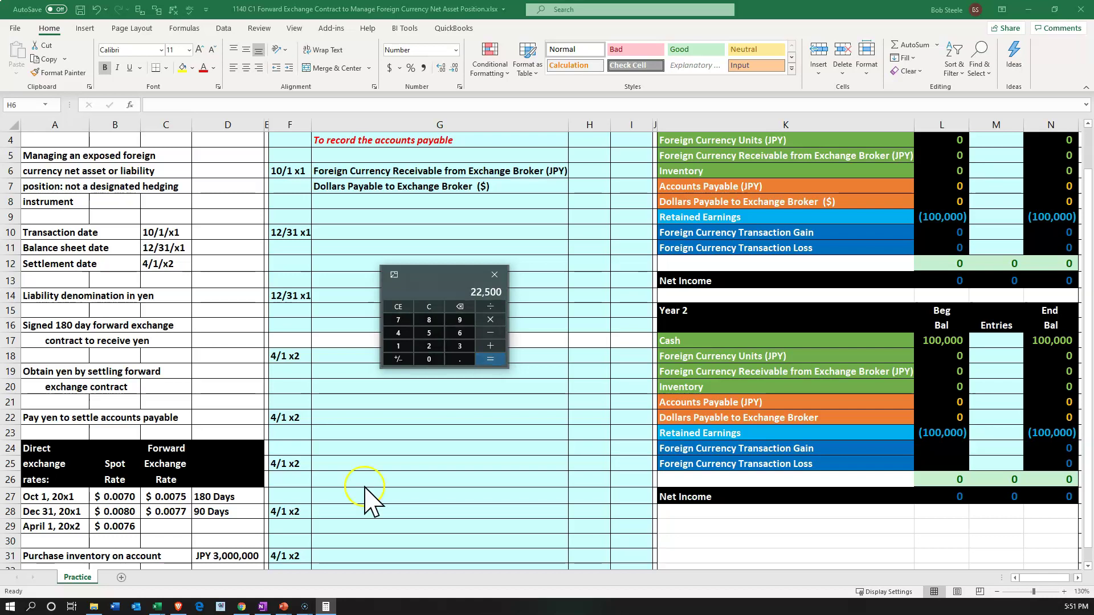
pyautogui.click(394, 275)
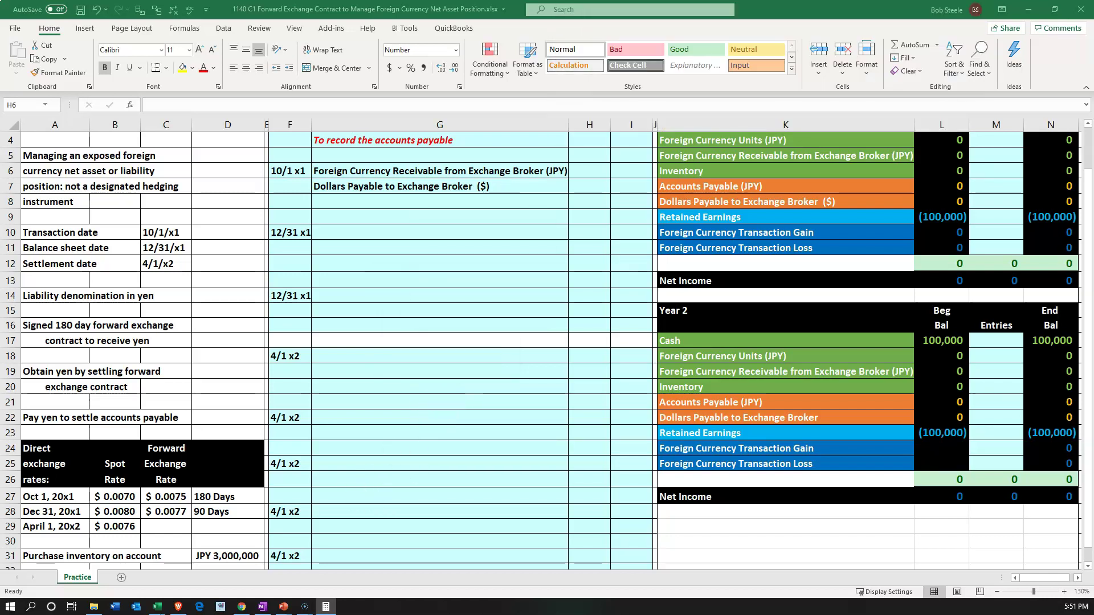
# Enter the foreign currency receivable debit in H6 as the yen amount times the Oct 1 forward rate with =D31*C27
pyautogui.click(580, 169)
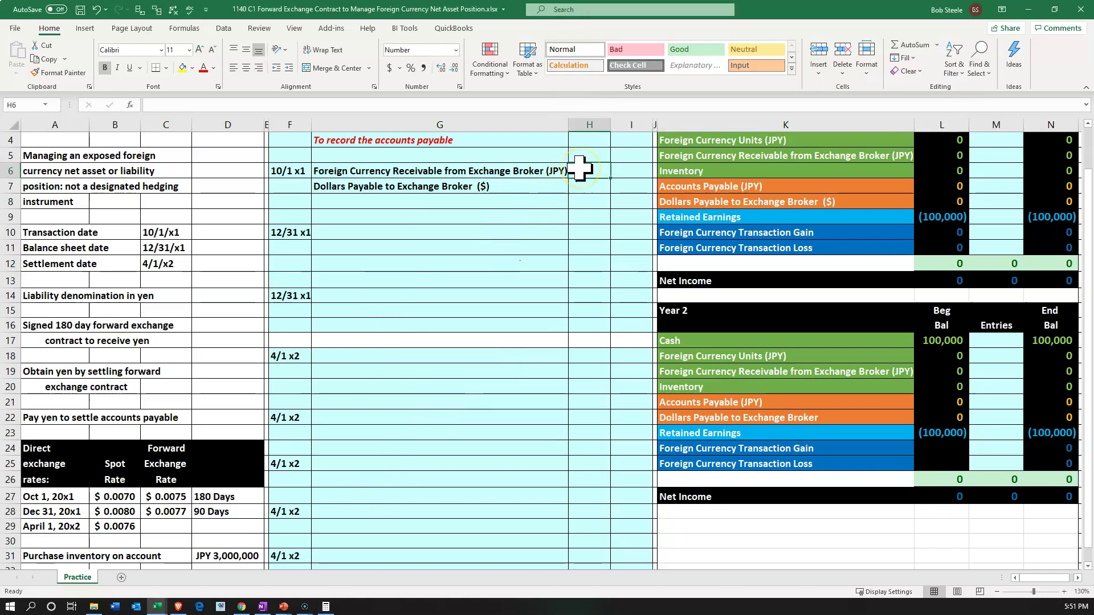
pyautogui.write('=')
pyautogui.press('Down')
pyautogui.press('Down')
pyautogui.press('Down')
pyautogui.press('Down')
pyautogui.press('Down')
pyautogui.press('Down')
pyautogui.press('Down')
pyautogui.press('Down')
pyautogui.press('Down')
pyautogui.press('Down')
pyautogui.press('Down')
pyautogui.press('Down')
pyautogui.press('Down')
pyautogui.press('Down')
pyautogui.press('Down')
pyautogui.press('Down')
pyautogui.press('Down')
pyautogui.press('Down')
pyautogui.press('Down')
pyautogui.press('Down')
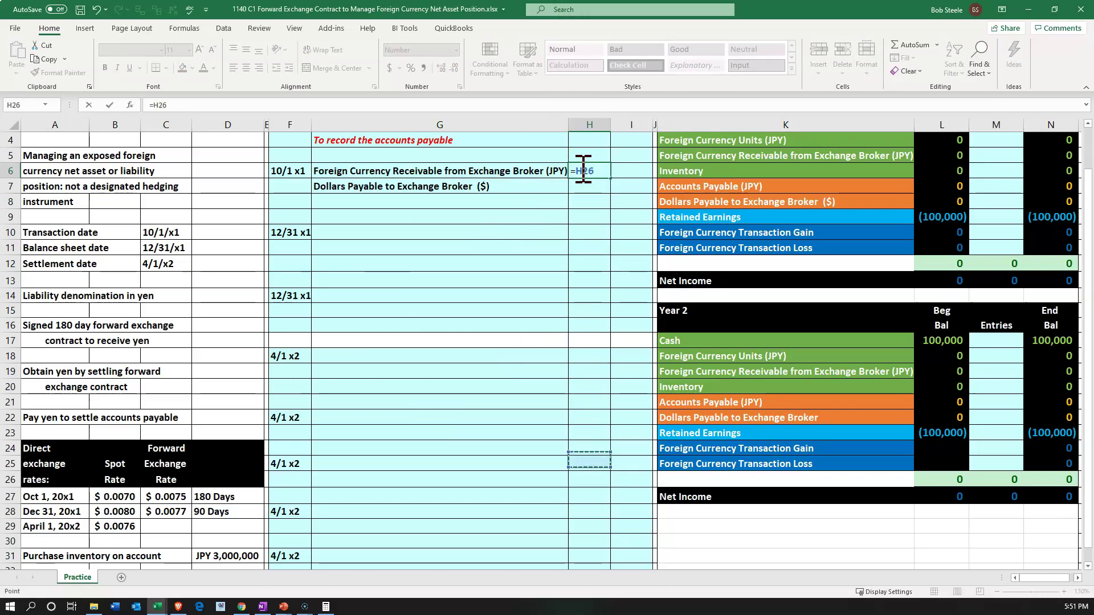
pyautogui.press('Down')
pyautogui.press('Down')
pyautogui.press('Down')
pyautogui.press('Down')
pyautogui.press('Down')
pyautogui.press('Left')
pyautogui.press('Left')
pyautogui.press('Left')
pyautogui.press('Left')
pyautogui.write('*')
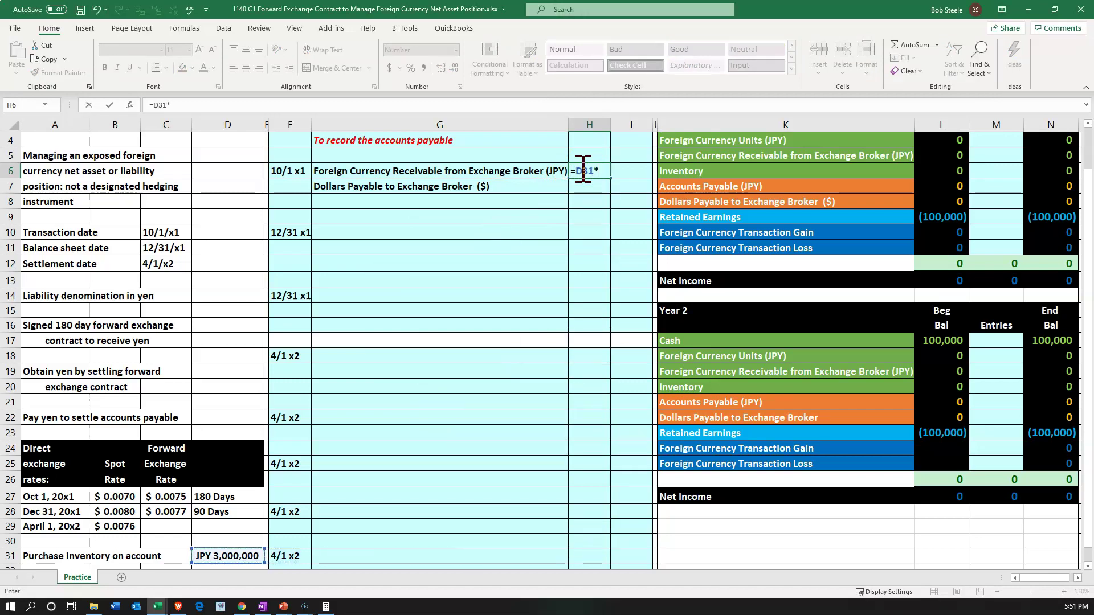
pyautogui.press('Down')
pyautogui.press('Down')
pyautogui.press('Down')
pyautogui.press('Down')
pyautogui.press('Down')
pyautogui.press('Down')
pyautogui.press('Down')
pyautogui.press('Down')
pyautogui.press('Down')
pyautogui.press('Down')
pyautogui.press('Down')
pyautogui.press('Down')
pyautogui.press('Down')
pyautogui.press('Left')
pyautogui.press('Left')
pyautogui.press('Left')
pyautogui.press('Left')
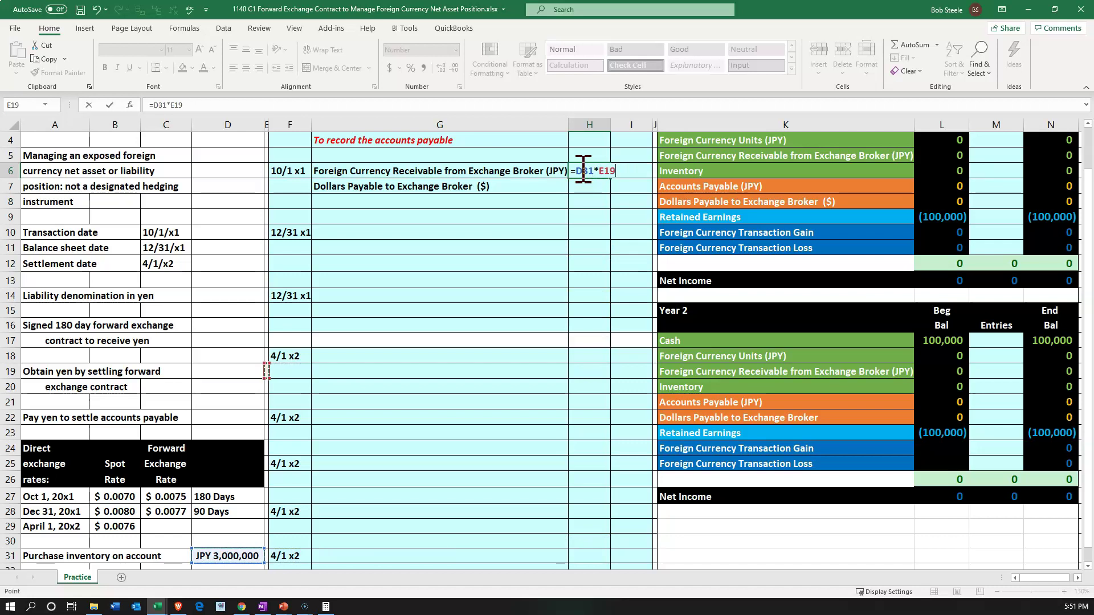
pyautogui.press('Down')
pyautogui.press('Down')
pyautogui.press('Down')
pyautogui.press('Down')
pyautogui.press('Down')
pyautogui.press('Down')
pyautogui.press('Down')
pyautogui.press('Left')
pyautogui.press('Down')
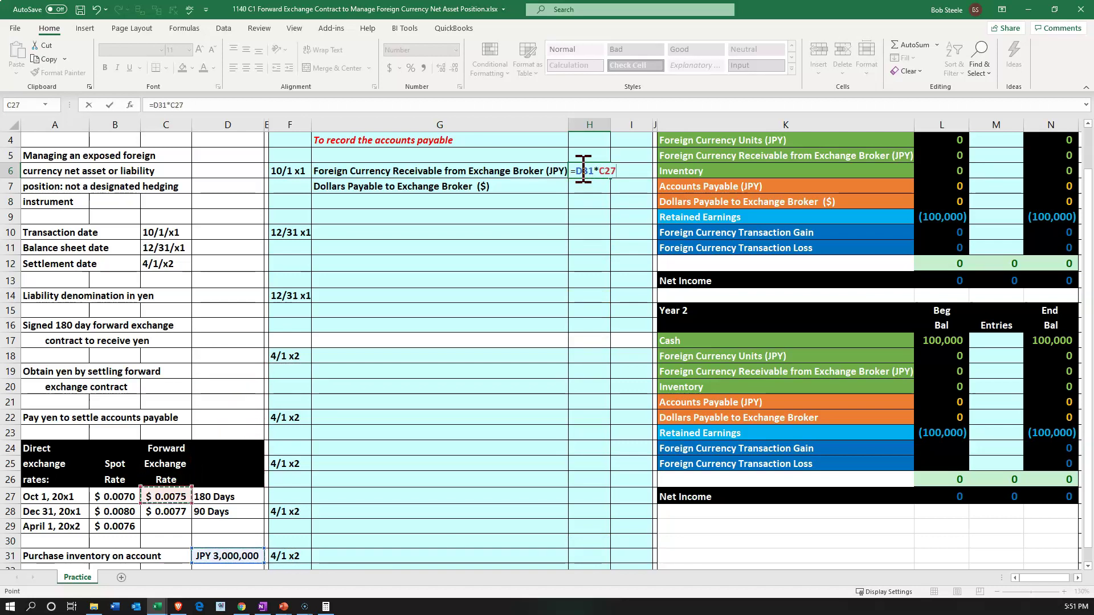
pyautogui.press('Return')
# Enter the Dollars Payable to Exchange Broker credit in I7 as the negative of the receivable debit in H6
pyautogui.press('Right')
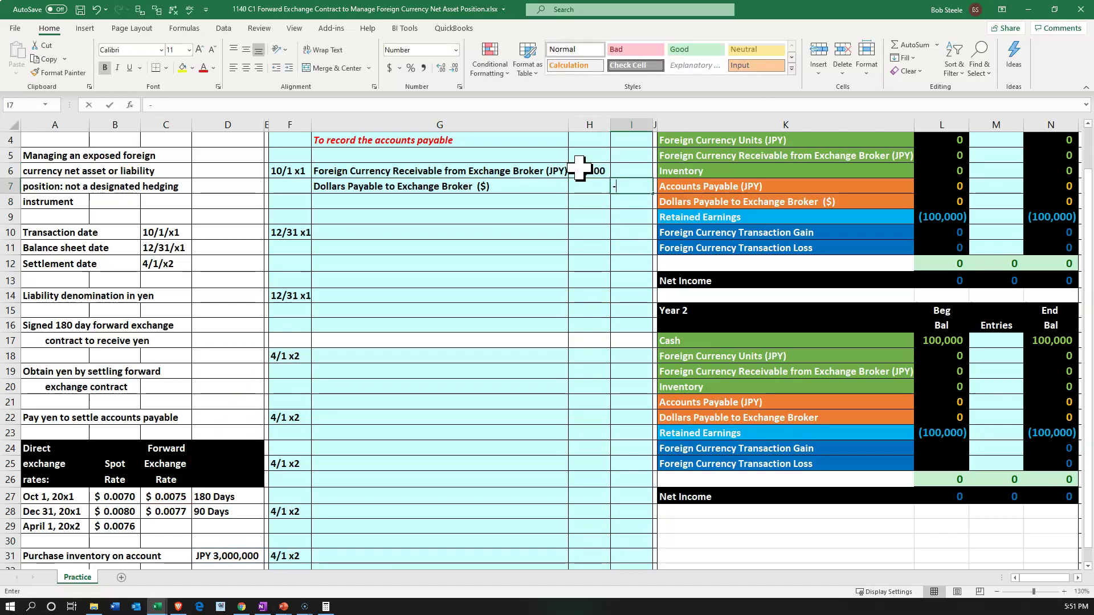
pyautogui.write('-')
pyautogui.press('Up')
pyautogui.press('Left')
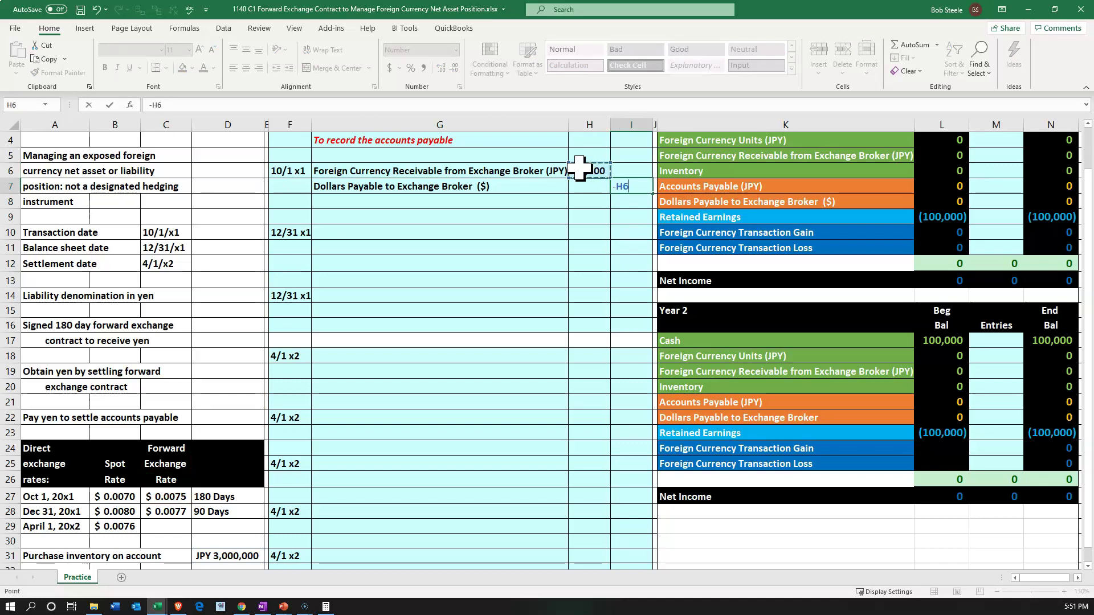
pyautogui.press('Return')
# Post the 10/1 Inventory debit to the Year 1 Inventory entry in M6 with =H2
pyautogui.click(548, 336)
pyautogui.scroll(1, 548, 337)
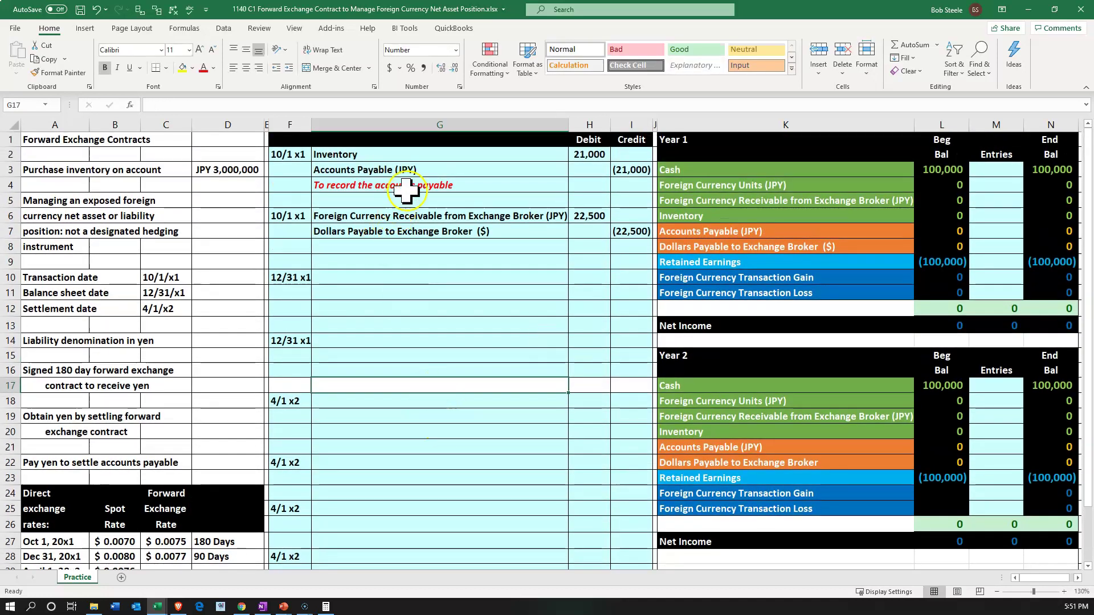
pyautogui.click(420, 153)
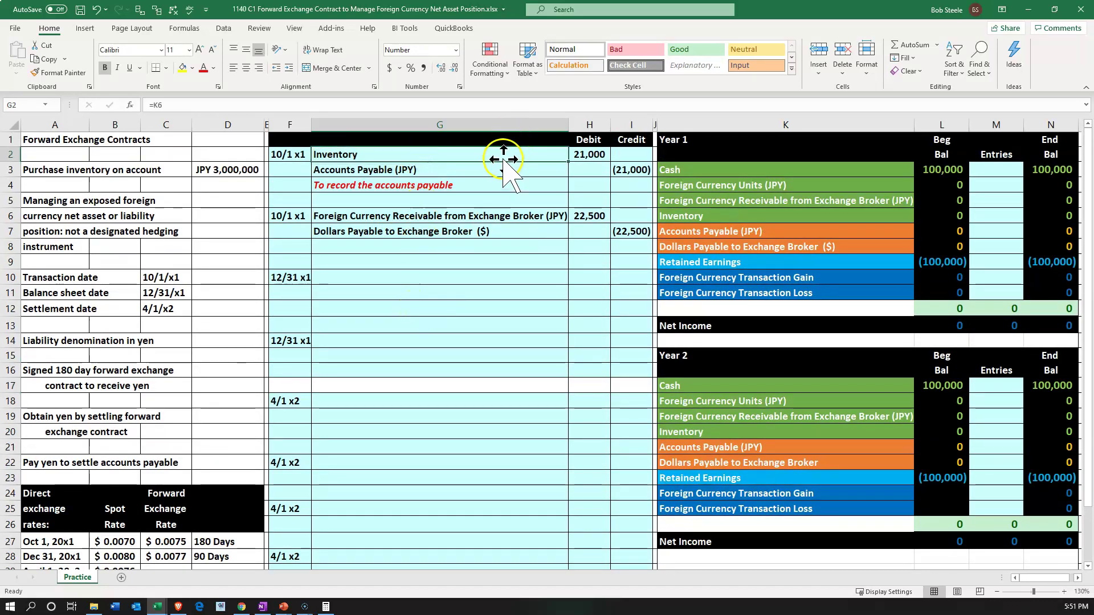
pyautogui.moveTo(510, 151); pyautogui.dragTo(581, 151)
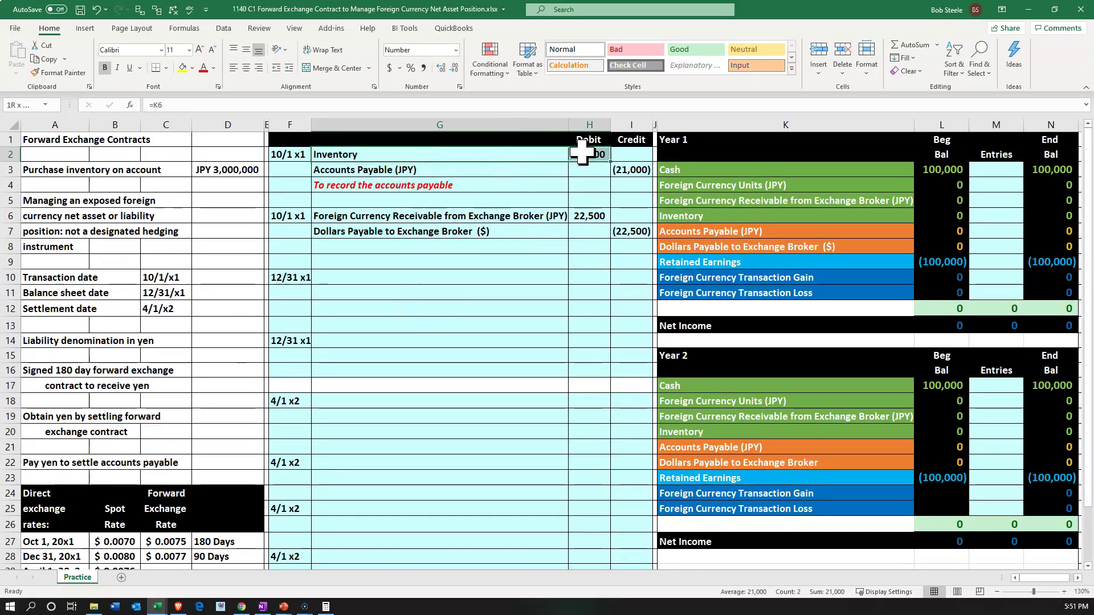
pyautogui.click(985, 218)
pyautogui.write('=')
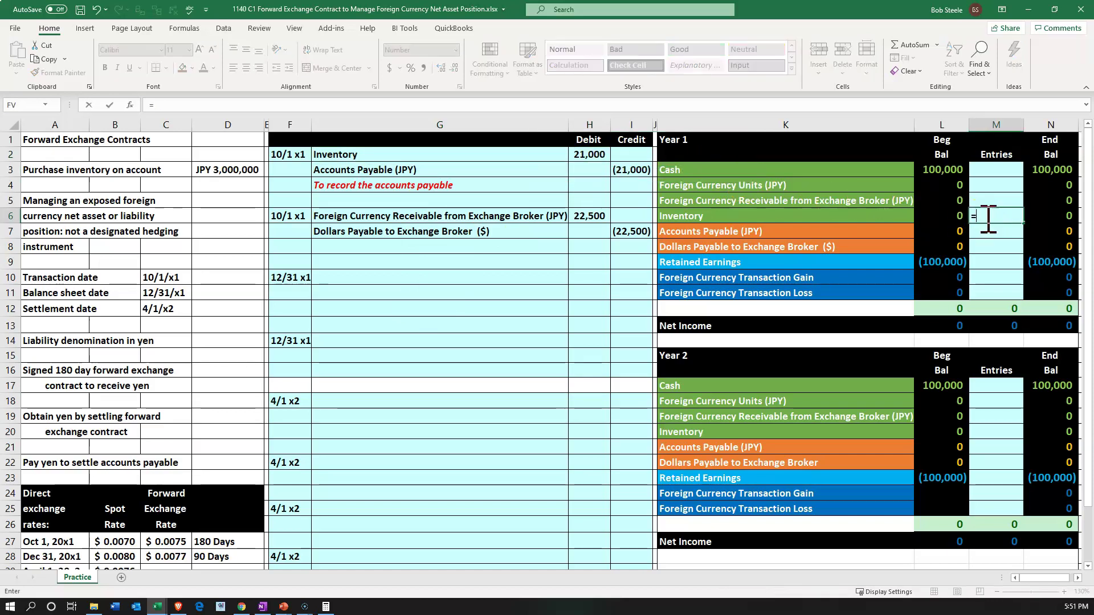
pyautogui.press('Left')
pyautogui.press('Left')
pyautogui.press('Left')
pyautogui.press('Left')
pyautogui.press('Up')
pyautogui.press('Up')
pyautogui.press('Up')
pyautogui.press('Up')
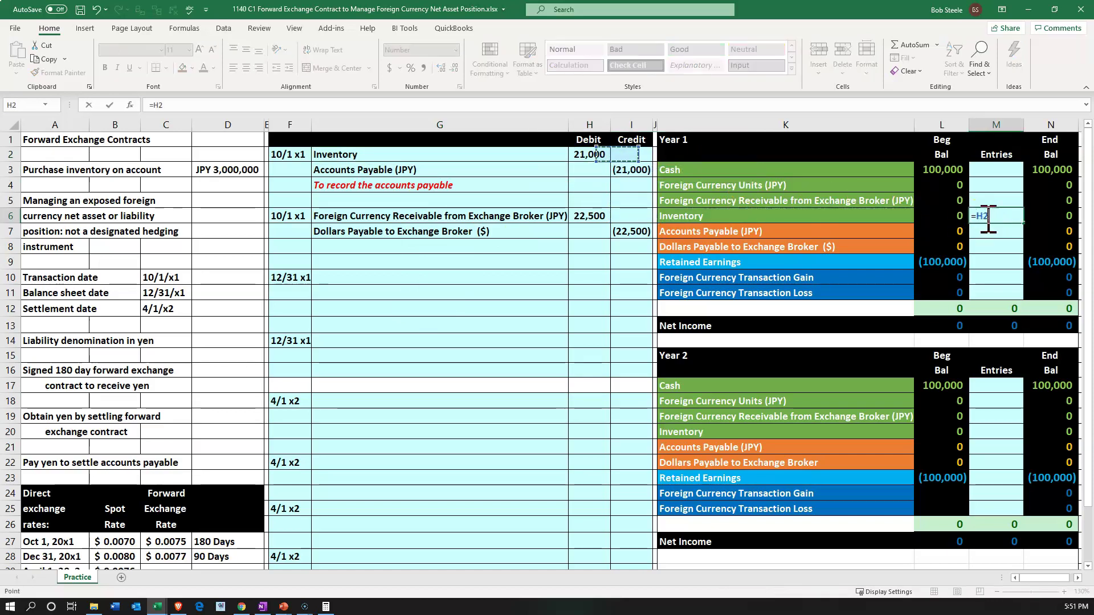
pyautogui.press('Left')
pyautogui.press('Return')
# Post the 10/1 Accounts Payable (JPY) credit to the Year 1 entry in M7 with =I3
pyautogui.moveTo(524, 171); pyautogui.dragTo(590, 174)
pyautogui.click(843, 234)
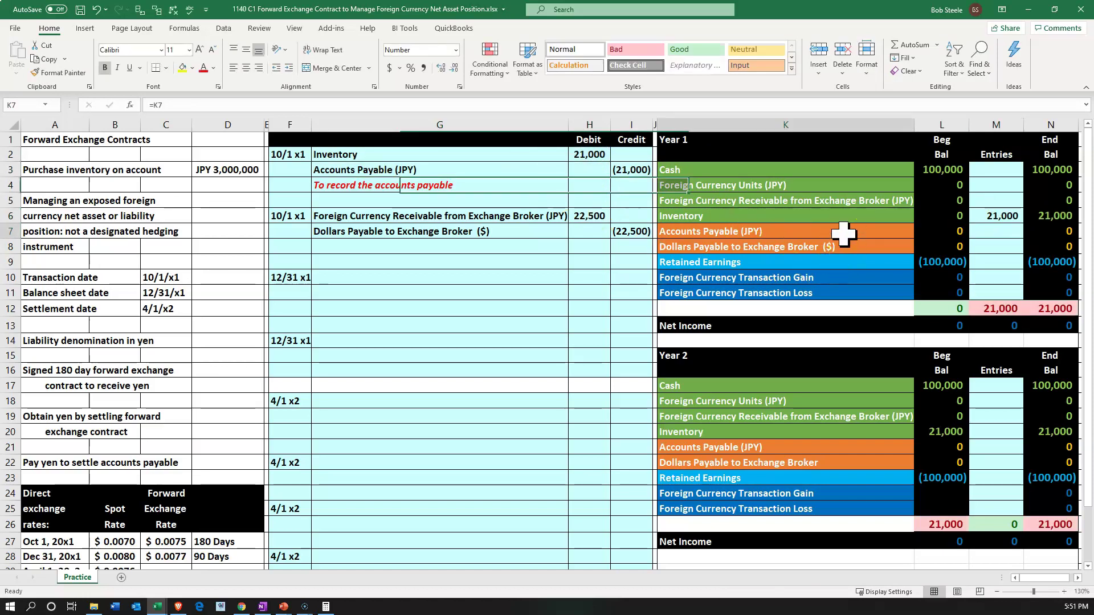
pyautogui.press('Right')
pyautogui.press('Right')
pyautogui.write('=')
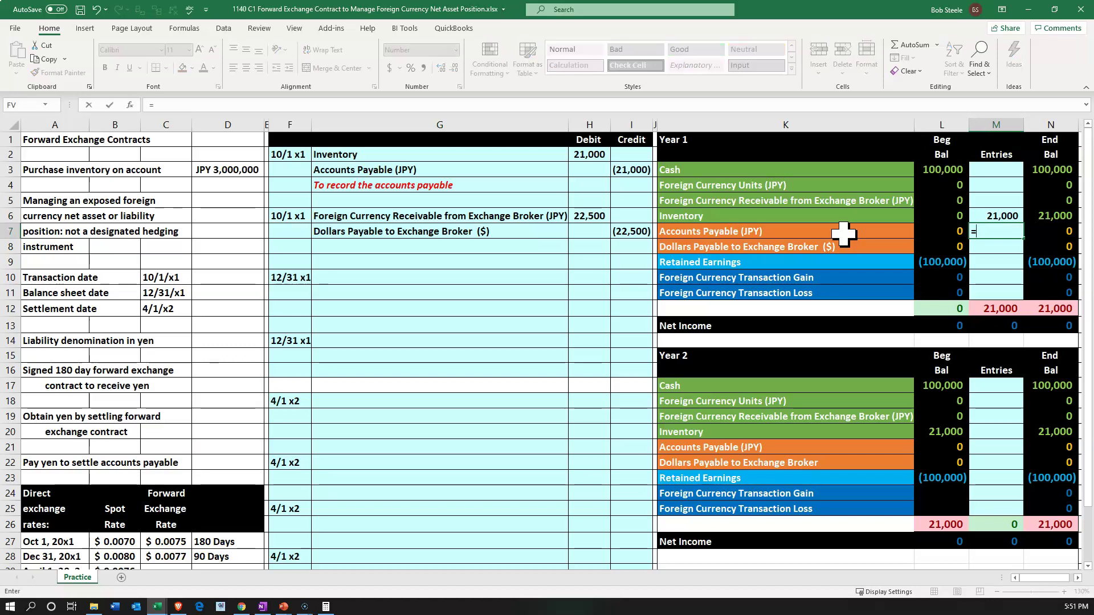
pyautogui.press('Left')
pyautogui.press('Left')
pyautogui.press('Left')
pyautogui.press('Left')
pyautogui.press('Up')
pyautogui.press('Up')
pyautogui.press('Up')
pyautogui.press('Up')
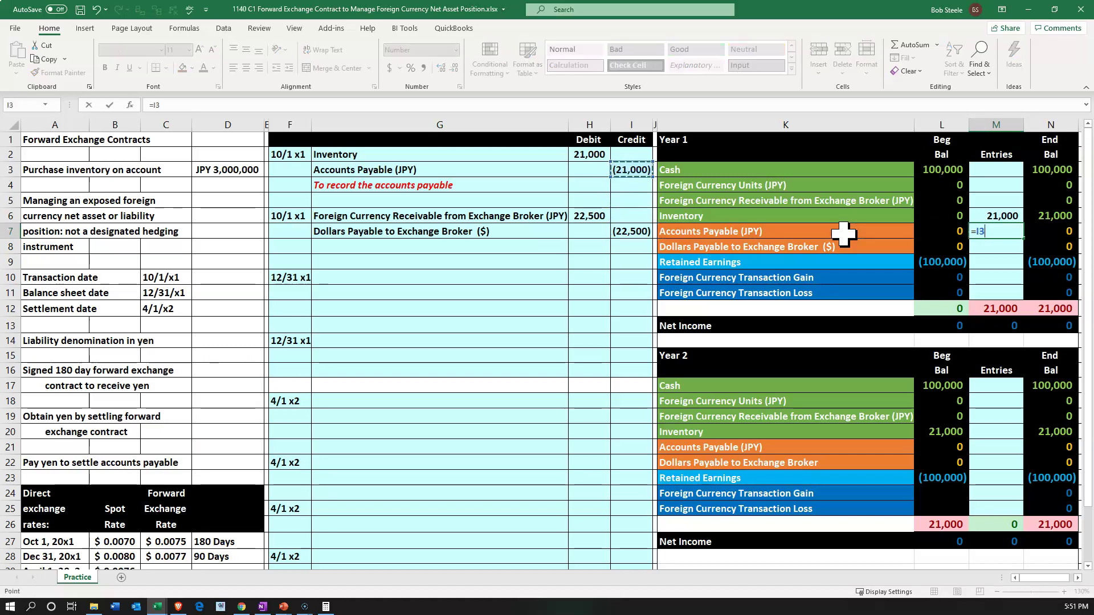
pyautogui.press('Return')
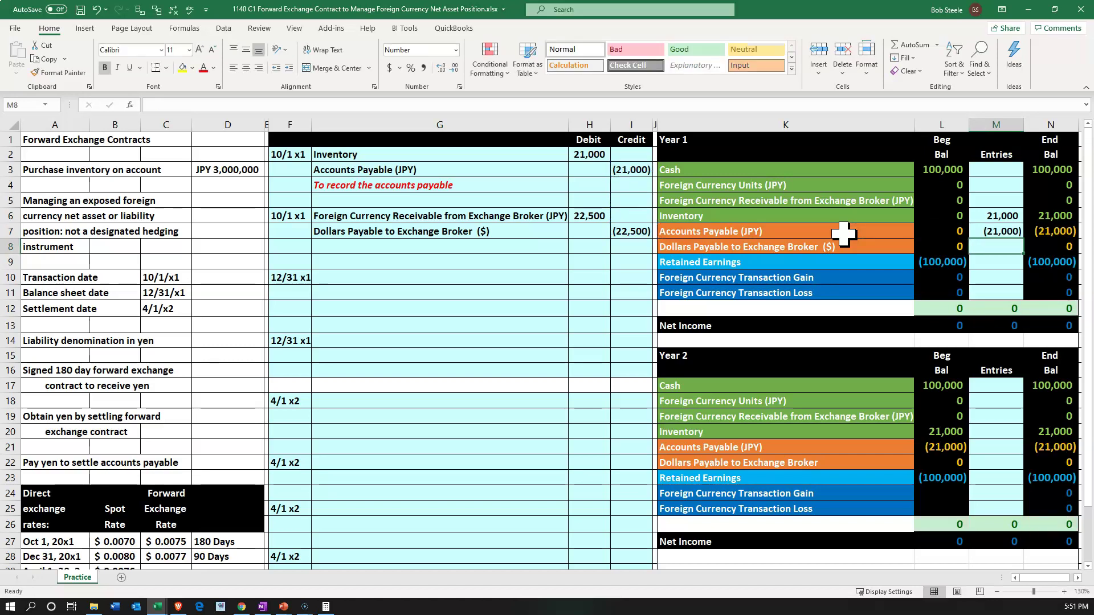
# Post the Foreign Currency Receivable from Exchange Broker debit to the Year 1 entry in M5 with =H6
pyautogui.click(1007, 248)
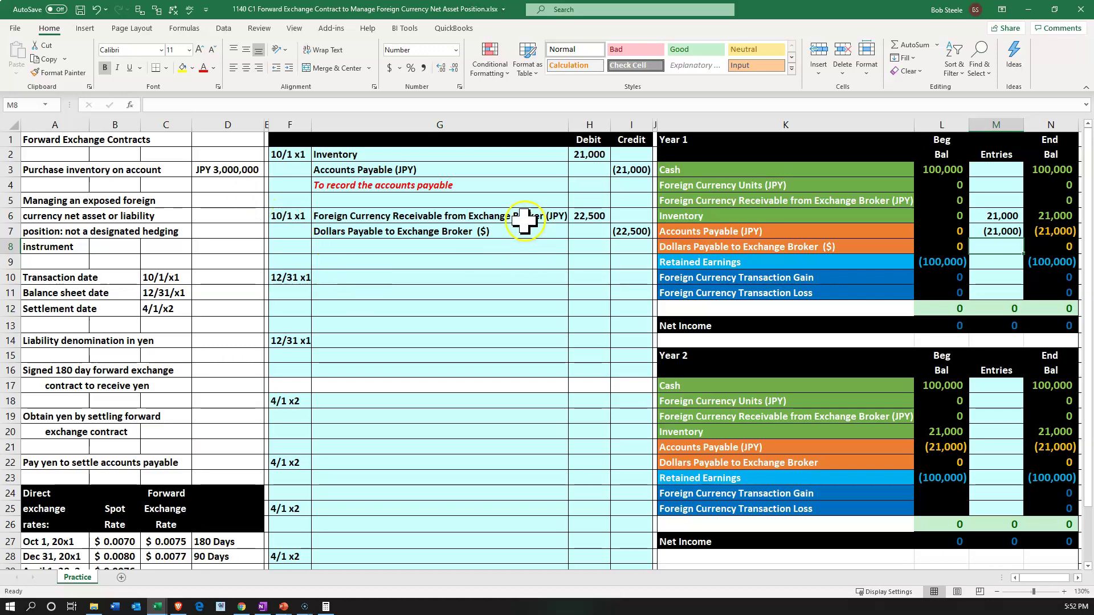
pyautogui.moveTo(525, 217); pyautogui.dragTo(577, 222)
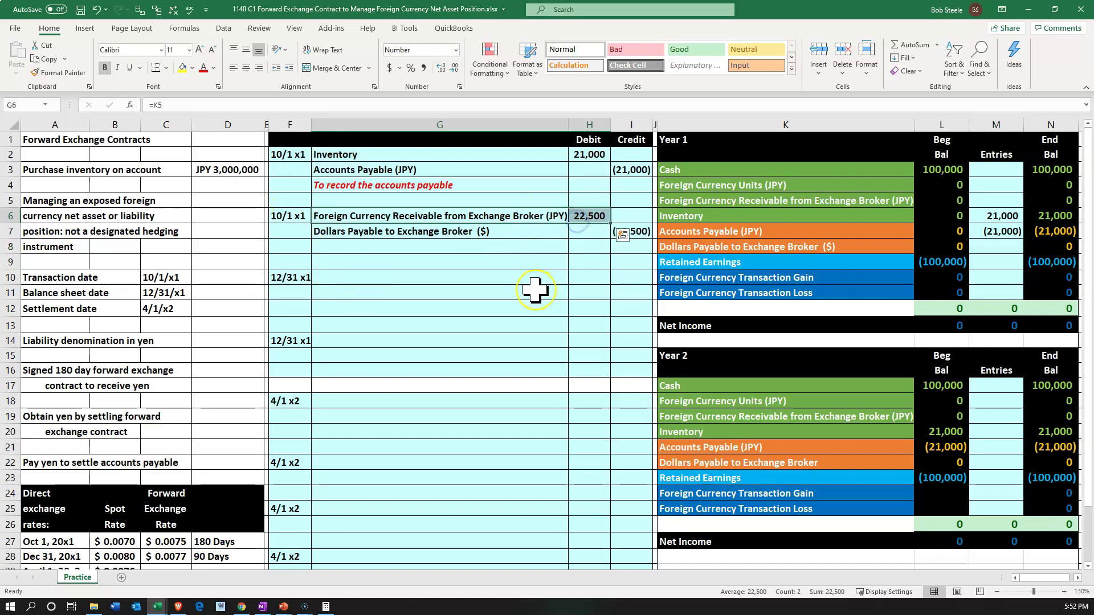
pyautogui.press('Right')
pyautogui.press('Right')
pyautogui.press('Right')
pyautogui.press('Right')
pyautogui.press('Right')
pyautogui.press('Right')
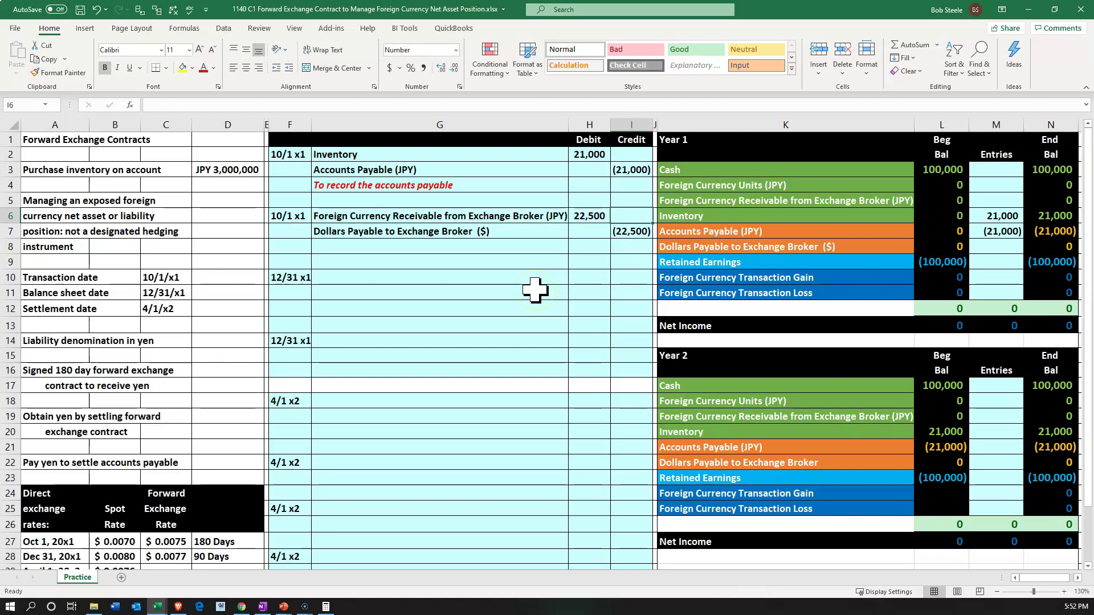
pyautogui.press('Up')
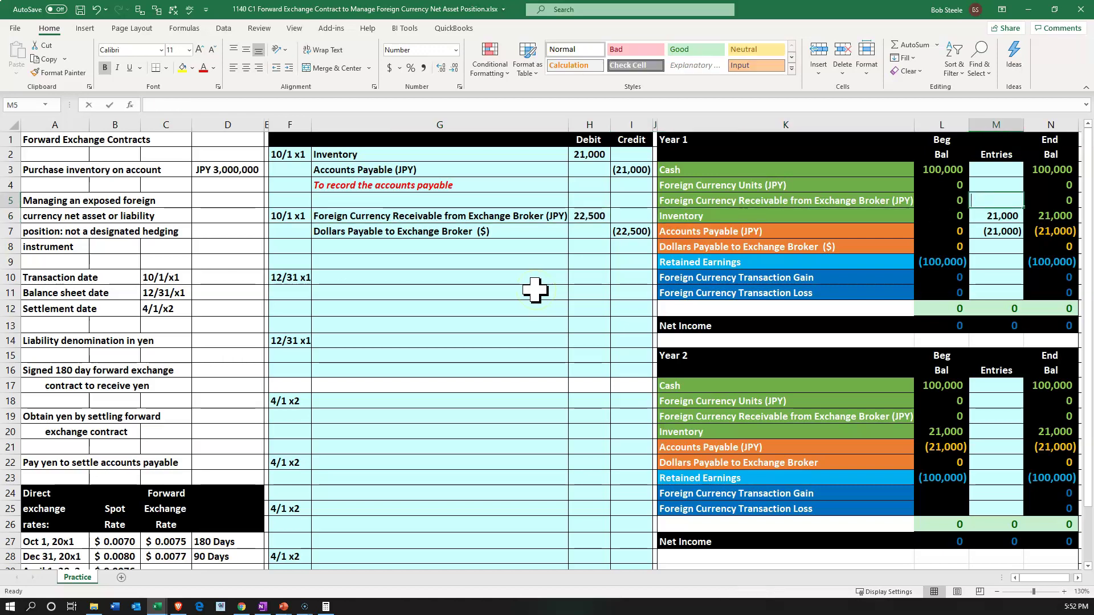
pyautogui.write('=')
pyautogui.press('Left')
pyautogui.press('Left')
pyautogui.press('Left')
pyautogui.press('Left')
pyautogui.press('Left')
pyautogui.press('Down')
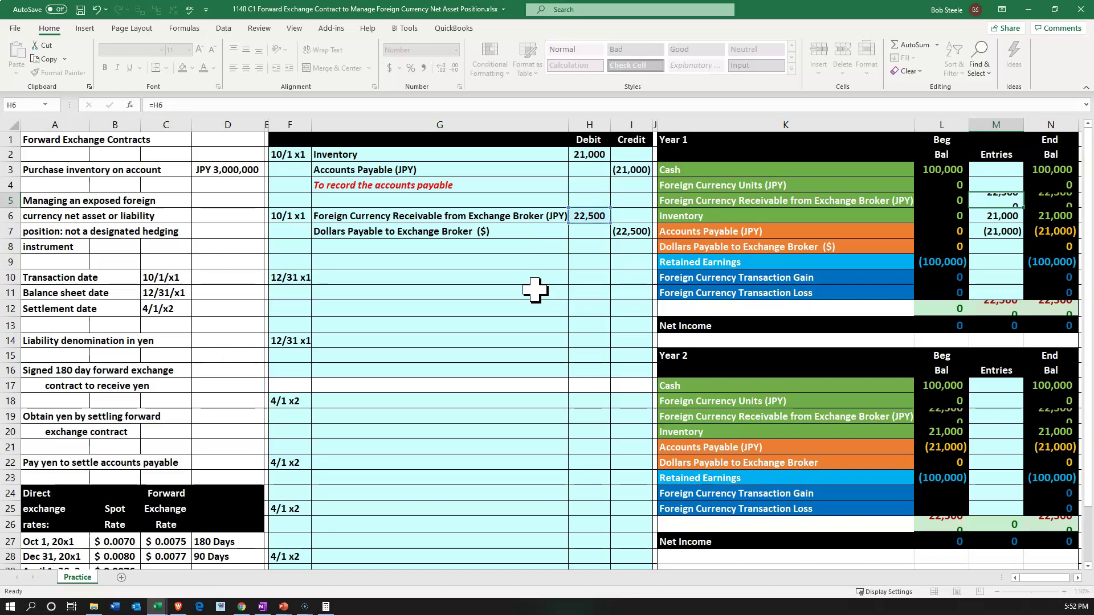
pyautogui.press('Return')
# Post the Dollars Payable to Exchange Broker credit to the Year 1 entry in M8 with =I7
pyautogui.moveTo(533, 232); pyautogui.dragTo(601, 231)
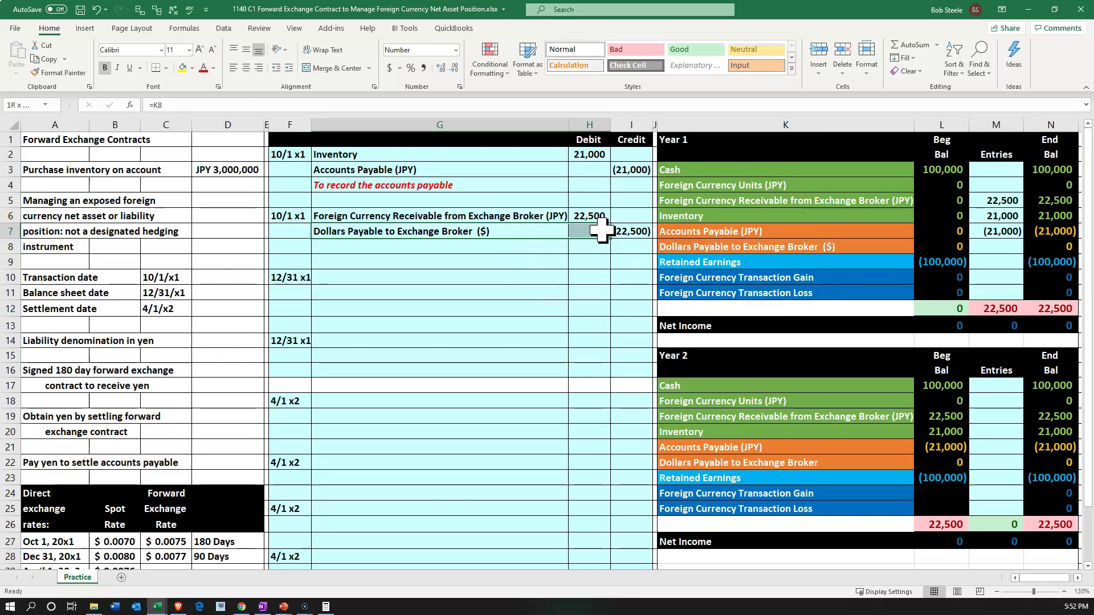
pyautogui.click(838, 248)
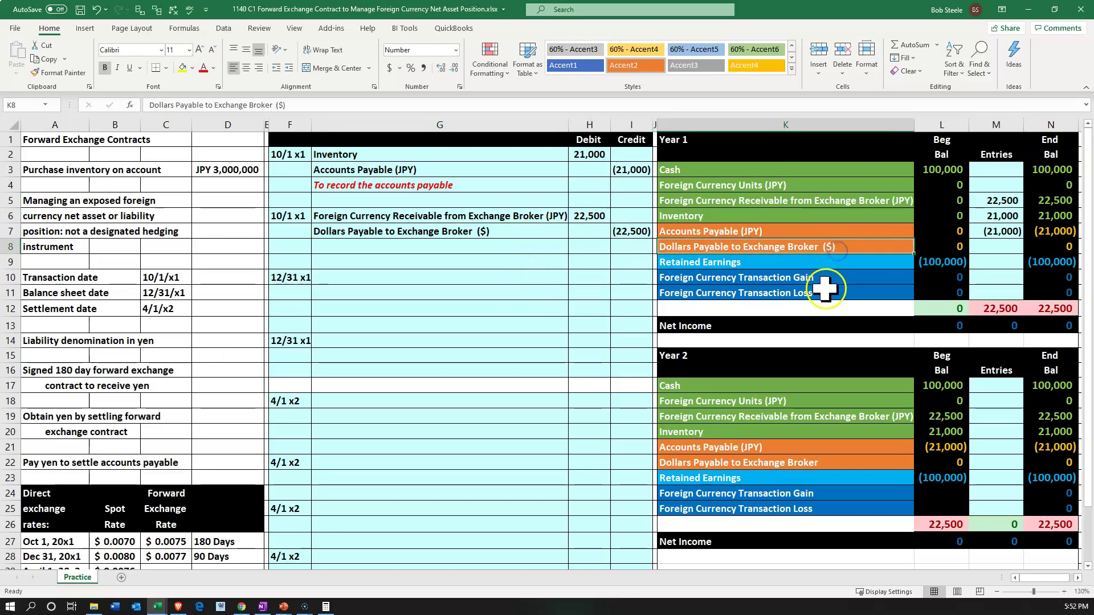
pyautogui.press('Right')
pyautogui.press('Right')
pyautogui.write('=')
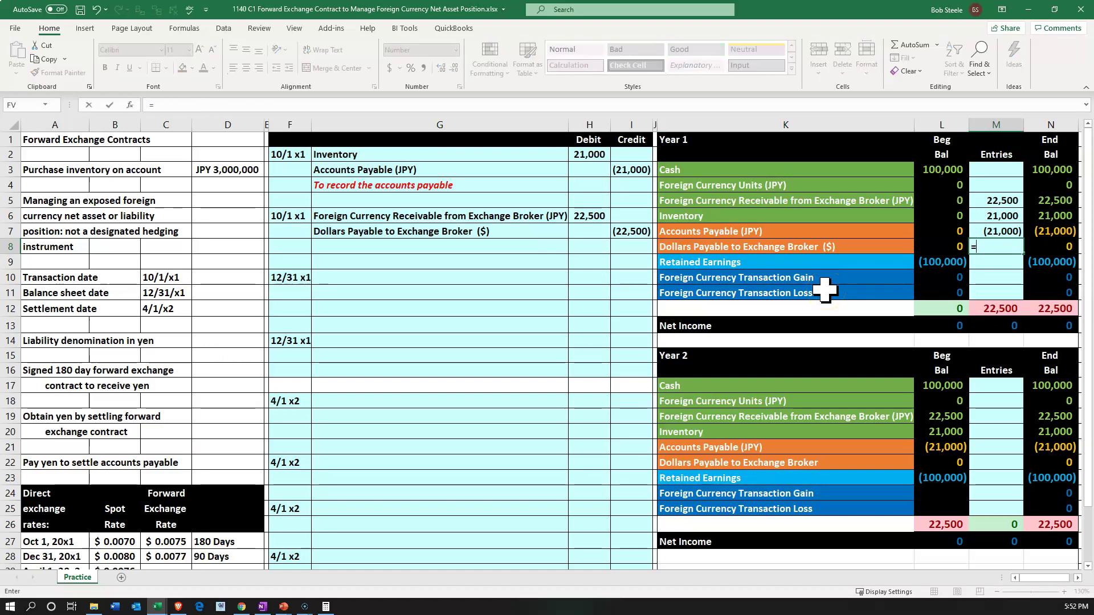
pyautogui.press('Left')
pyautogui.press('Left')
pyautogui.press('Left')
pyautogui.press('Left')
pyautogui.press('Up')
pyautogui.press('Return')
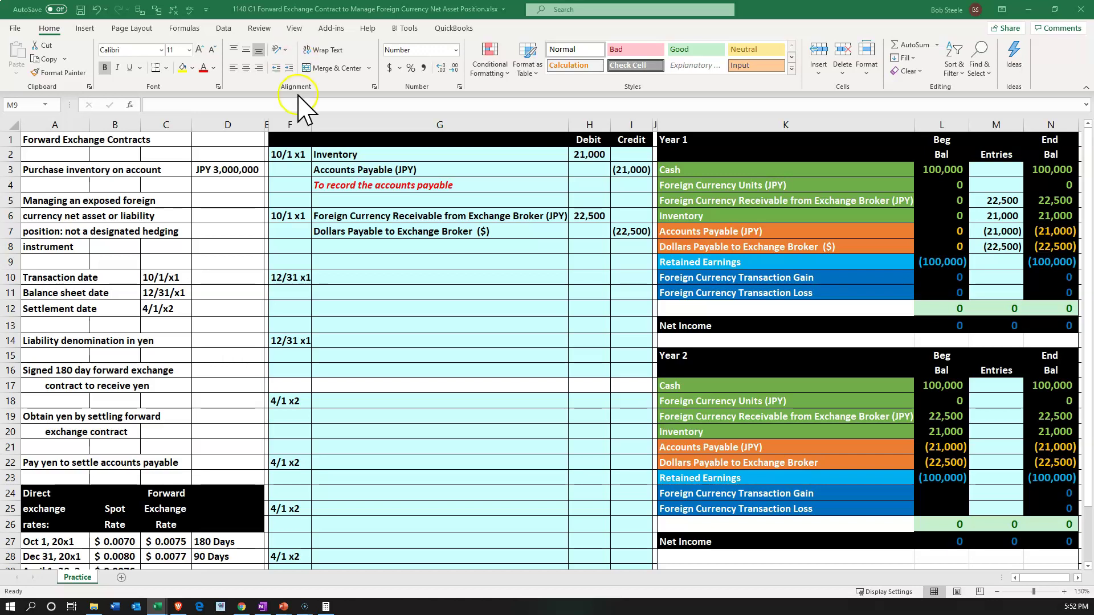
# Compare the Year 1 ending balances of the yen receivable in N5, yen accounts payable in N7 and dollars payable in N8
pyautogui.click(340, 276)
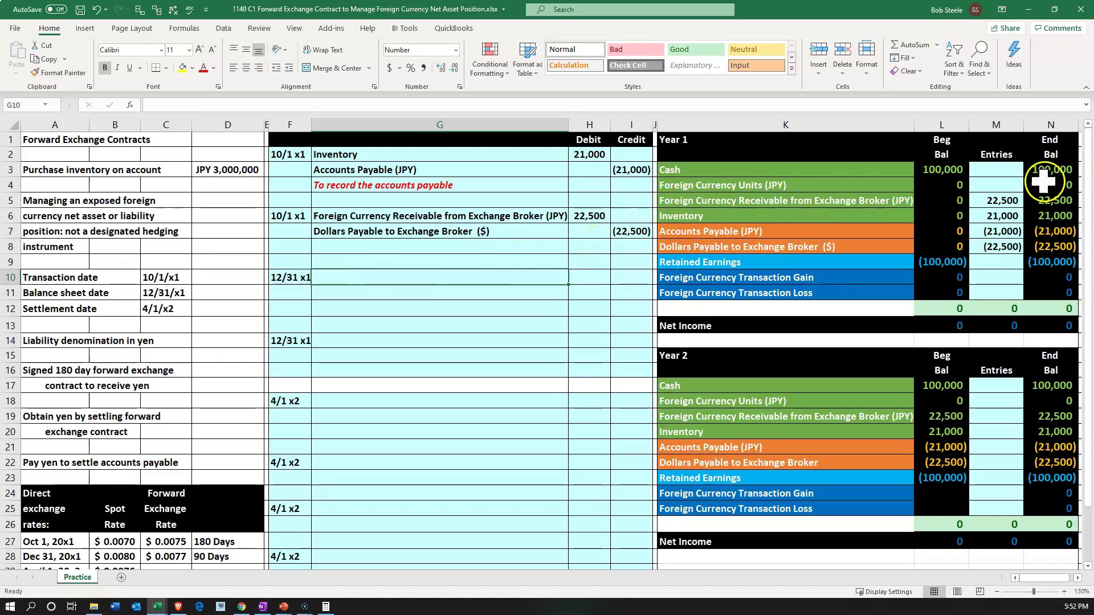
pyautogui.click(1059, 202)
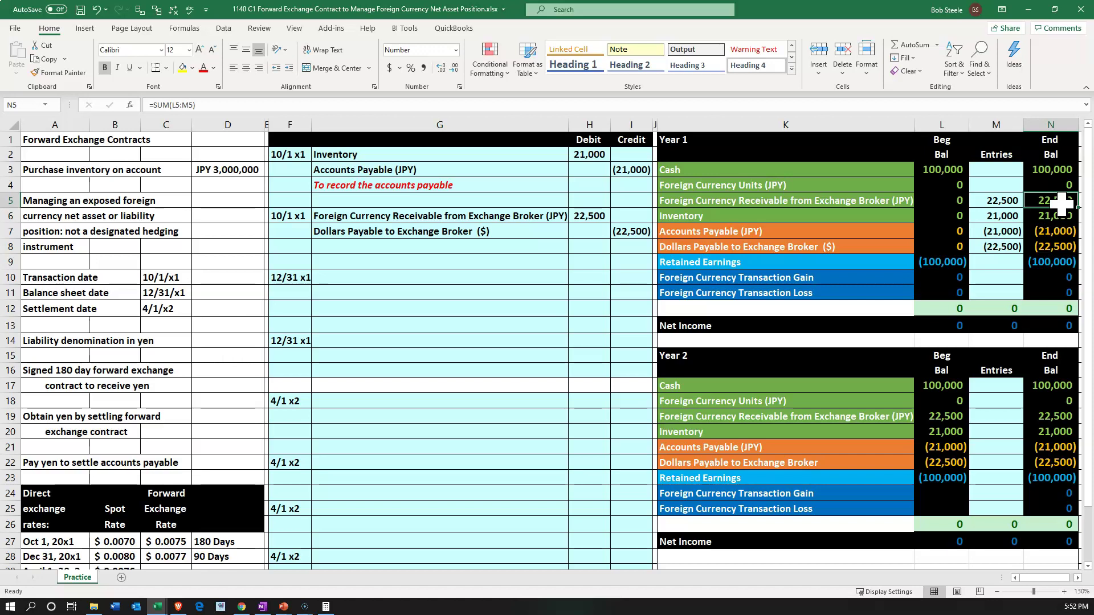
pyautogui.click(1052, 231)
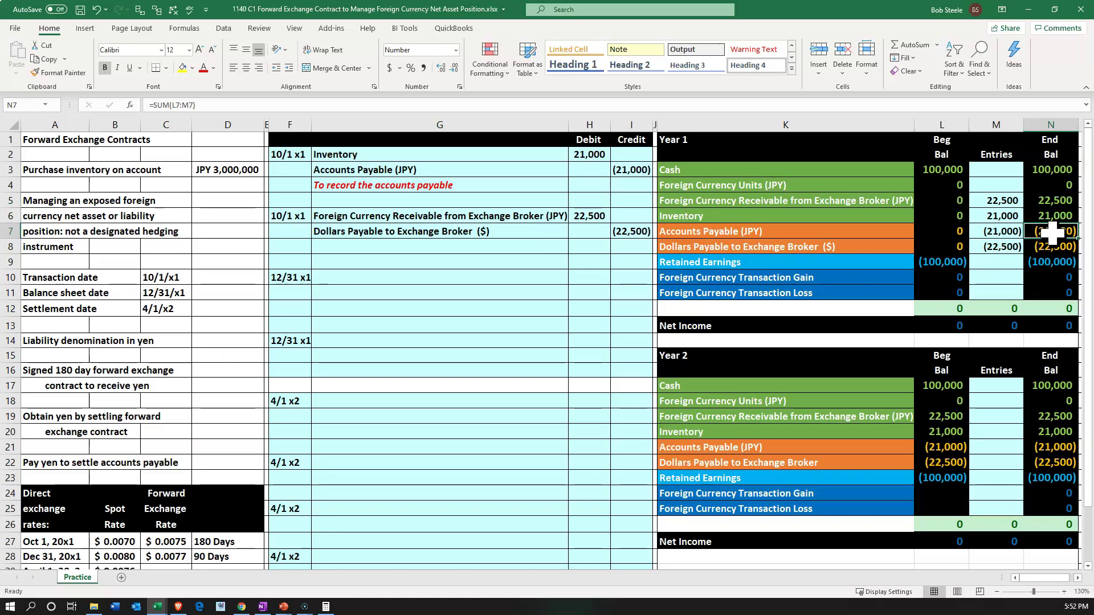
pyautogui.click(1051, 245)
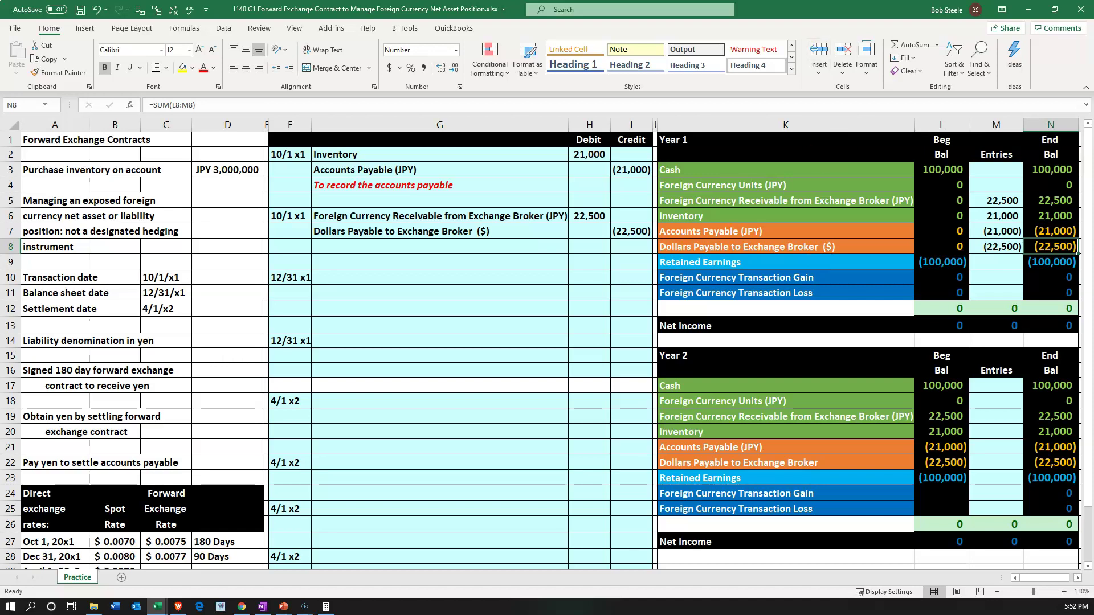
# Switch to Calculator and multiply the 3,000,000 yen purchase by the Dec 31 forward rate of 0.0077
pyautogui.moveTo(806, 0); pyautogui.dragTo(425, 340)
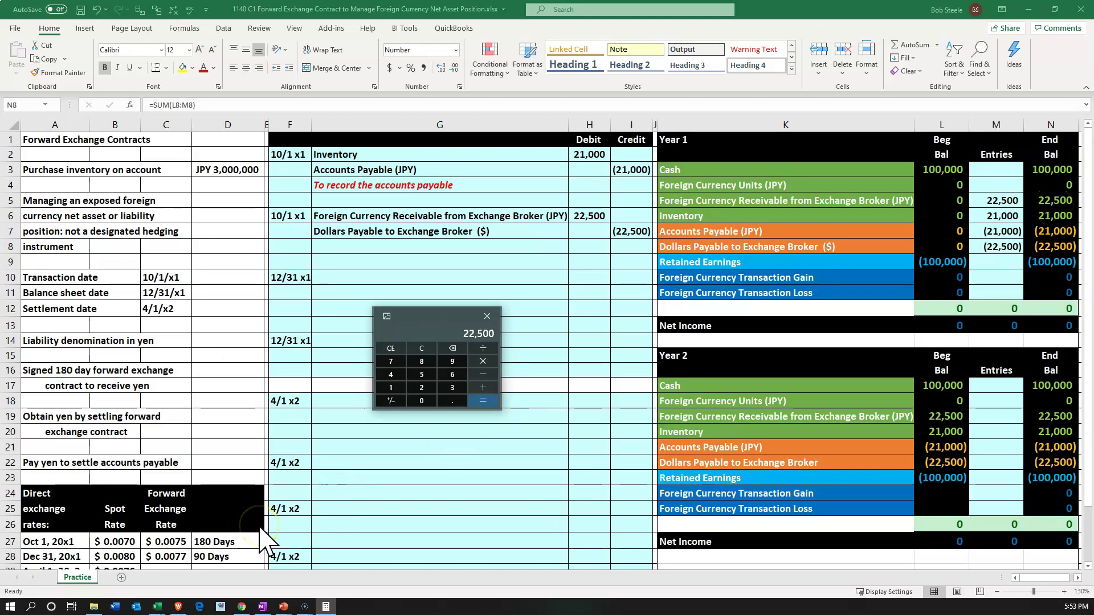
pyautogui.scroll(-2, 257, 521)
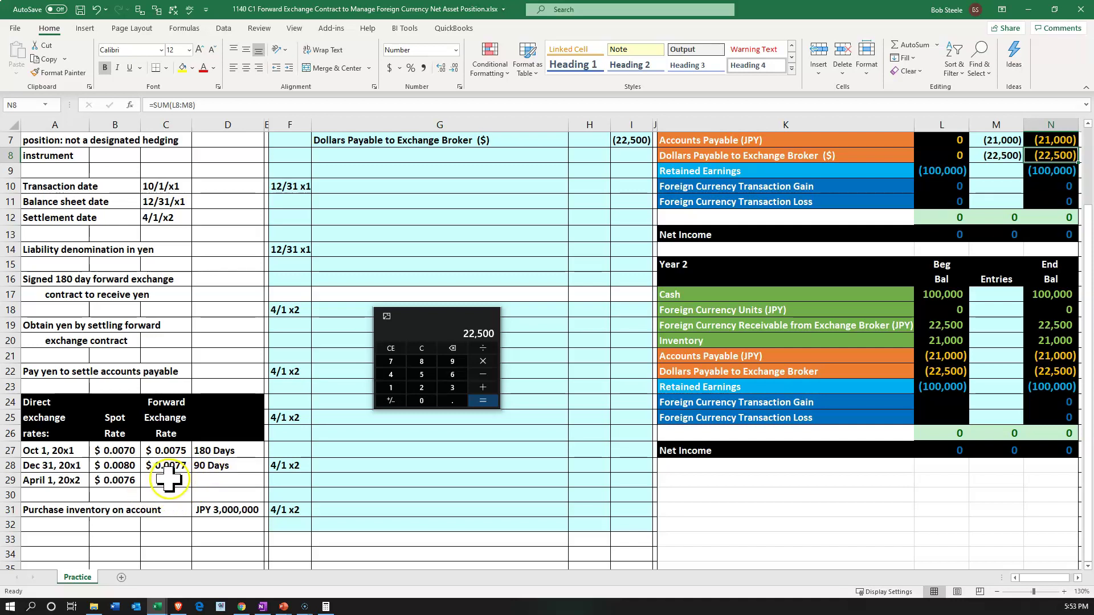
pyautogui.click(422, 349)
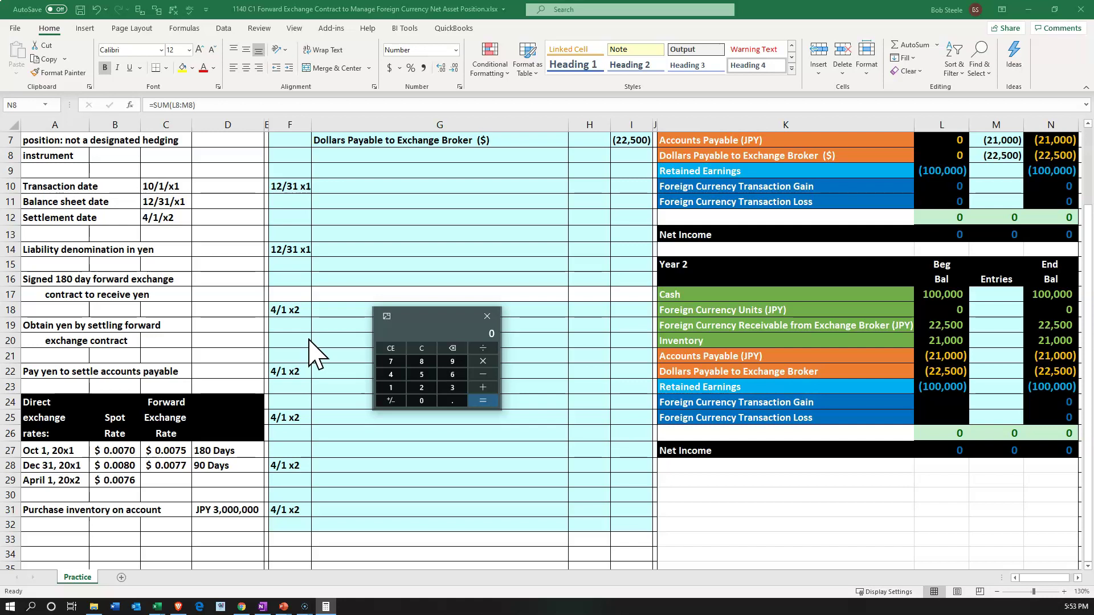
pyautogui.write('30000000')
pyautogui.press('BackSpace')
pyautogui.press('*')
pyautogui.write('0.0075')
pyautogui.press('BackSpace')
pyautogui.write('7')
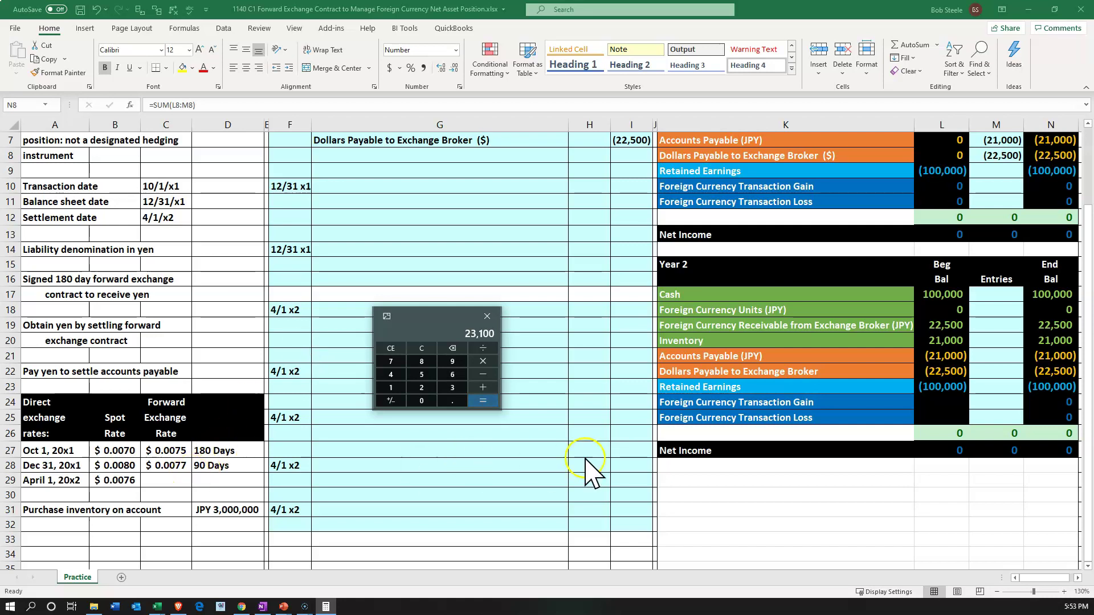
# Subtract the recorded 22,500 yen receivable from the calculated Dec 31 value and review the two forward rates
pyautogui.scroll(2, 599, 464)
pyautogui.scroll(2, 601, 467)
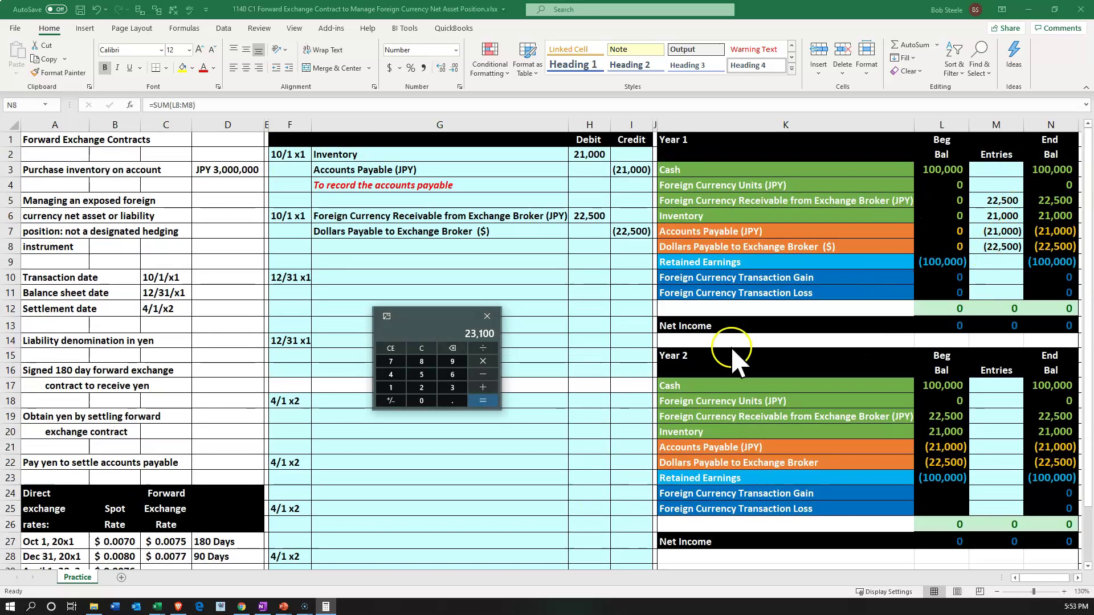
pyautogui.write('22')
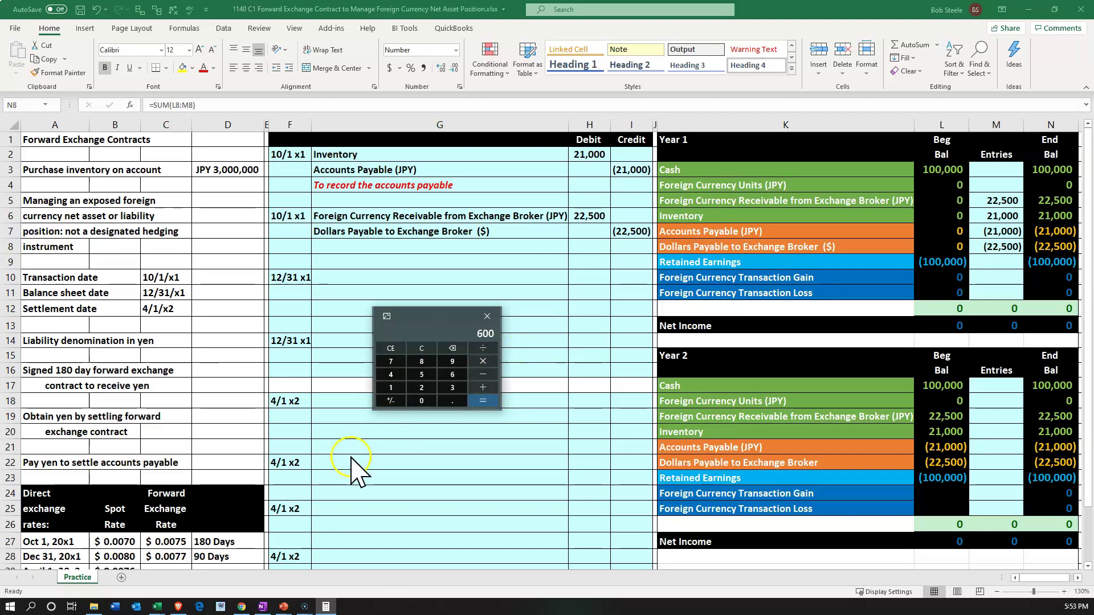
pyautogui.scroll(-3, 349, 456)
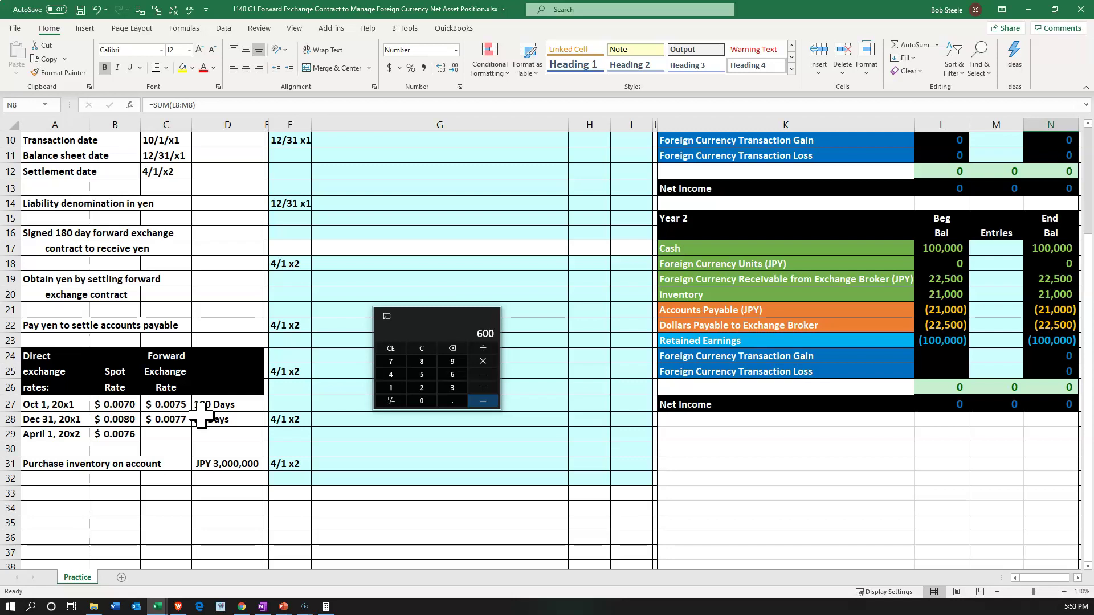
pyautogui.scroll(3, 211, 415)
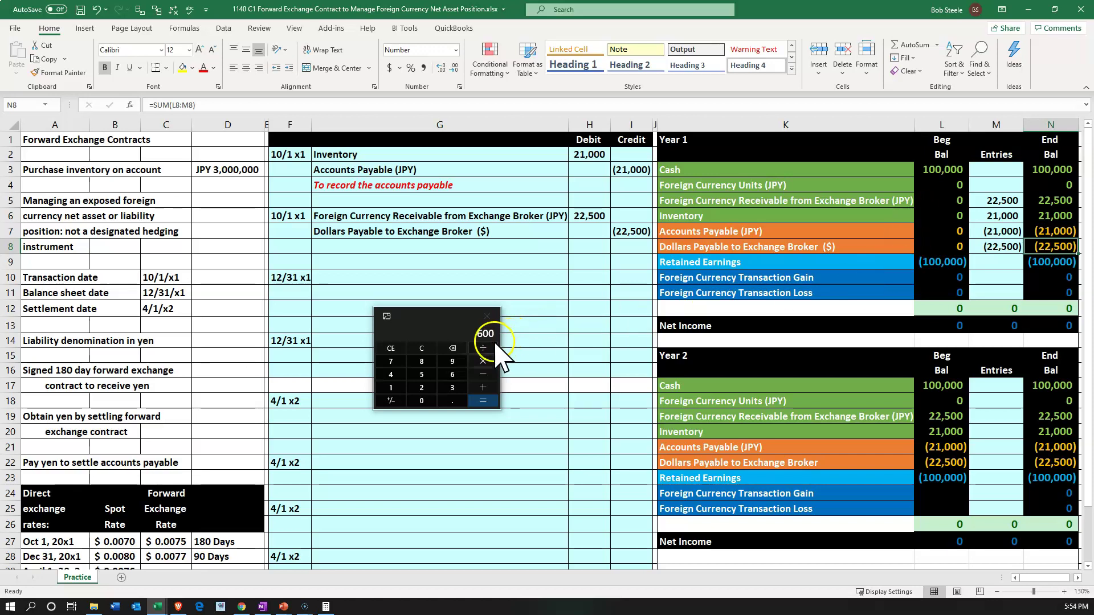
# Back in Excel, start the 12/31 x1 entry by linking G10 to the Foreign Currency Receivable from Exchange Broker account with =K5
pyautogui.moveTo(438, 322); pyautogui.dragTo(449, 383)
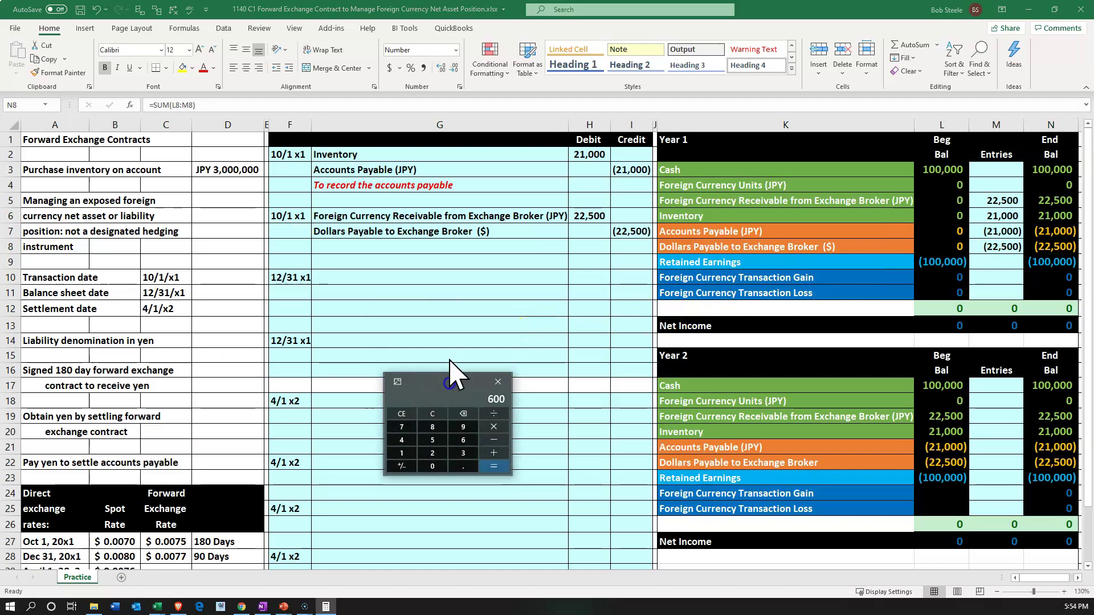
pyautogui.click(394, 279)
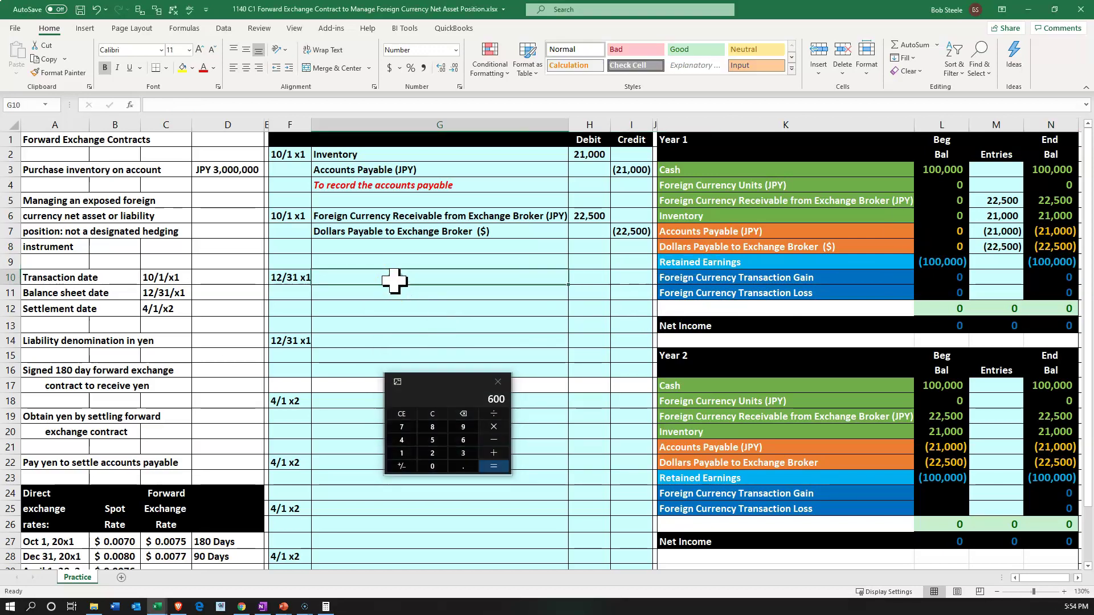
pyautogui.write('=')
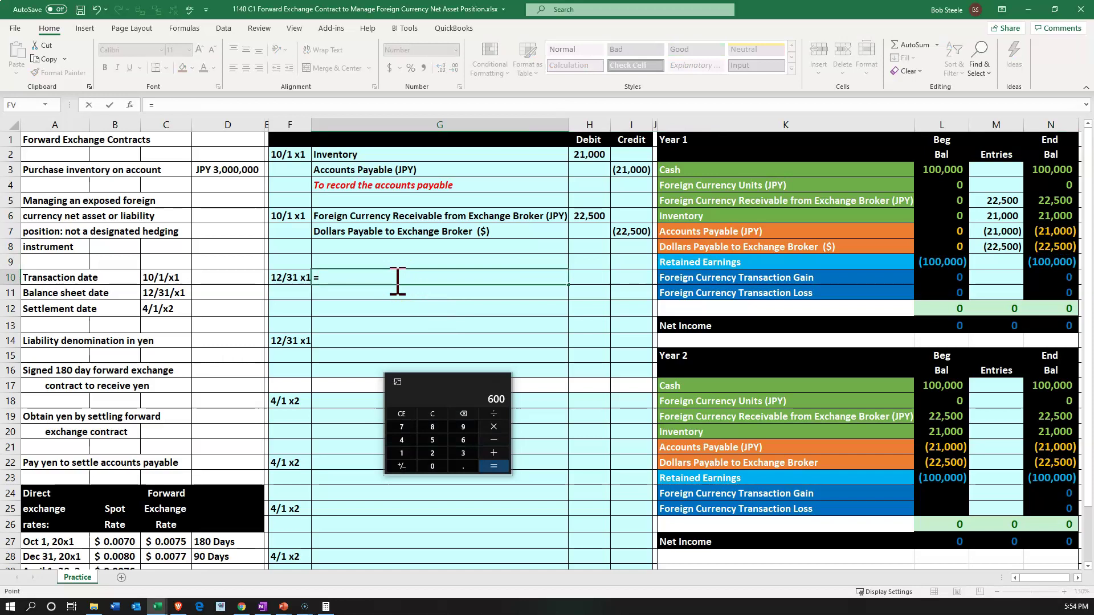
pyautogui.press('Right')
pyautogui.press('Right')
pyautogui.press('Right')
pyautogui.press('Right')
pyautogui.press('Up')
pyautogui.press('Up')
pyautogui.press('Up')
pyautogui.press('Up')
pyautogui.press('Up')
pyautogui.press('Return')
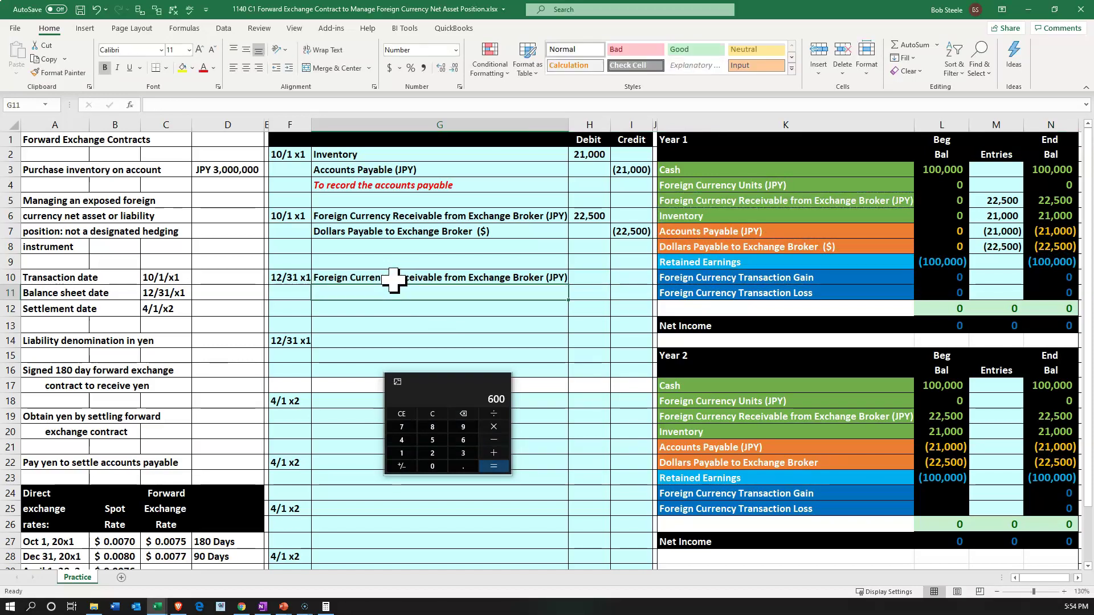
# Link G11 to the Foreign Currency Transaction Gain account with =K10 as the second line of the 12/31 x1 entry
pyautogui.write('=')
pyautogui.press('Right')
pyautogui.press('Right')
pyautogui.press('Right')
pyautogui.press('Right')
pyautogui.press('Up')
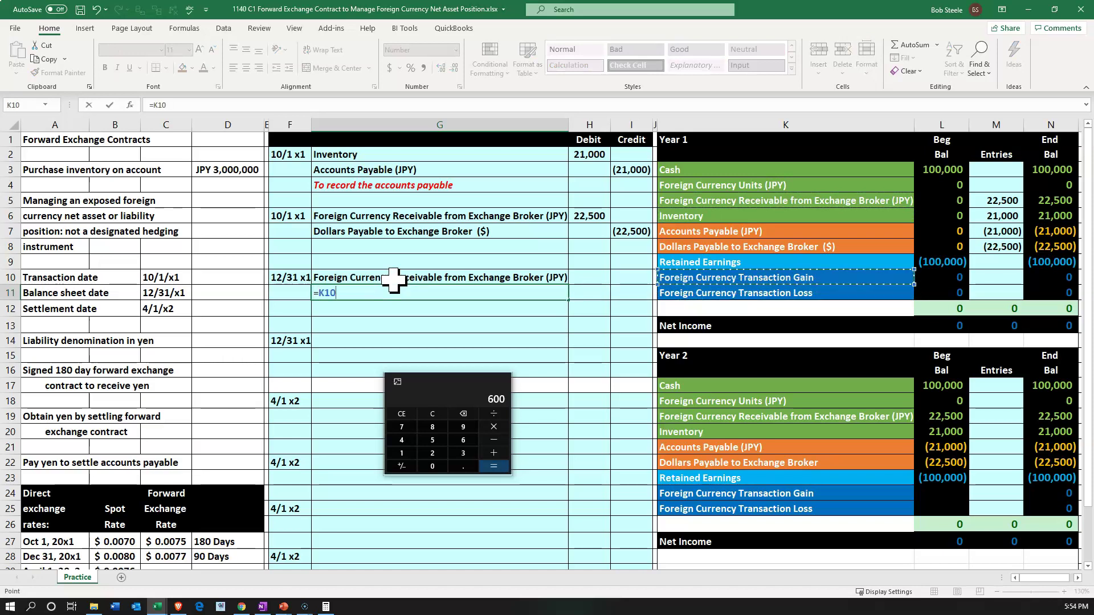
pyautogui.press('Return')
# Close Calculator and enter the receivable debit in H10 as the forward-rate difference times the yen purchase, =(C28-C27)*D3
pyautogui.press('Right')
pyautogui.press('Up')
pyautogui.press('Up')
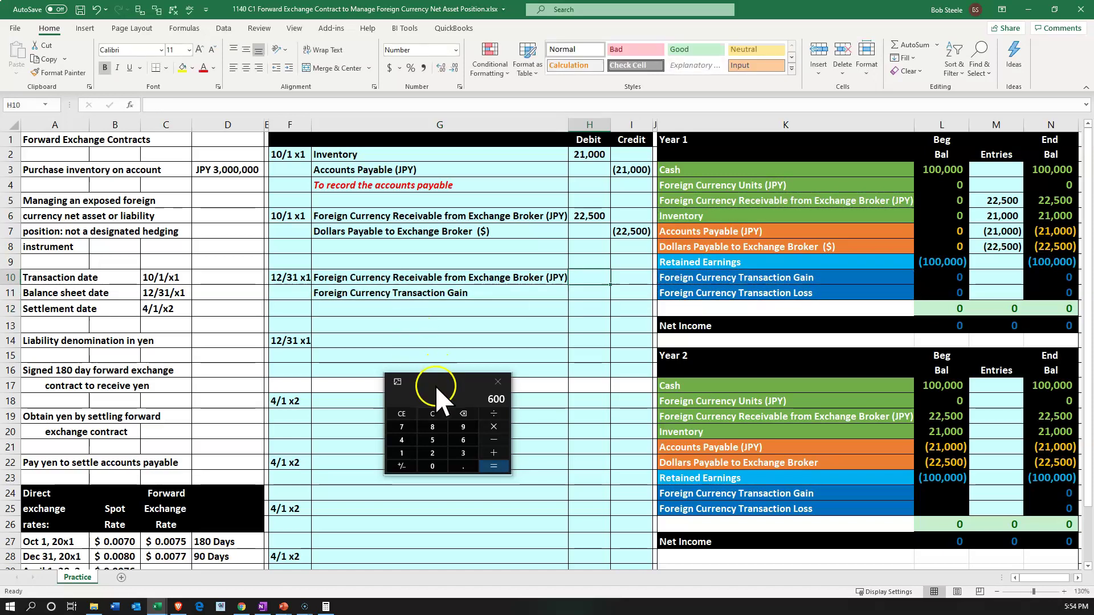
pyautogui.hotkey('alt', 'F4')
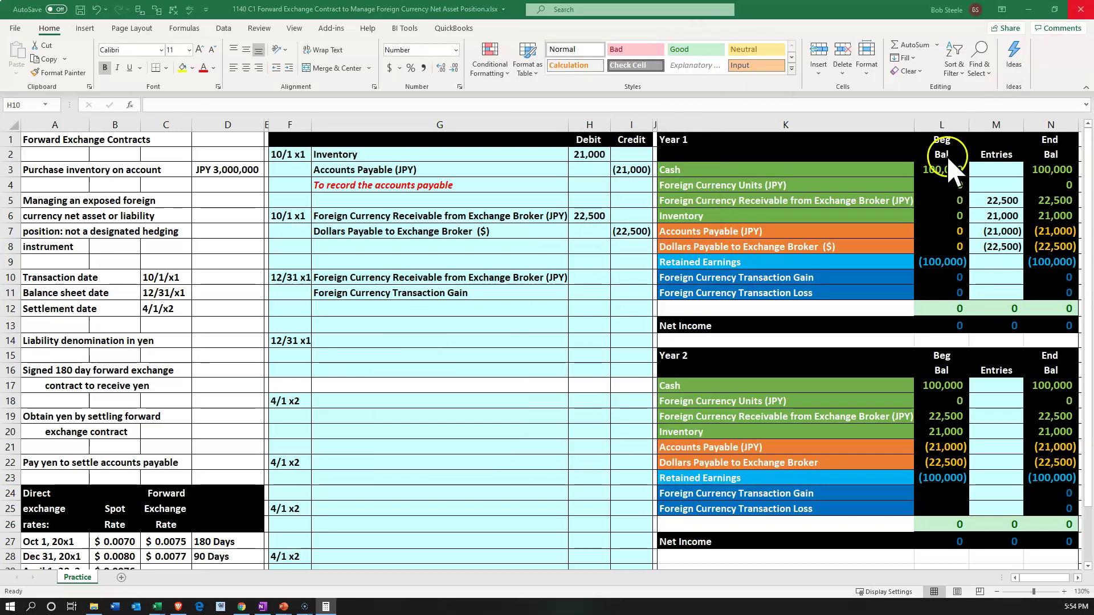
pyautogui.click(595, 279)
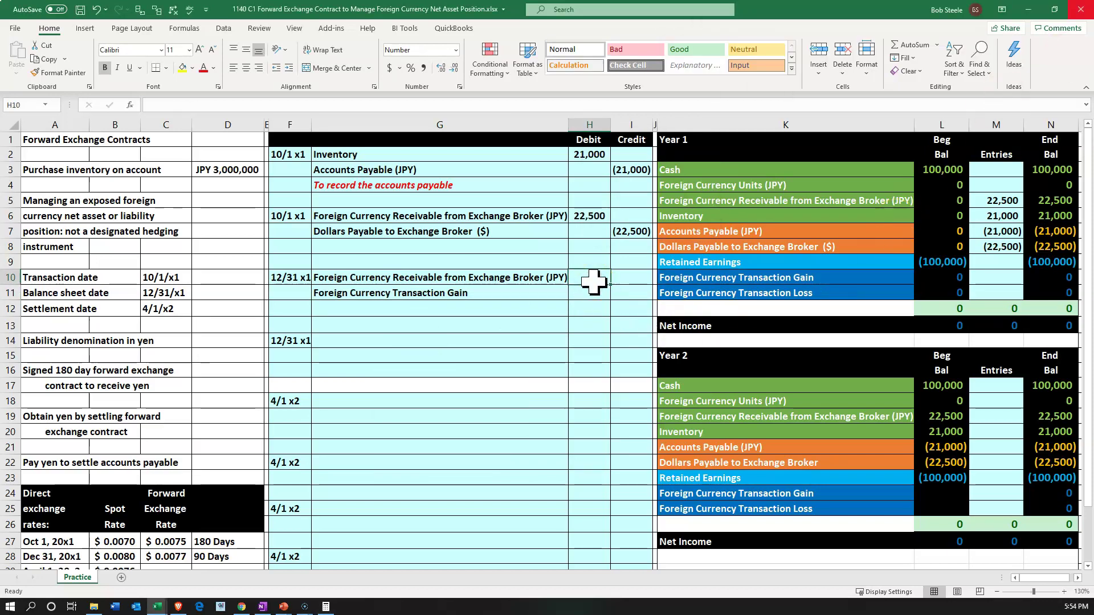
pyautogui.write('=*')
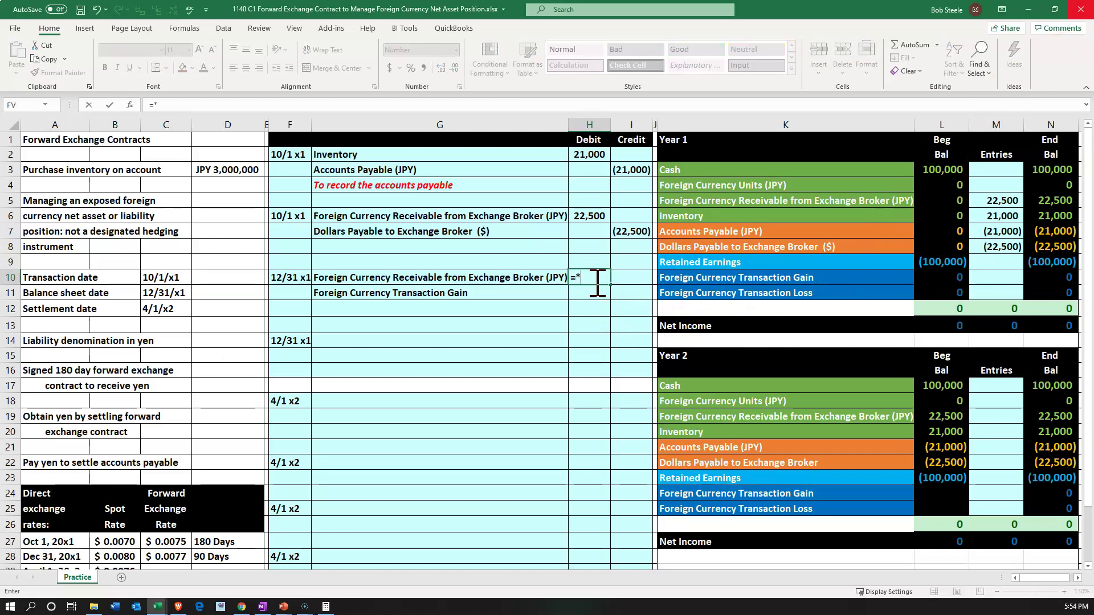
pyautogui.press('BackSpace')
pyautogui.write('(')
pyautogui.press('Down')
pyautogui.press('Down')
pyautogui.press('Down')
pyautogui.press('Down')
pyautogui.press('Down')
pyautogui.press('Down')
pyautogui.press('Down')
pyautogui.press('Down')
pyautogui.press('Down')
pyautogui.press('Down')
pyautogui.press('Down')
pyautogui.press('Down')
pyautogui.press('Down')
pyautogui.press('Down')
pyautogui.press('Down')
pyautogui.press('Down')
pyautogui.press('Down')
pyautogui.press('Down')
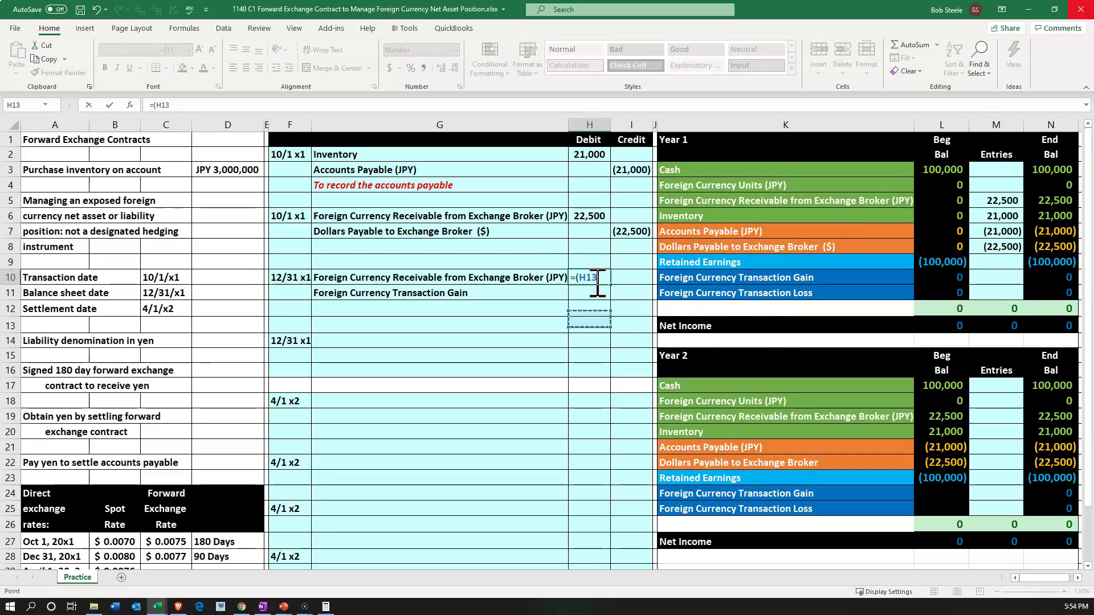
pyautogui.press('Left')
pyautogui.press('Left')
pyautogui.press('Left')
pyautogui.press('Left')
pyautogui.press('Left')
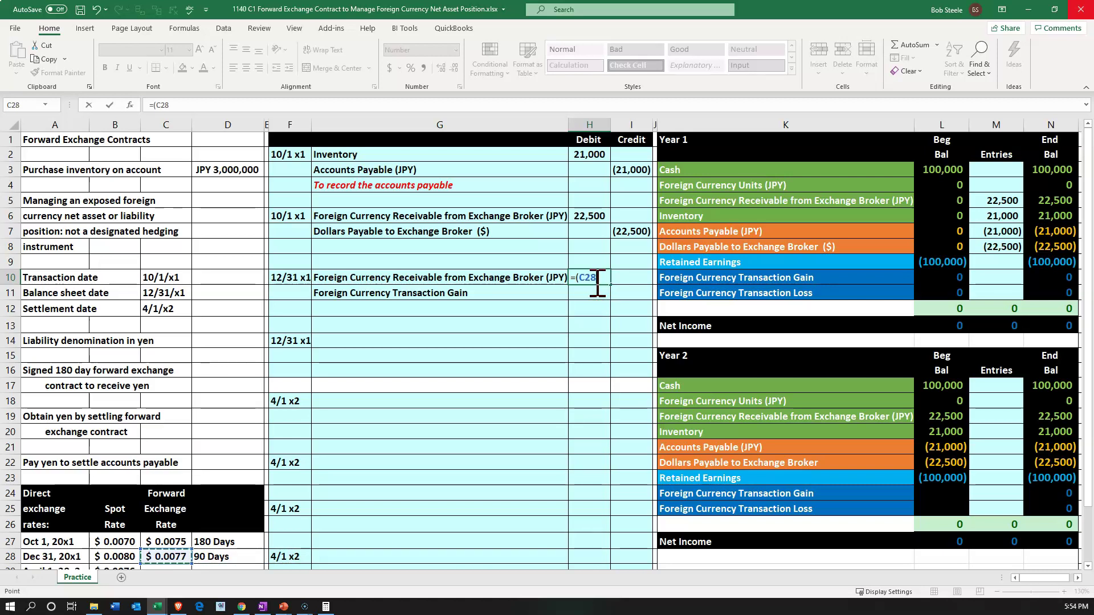
pyautogui.write('-')
pyautogui.press('Down')
pyautogui.press('Down')
pyautogui.press('Down')
pyautogui.press('Down')
pyautogui.press('Down')
pyautogui.press('Down')
pyautogui.press('Down')
pyautogui.press('Down')
pyautogui.press('Down')
pyautogui.press('Down')
pyautogui.press('Down')
pyautogui.press('Down')
pyautogui.press('Down')
pyautogui.press('Down')
pyautogui.press('Down')
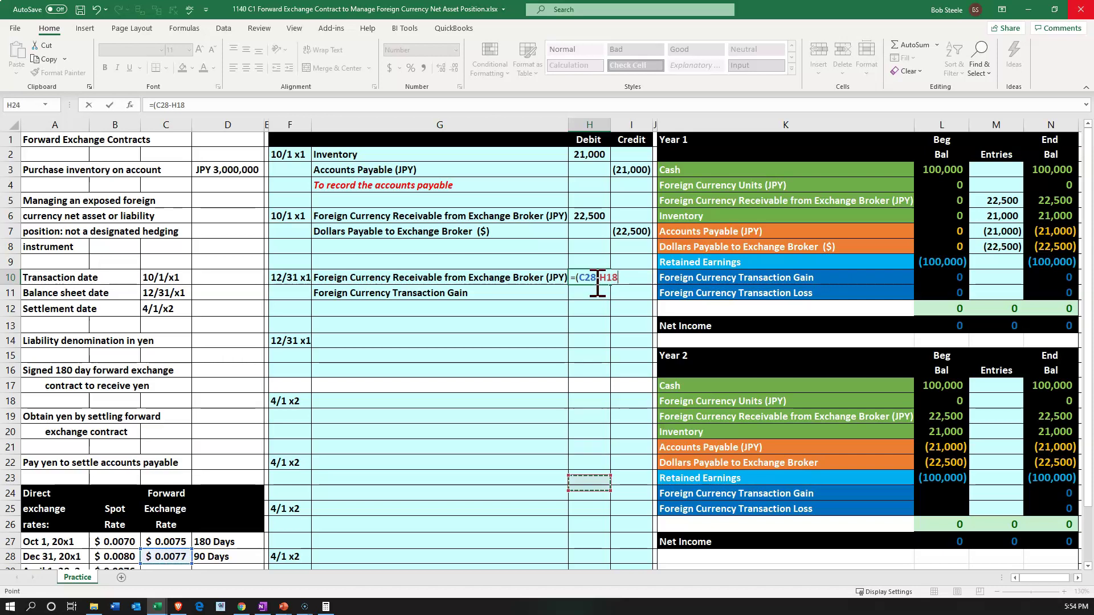
pyautogui.press('Left')
pyautogui.press('Left')
pyautogui.press('Left')
pyautogui.press('Left')
pyautogui.press('Left')
pyautogui.press('Down')
pyautogui.press('Down')
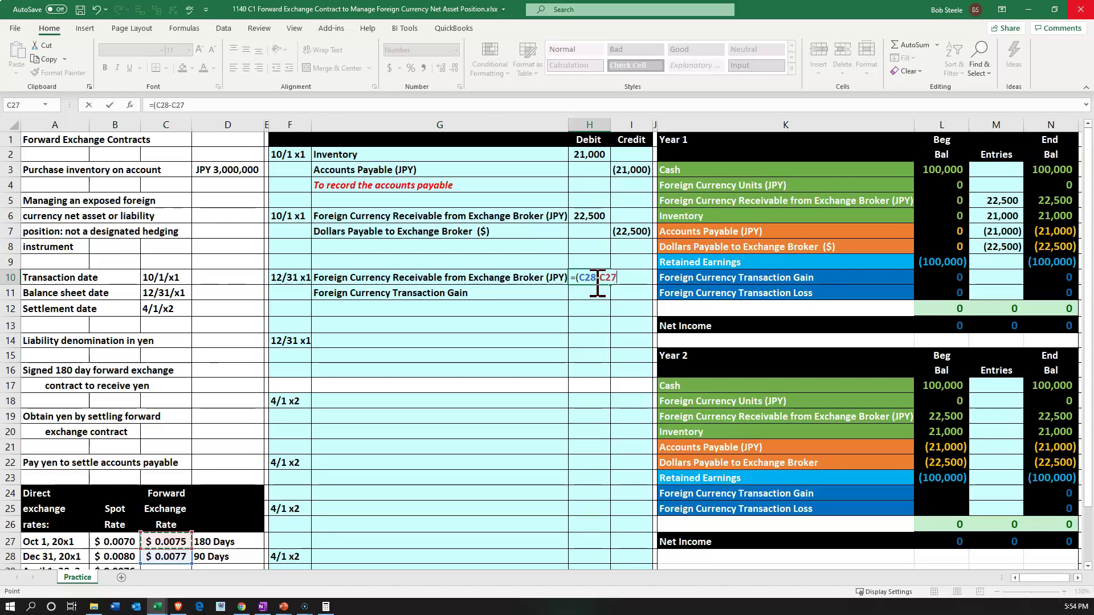
pyautogui.write(')')
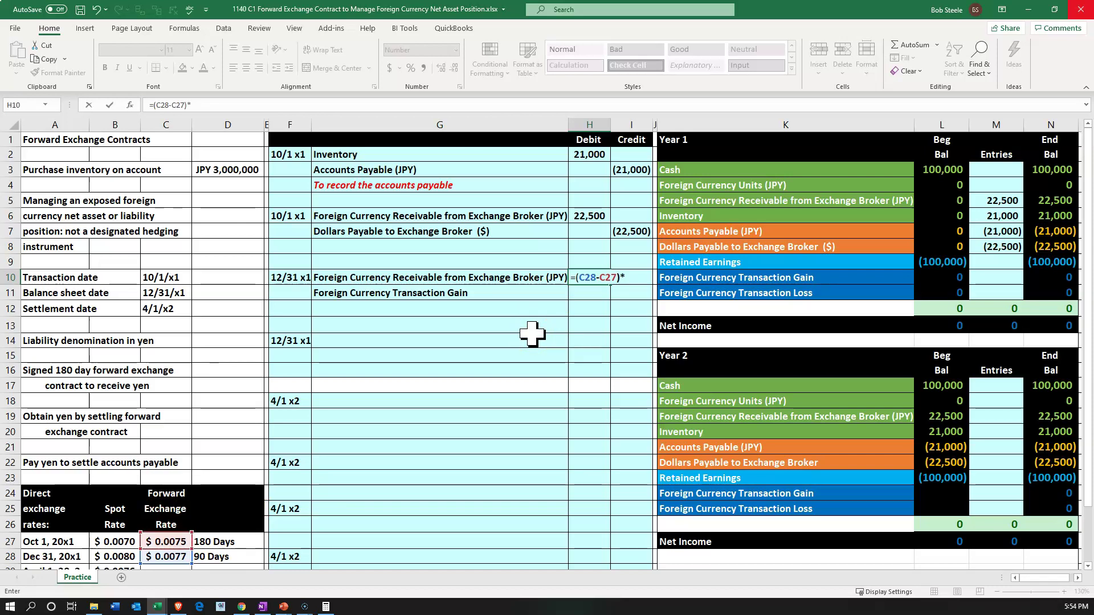
pyautogui.write('*')
pyautogui.press('Left')
pyautogui.press('Left')
pyautogui.press('Left')
pyautogui.press('Left')
pyautogui.press('Up')
pyautogui.press('Up')
pyautogui.press('Up')
pyautogui.press('Up')
pyautogui.press('Up')
pyautogui.press('Up')
pyautogui.press('Up')
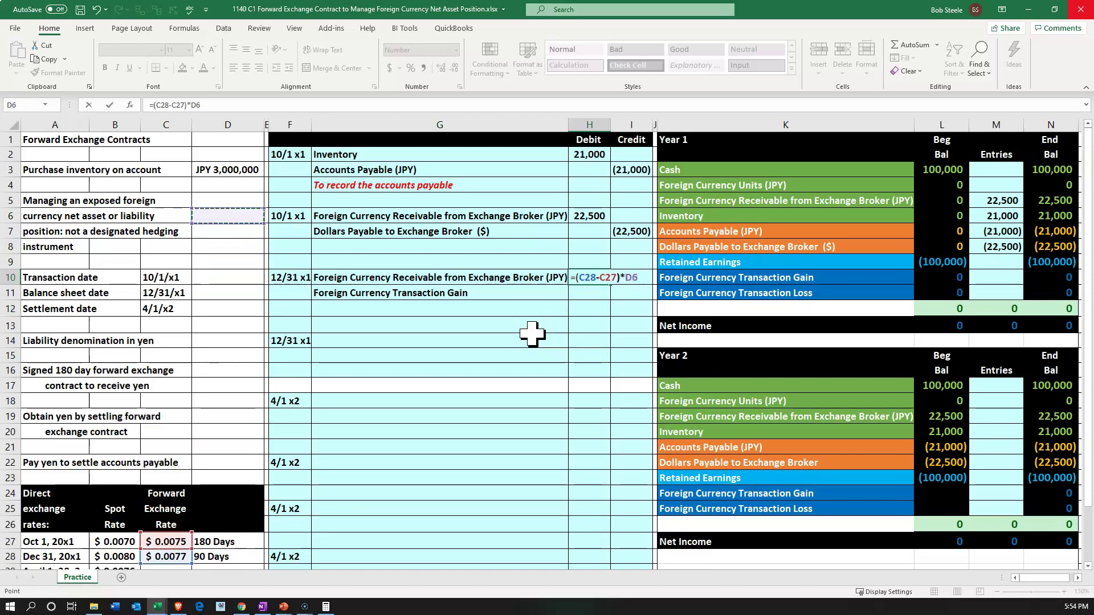
pyautogui.press('Return')
# Enter the transaction gain credit in I11 as the negative of the debit in H10
pyautogui.press('Right')
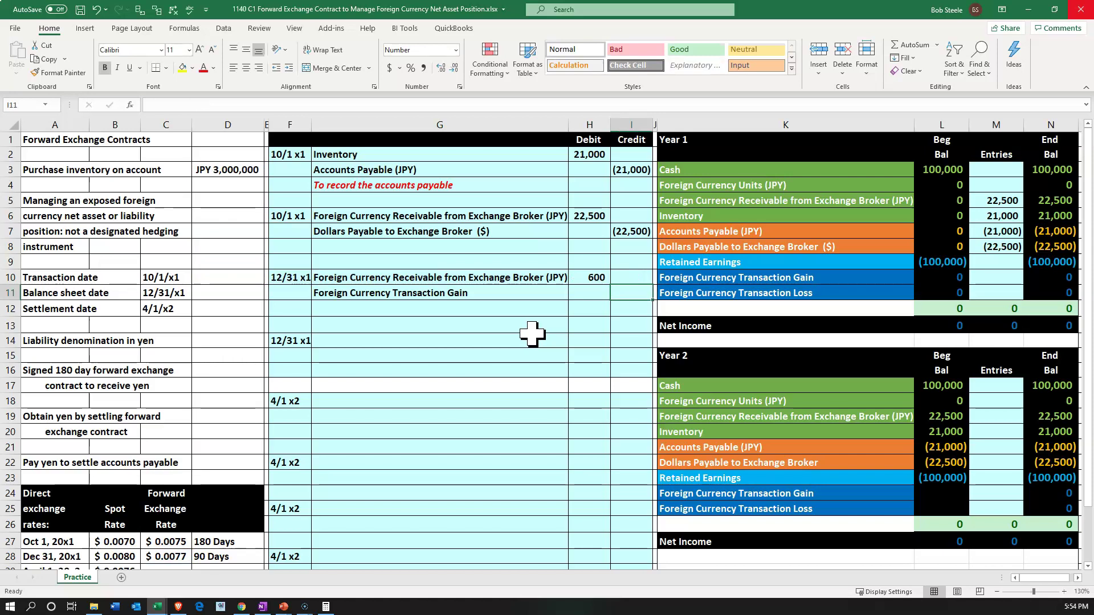
pyautogui.write('-')
pyautogui.press('Left')
pyautogui.press('Return')
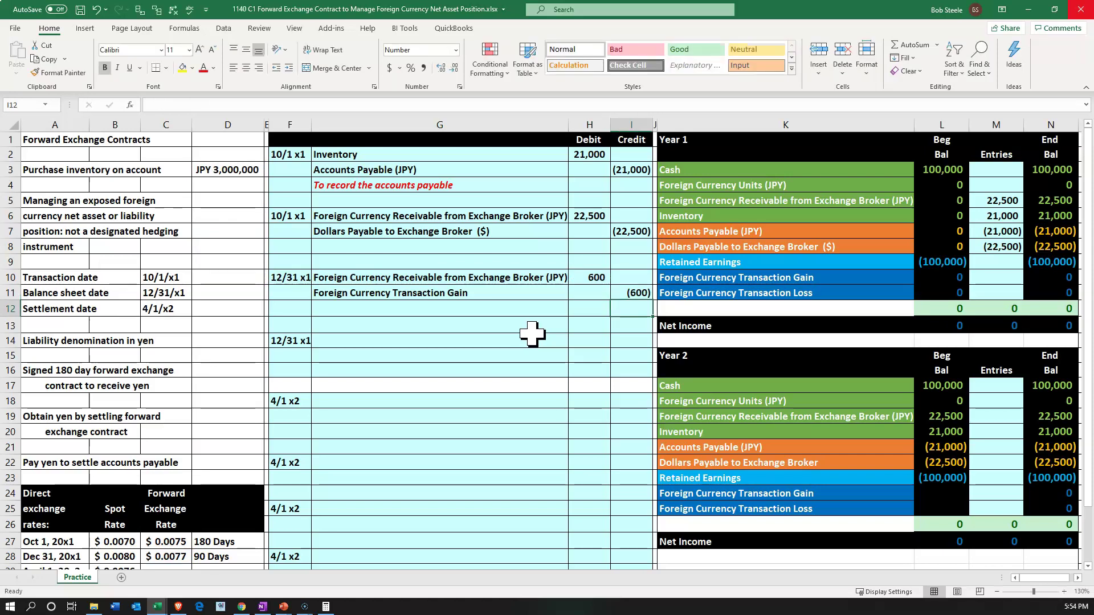
# Post the receivable adjustment to Year 1 by extending the M5 entries formula to =H6+H10
pyautogui.moveTo(558, 276); pyautogui.dragTo(587, 279)
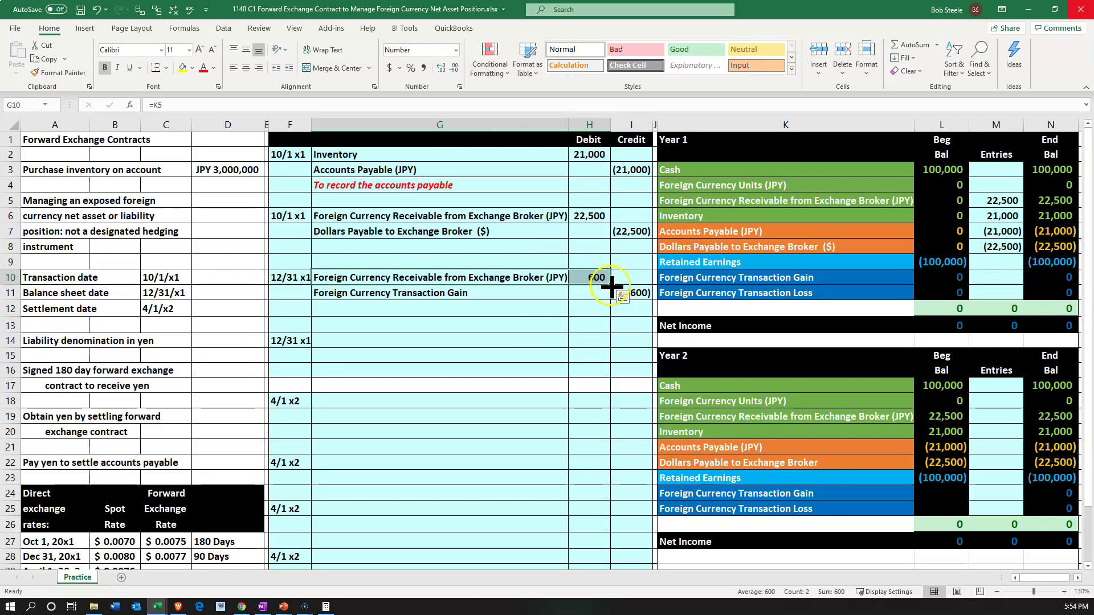
pyautogui.click(946, 201)
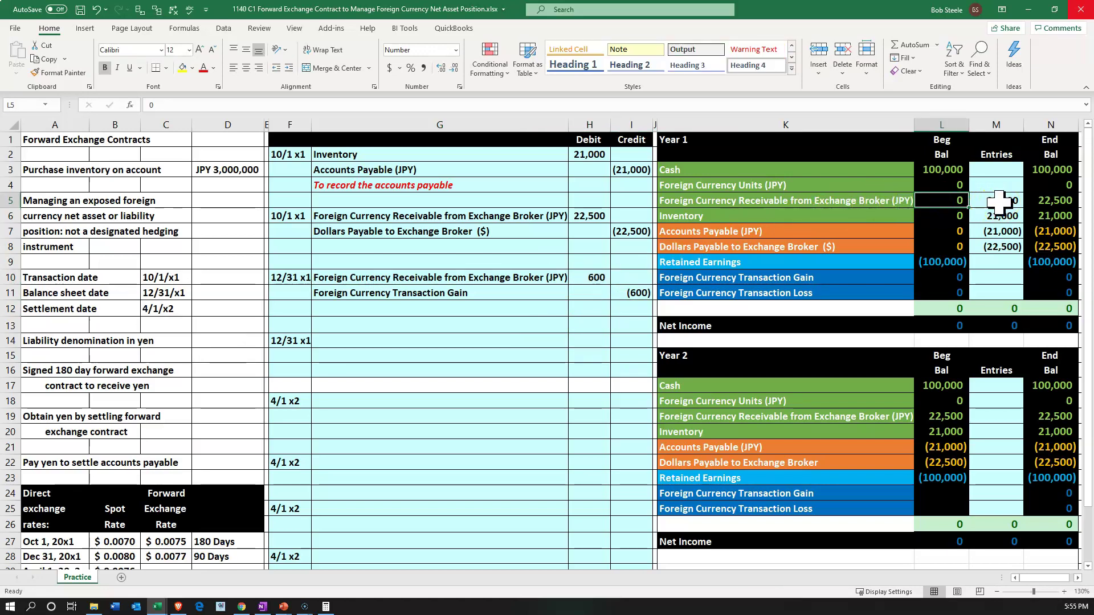
pyautogui.click(998, 202)
pyautogui.doubleClick(1017, 200)
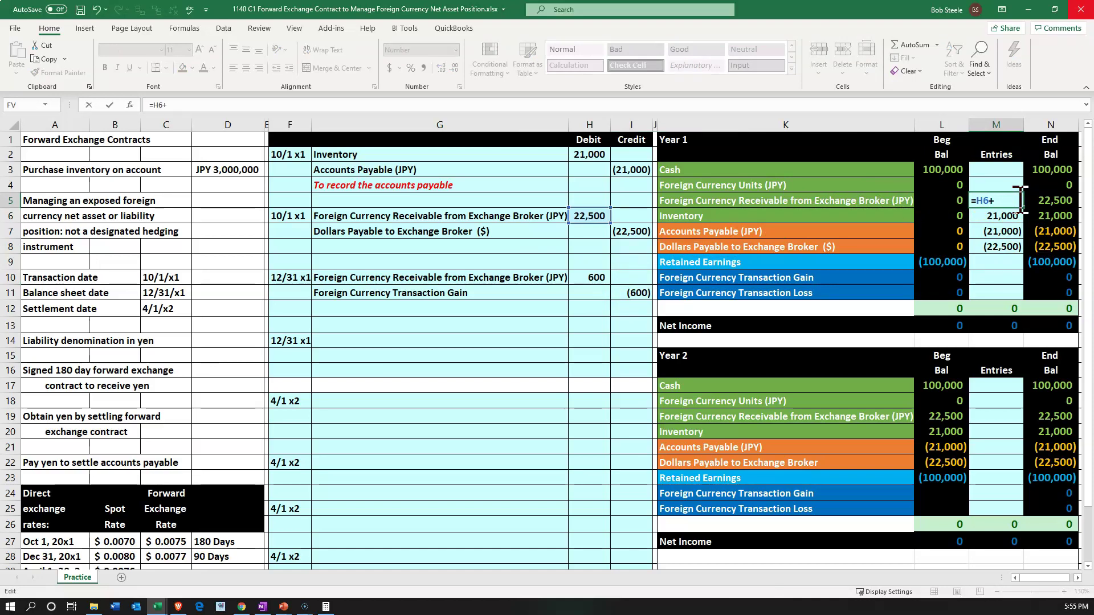
pyautogui.write('+')
pyautogui.click(584, 278)
pyautogui.press('Return')
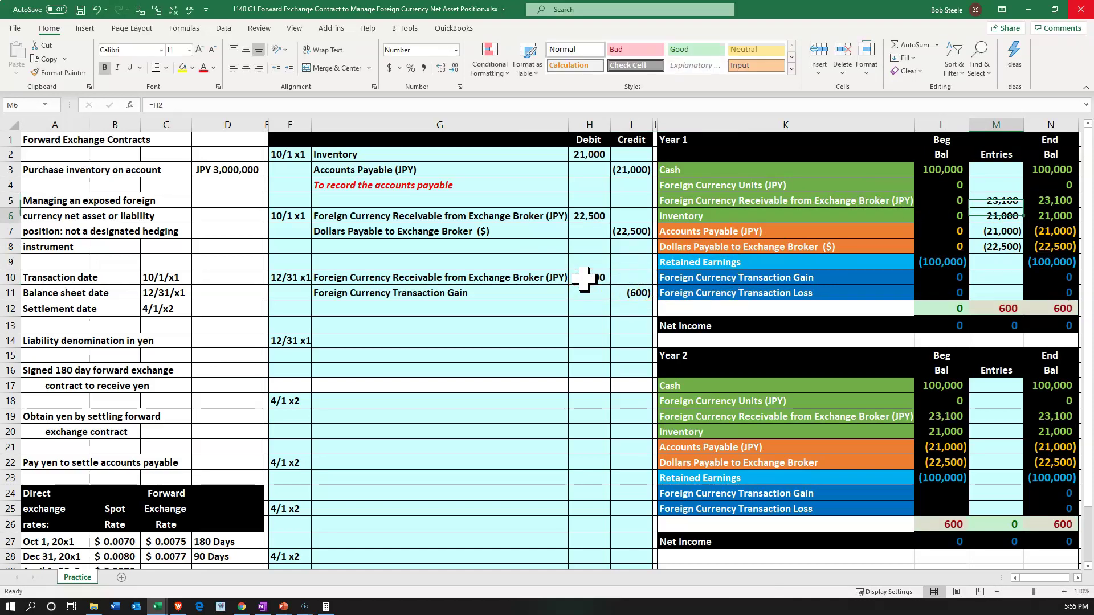
# Post the transaction gain to Year 1 by linking M10 to the credit with =I11
pyautogui.moveTo(542, 289); pyautogui.dragTo(630, 289)
pyautogui.click(1010, 276)
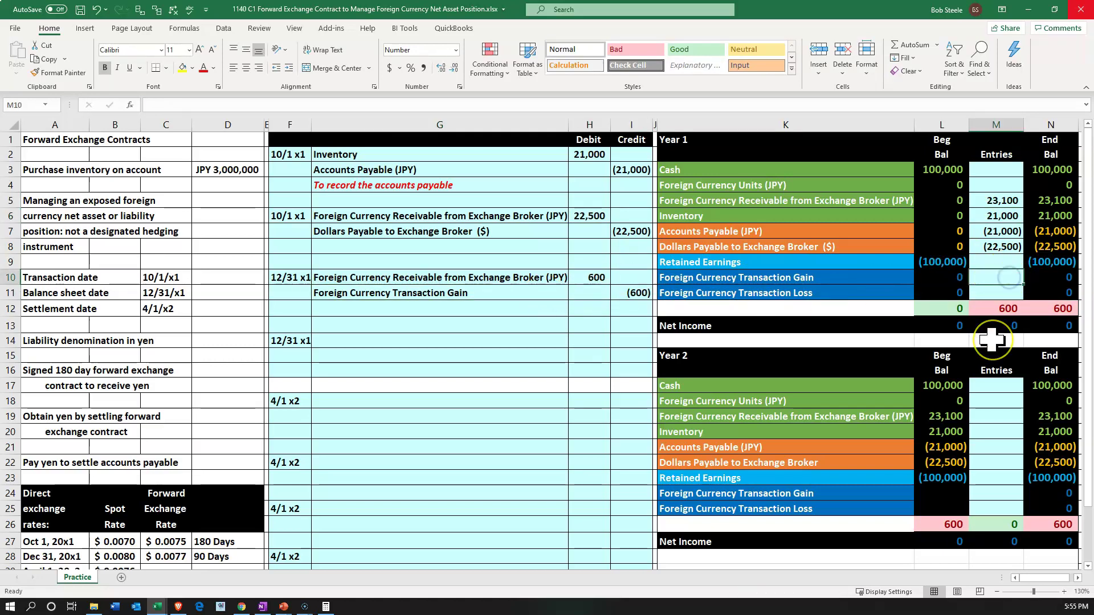
pyautogui.write('=')
pyautogui.press('Left')
pyautogui.press('Left')
pyautogui.press('Left')
pyautogui.press('Left')
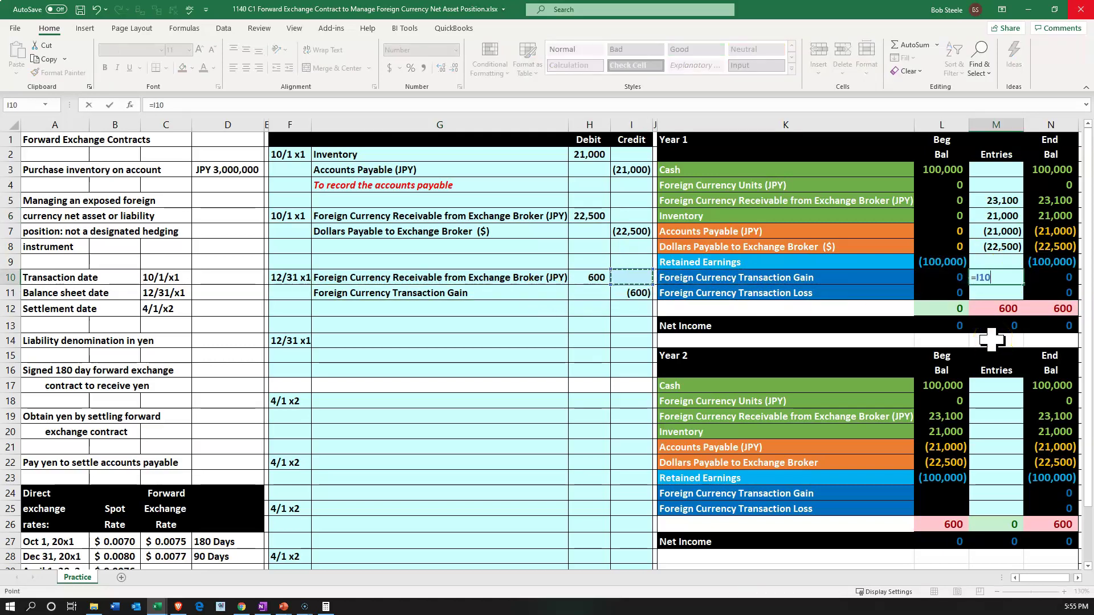
pyautogui.press('Down')
pyautogui.press('Return')
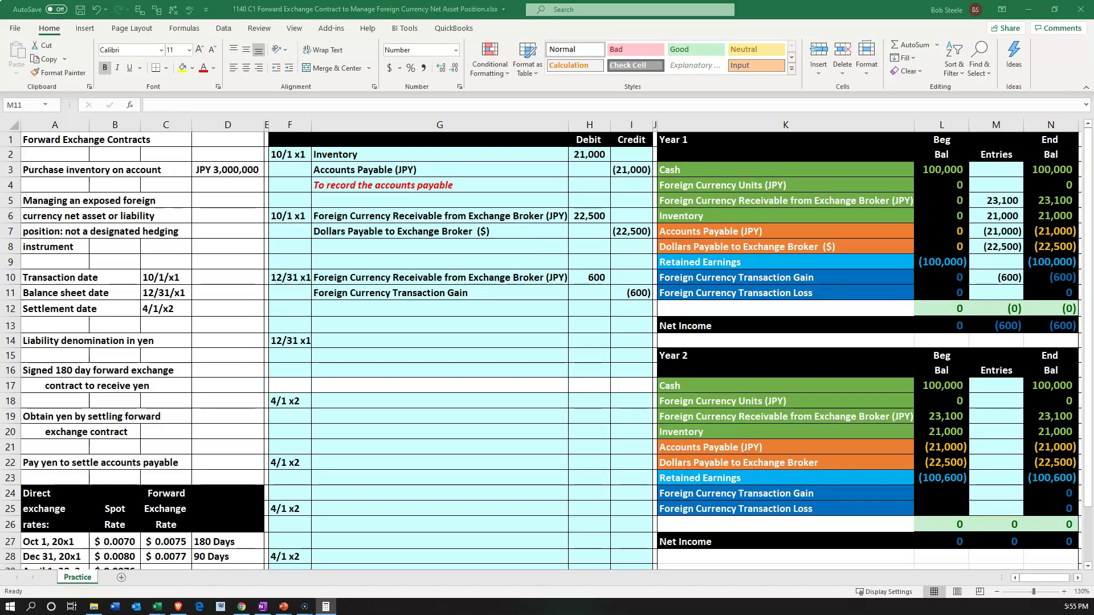
# Switch to Calculator and check the adjusted receivable by multiplying 3,000,000 yen by the 0.0077 forward rate
pyautogui.moveTo(1091, 154); pyautogui.dragTo(998, 237)
pyautogui.click(990, 259)
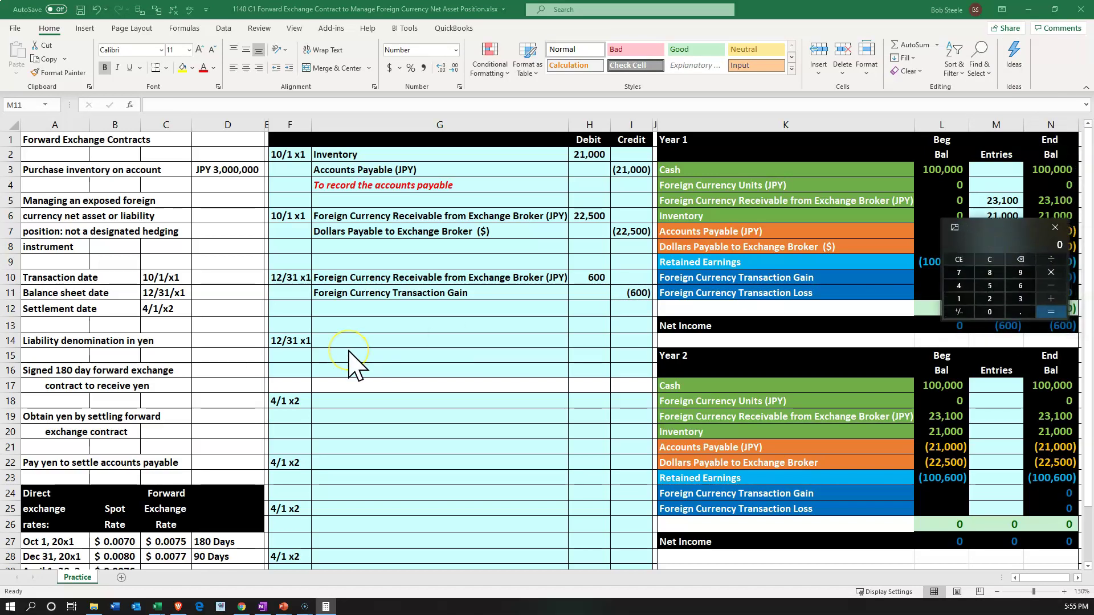
pyautogui.write('130000000')
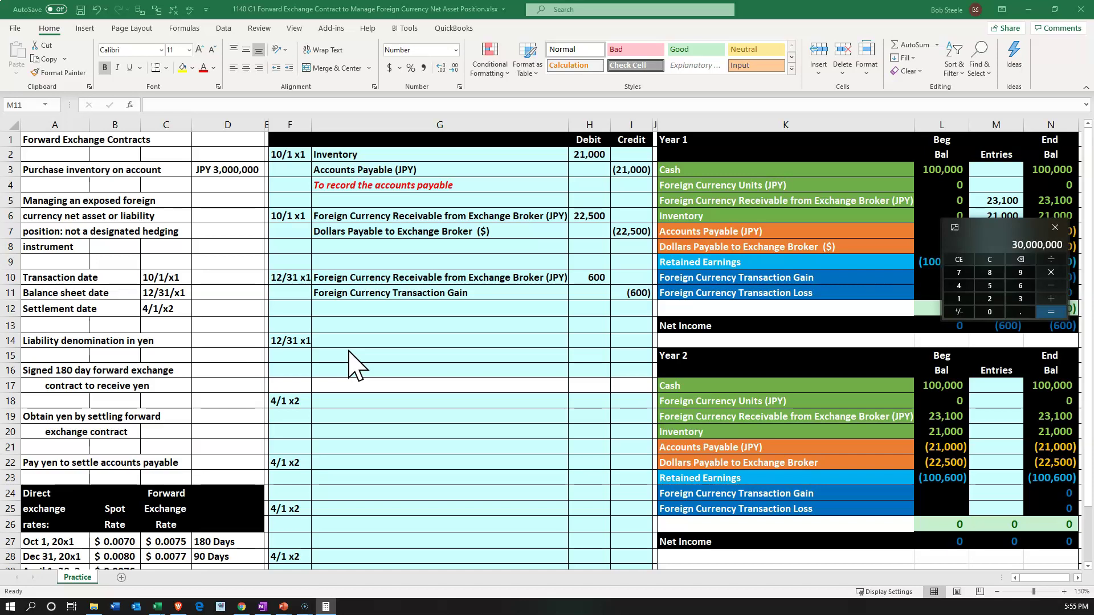
pyautogui.press('BackSpace')
pyautogui.write('.')
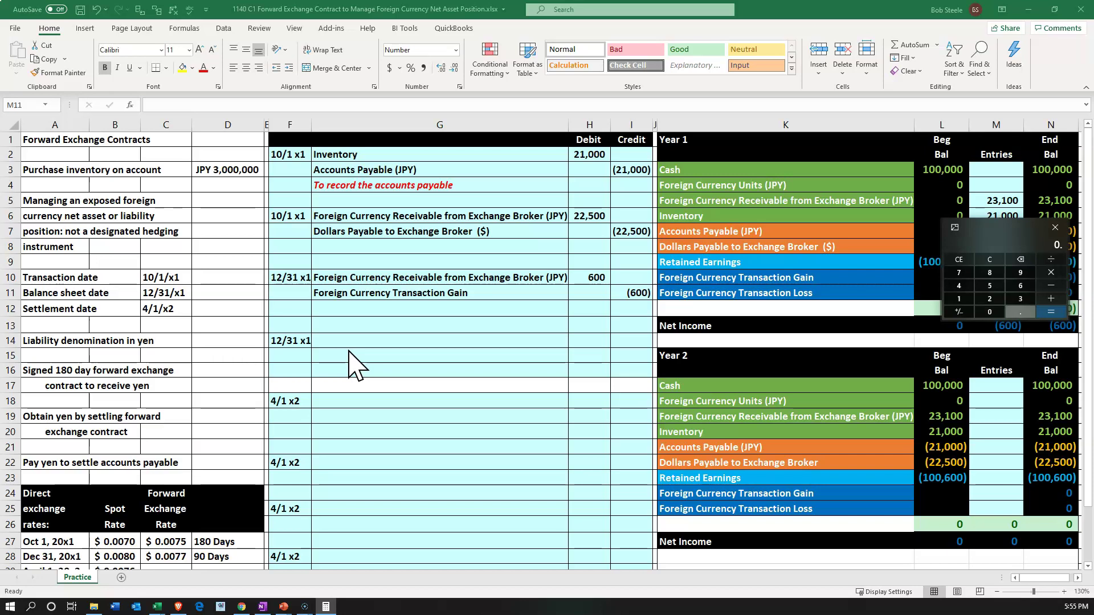
pyautogui.write('0077')
pyautogui.press('Return')
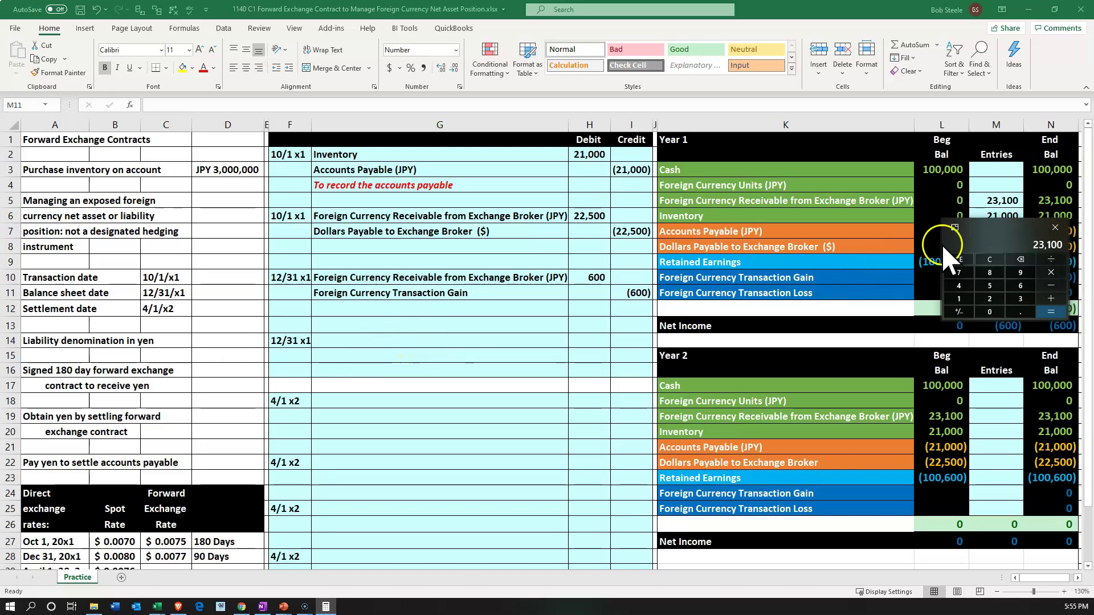
pyautogui.moveTo(983, 230); pyautogui.dragTo(890, 55)
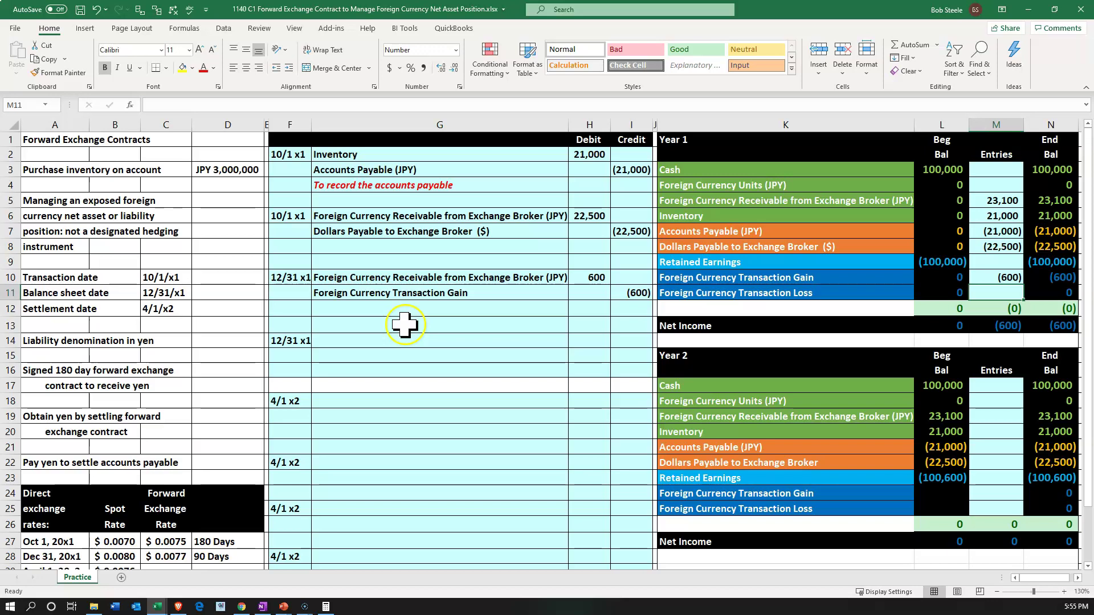
# Review the exchange rates table in Excel and, in Calculator, multiply the 3,000,000 yen payable by the Dec 31 spot rate of 0.008
pyautogui.click(595, 340)
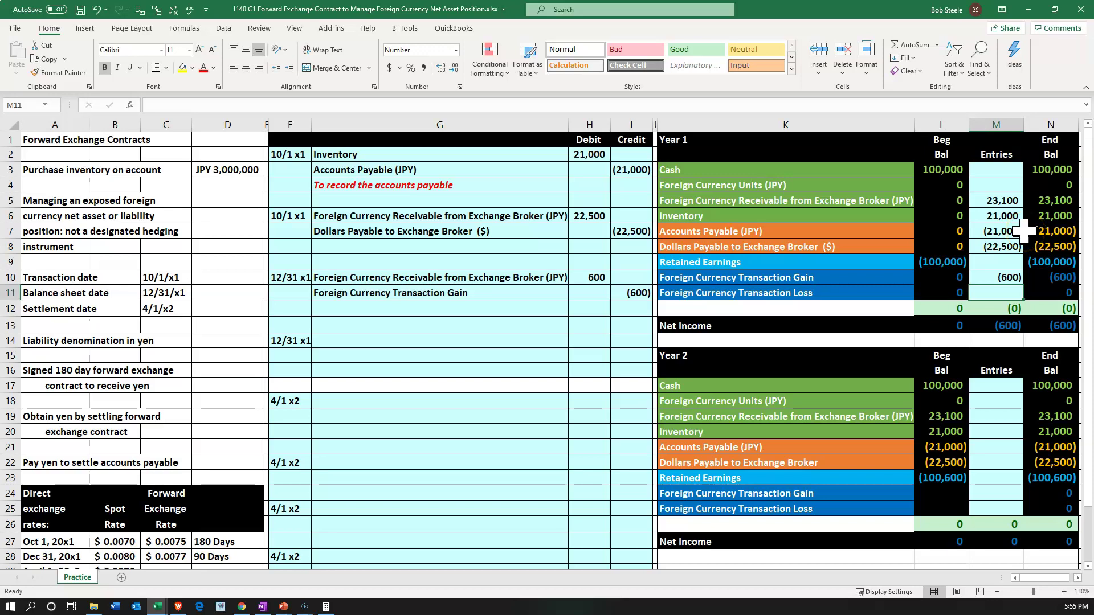
pyautogui.click(445, 460)
pyautogui.scroll(-1, 445, 459)
pyautogui.scroll(-1, 445, 459)
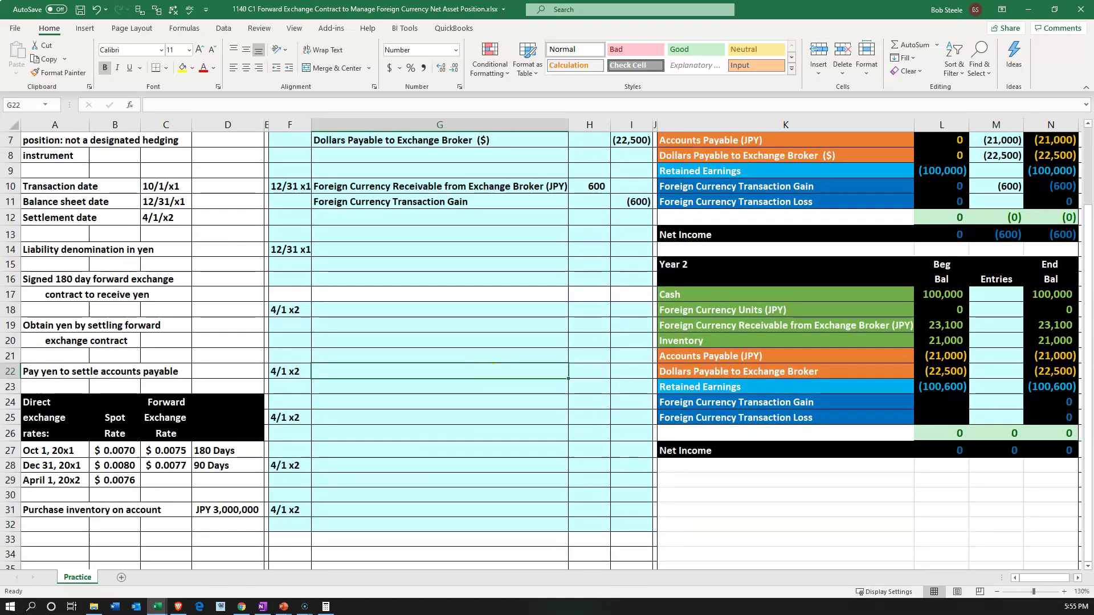
pyautogui.hotkey('alt', 'Tab')
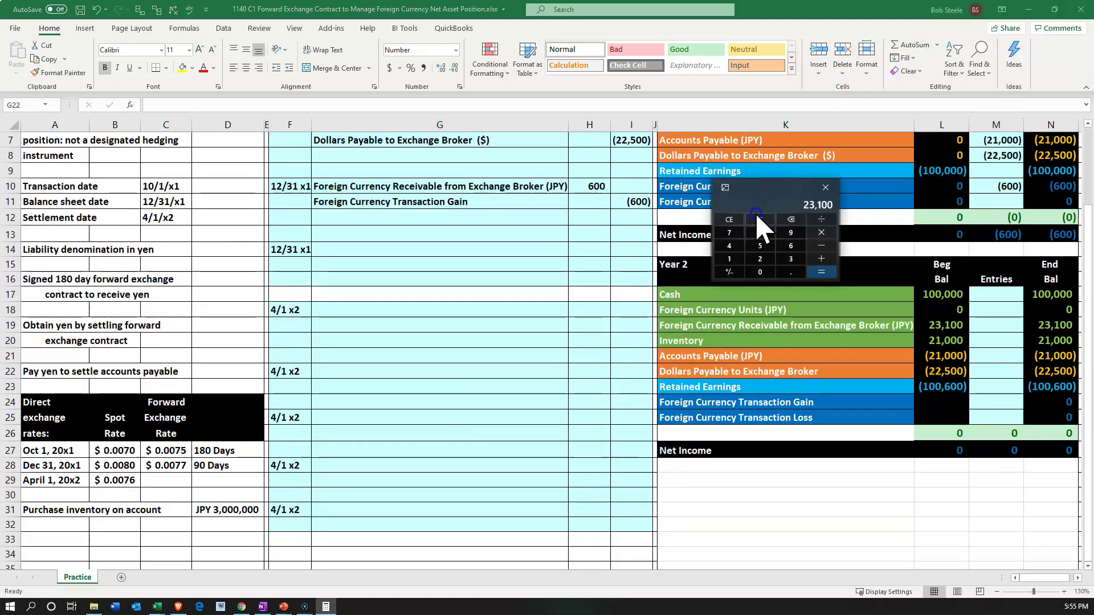
pyautogui.moveTo(755, 213); pyautogui.dragTo(332, 440)
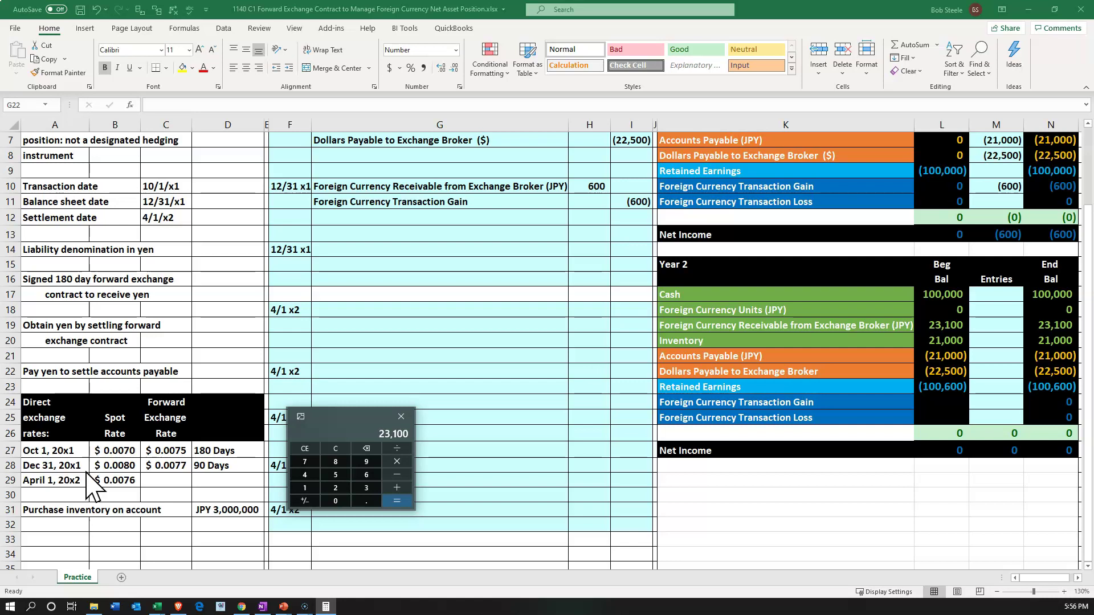
pyautogui.click(334, 449)
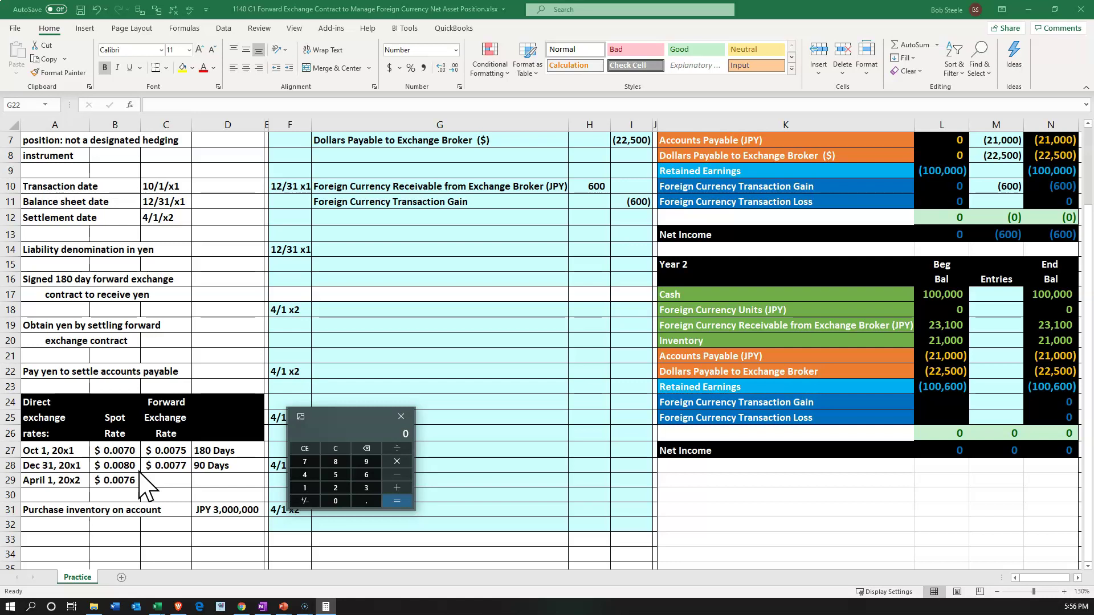
pyautogui.write('3')
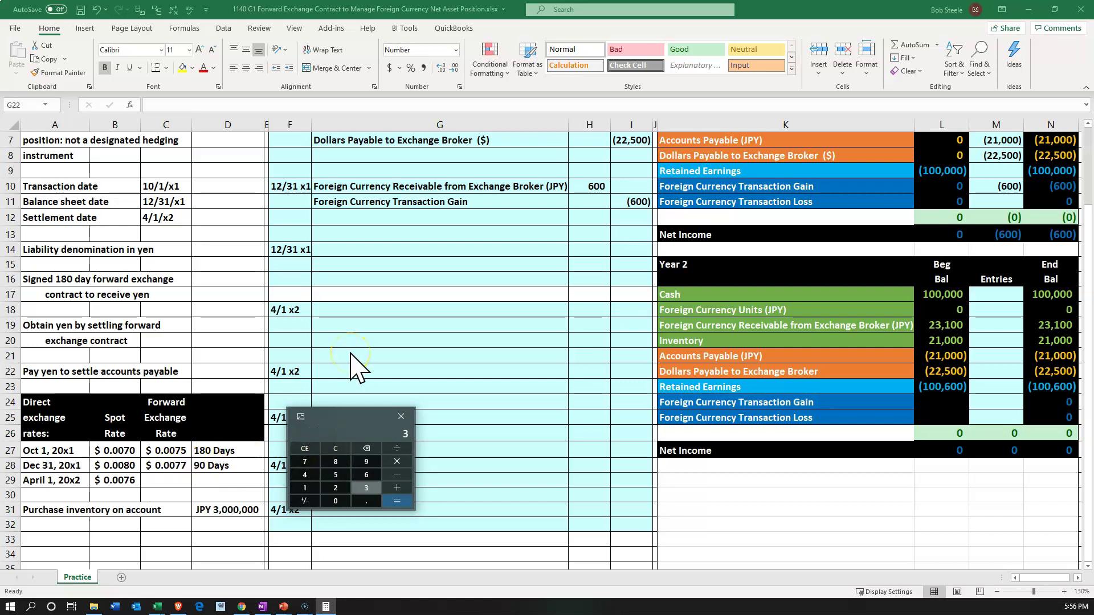
pyautogui.write(',000,000')
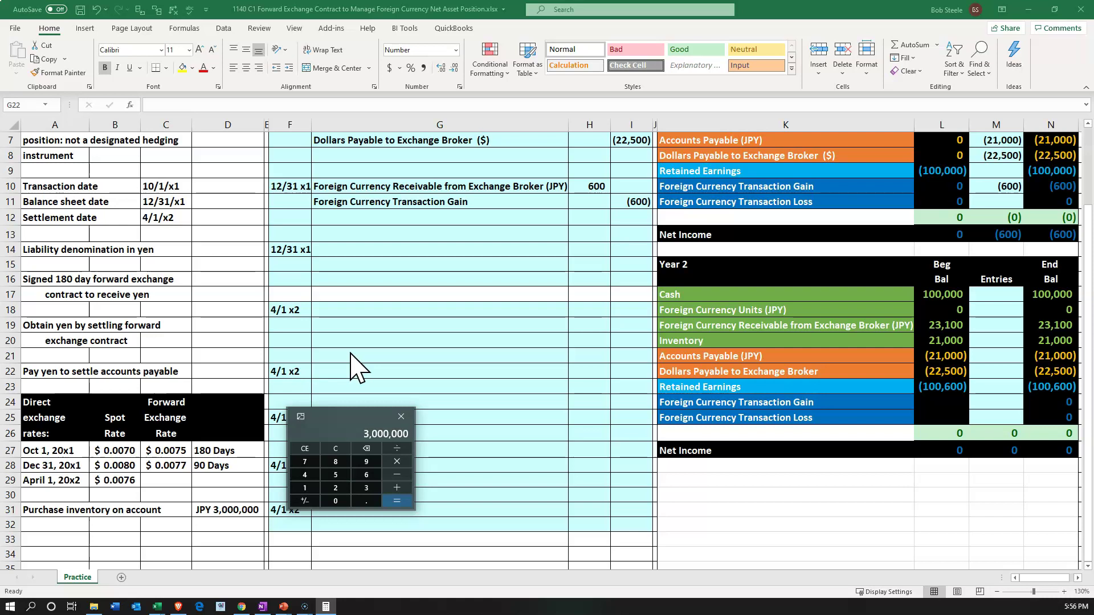
pyautogui.press('*')
pyautogui.write('0.008')
pyautogui.press('Return')
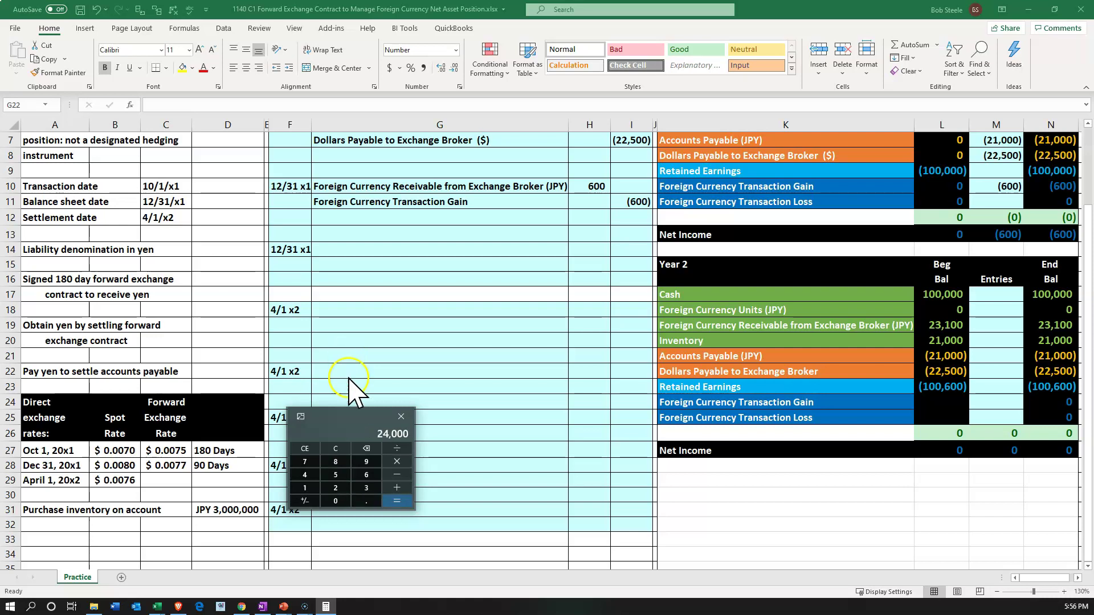
# Subtract the recorded 21,000 yen accounts payable from the calculated Dec 31 spot value
pyautogui.moveTo(349, 419); pyautogui.dragTo(1011, 163)
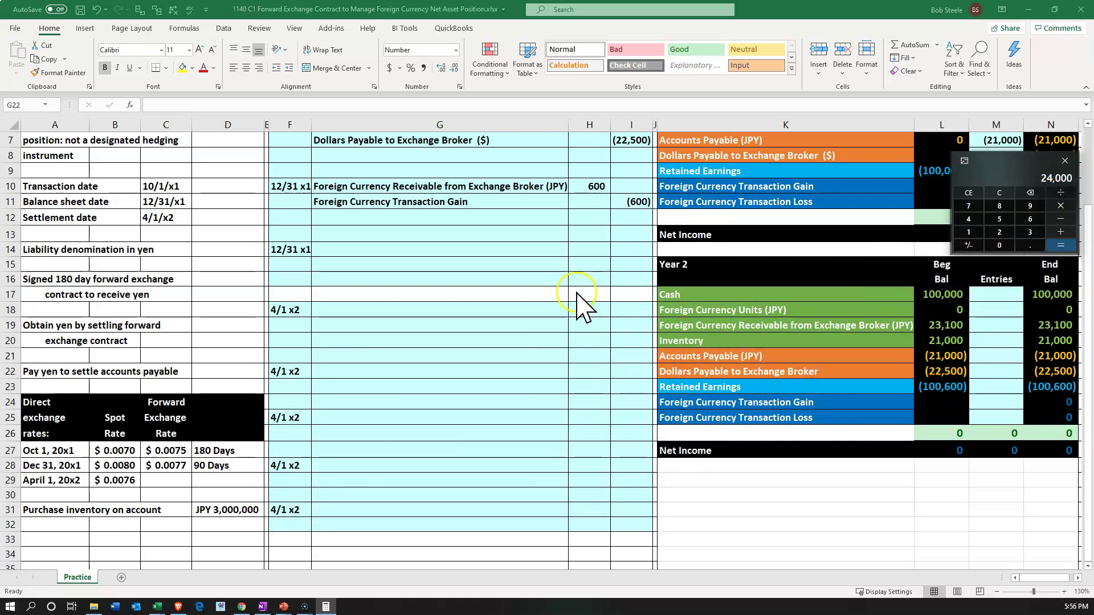
pyautogui.write('21,000')
pyautogui.press('Return')
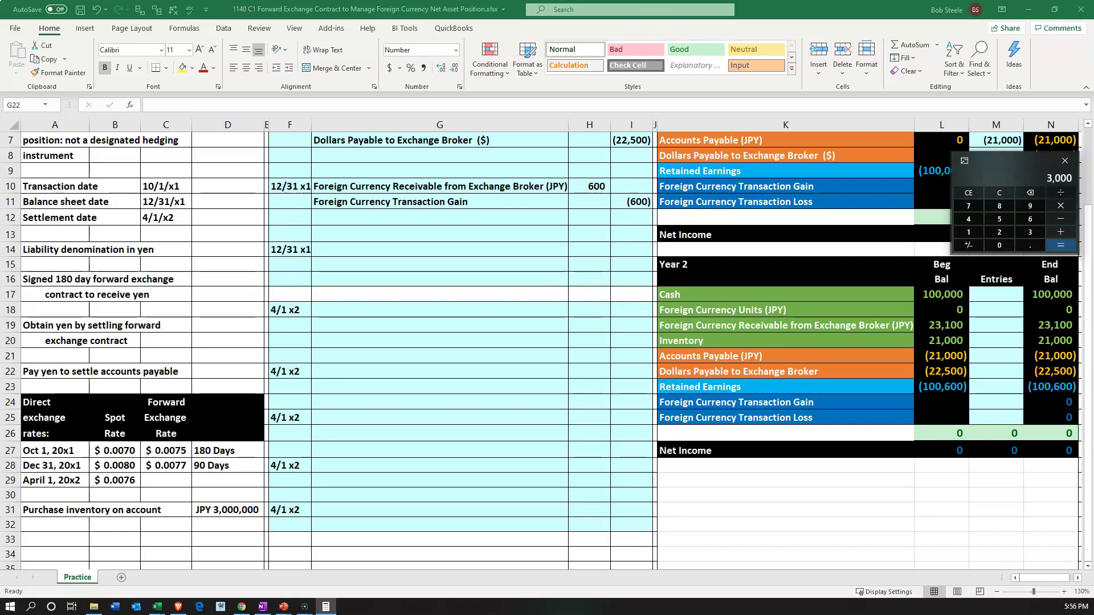
# Switch back to Excel and review the first 12/31 x1 gain entry alongside the exchange rates table
pyautogui.hotkey('alt', 'Tab')
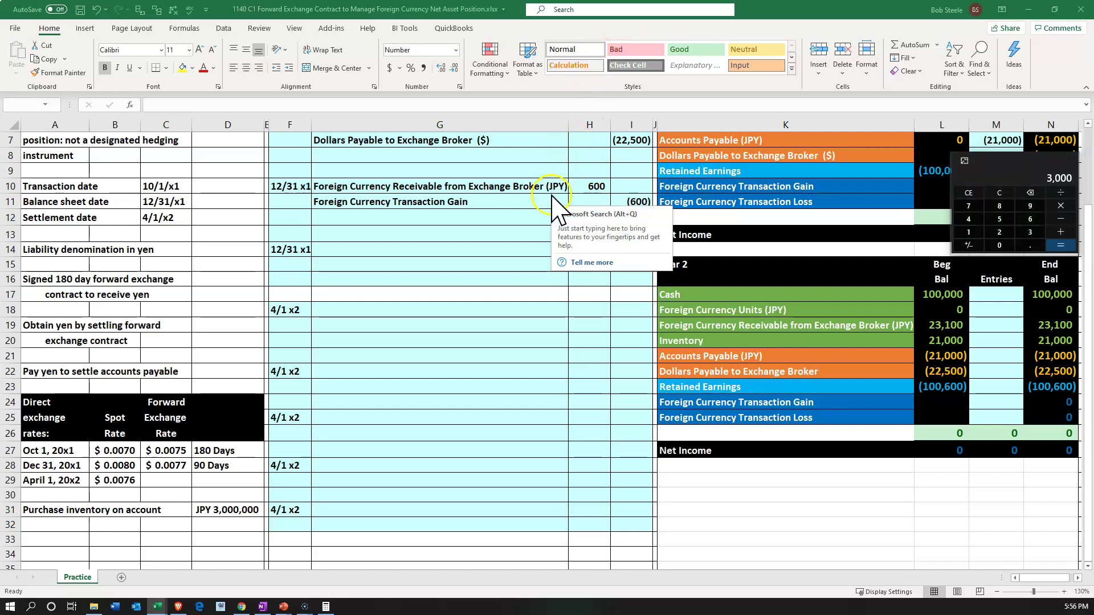
pyautogui.click(631, 204)
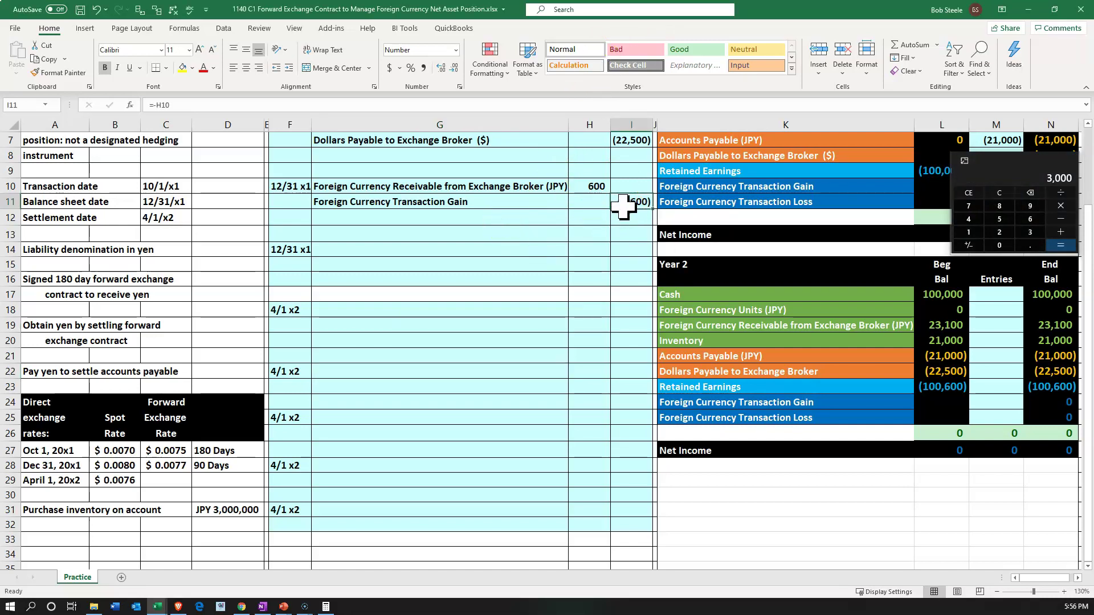
pyautogui.click(442, 373)
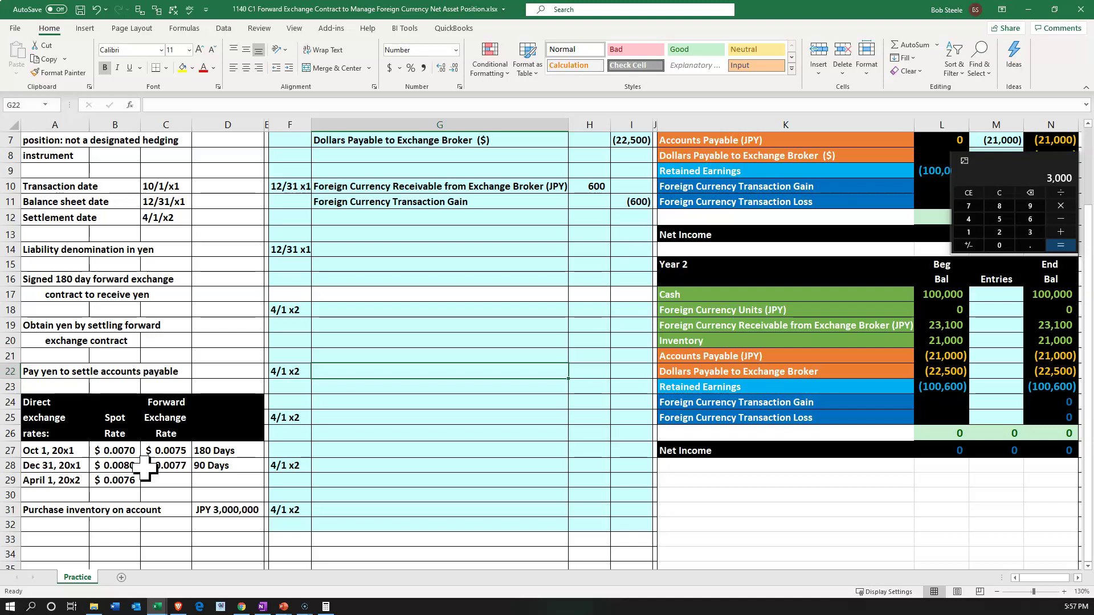
pyautogui.click(375, 414)
pyautogui.scroll(1, 500, 310)
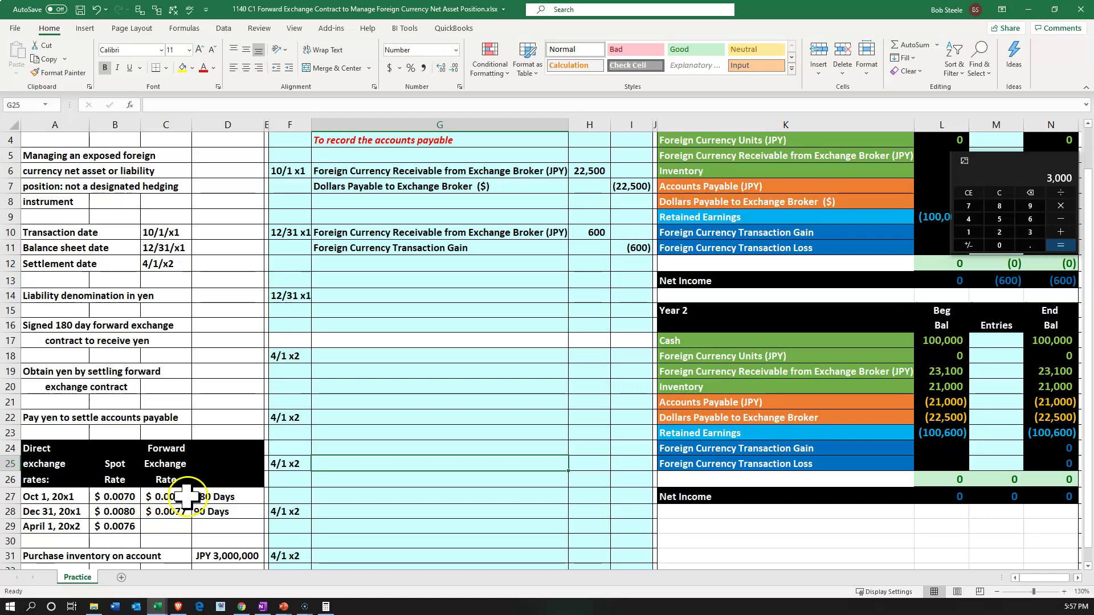
pyautogui.click(385, 322)
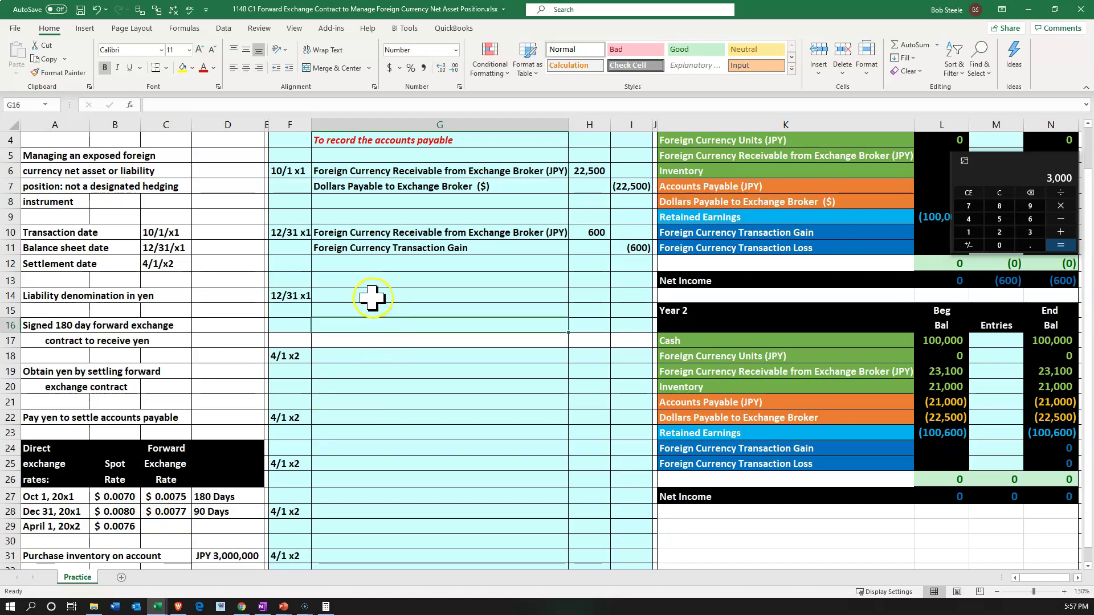
# Start the second 12/31 x1 entry by linking G14 to the Foreign Currency Transaction Loss account with =K11
pyautogui.click(371, 296)
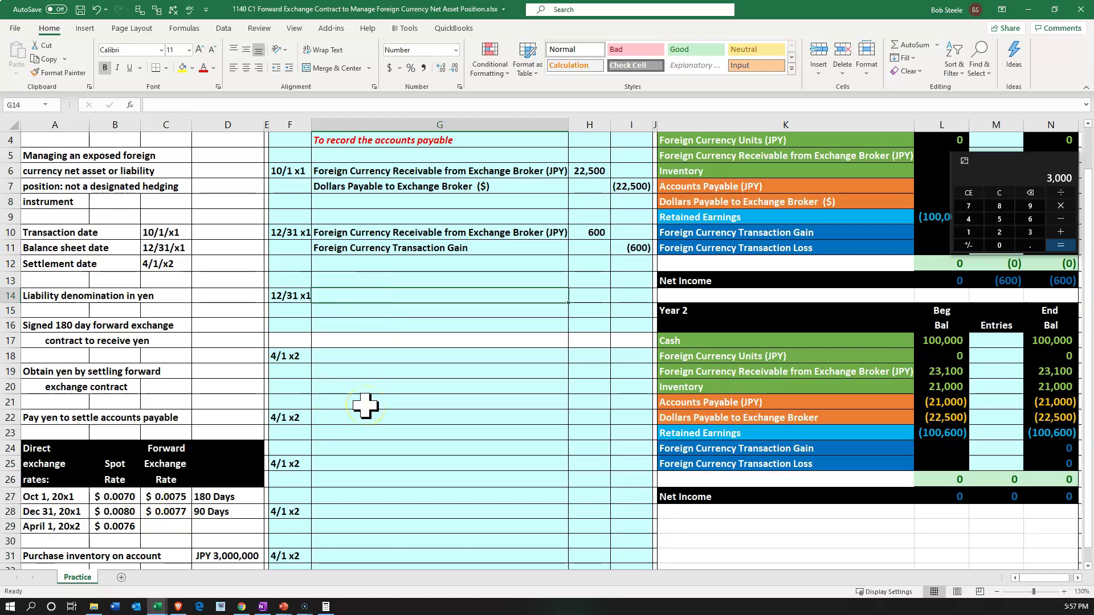
pyautogui.write('=')
pyautogui.press('Right')
pyautogui.press('Right')
pyautogui.press('Right')
pyautogui.press('Right')
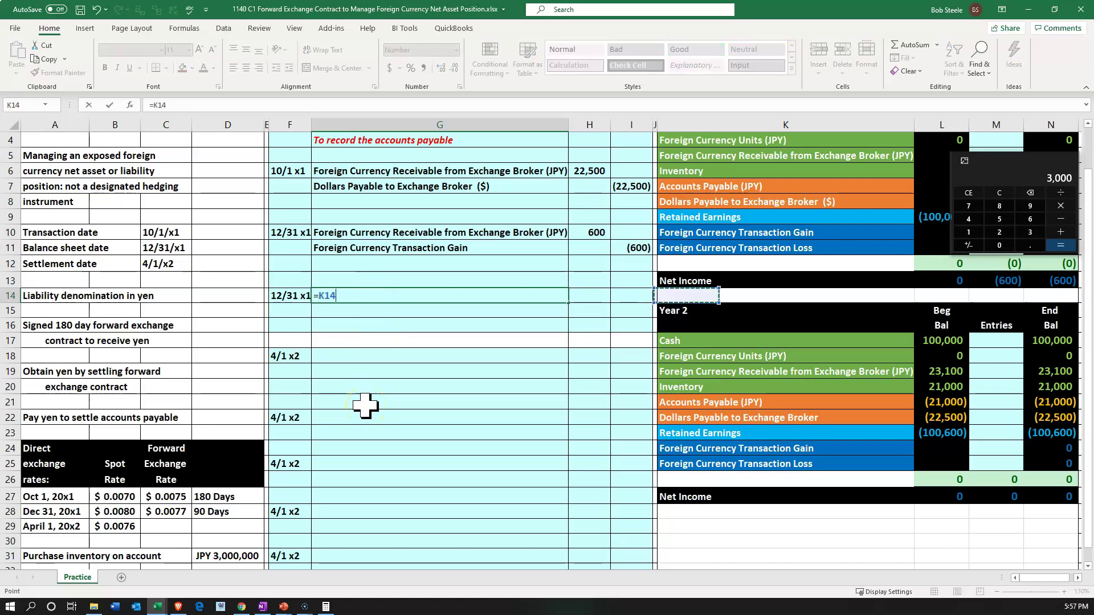
pyautogui.press('Up')
pyautogui.press('Up')
pyautogui.press('Up')
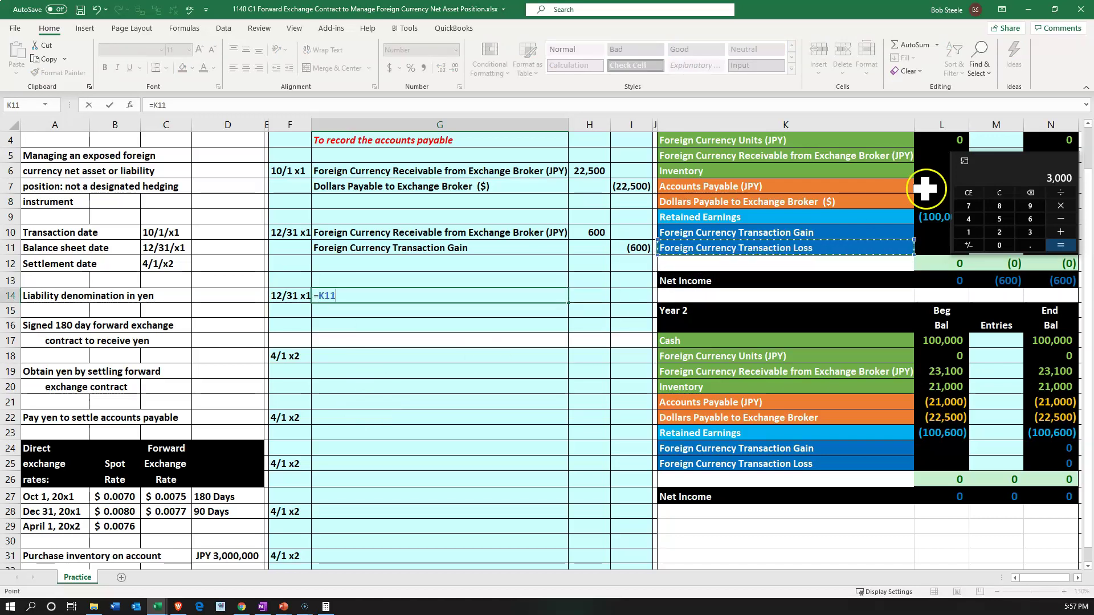
pyautogui.click(990, 170)
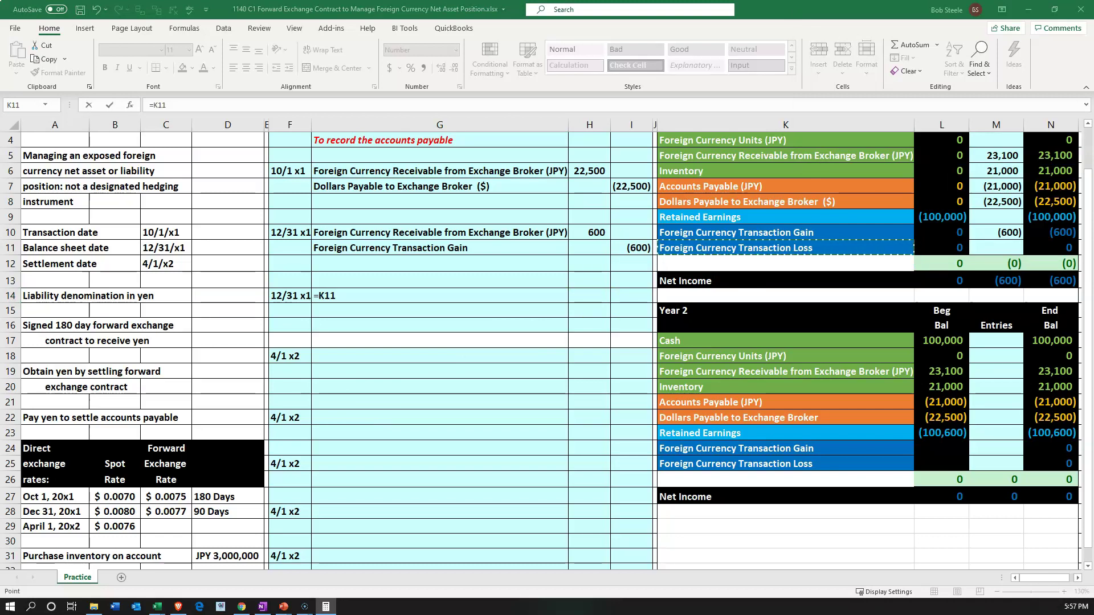
pyautogui.click(365, 296)
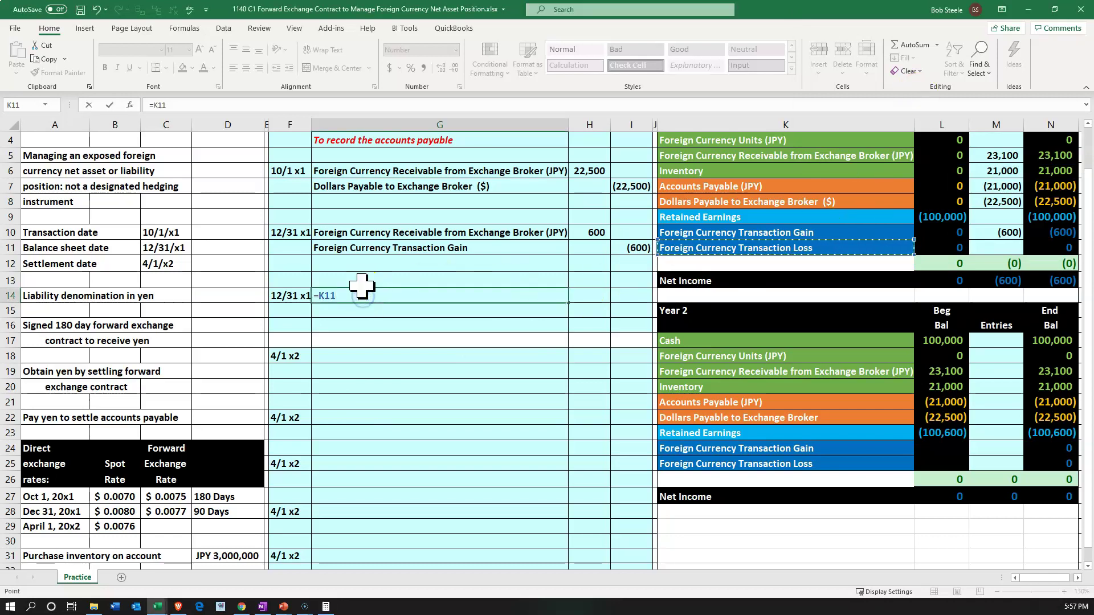
pyautogui.press('Return')
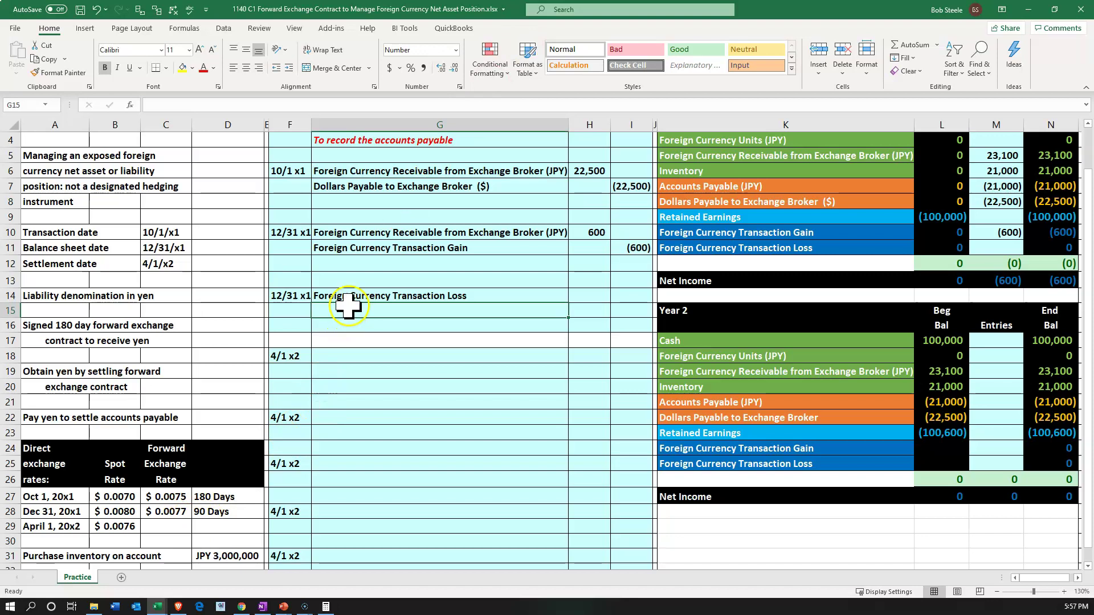
# Add the credit account under the transaction loss by linking G15 to Accounts Payable (JPY) with =K7
pyautogui.write('=')
pyautogui.press('Right')
pyautogui.press('Right')
pyautogui.press('Right')
pyautogui.press('Up')
pyautogui.press('Up')
pyautogui.press('Up')
pyautogui.press('Up')
pyautogui.press('Up')
pyautogui.press('Up')
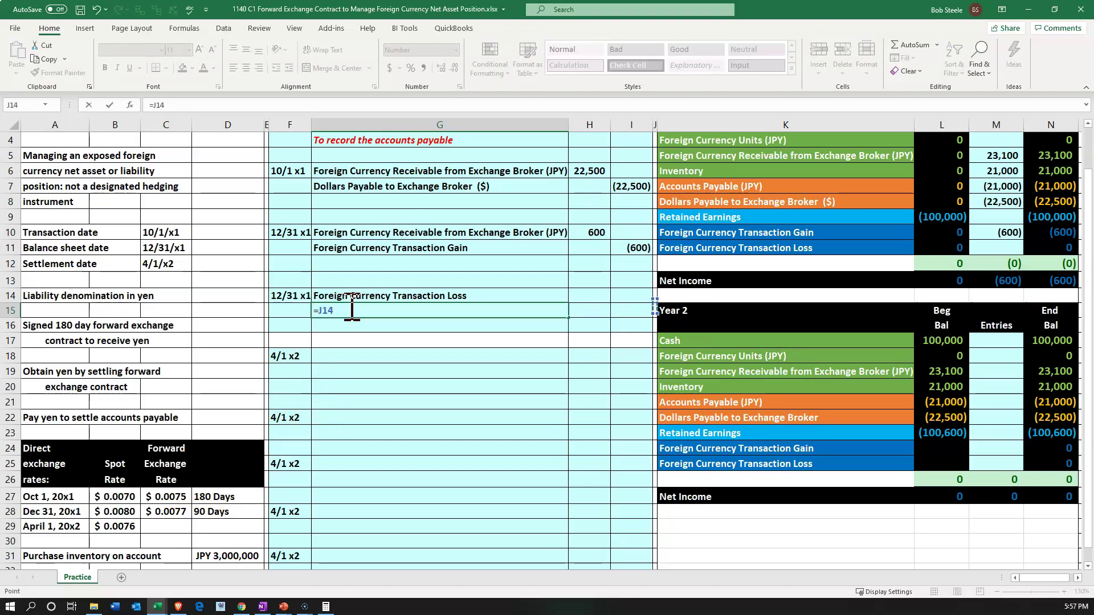
pyautogui.press('Up')
pyautogui.press('Right')
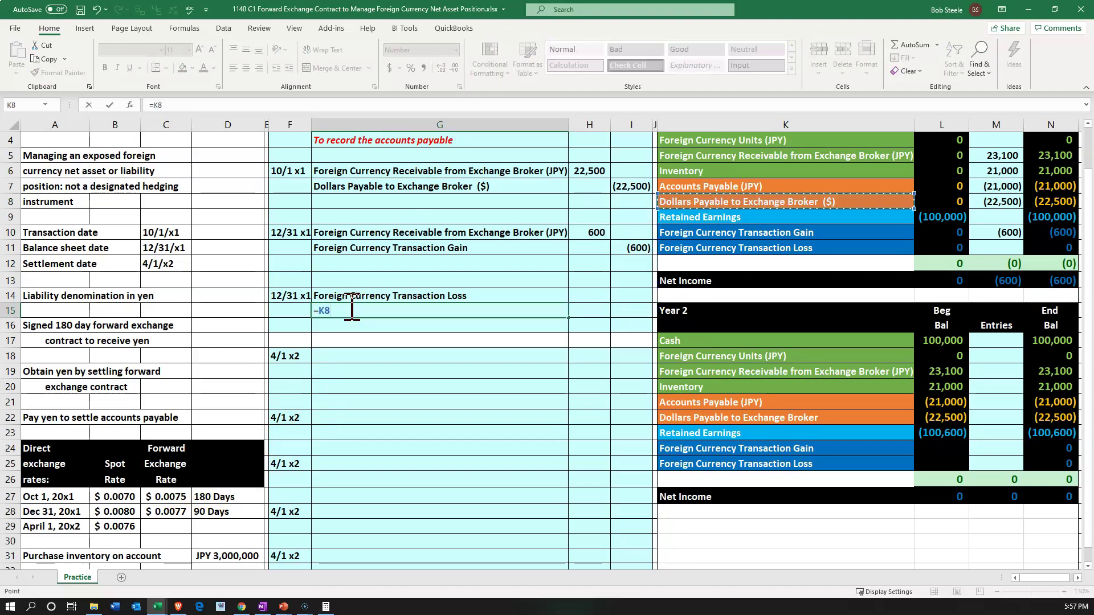
pyautogui.press('Up')
pyautogui.press('Return')
# Calculate the transaction loss debit in H14 from the spot rate change and yen amount with =(B28-B27)*D31
pyautogui.press('Right')
pyautogui.press('Up')
pyautogui.press('Up')
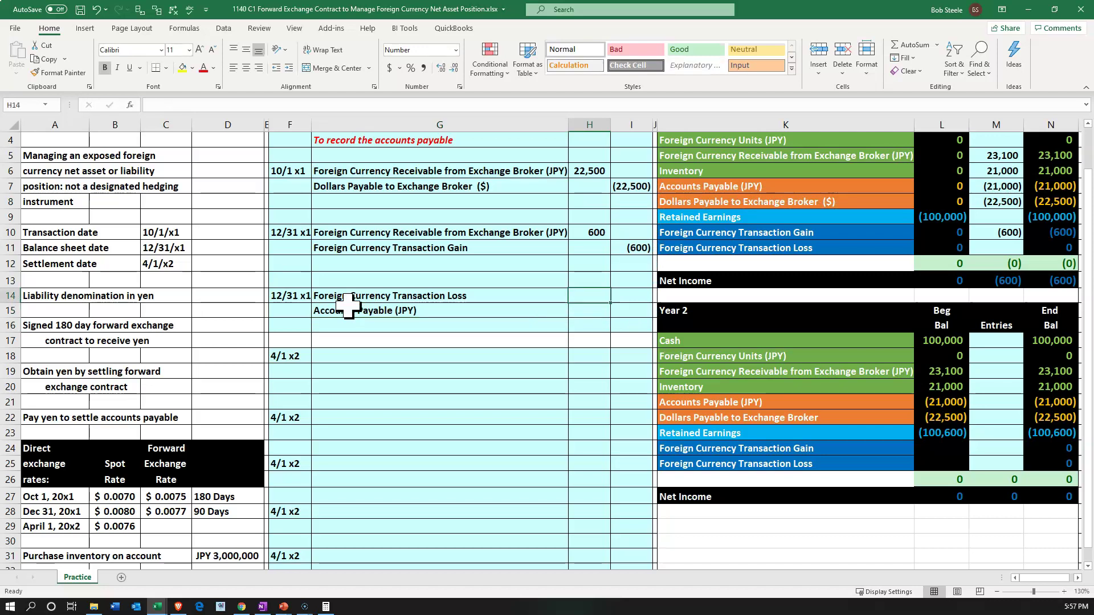
pyautogui.write('=')
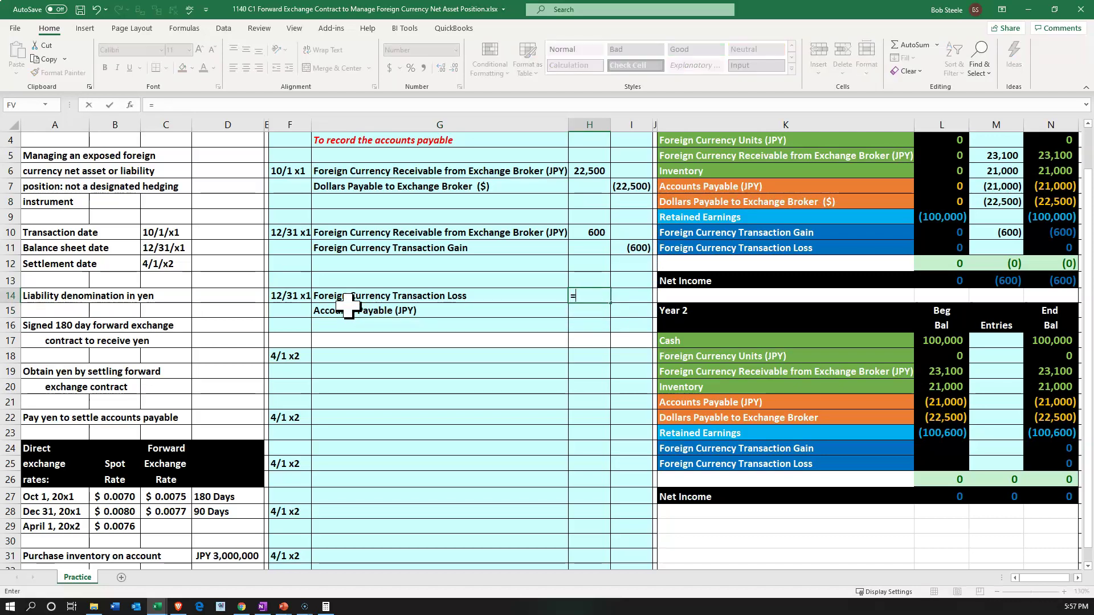
pyautogui.write('(')
pyautogui.press('Left')
pyautogui.press('Left')
pyautogui.press('Left')
pyautogui.press('Down')
pyautogui.press('Down')
pyautogui.press('Down')
pyautogui.press('Down')
pyautogui.press('Down')
pyautogui.press('Down')
pyautogui.press('Down')
pyautogui.press('Down')
pyautogui.press('Down')
pyautogui.press('Down')
pyautogui.press('Down')
pyautogui.press('Down')
pyautogui.press('Down')
pyautogui.press('Left')
pyautogui.press('Left')
pyautogui.press('Left')
pyautogui.press('Down')
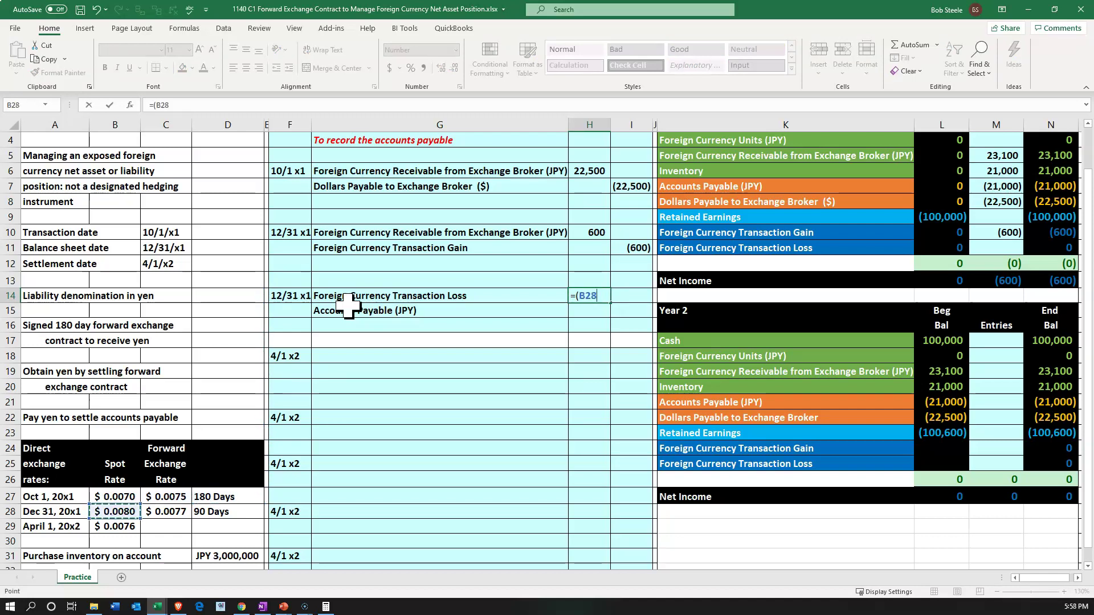
pyautogui.write('-')
pyautogui.press('Left')
pyautogui.press('Left')
pyautogui.press('Left')
pyautogui.press('Left')
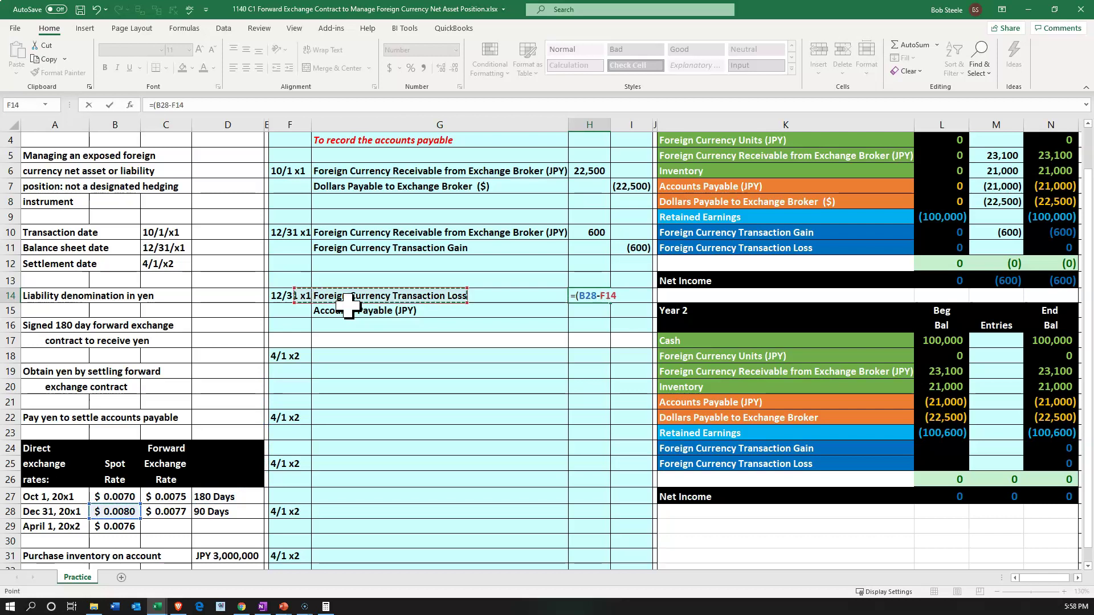
pyautogui.press('Left')
pyautogui.press('Down')
pyautogui.press('Down')
pyautogui.press('Down')
pyautogui.press('Down')
pyautogui.press('Down')
pyautogui.press('Down')
pyautogui.press('Down')
pyautogui.press('Down')
pyautogui.press('Down')
pyautogui.press('Down')
pyautogui.press('Down')
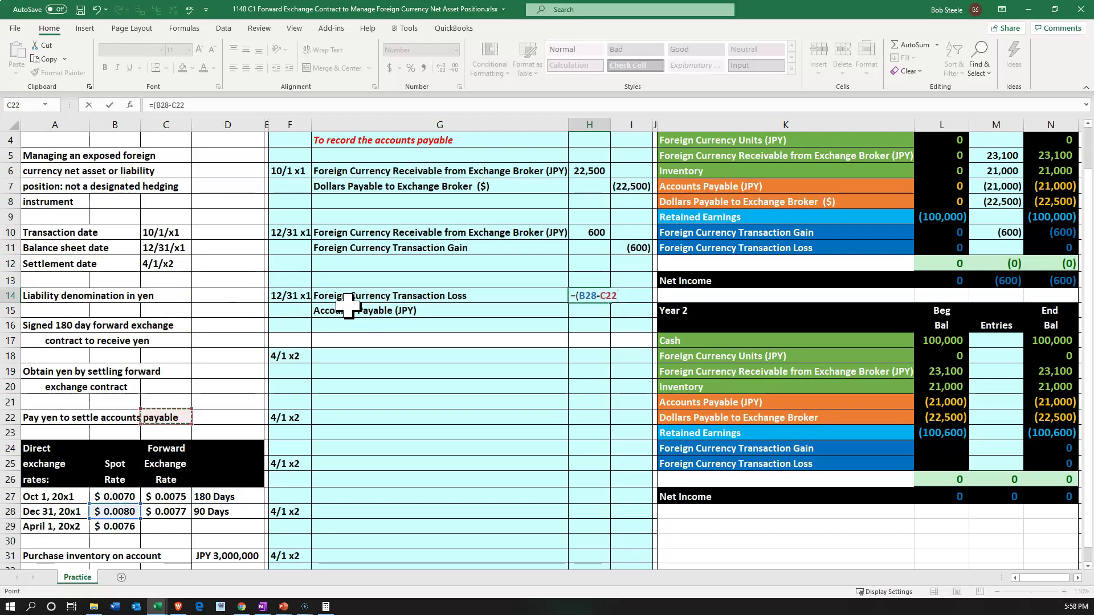
pyautogui.press('Down')
pyautogui.press('Down')
pyautogui.press('Left')
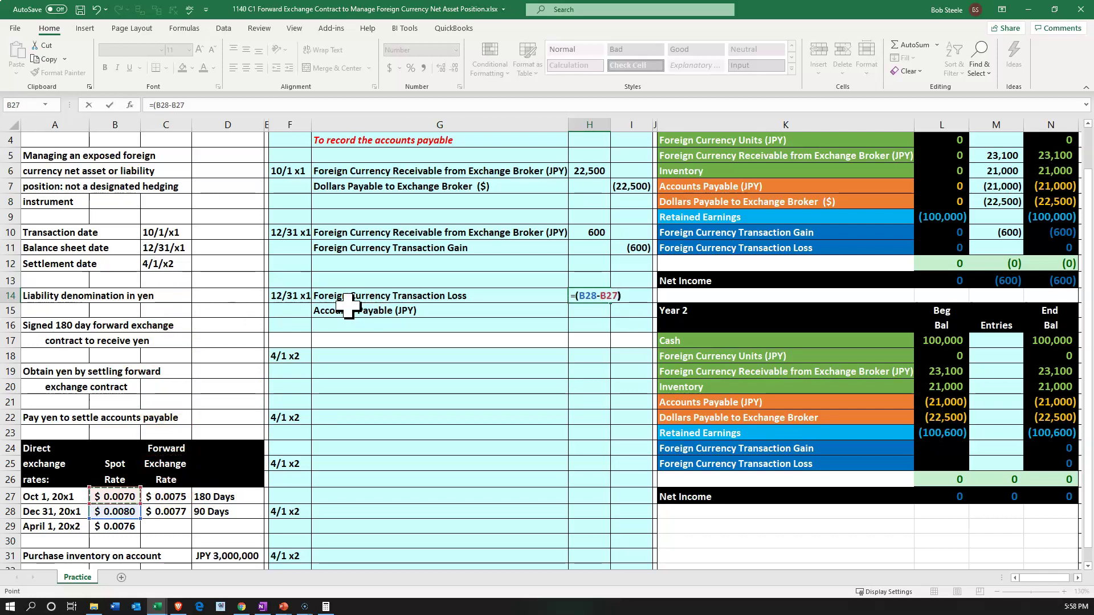
pyautogui.write(')*')
pyautogui.press('Left')
pyautogui.press('Left')
pyautogui.press('Left')
pyautogui.press('Down')
pyautogui.press('Down')
pyautogui.press('Down')
pyautogui.press('Down')
pyautogui.press('Down')
pyautogui.press('Down')
pyautogui.press('Down')
pyautogui.press('Down')
pyautogui.press('Down')
pyautogui.press('Down')
pyautogui.press('Down')
pyautogui.press('Down')
pyautogui.press('Down')
pyautogui.press('Down')
pyautogui.press('Down')
pyautogui.press('Down')
pyautogui.press('Down')
pyautogui.press('Left')
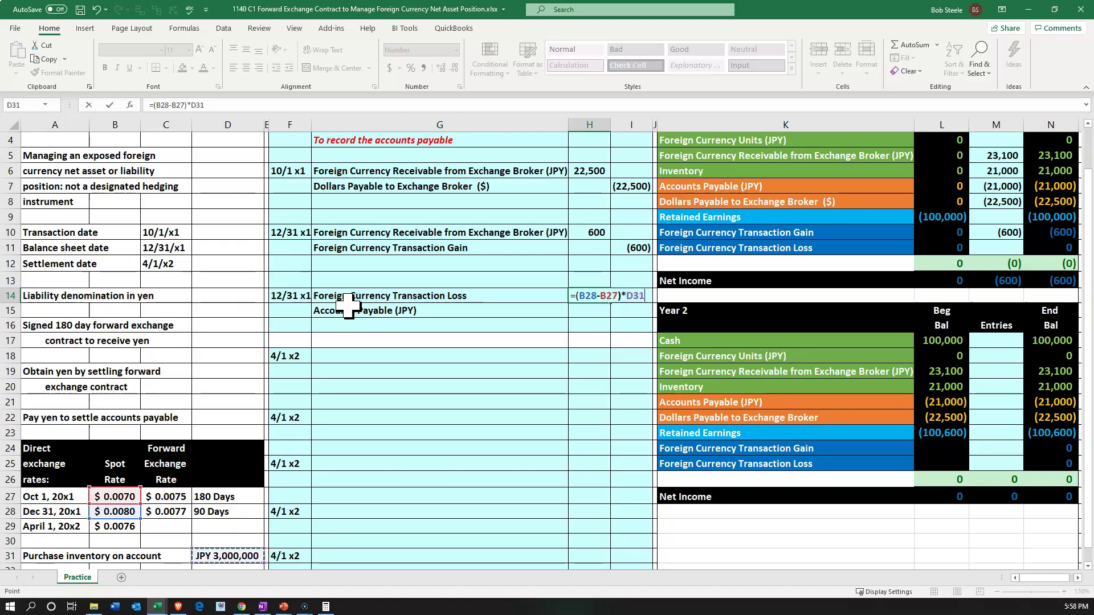
pyautogui.press('Return')
# Credit Accounts Payable in I15 with the negative of the transaction loss debit, -H14
pyautogui.press('Right')
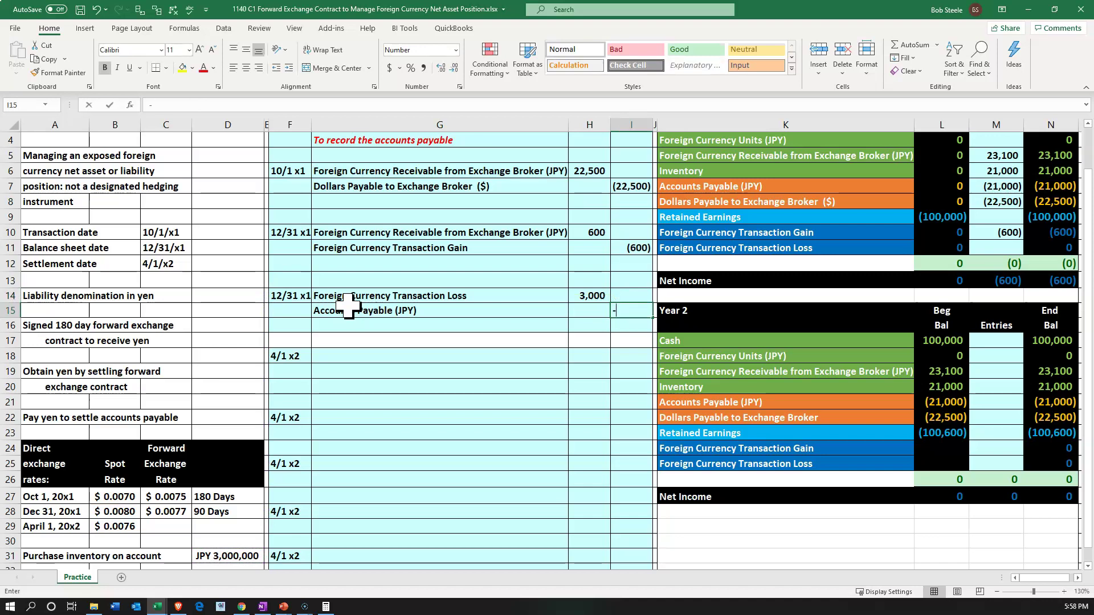
pyautogui.write('-')
pyautogui.press('Up')
pyautogui.press('Left')
pyautogui.press('Return')
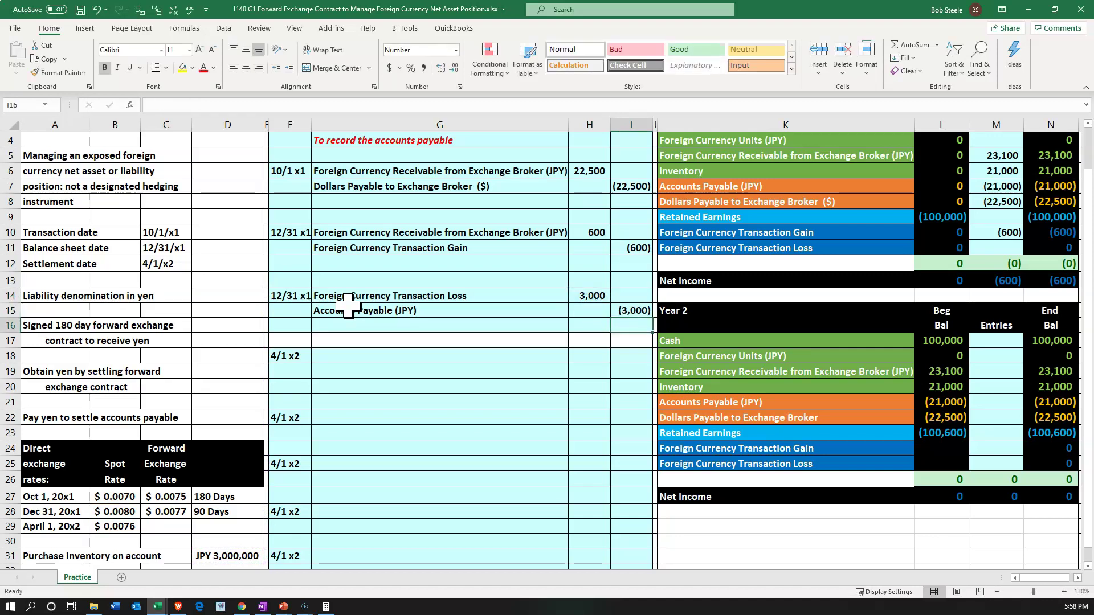
# Post the transaction loss to the Year 1 entries by linking M11 to the debit with =H14
pyautogui.moveTo(507, 290); pyautogui.dragTo(595, 292)
pyautogui.click(744, 232)
pyautogui.press('Down')
pyautogui.press('Right')
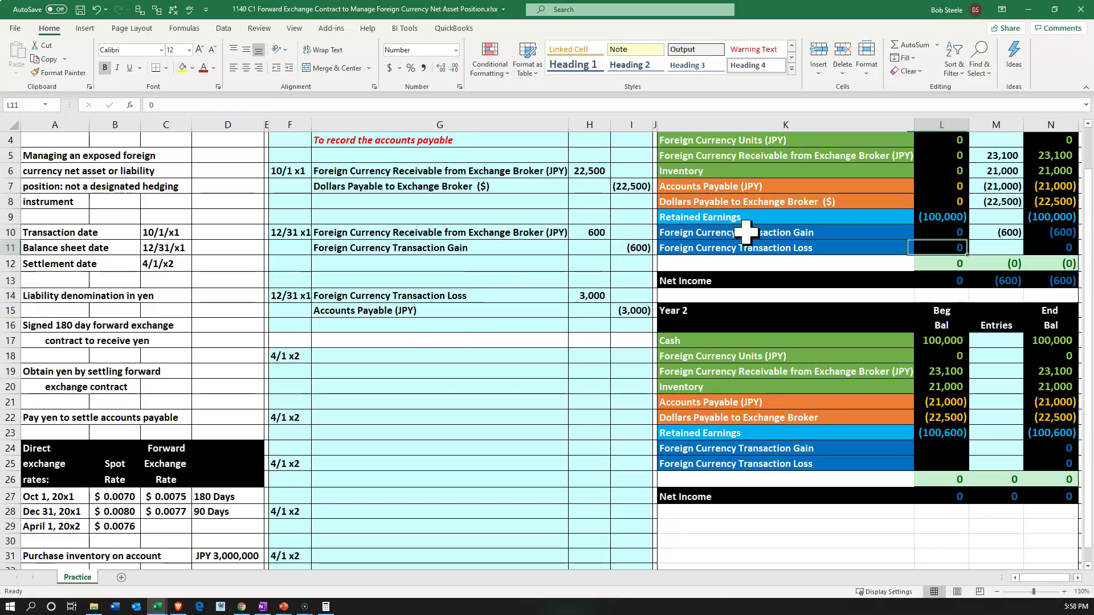
pyautogui.press('Right')
pyautogui.write('=')
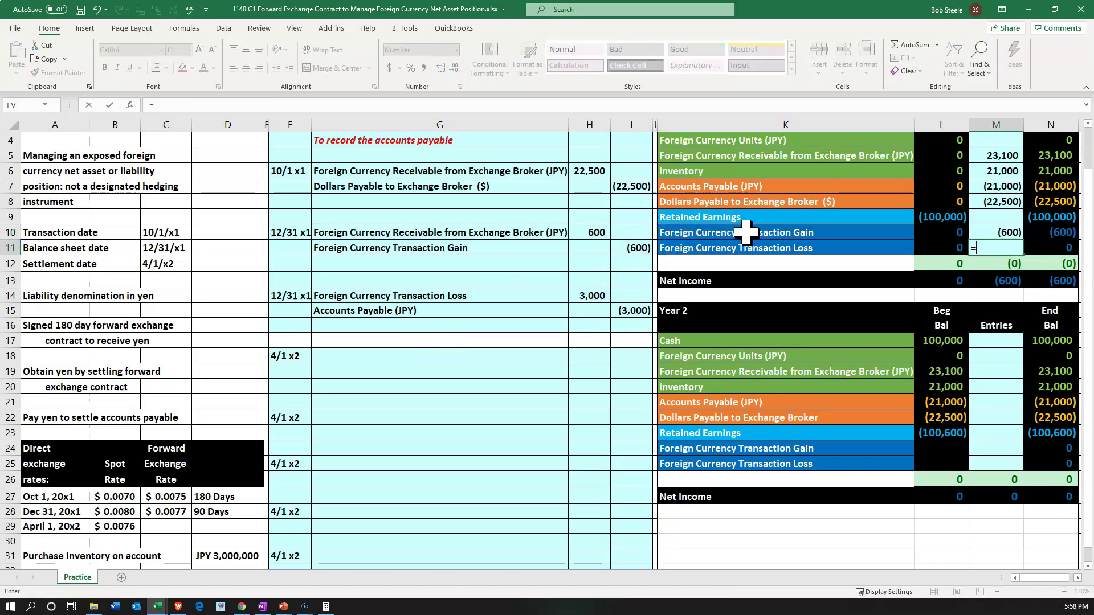
pyautogui.press('Left')
pyautogui.press('Left')
pyautogui.press('Left')
pyautogui.press('Left')
pyautogui.press('Down')
pyautogui.press('Down')
pyautogui.press('Down')
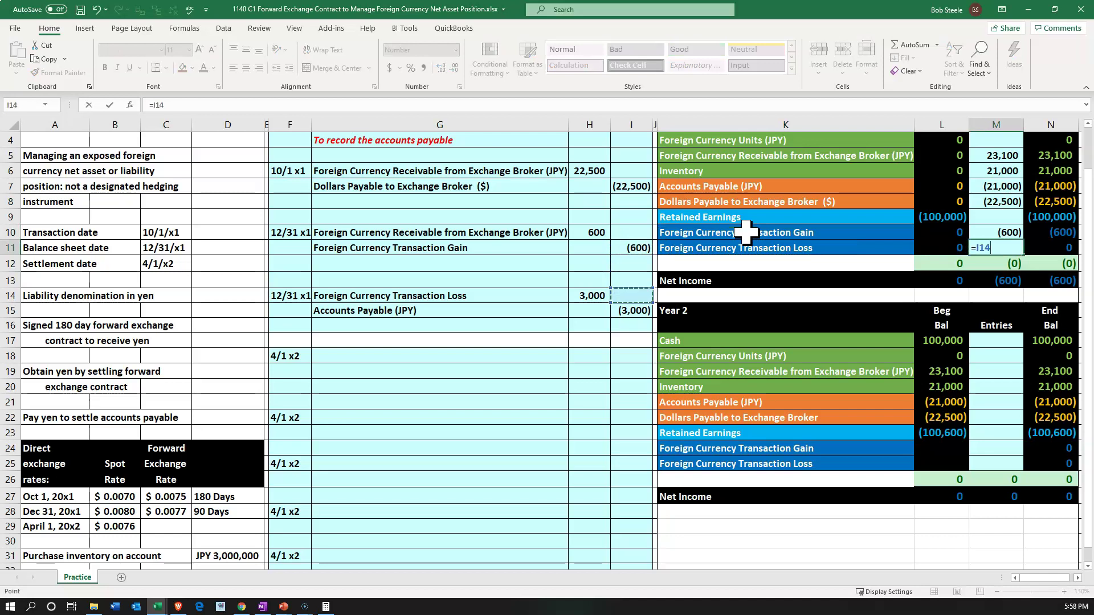
pyautogui.press('Left')
pyautogui.press('Return')
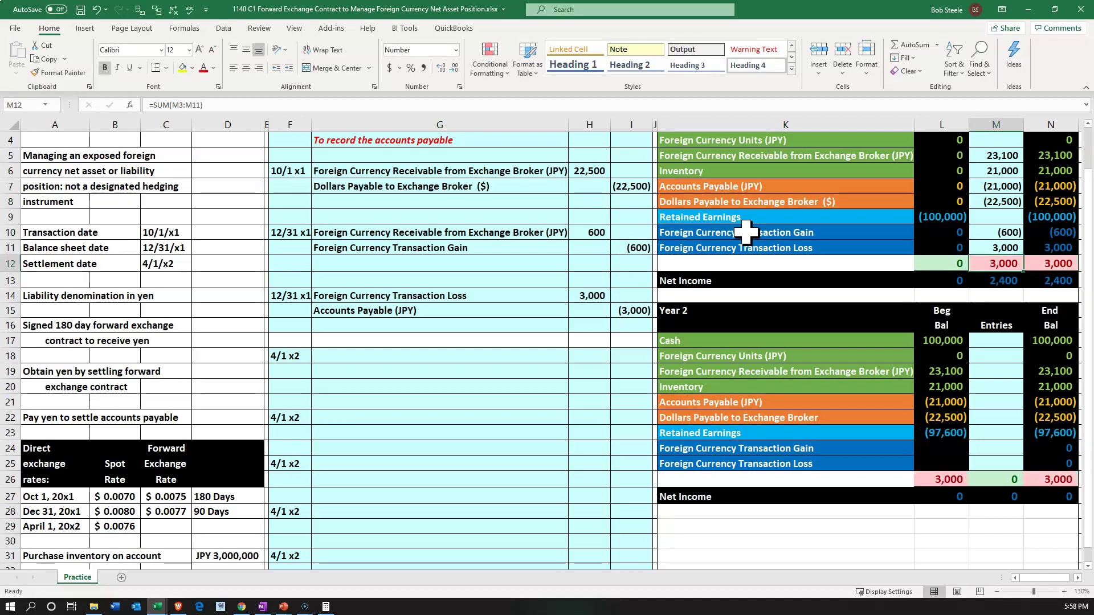
pyautogui.click(1057, 230)
pyautogui.moveTo(1057, 231); pyautogui.dragTo(1056, 246)
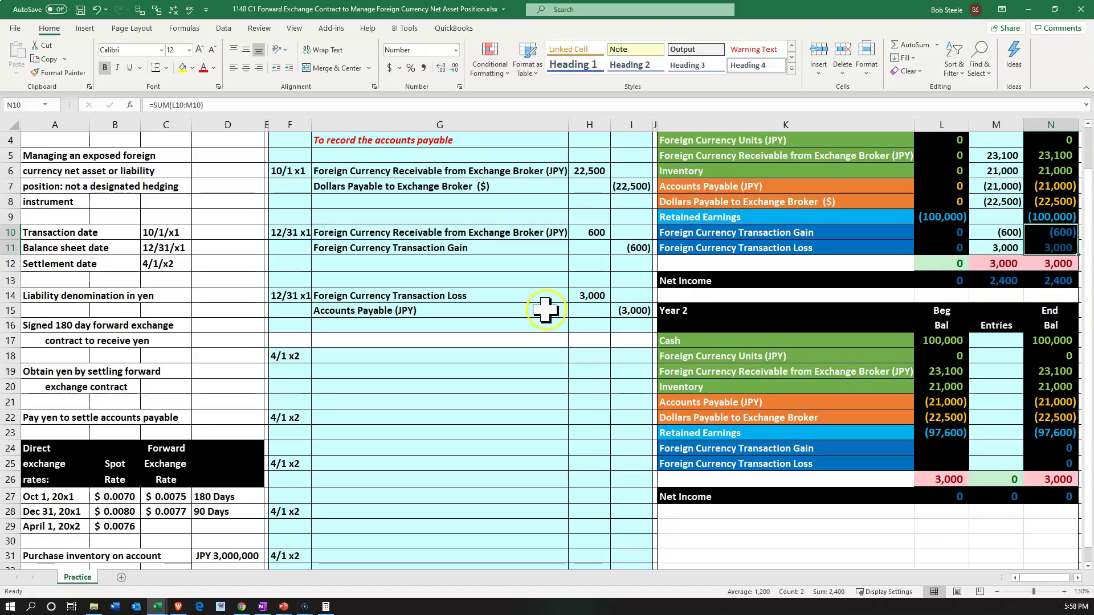
# Post the accounts payable credit to Year 1 by extending the M7 formula to =I3+I15
pyautogui.moveTo(542, 308); pyautogui.dragTo(627, 310)
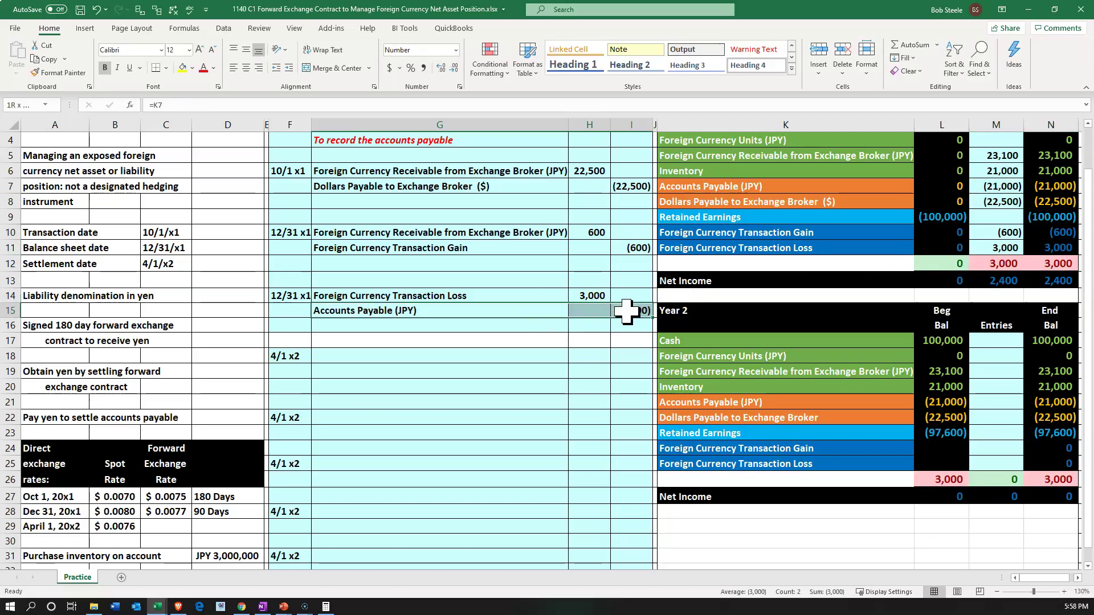
pyautogui.click(731, 187)
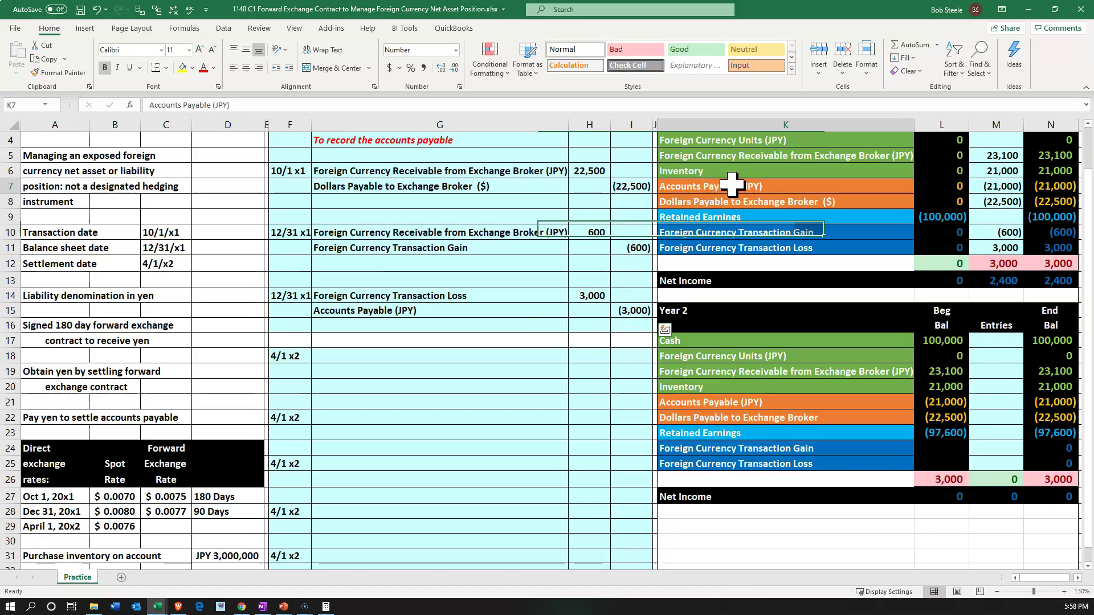
pyautogui.press('Right')
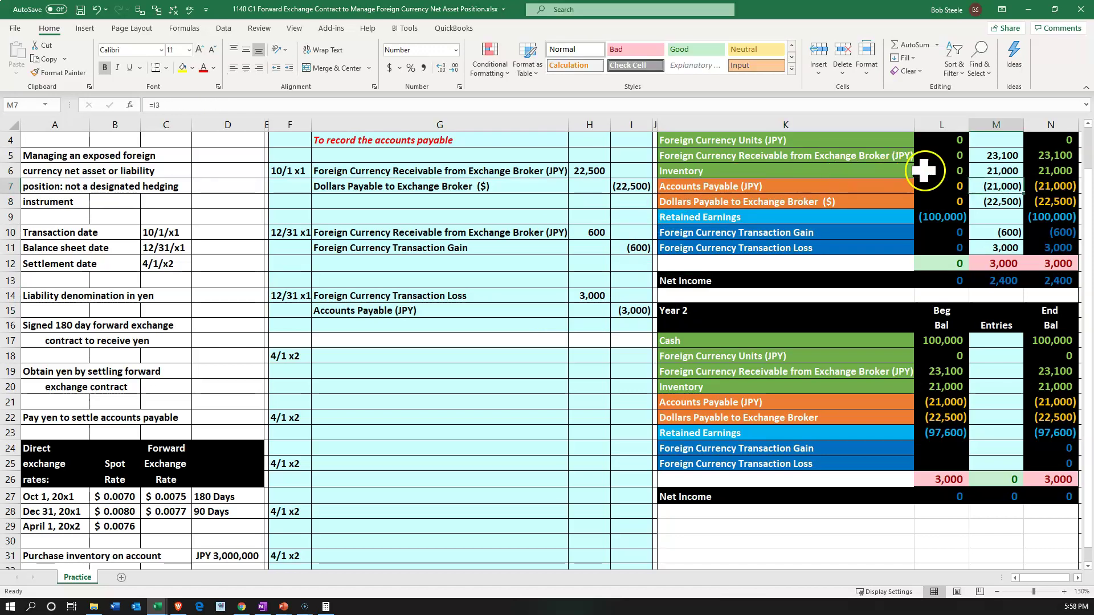
pyautogui.click(1009, 186)
pyautogui.write('=I3')
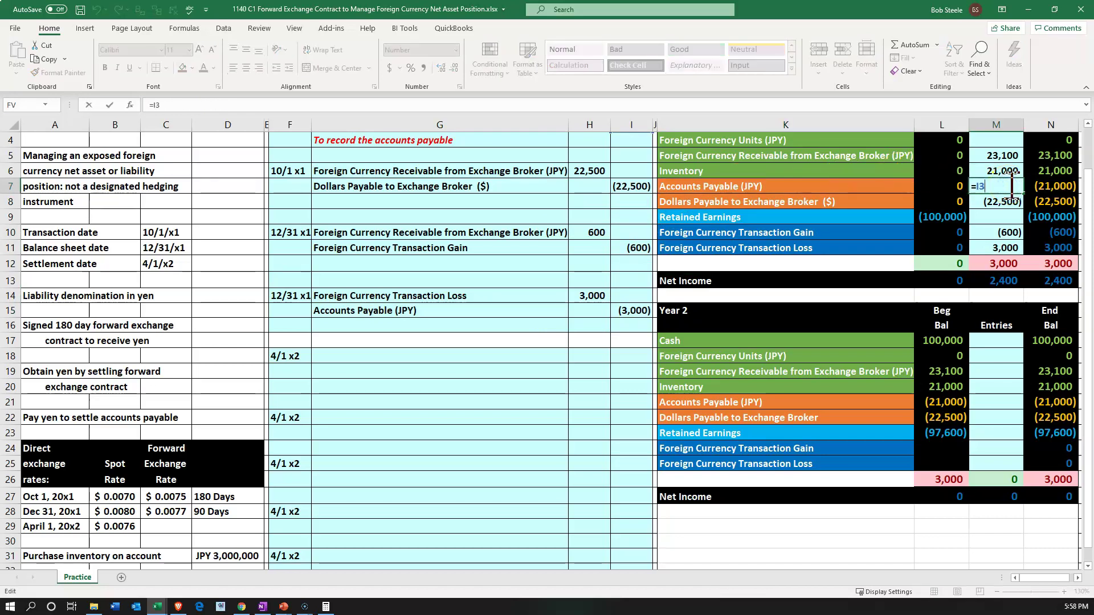
pyautogui.write('+')
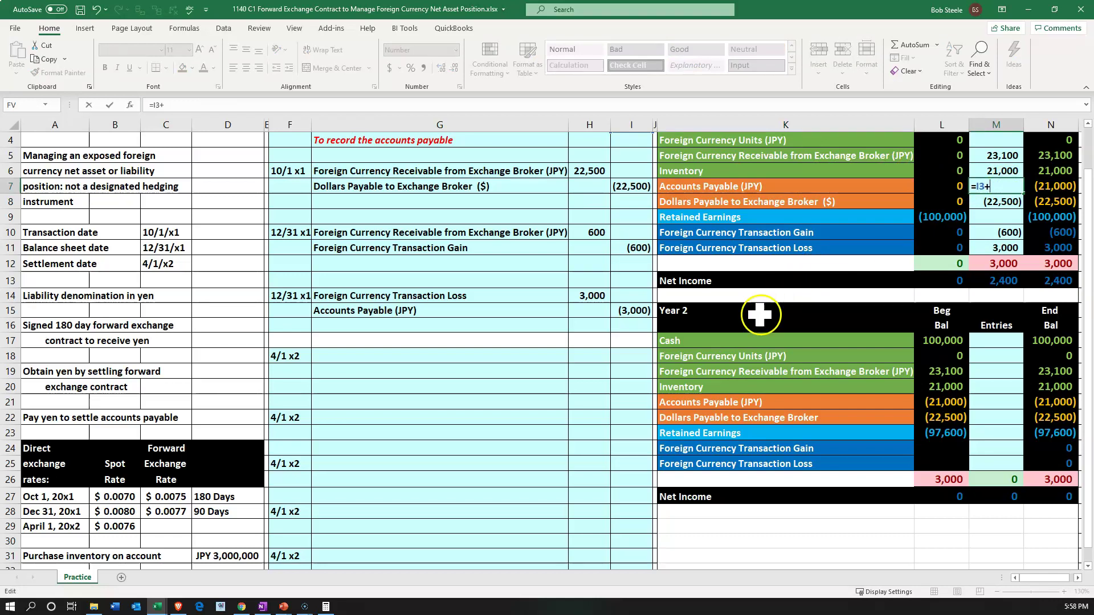
pyautogui.click(622, 313)
pyautogui.press('Return')
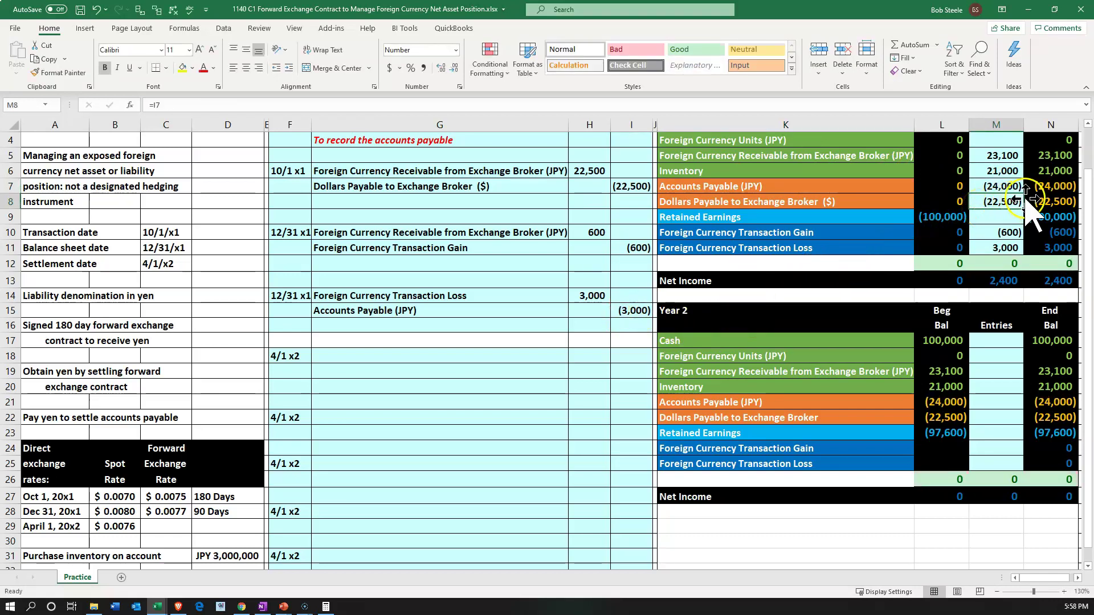
# Check the Year 1 Accounts Payable ending balance in N7 on the calculator by multiplying 3,000,000 by .008
pyautogui.click(1051, 186)
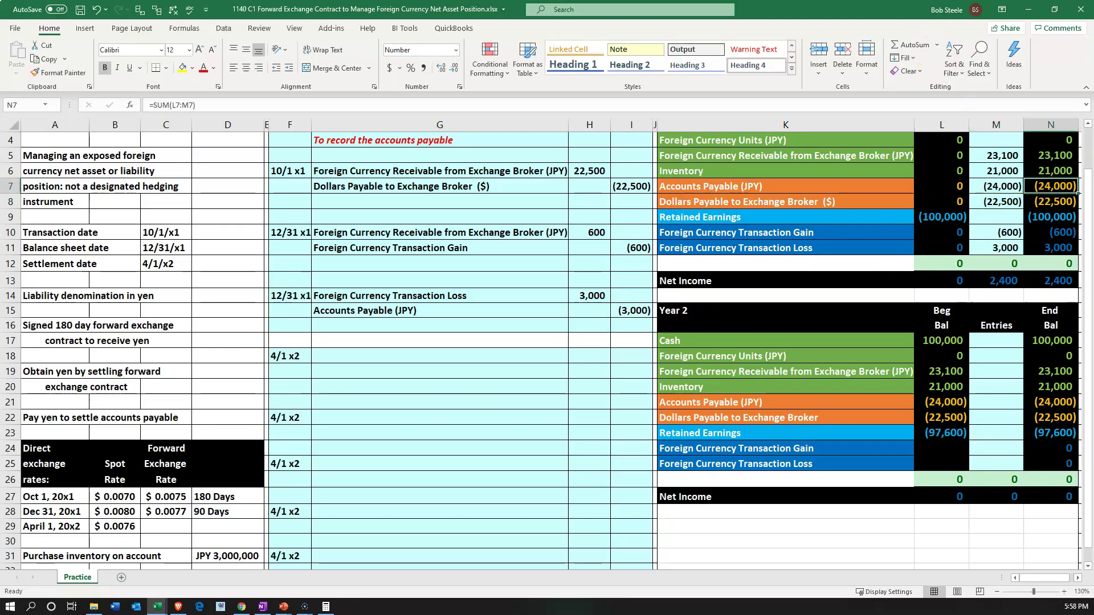
pyautogui.moveTo(867, 36); pyautogui.dragTo(557, 269)
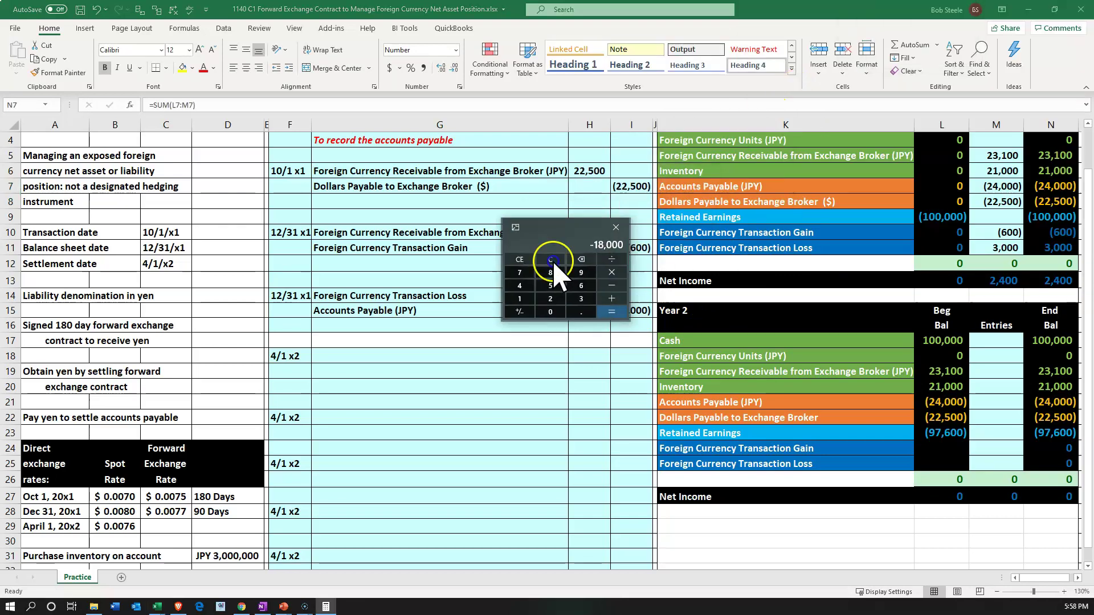
pyautogui.click(549, 261)
pyautogui.write('1')
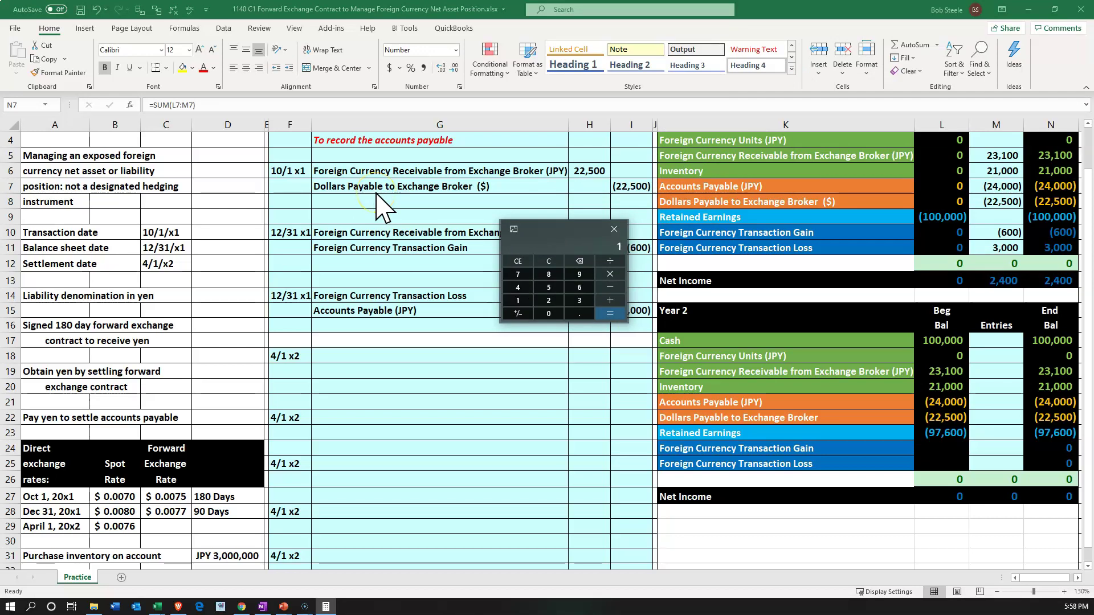
pyautogui.write(',000,000')
pyautogui.press('BackSpace')
pyautogui.press('BackSpace')
pyautogui.press('BackSpace')
pyautogui.press('BackSpace')
pyautogui.write('3,000,000')
pyautogui.press('*')
pyautogui.write('.008')
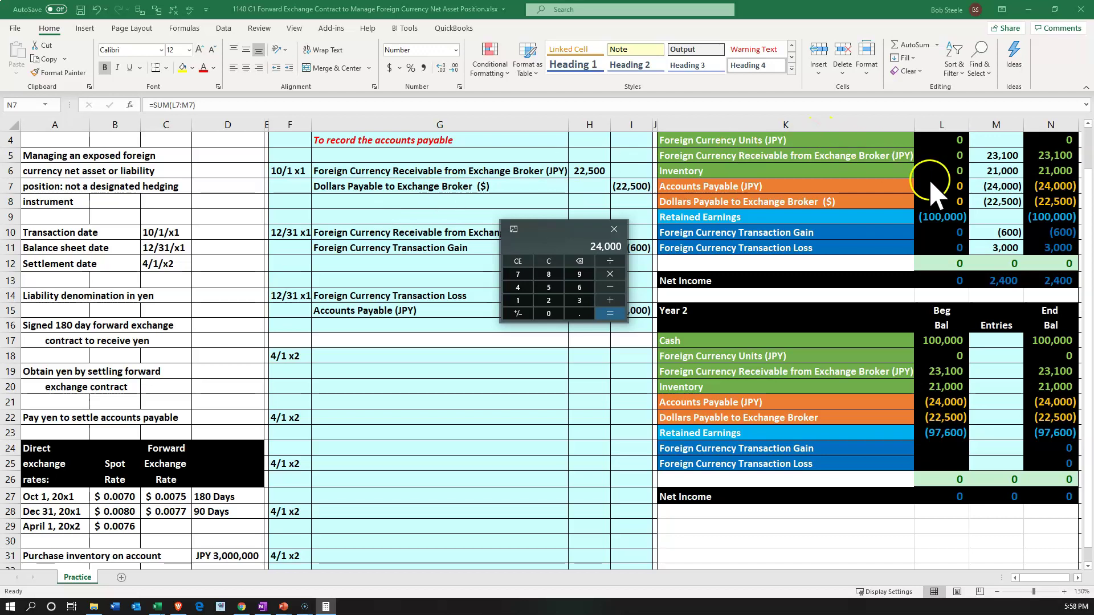
pyautogui.click(615, 229)
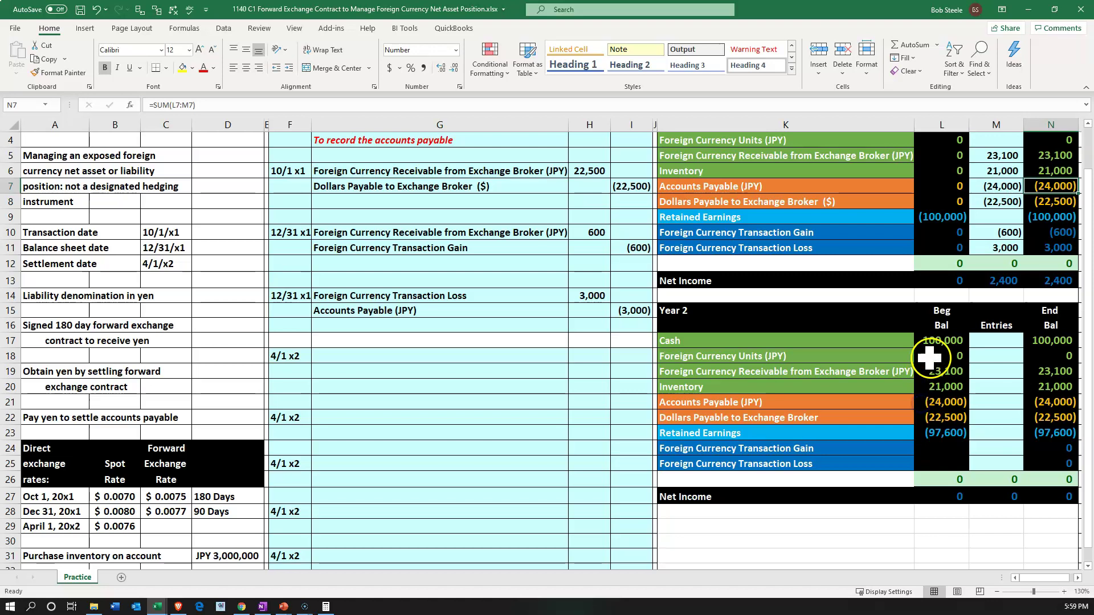
# Enter 0 as the Year 2 beginning balances of Foreign Currency Transaction Gain in L24 and Foreign Currency Transaction Loss in L25
pyautogui.scroll(1, 932, 356)
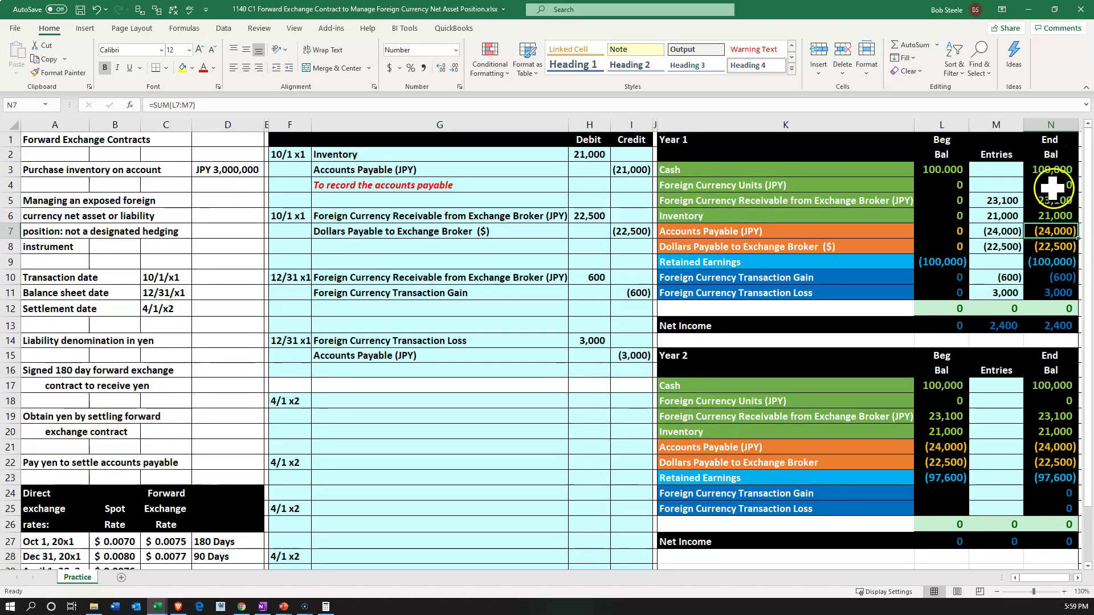
pyautogui.moveTo(1053, 178); pyautogui.dragTo(1058, 290)
pyautogui.scroll(-1, 1059, 291)
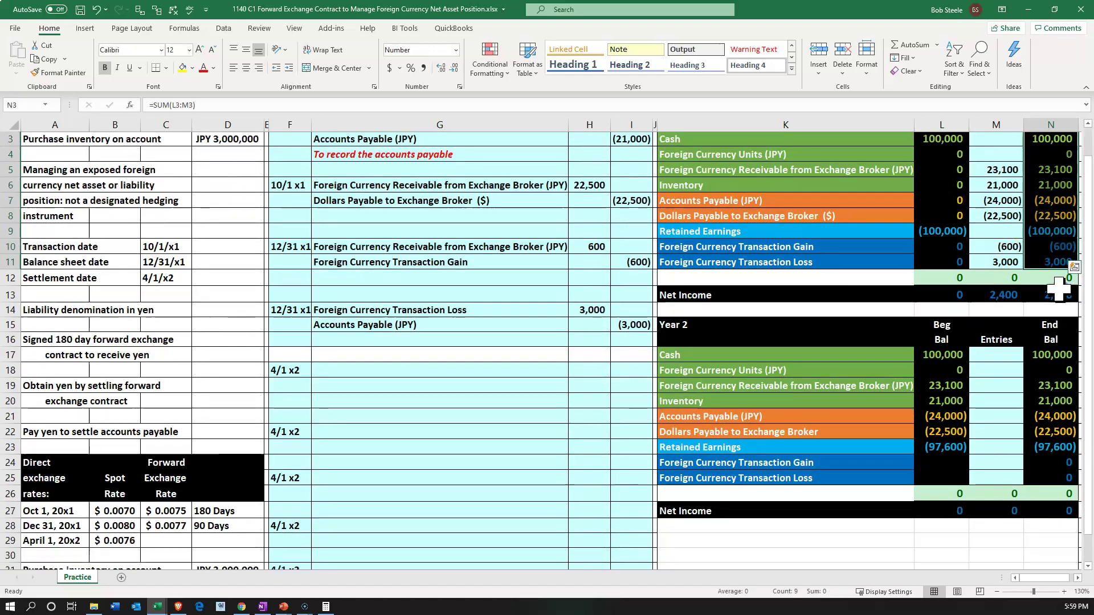
pyautogui.moveTo(955, 342); pyautogui.dragTo(950, 454)
pyautogui.click(953, 452)
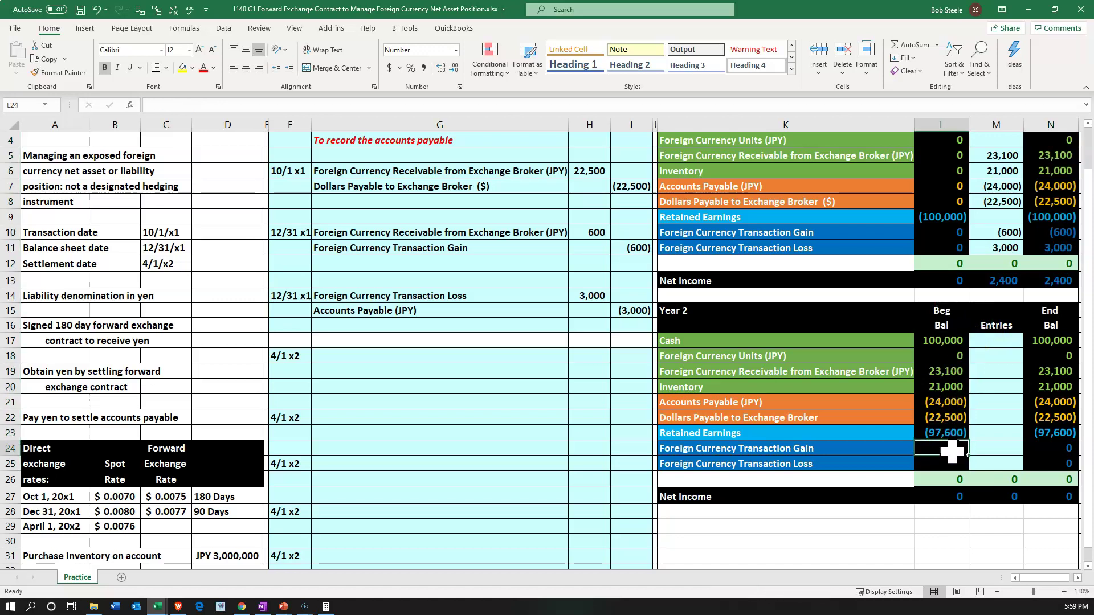
pyautogui.write('0')
pyautogui.press('Return')
pyautogui.write('0')
pyautogui.press('Return')
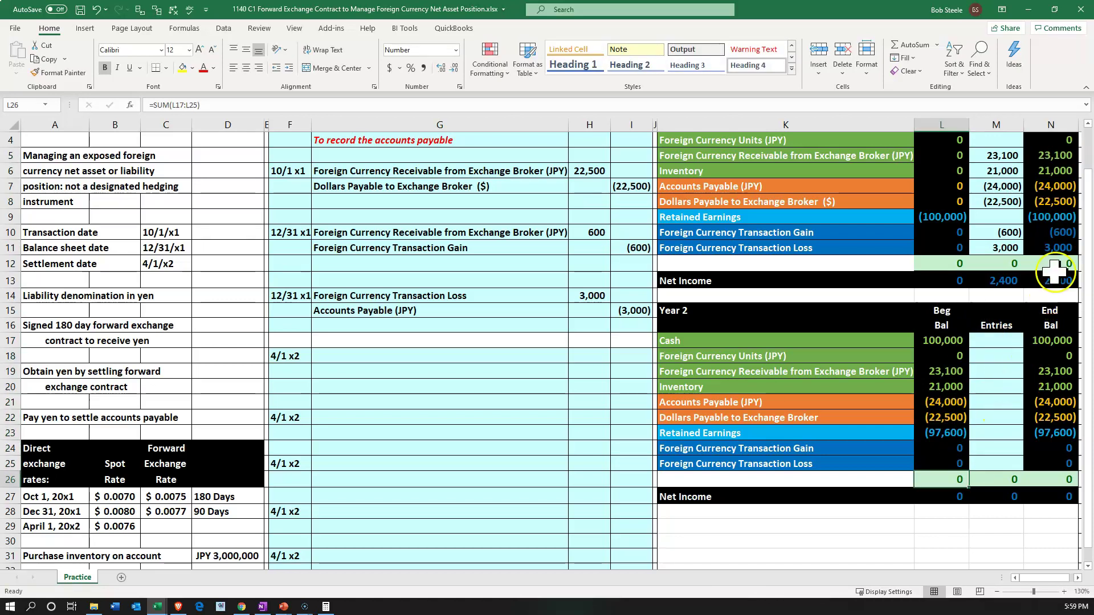
# Compare the sum of Year 1 retained earnings, gain and loss in N9:N11 with the Year 2 beginning retained earnings in L23
pyautogui.click(1058, 238)
pyautogui.moveTo(1054, 239); pyautogui.dragTo(1054, 221)
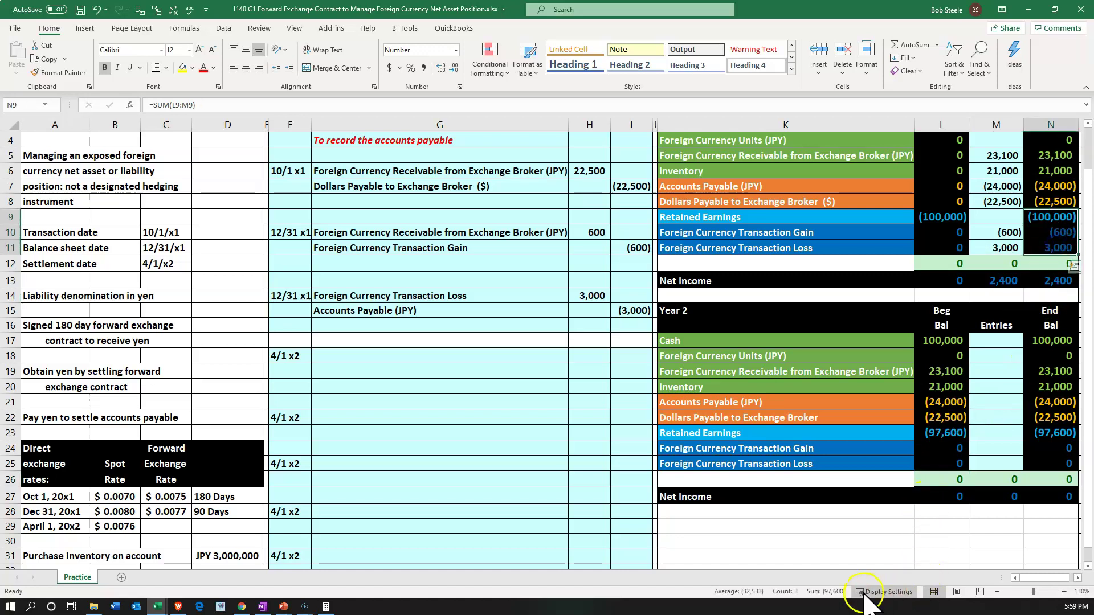
pyautogui.click(932, 431)
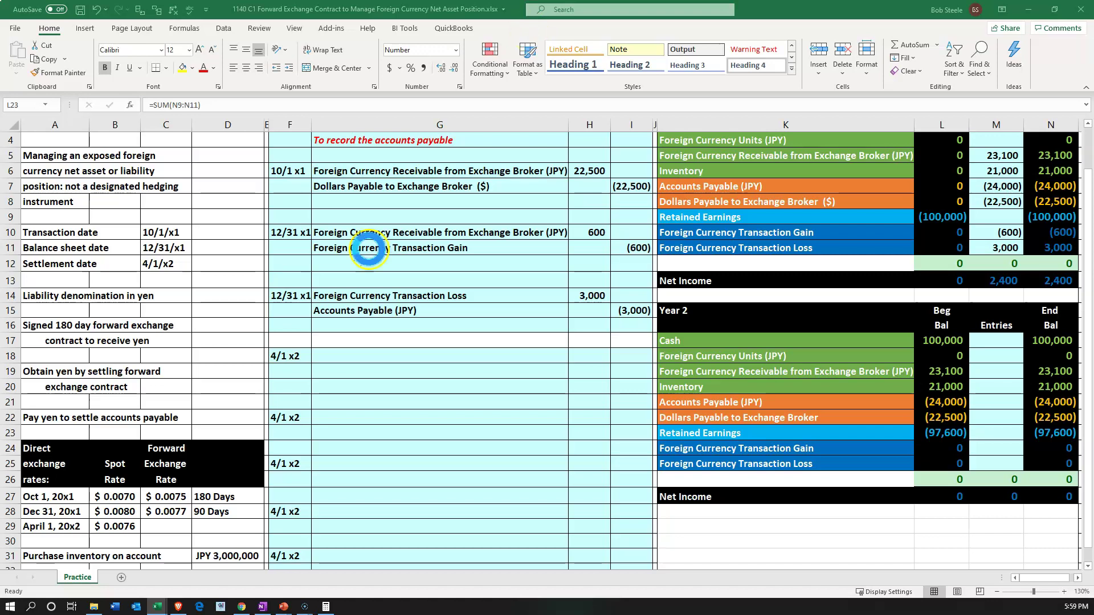
# Describe the 10/1 exchange broker entry in G8 as "To record the forward contract" in red italics
pyautogui.hotkey('ctrl', 'c')
pyautogui.scroll(1, 371, 336)
pyautogui.click(383, 246)
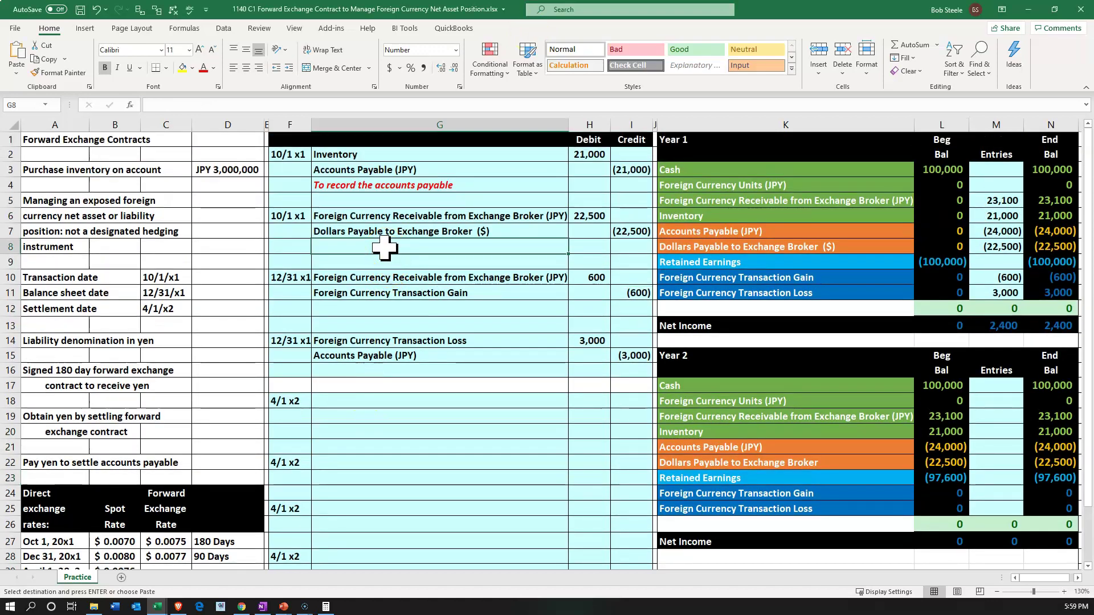
pyautogui.write('To record the forward contract')
pyautogui.hotkey('ctrl', 'Return')
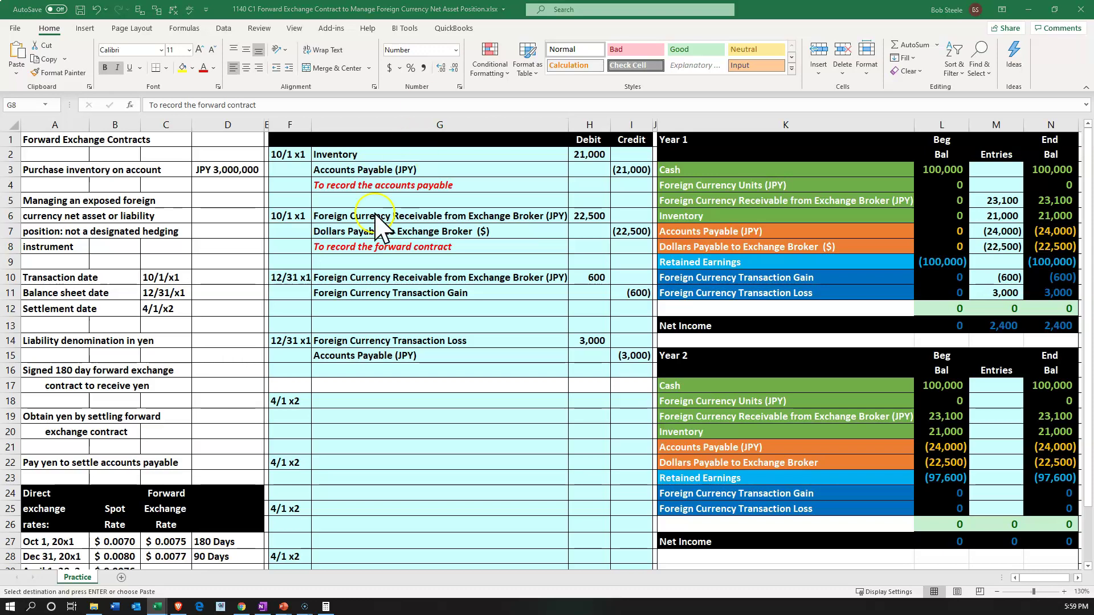
# Describe the 12/31 entries in red italics: "To revalue the forward contract" in G12 and "To revalue accounts payable" in G16
pyautogui.click(356, 308)
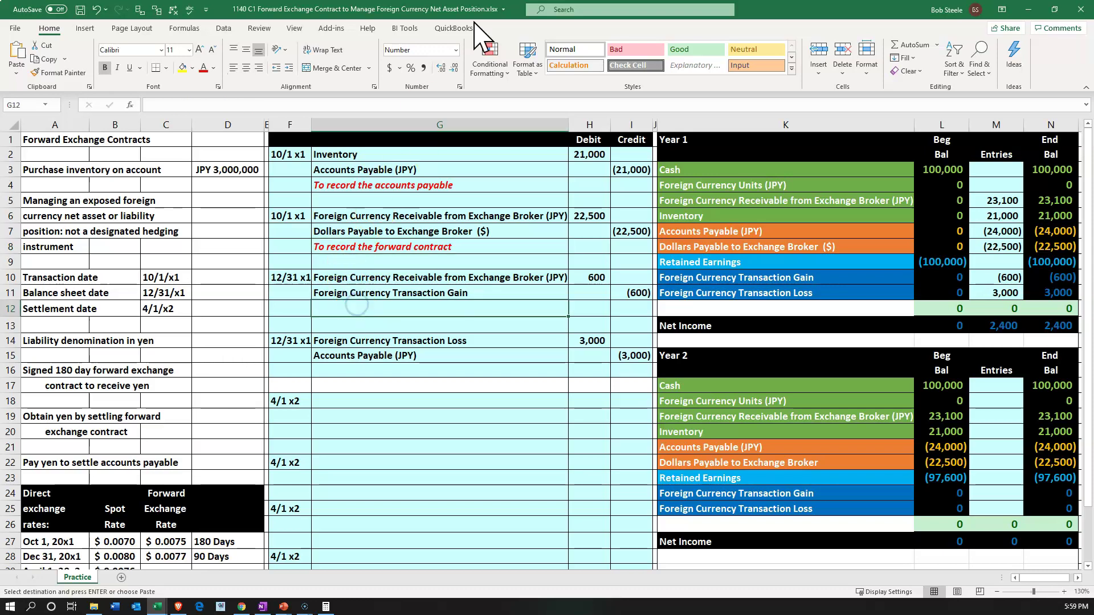
pyautogui.write('To revalue the forward contract')
pyautogui.hotkey('ctrl', 'Return')
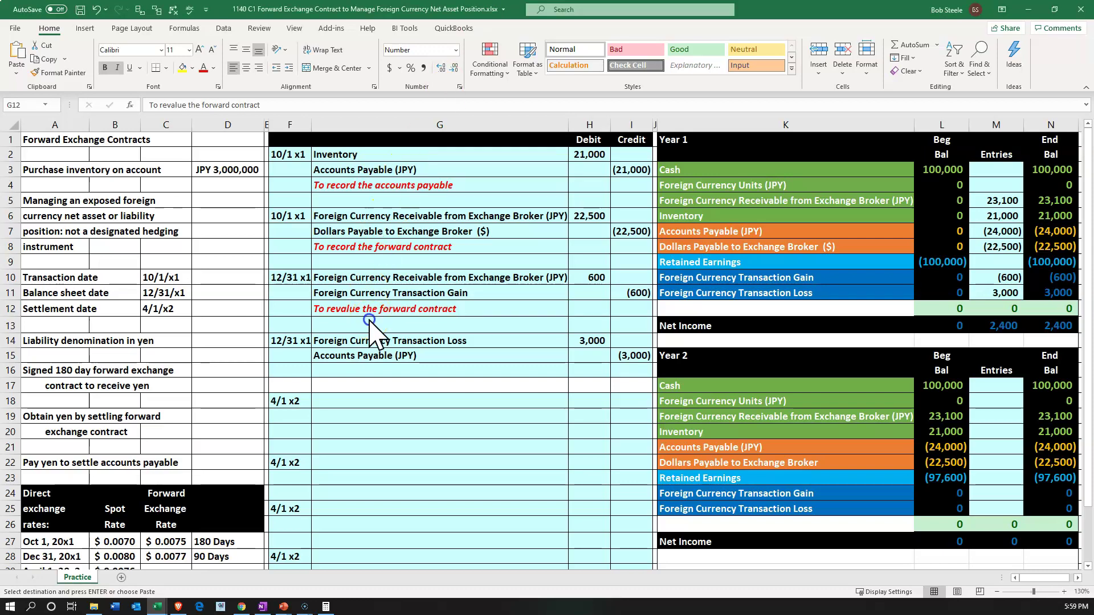
pyautogui.click(369, 371)
pyautogui.write('To revalue accounts payable')
pyautogui.hotkey('ctrl', 'Return')
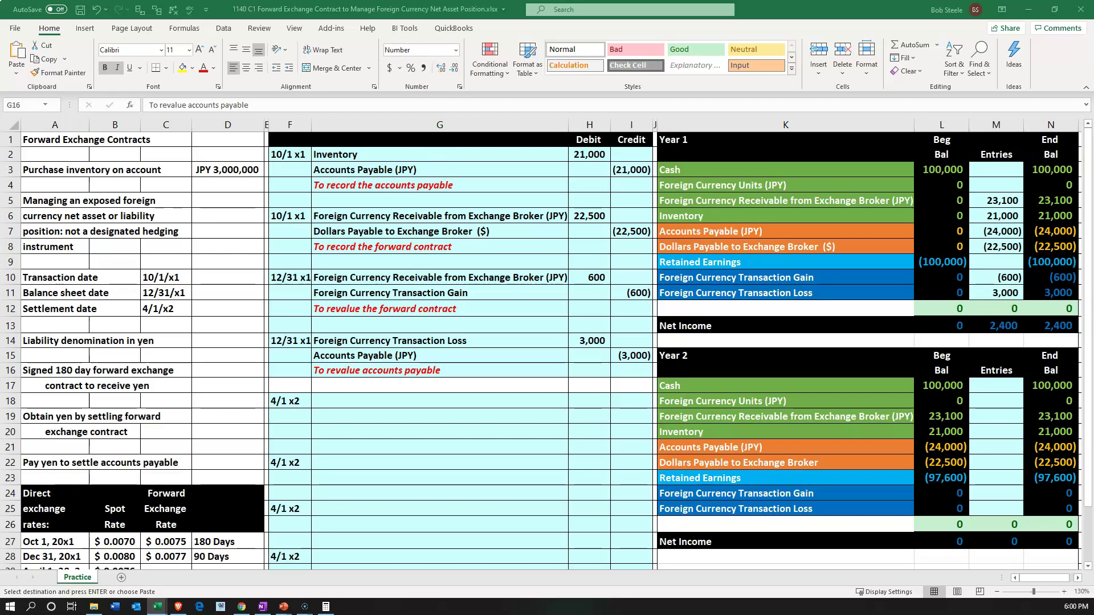
# Calculate the change in the yen receivable on the calculator as 3,000,000 times the .0076 spot rate minus 23,100, then close it
pyautogui.moveTo(997, 299); pyautogui.dragTo(998, 453)
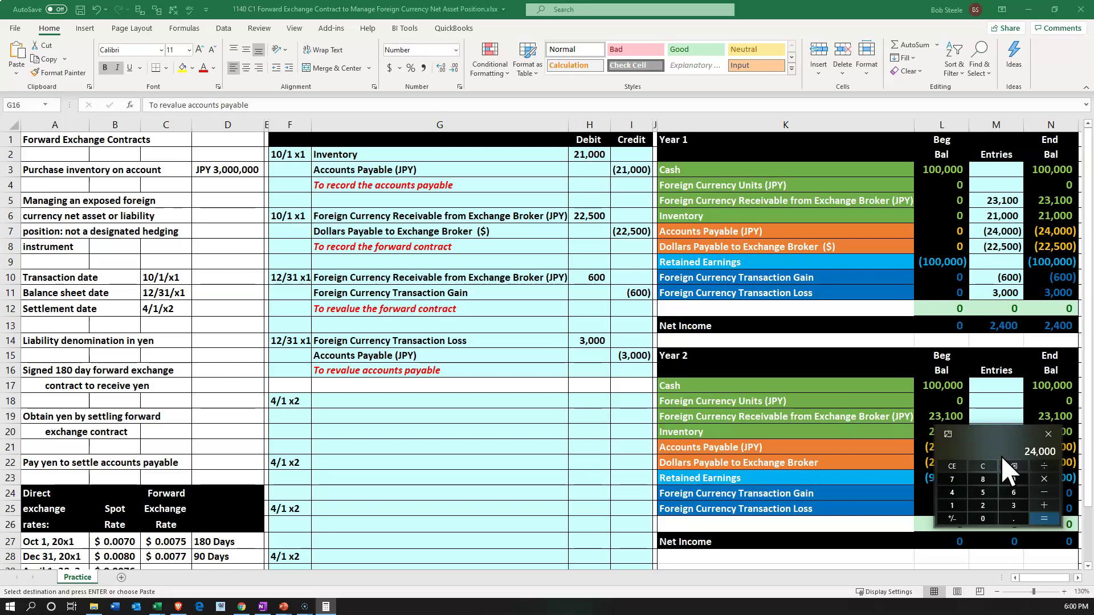
pyautogui.click(983, 466)
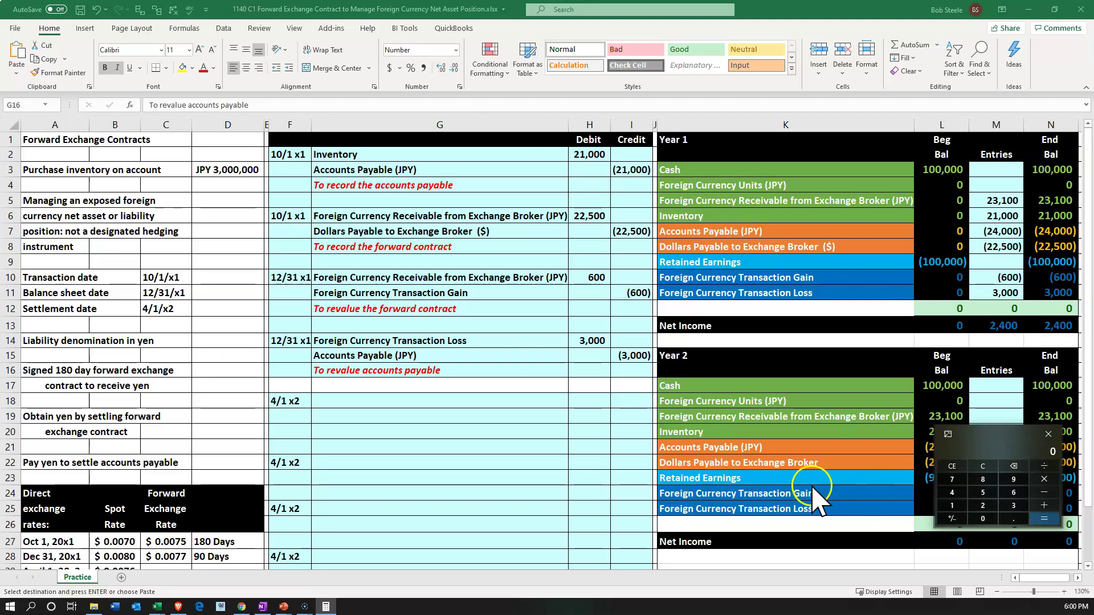
pyautogui.click(487, 458)
pyautogui.scroll(-3, 487, 457)
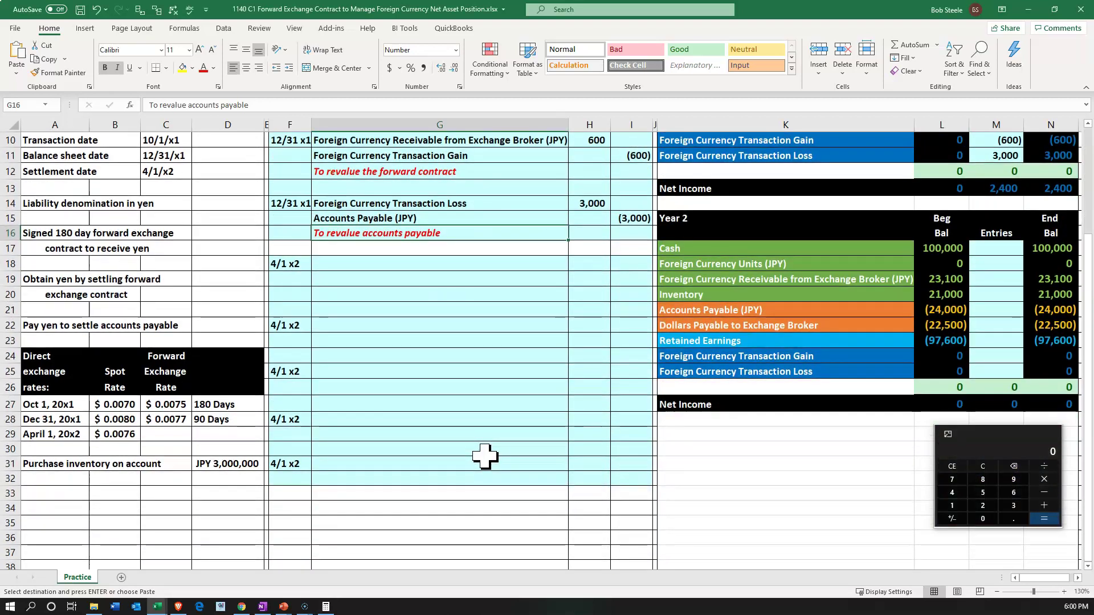
pyautogui.click(1013, 481)
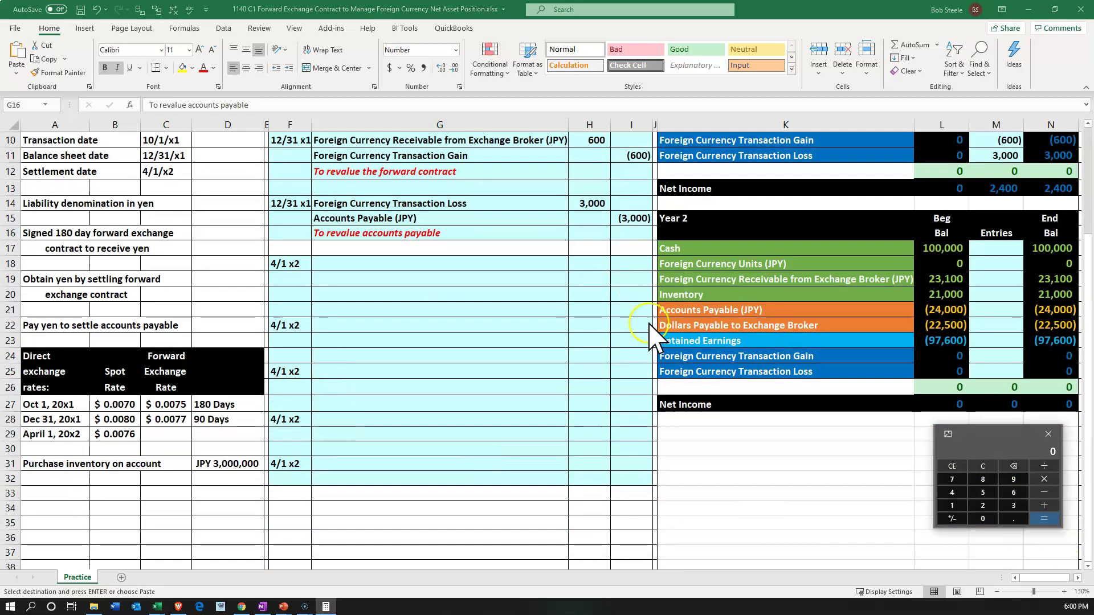
pyautogui.write('3,000,000')
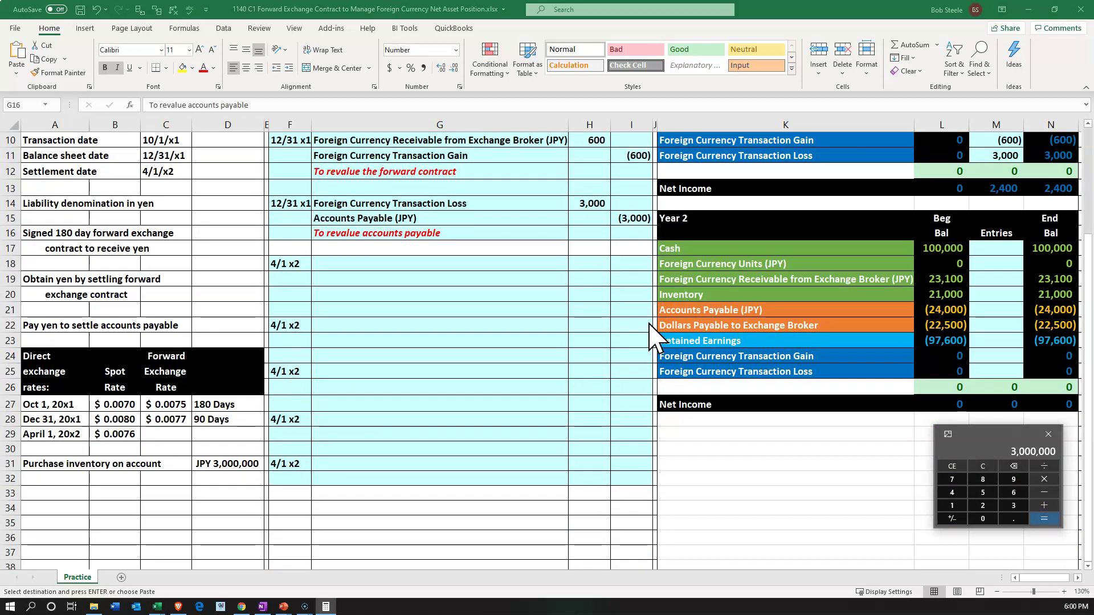
pyautogui.moveTo(988, 438); pyautogui.dragTo(347, 399)
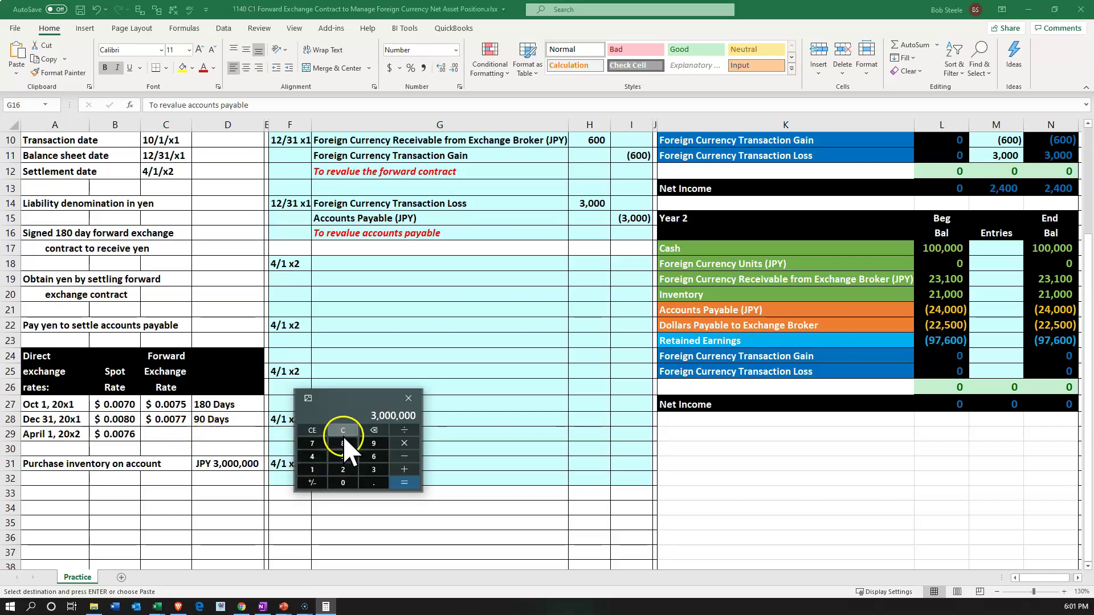
pyautogui.click(404, 445)
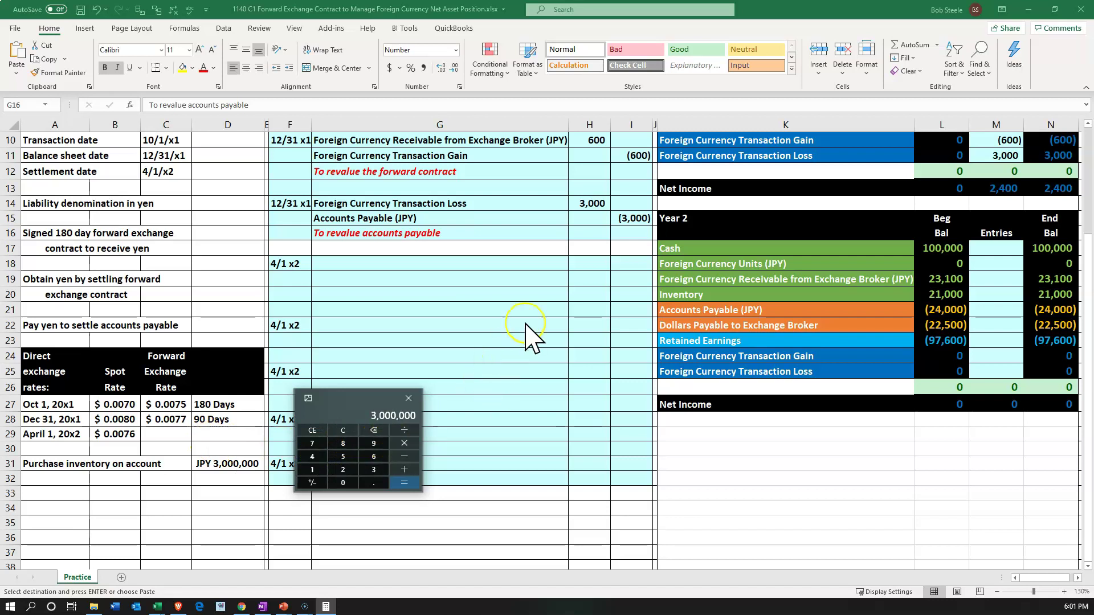
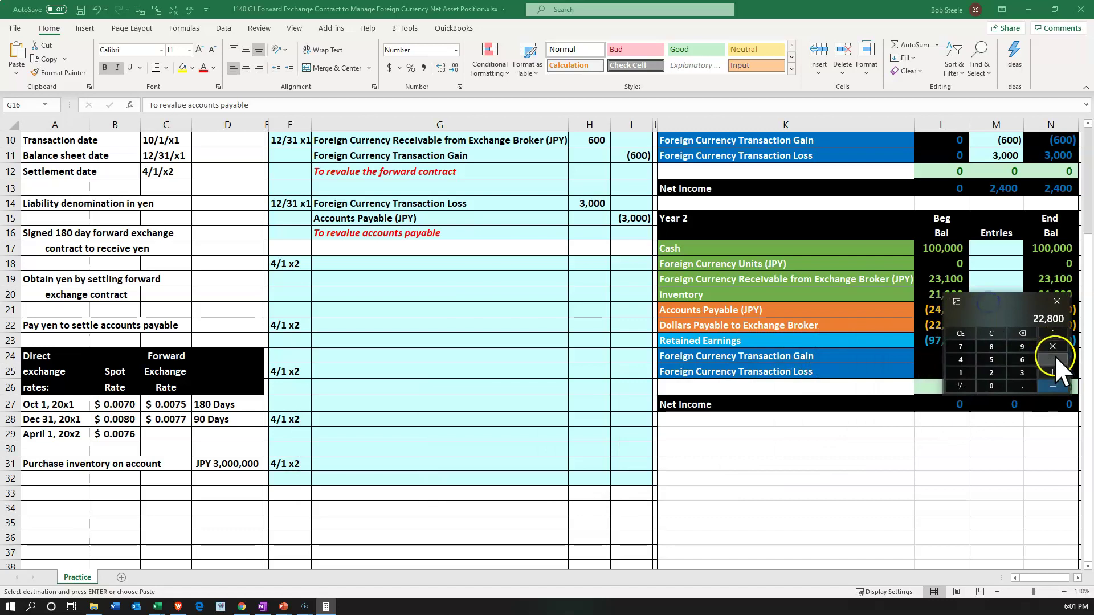
pyautogui.write('23,100')
pyautogui.press('Return')
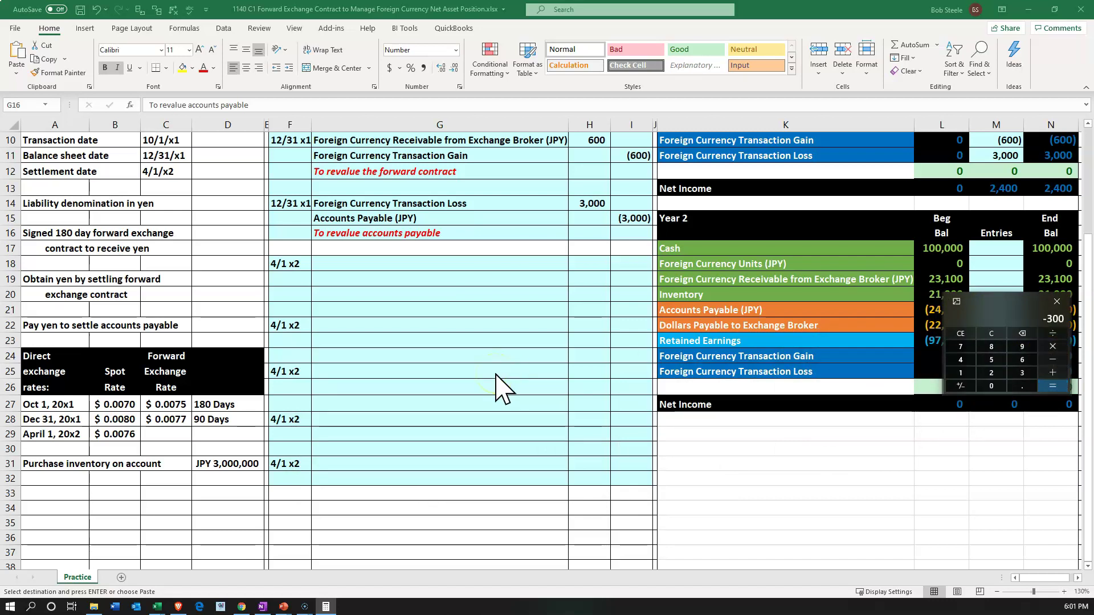
pyautogui.hotkey('alt', 'Tab')
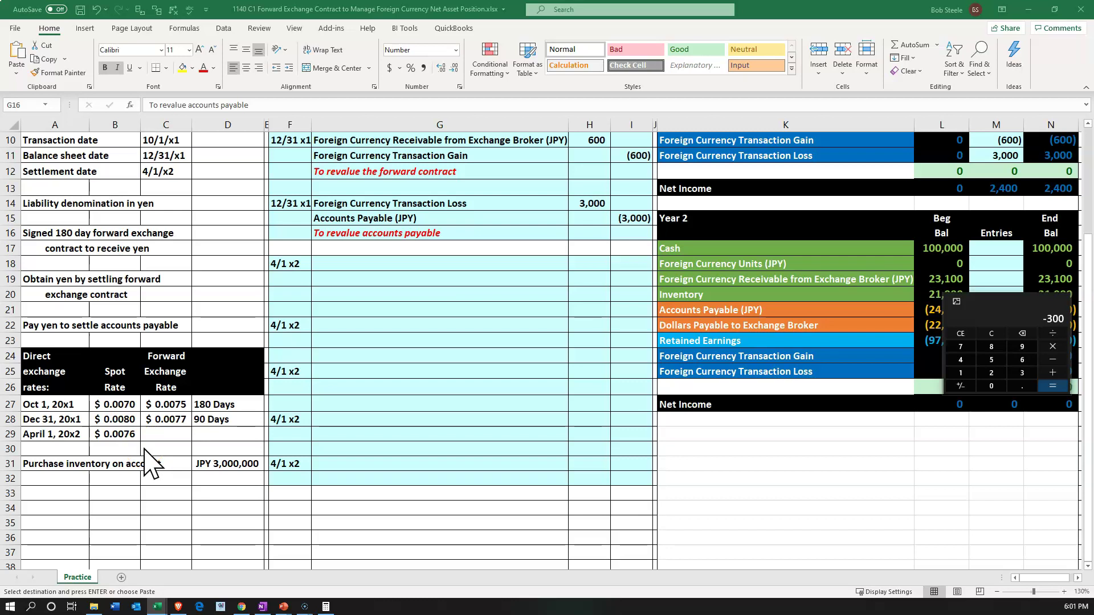
pyautogui.click(662, 294)
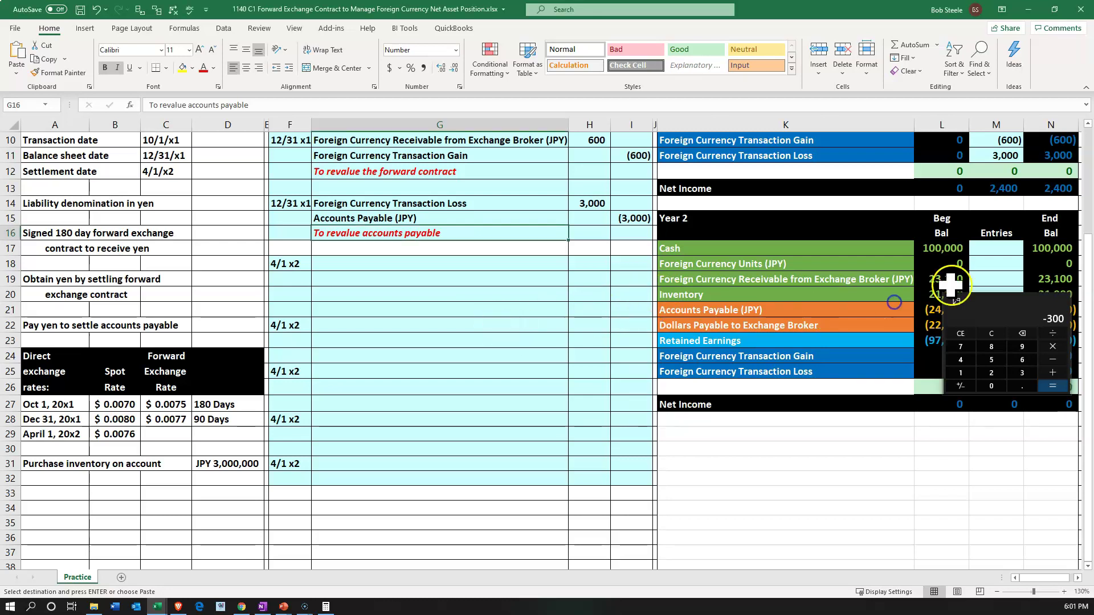
pyautogui.hotkey('alt', 'F4')
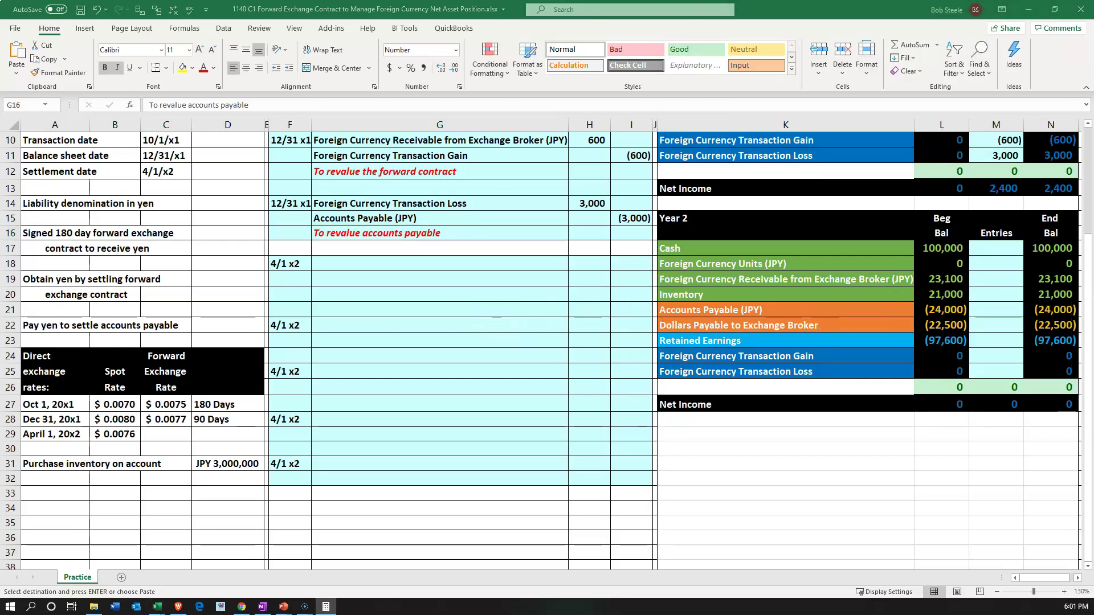
# Begin the first 4/1 x2 entry by linking G18 to the Foreign Currency Transaction Loss account name in K25
pyautogui.click(377, 267)
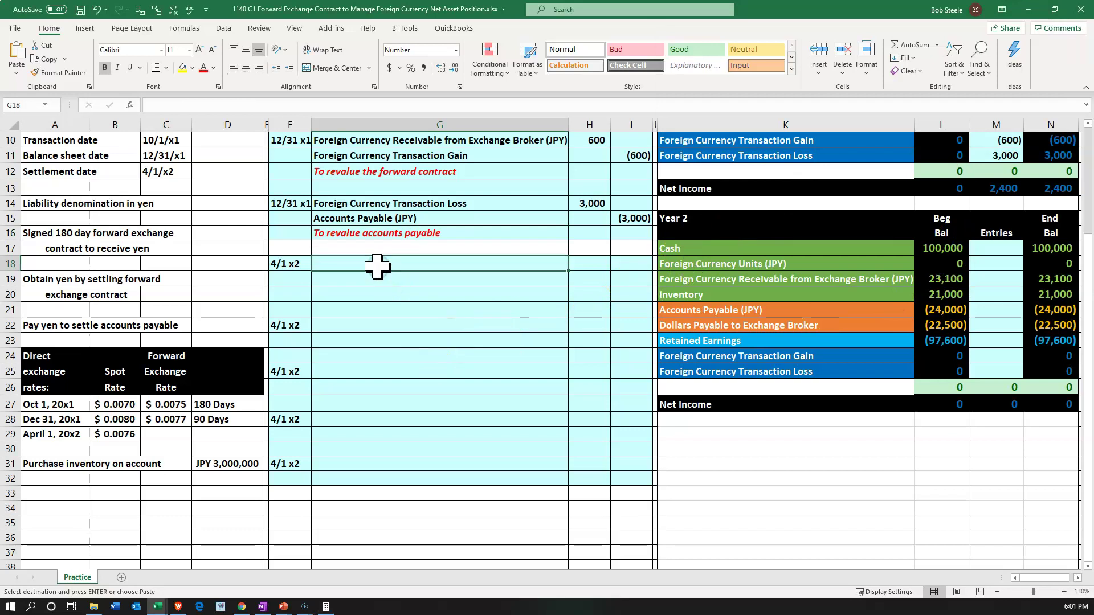
pyautogui.write('=')
pyautogui.press('Down')
pyautogui.press('Down')
pyautogui.press('Down')
pyautogui.press('Down')
pyautogui.press('Down')
pyautogui.press('Down')
pyautogui.press('Right')
pyautogui.press('Right')
pyautogui.press('Right')
pyautogui.press('Right')
pyautogui.press('Down')
pyautogui.press('Return')
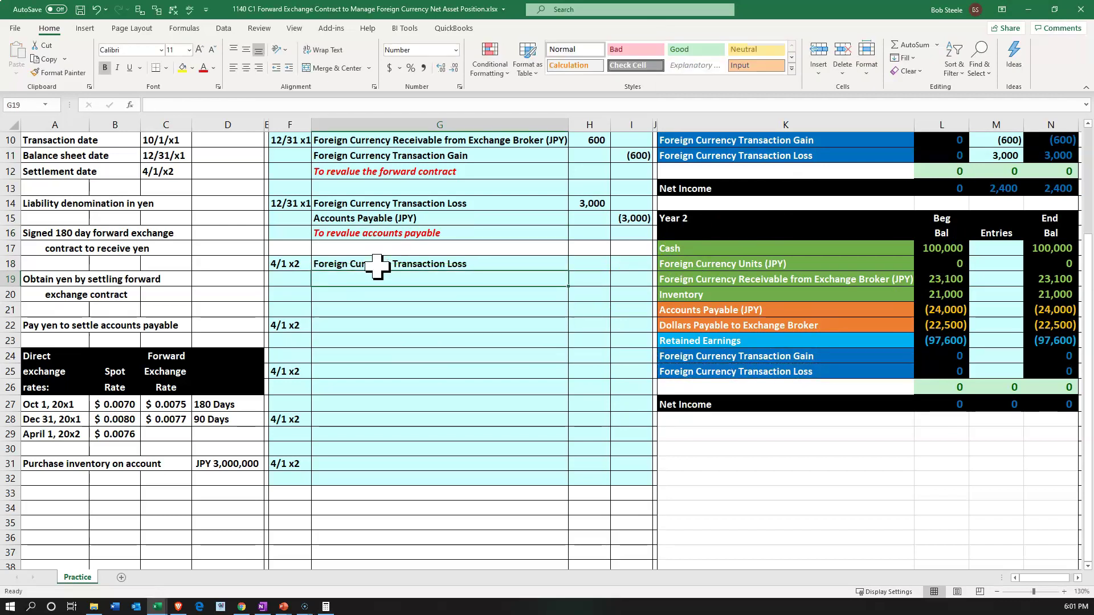
# Link the credit account name in G19 to Foreign Currency Receivable from Exchange Broker (JPY) in K19
pyautogui.write('=')
pyautogui.press('Right')
pyautogui.press('Right')
pyautogui.press('Right')
pyautogui.press('Right')
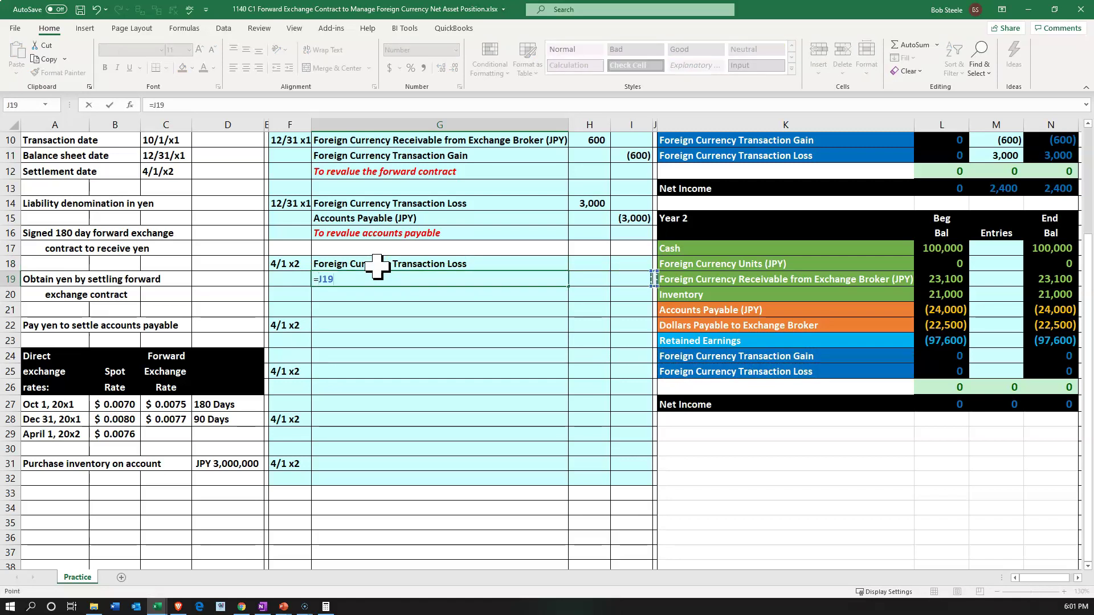
pyautogui.press('Return')
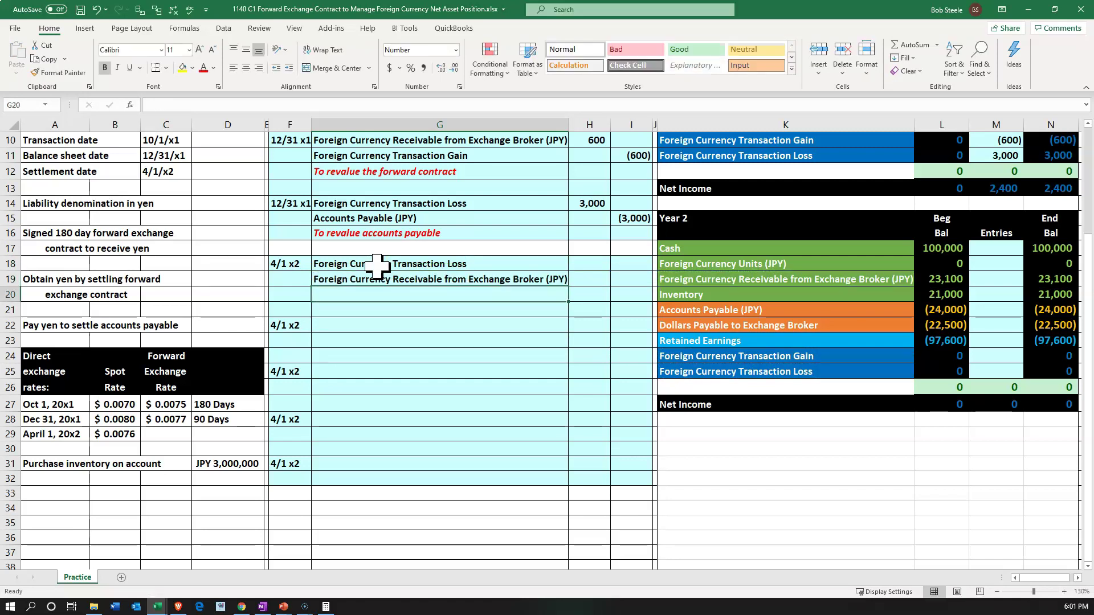
# Calculate the Foreign Currency Transaction Loss debit in H18 as =(C28-B29)*D31, the rate difference times the 3,000,000 yen
pyautogui.press('Up')
pyautogui.press('Up')
pyautogui.press('Right')
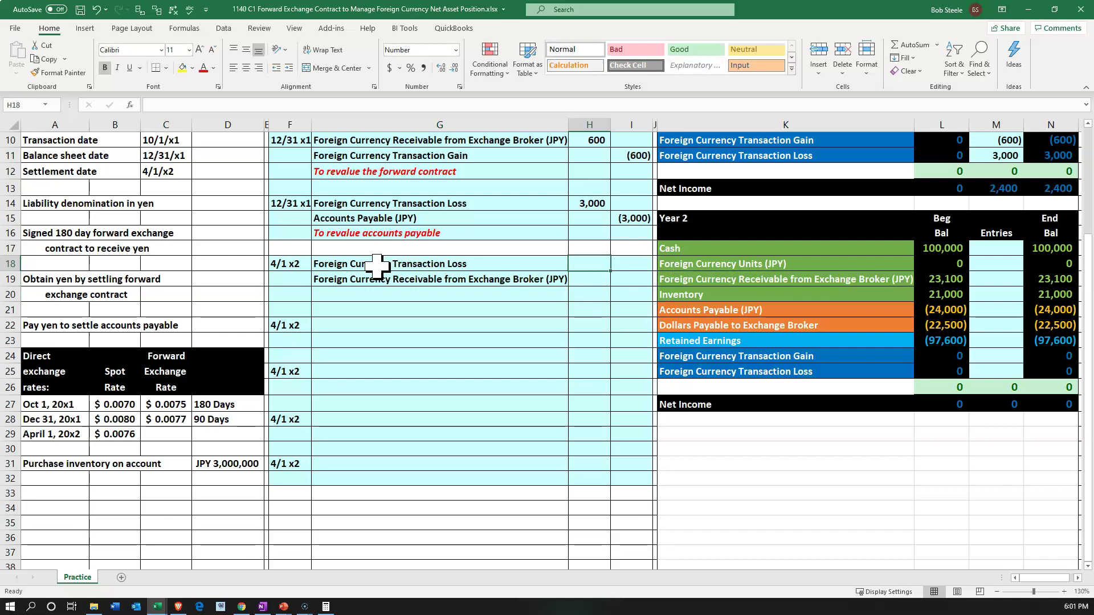
pyautogui.write('=(')
pyautogui.press('Left')
pyautogui.press('Left')
pyautogui.press('Left')
pyautogui.press('Down')
pyautogui.press('Down')
pyautogui.press('Down')
pyautogui.press('Down')
pyautogui.press('Down')
pyautogui.press('Down')
pyautogui.press('Down')
pyautogui.press('Down')
pyautogui.press('Down')
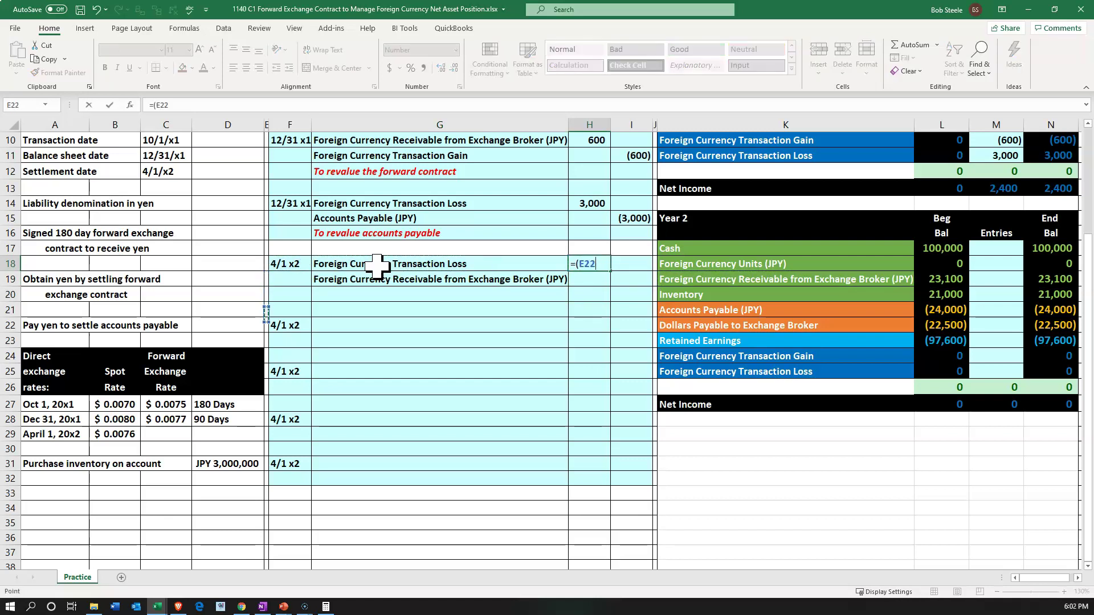
pyautogui.press('Down')
pyautogui.press('Left')
pyautogui.press('Left')
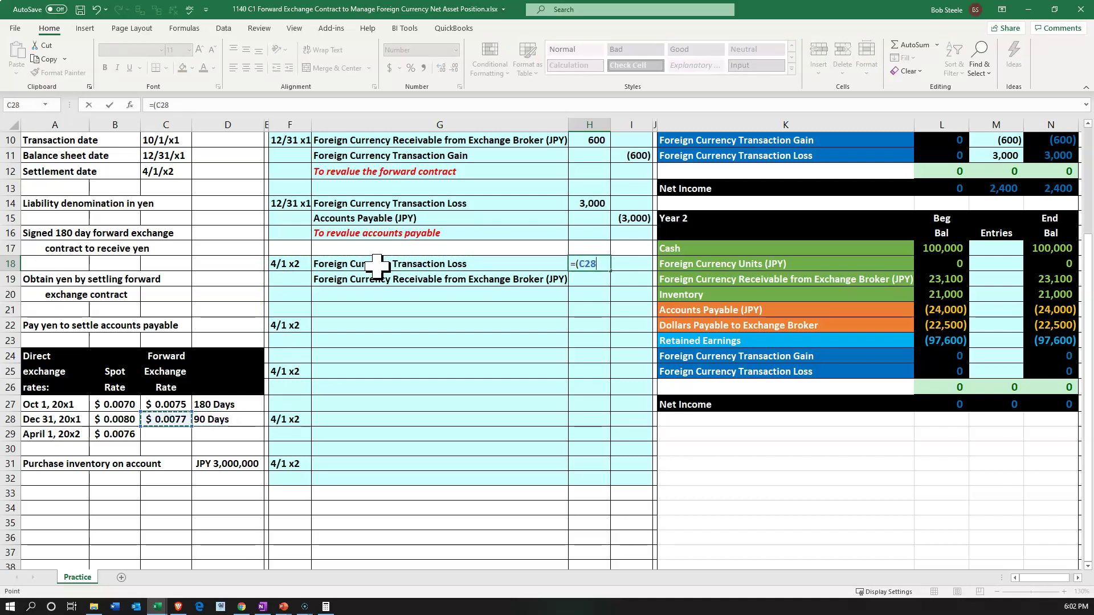
pyautogui.write('-')
pyautogui.press('Left')
pyautogui.press('Left')
pyautogui.press('Left')
pyautogui.press('Left')
pyautogui.press('Down')
pyautogui.press('Down')
pyautogui.press('Down')
pyautogui.press('Down')
pyautogui.press('Down')
pyautogui.press('Down')
pyautogui.press('Down')
pyautogui.press('Down')
pyautogui.press('Down')
pyautogui.press('Down')
pyautogui.press('Down')
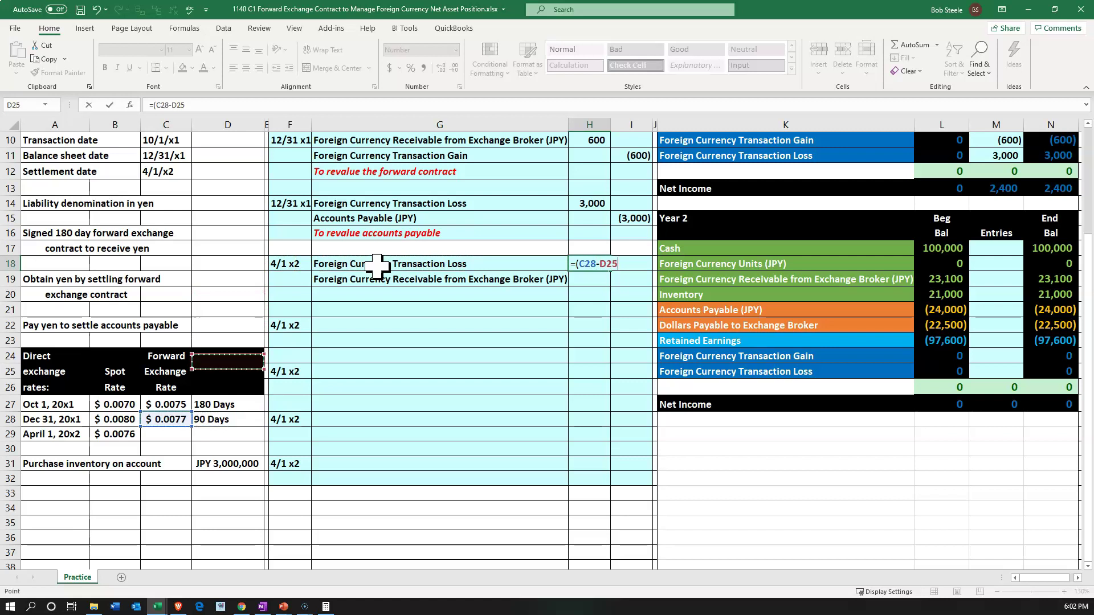
pyautogui.press('Left')
pyautogui.press('Left')
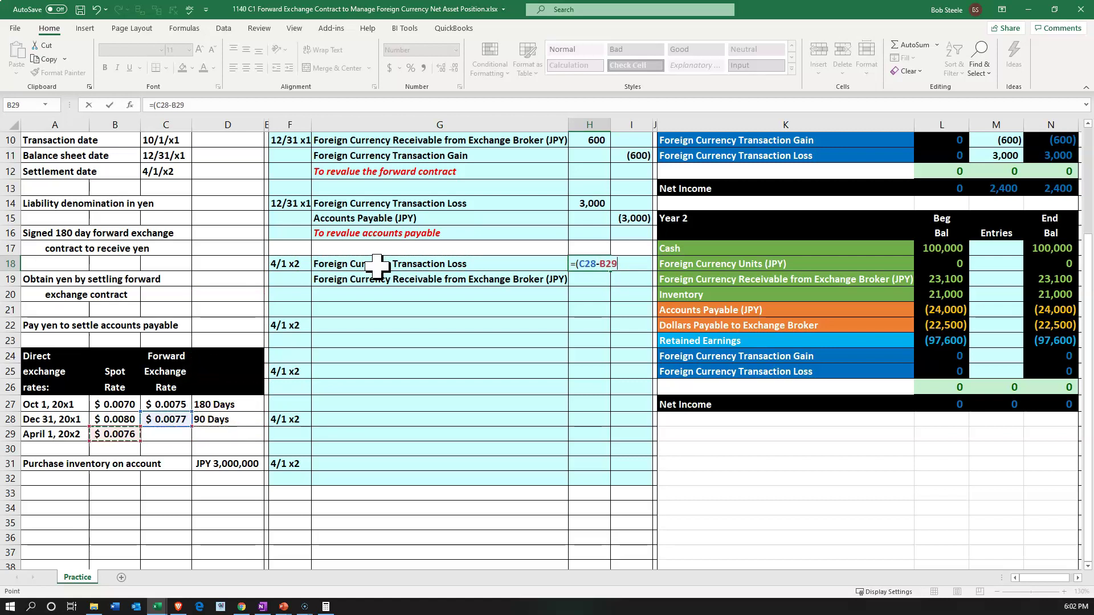
pyautogui.write(')*')
pyautogui.press('Left')
pyautogui.press('Left')
pyautogui.press('Left')
pyautogui.press('Down')
pyautogui.press('Down')
pyautogui.press('Down')
pyautogui.press('Down')
pyautogui.press('Down')
pyautogui.press('Down')
pyautogui.press('Down')
pyautogui.press('Down')
pyautogui.press('Down')
pyautogui.press('Down')
pyautogui.press('Down')
pyautogui.press('Left')
pyautogui.press('Down')
pyautogui.press('Down')
pyautogui.press('Return')
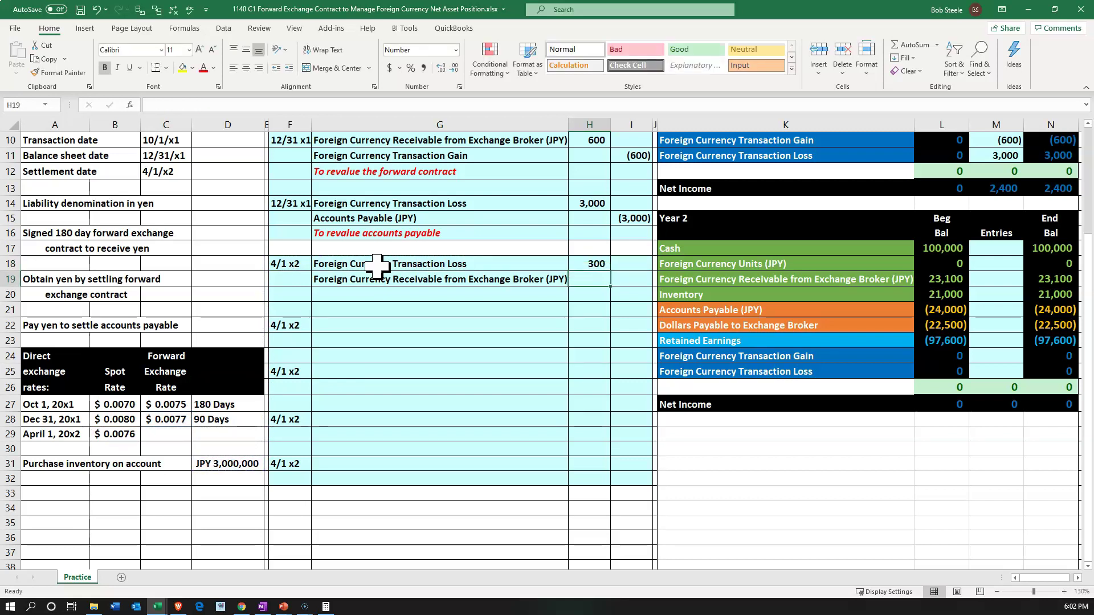
# Enter the credit to Foreign Currency Receivable from Exchange Broker (JPY) in I19 as the negative of H18
pyautogui.press('Right')
pyautogui.write('=-')
pyautogui.press('Left')
pyautogui.press('Up')
pyautogui.press('Return')
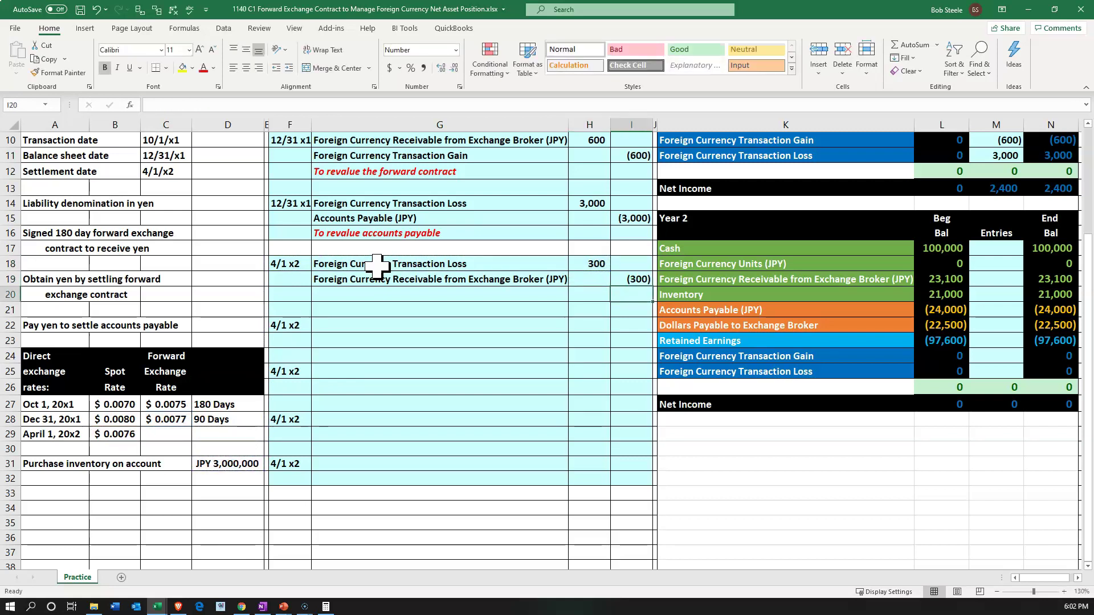
# Post the loss debit to the Year 2 balances by linking M25, Foreign Currency Transaction Loss entries, to H18
pyautogui.moveTo(377, 265); pyautogui.dragTo(575, 259)
pyautogui.click(981, 370)
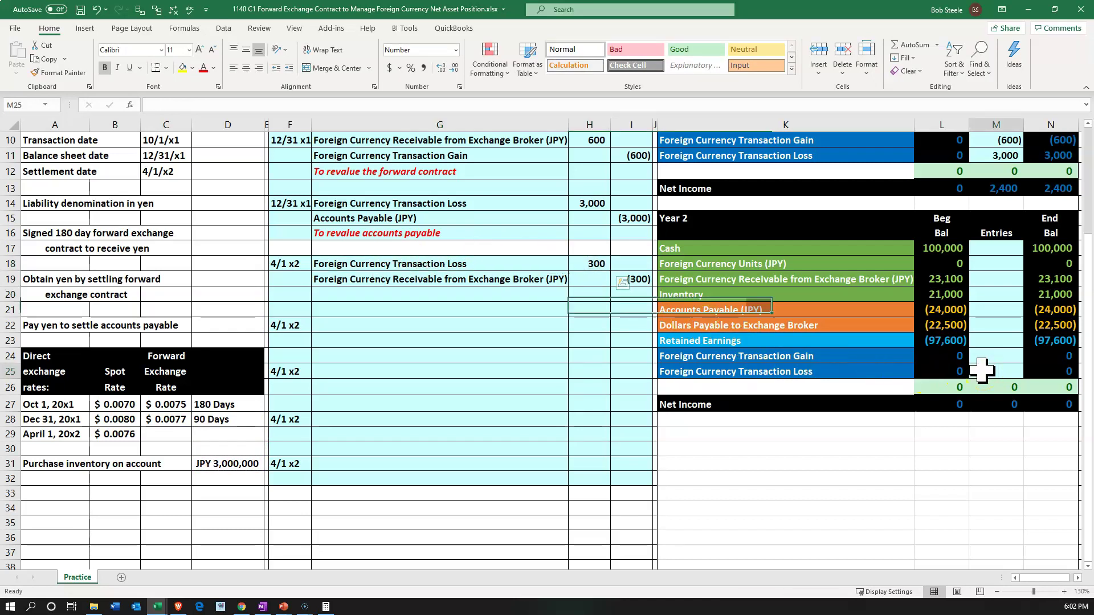
pyautogui.write('=')
pyautogui.press('Left')
pyautogui.press('Left')
pyautogui.press('Left')
pyautogui.press('Left')
pyautogui.press('Up')
pyautogui.press('Up')
pyautogui.press('Up')
pyautogui.press('Up')
pyautogui.press('Up')
pyautogui.press('Up')
pyautogui.press('Up')
pyautogui.press('Left')
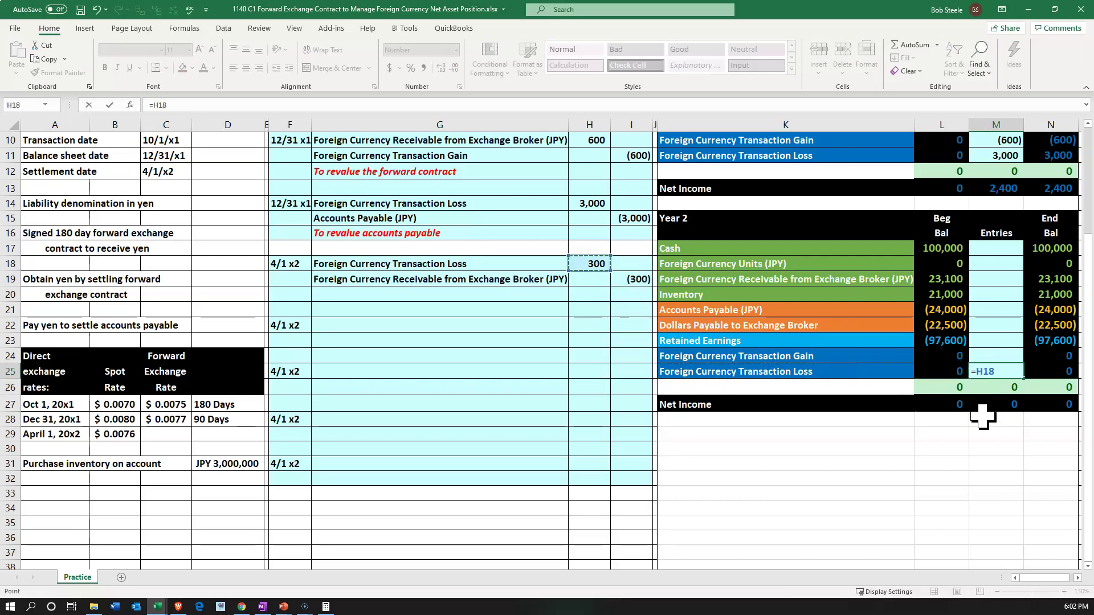
pyautogui.press('Return')
# Post the receivable credit to the Year 2 balances by linking M19 to I19
pyautogui.moveTo(527, 285); pyautogui.dragTo(619, 281)
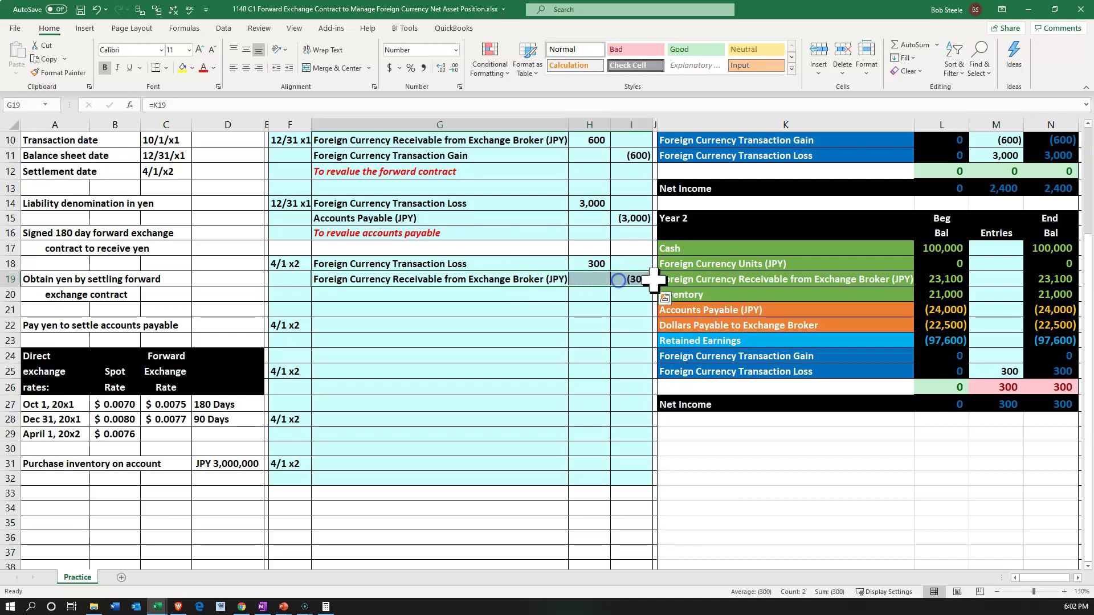
pyautogui.click(977, 279)
pyautogui.write('=')
pyautogui.press('Left')
pyautogui.press('Left')
pyautogui.press('Left')
pyautogui.press('Left')
pyautogui.press('Return')
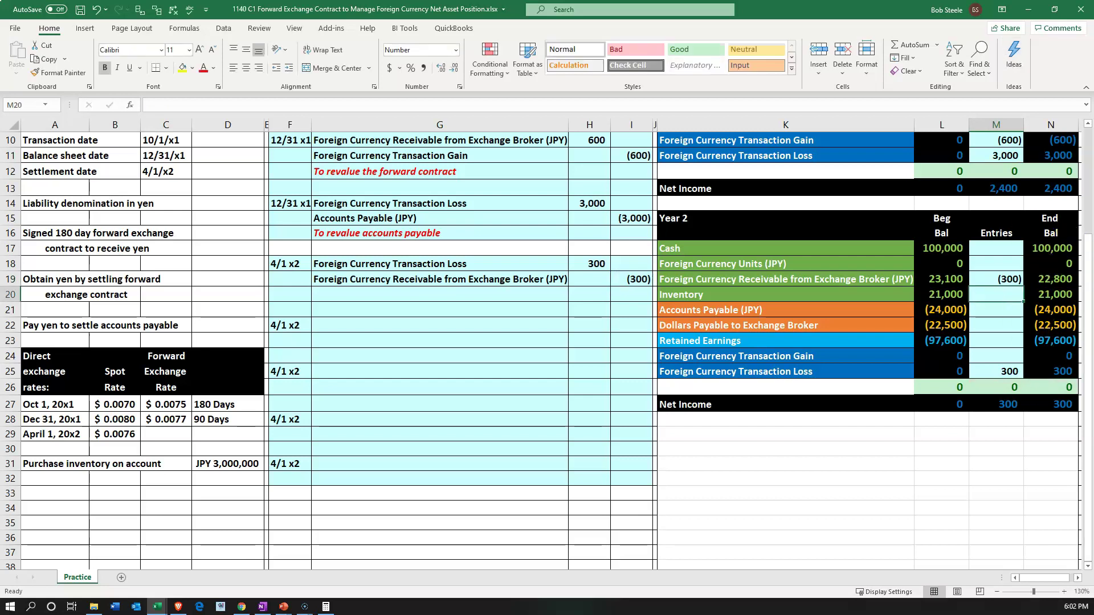
# Check the yen receivable's balance on the calculator as 3,000,000 times the .0076 spot rate, then close it
pyautogui.click(326, 606)
pyautogui.moveTo(1027, 240); pyautogui.dragTo(980, 326)
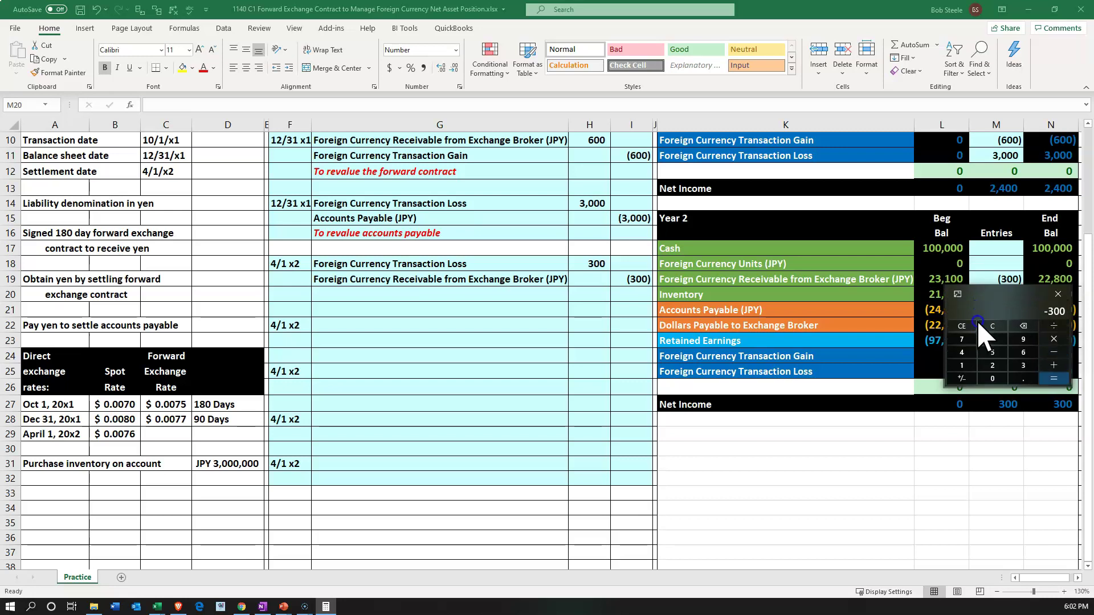
pyautogui.click(987, 327)
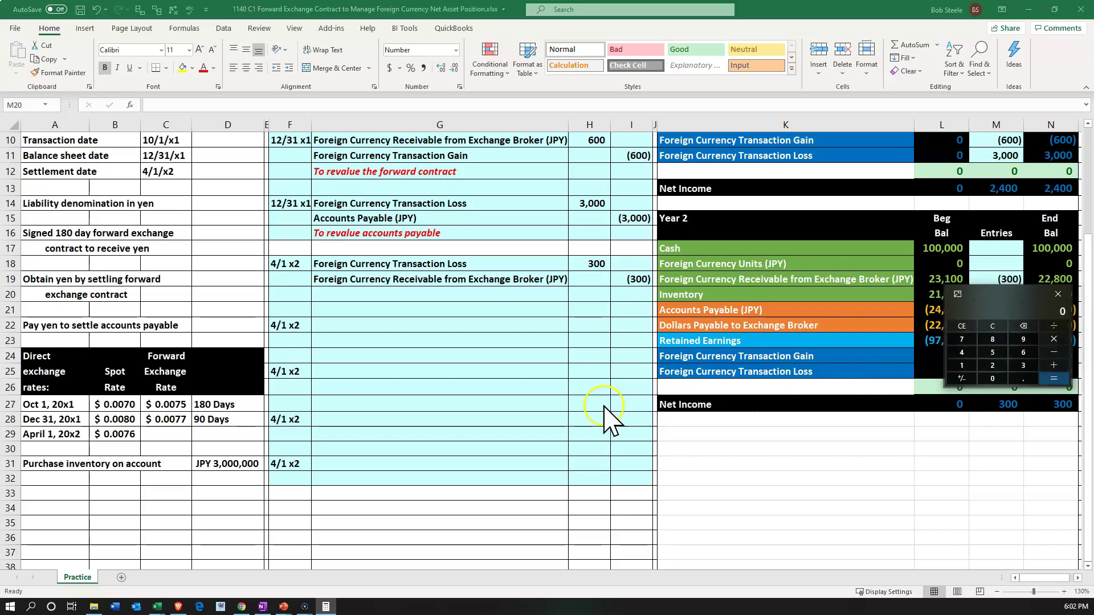
pyautogui.write('3000000')
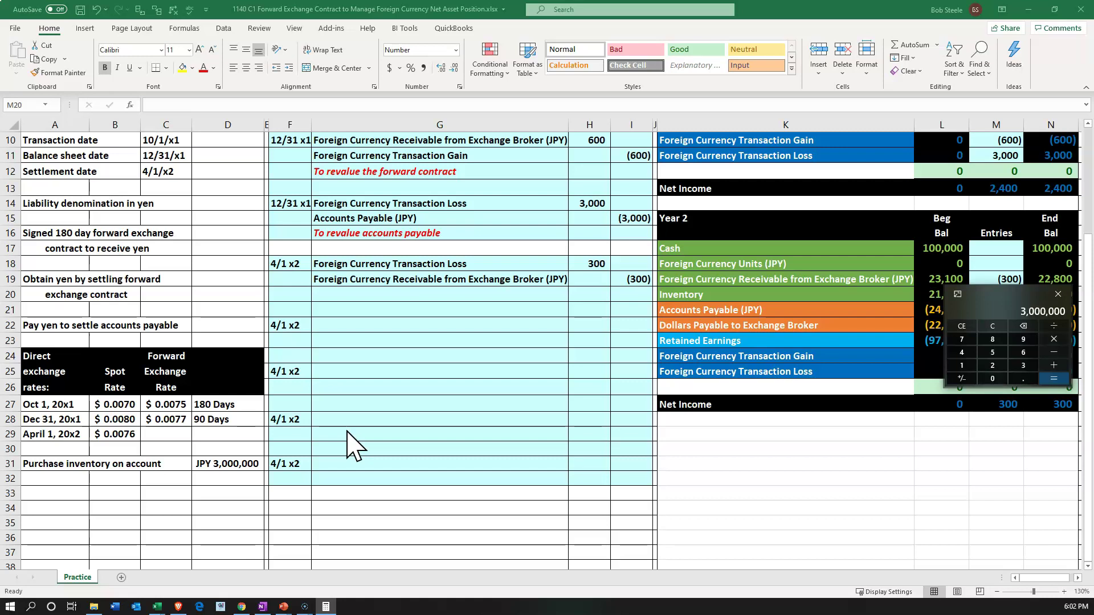
pyautogui.write('*.0076')
pyautogui.press('Return')
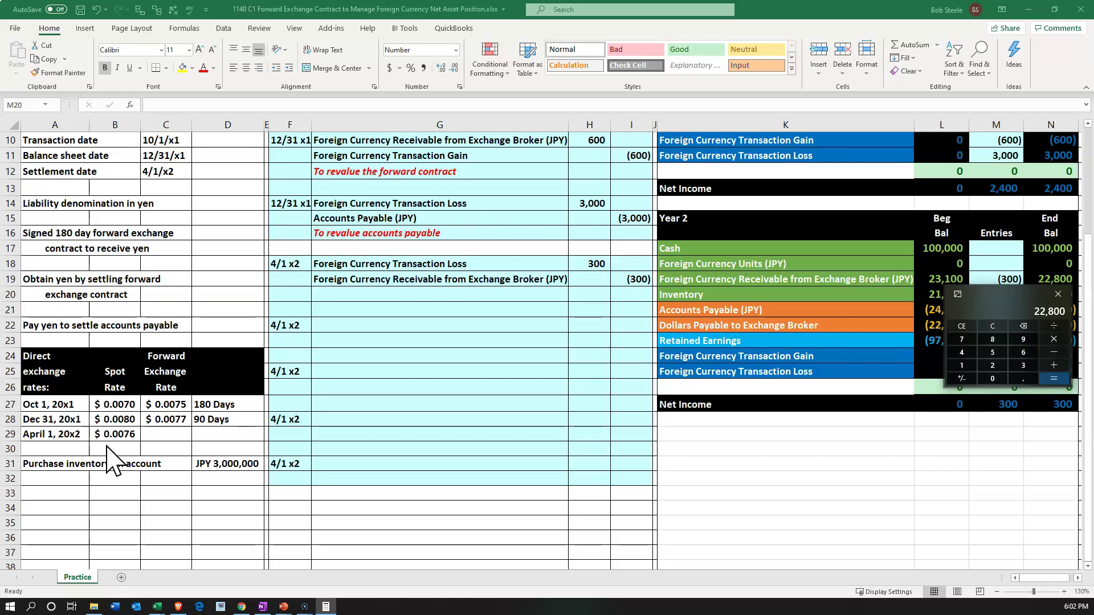
pyautogui.moveTo(1008, 299); pyautogui.dragTo(963, 42)
pyautogui.click(1013, 37)
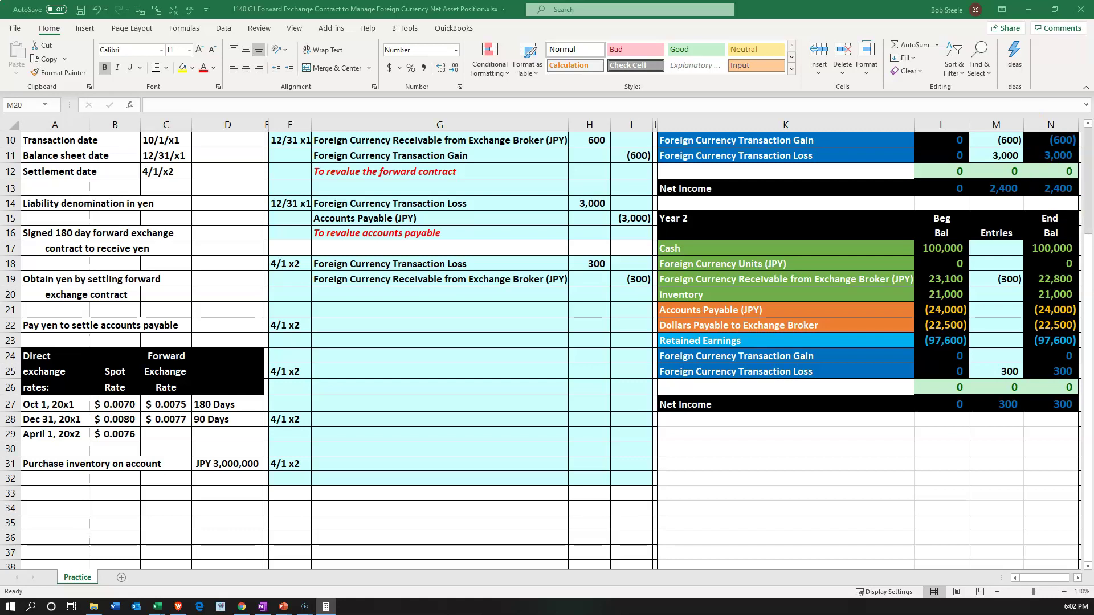
# Calculate the change in accounts payable on the calculator as 3,000,000 times the 0.0076 spot rate minus 24,000
pyautogui.moveTo(1093, 262); pyautogui.dragTo(993, 337)
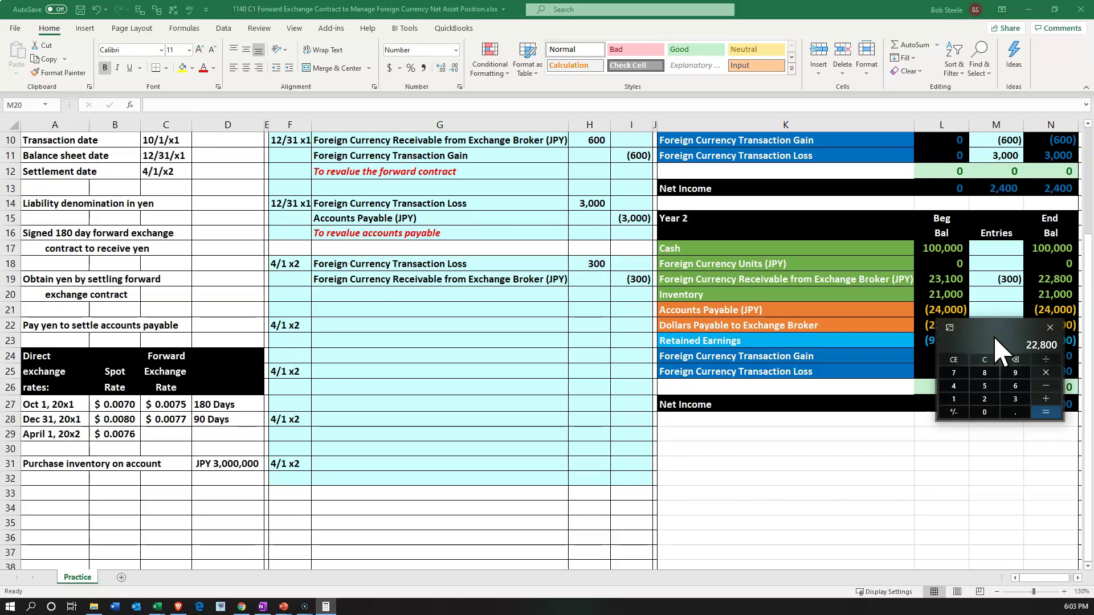
pyautogui.click(984, 358)
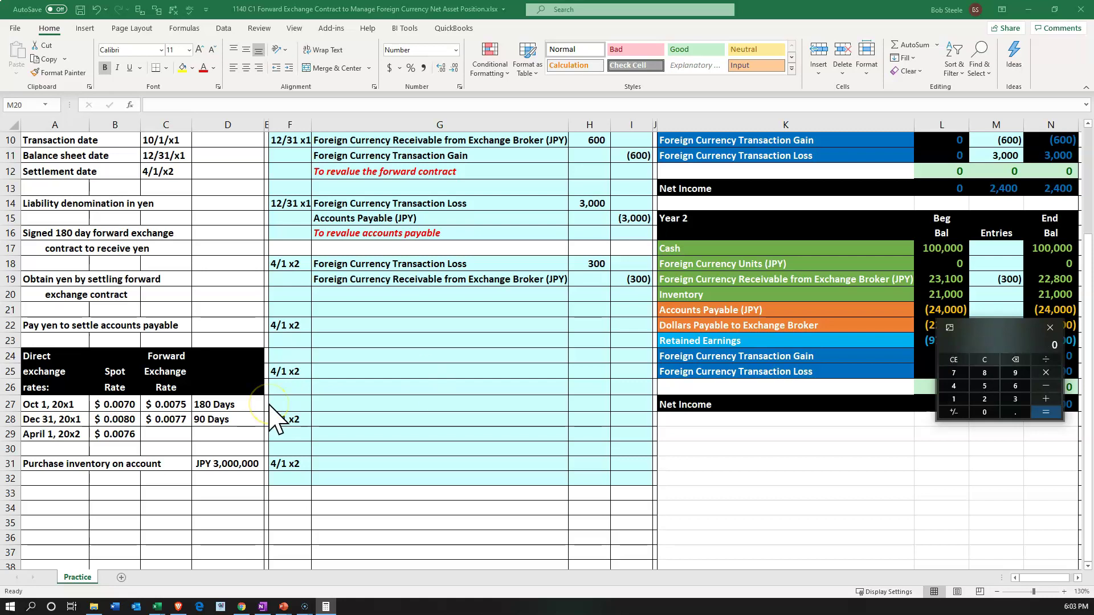
pyautogui.write('3000000')
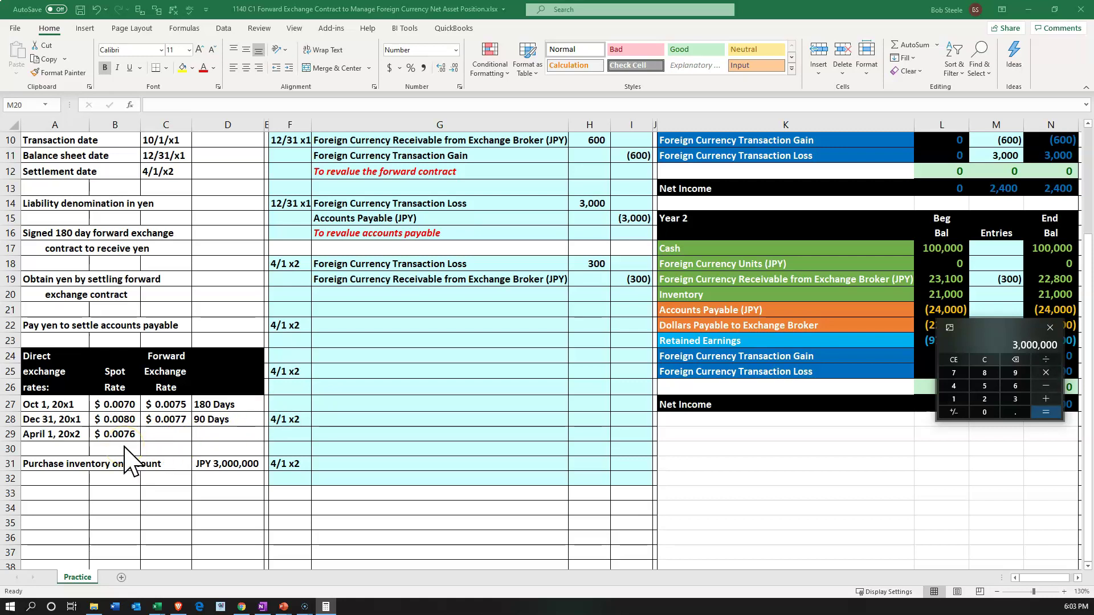
pyautogui.write('*0.0076')
pyautogui.press('Return')
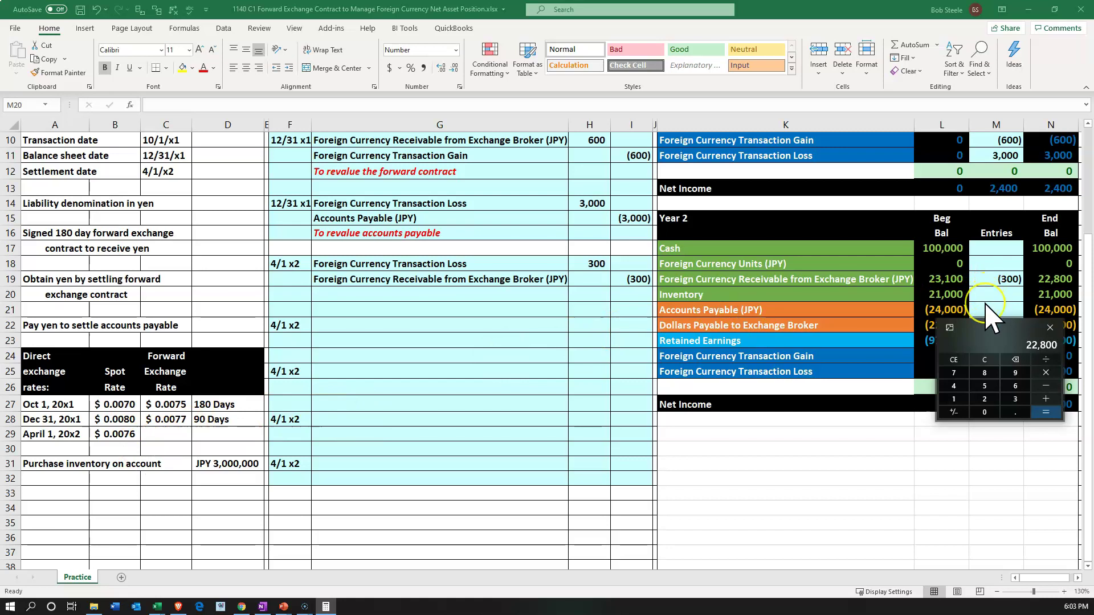
pyautogui.write('-240')
pyautogui.write('00')
pyautogui.press('Return')
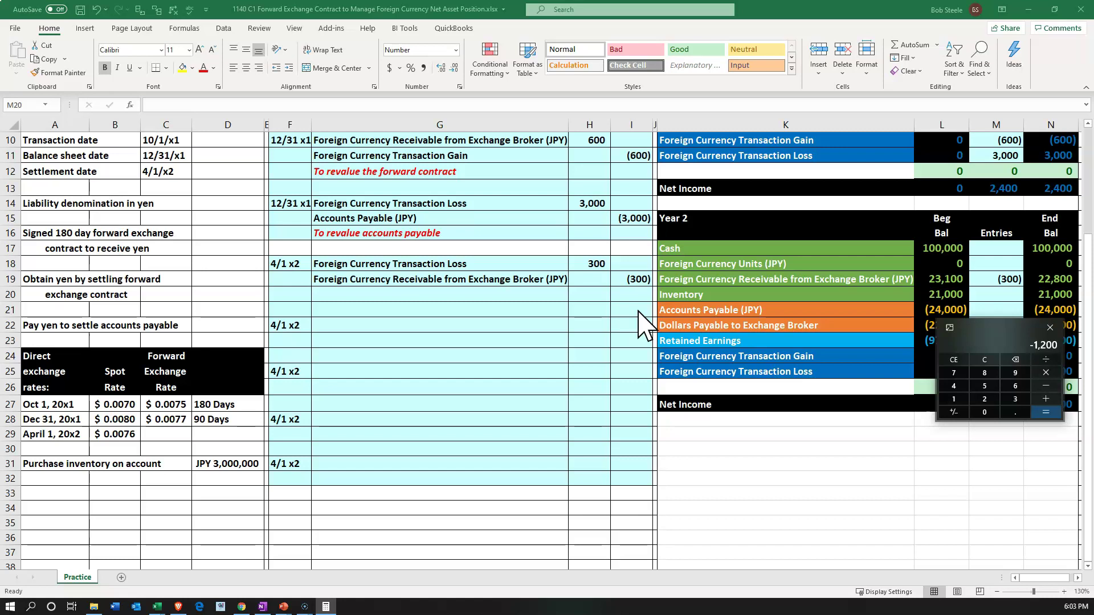
# Begin the second 4/1 x2 entry by linking G22 to the Accounts Payable (JPY) account name in K21
pyautogui.click(755, 312)
pyautogui.click(347, 324)
pyautogui.write('+')
pyautogui.press('Right')
pyautogui.press('Right')
pyautogui.press('Right')
pyautogui.press('Right')
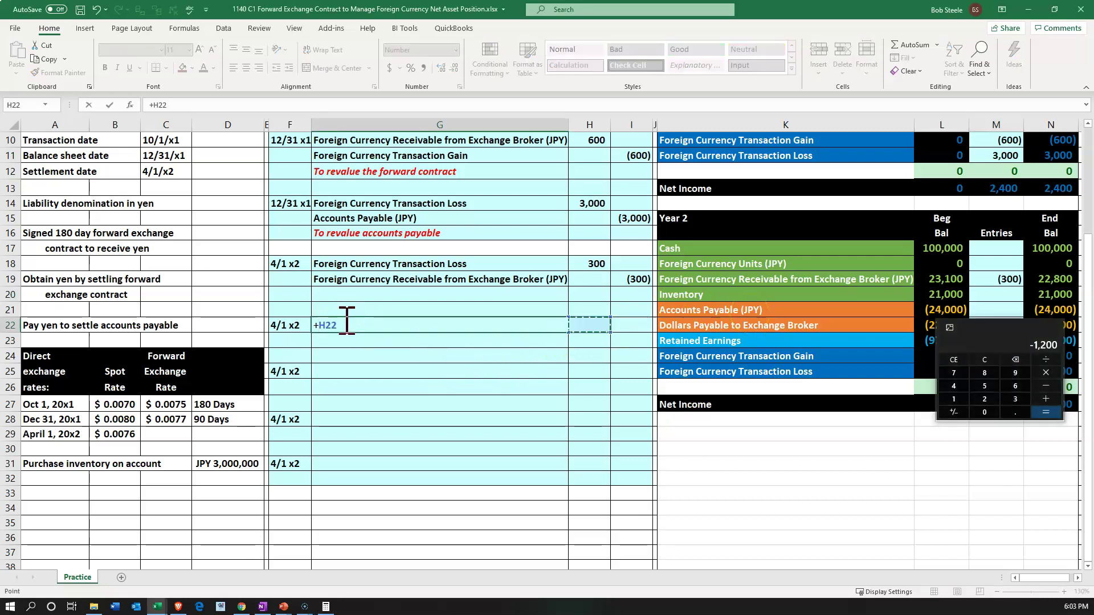
pyautogui.press('Up')
pyautogui.press('Return')
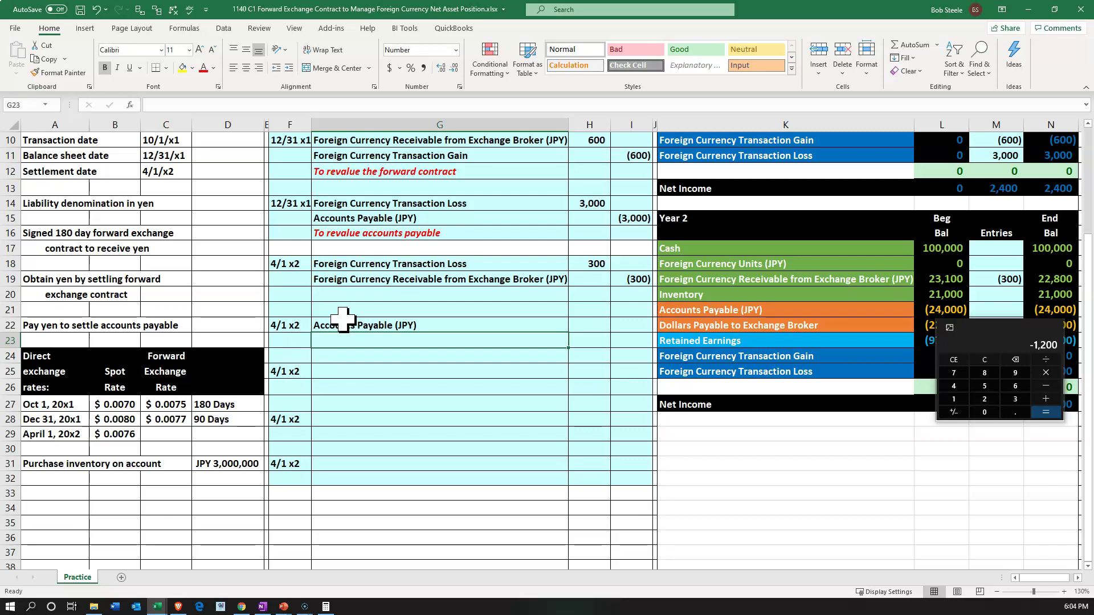
# Link the credit account name in G23 to Foreign Currency Transaction Gain in K24, and close the calculator
pyautogui.write('=')
pyautogui.press('Right')
pyautogui.press('Right')
pyautogui.press('Right')
pyautogui.press('Right')
pyautogui.press('Down')
pyautogui.press('Return')
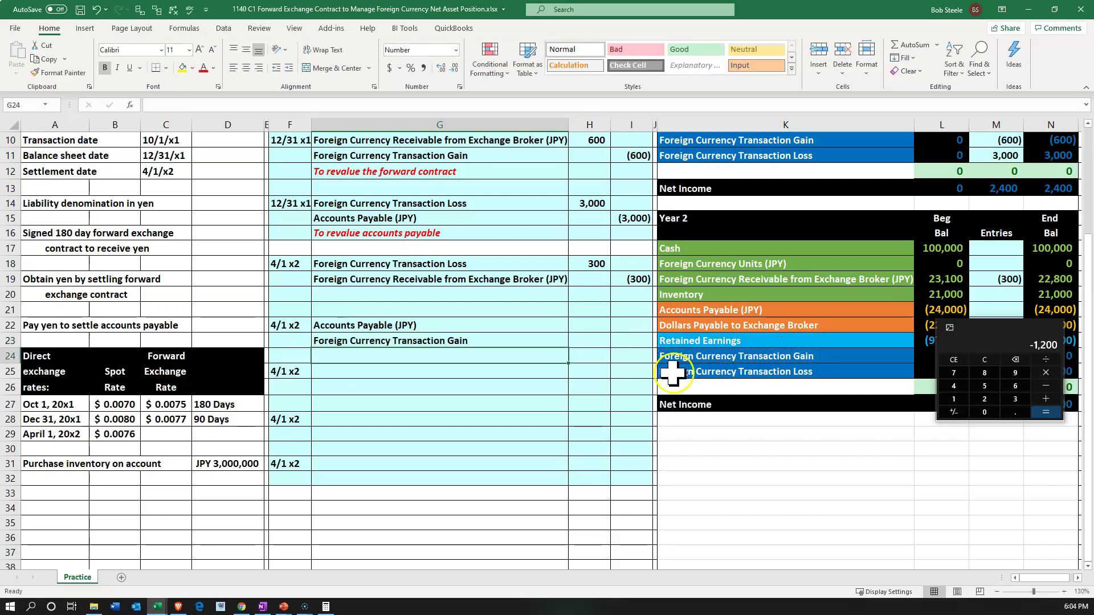
pyautogui.click(1051, 327)
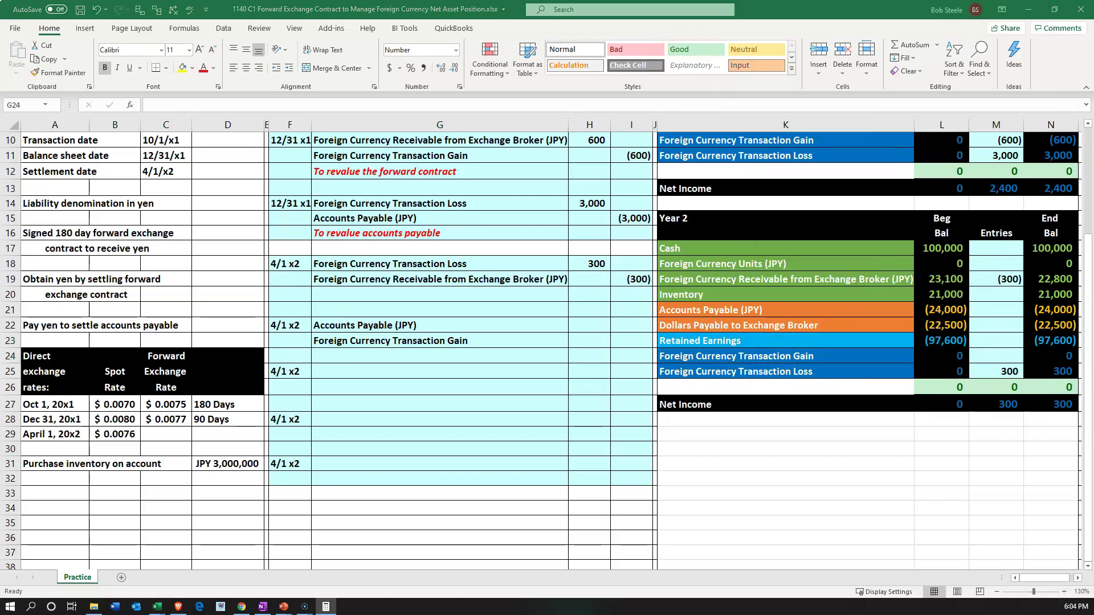
# Enter the Accounts Payable debit in H22 as the spot rate difference (B28-B29) multiplied by the JPY 3,000,000 in D31
pyautogui.click(589, 323)
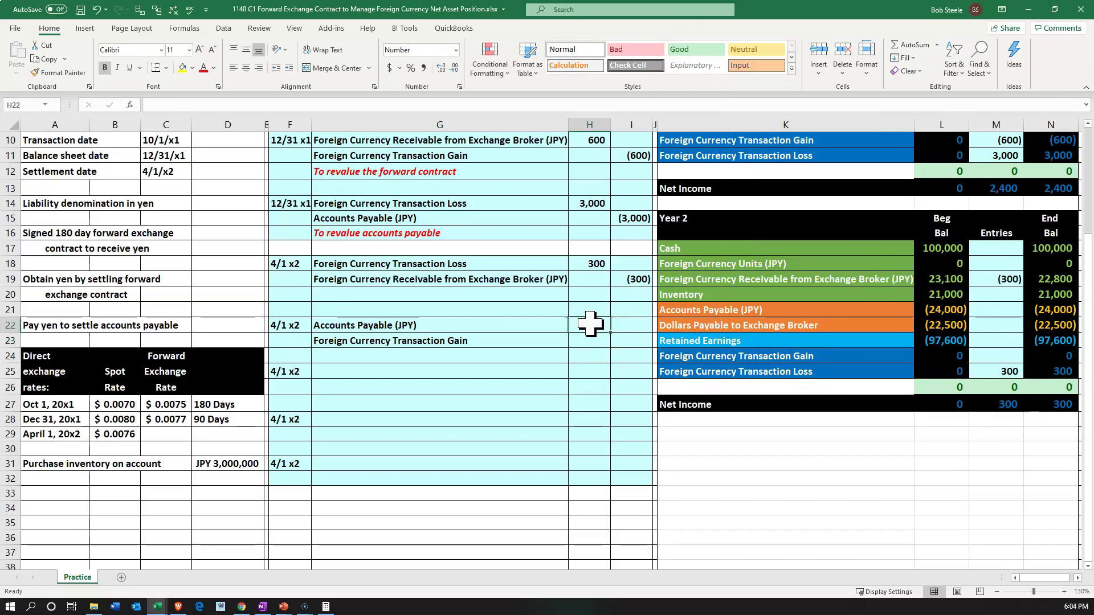
pyautogui.write('=')
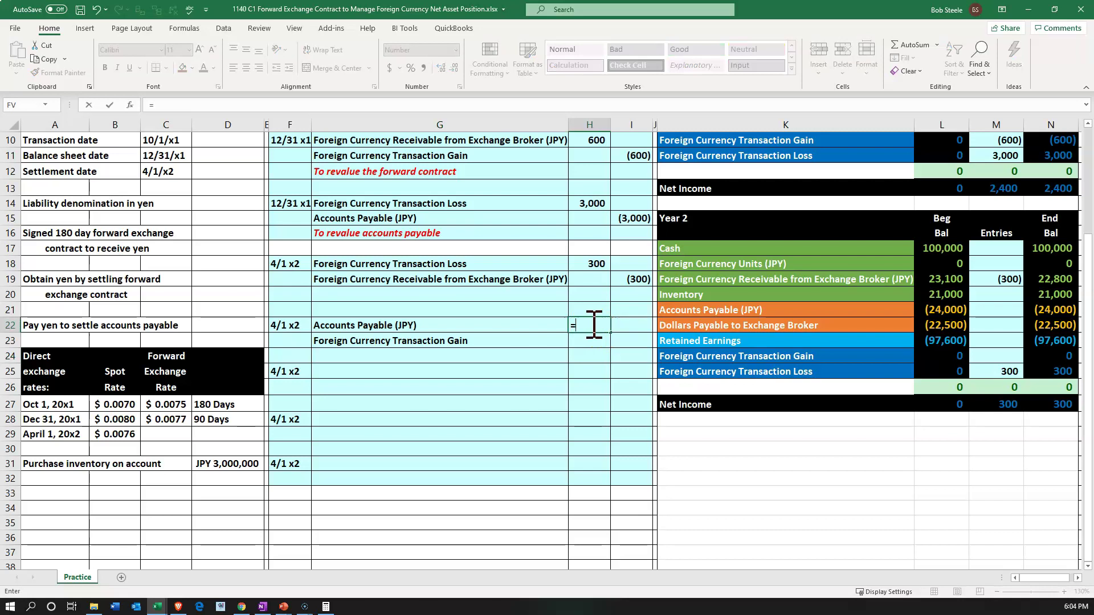
pyautogui.write('(')
pyautogui.press('Left')
pyautogui.press('Left')
pyautogui.press('Left')
pyautogui.press('Left')
pyautogui.press('Left')
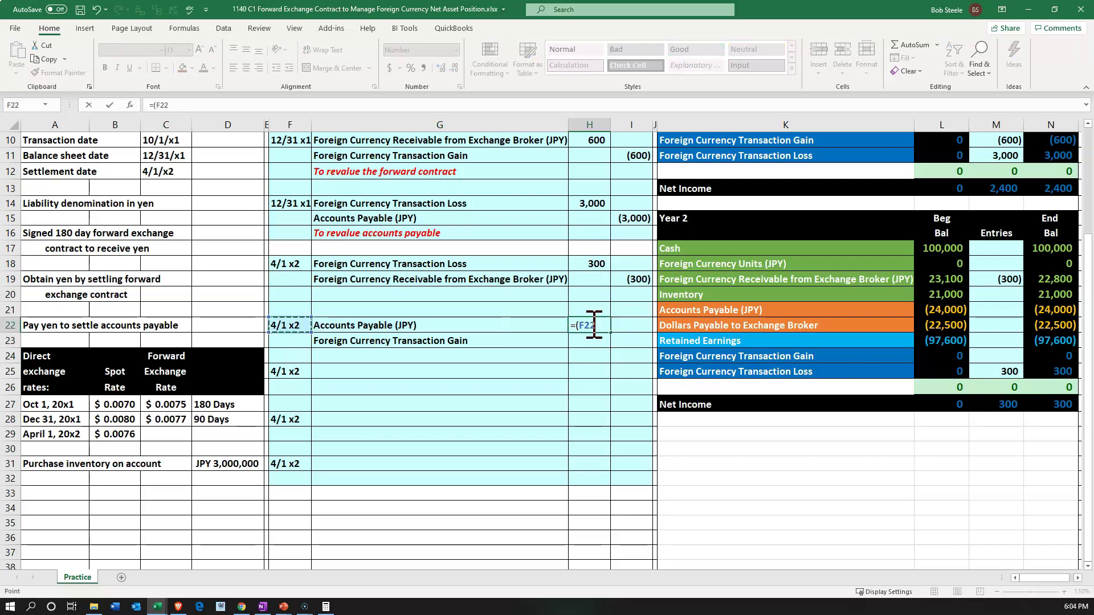
pyautogui.press('Down')
pyautogui.press('Down')
pyautogui.press('Down')
pyautogui.press('Down')
pyautogui.press('Down')
pyautogui.press('Down')
pyautogui.press('Left')
pyautogui.write('-')
pyautogui.press('Left')
pyautogui.press('Left')
pyautogui.press('Left')
pyautogui.press('Left')
pyautogui.press('Down')
pyautogui.press('Down')
pyautogui.press('Down')
pyautogui.press('Down')
pyautogui.press('Down')
pyautogui.press('Down')
pyautogui.press('Left')
pyautogui.press('Left')
pyautogui.press('Down')
pyautogui.write(')*')
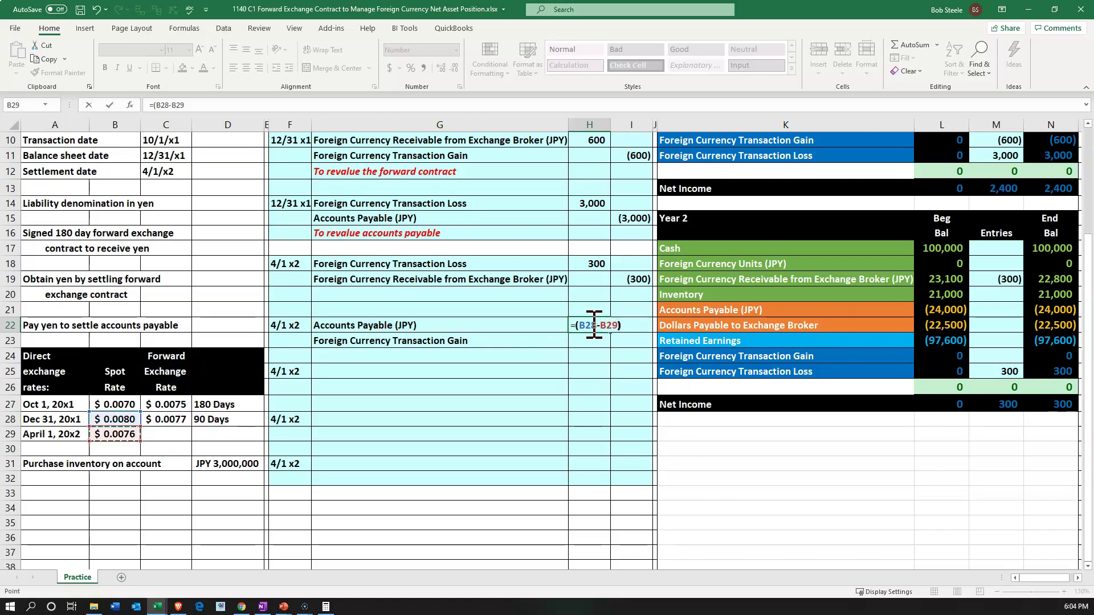
pyautogui.press('Left')
pyautogui.press('Left')
pyautogui.press('Left')
pyautogui.press('Left')
pyautogui.press('Down')
pyautogui.press('Down')
pyautogui.press('Down')
pyautogui.press('Down')
pyautogui.press('Down')
pyautogui.press('Down')
pyautogui.press('Down')
pyautogui.press('Down')
pyautogui.press('Down')
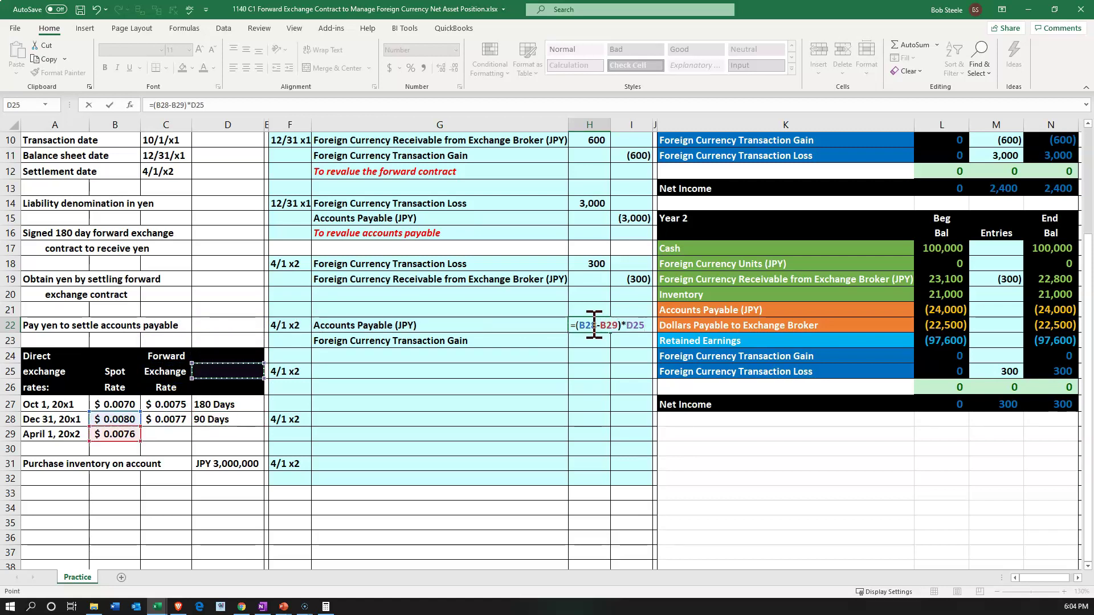
pyautogui.press('Return')
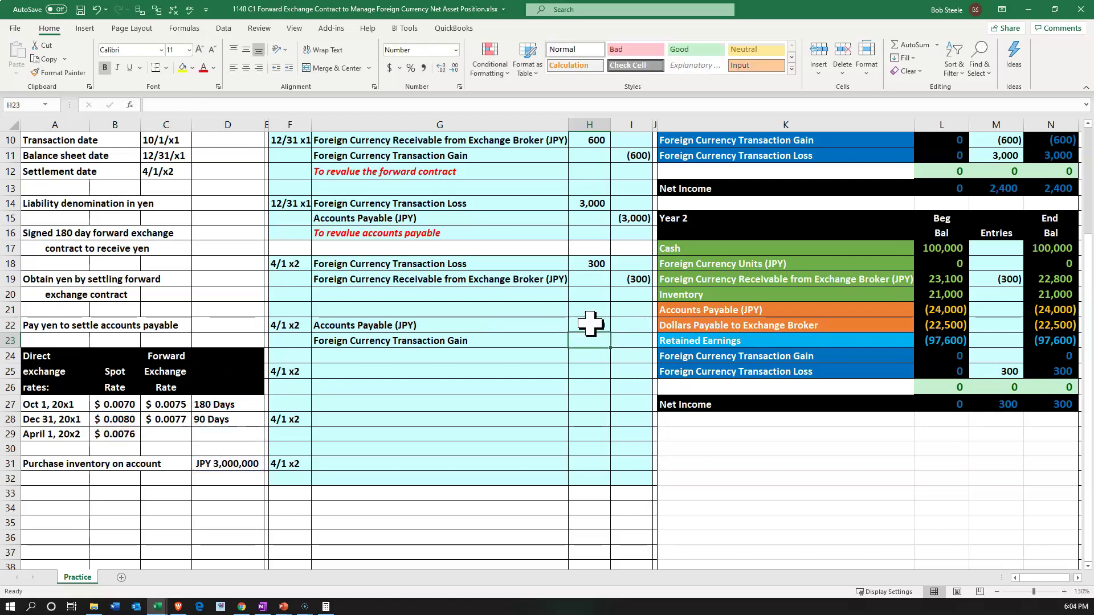
# Set the Foreign Currency Transaction Gain credit in I23 to the negative of the debit in H22
pyautogui.press('Right')
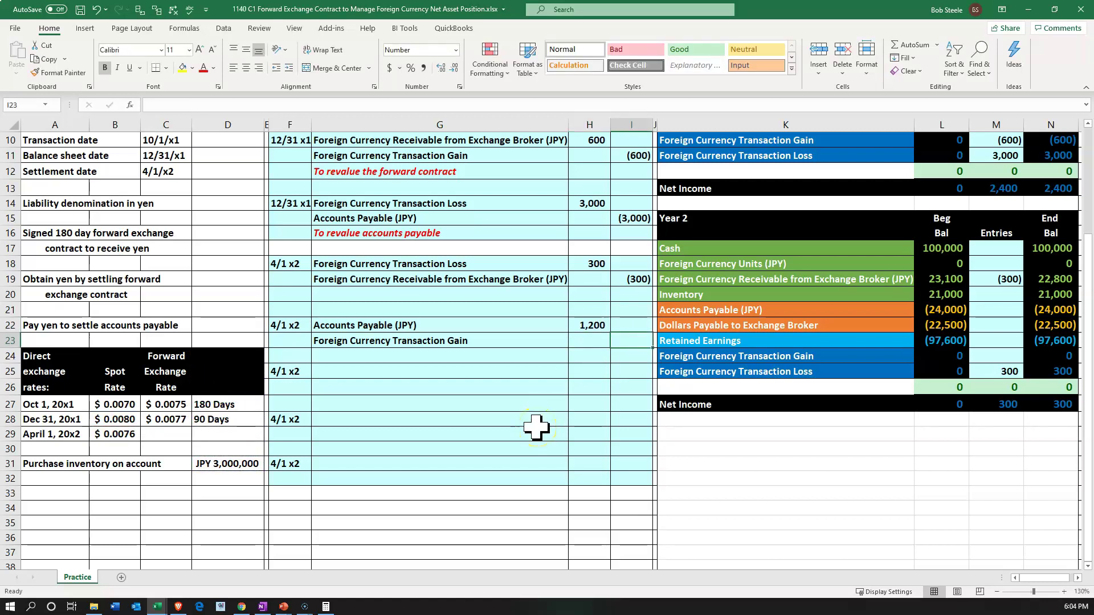
pyautogui.write('-')
pyautogui.press('Up')
pyautogui.press('Left')
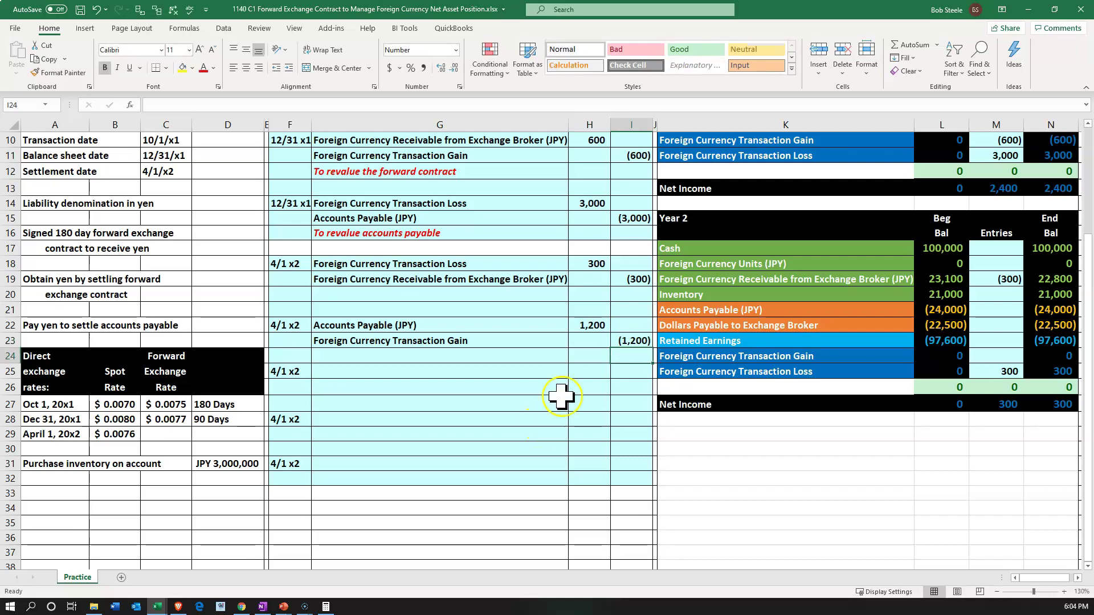
# Post the payable debit to Year 2 by linking the Accounts Payable (JPY) entry in M21 to H22
pyautogui.moveTo(542, 325); pyautogui.dragTo(574, 324)
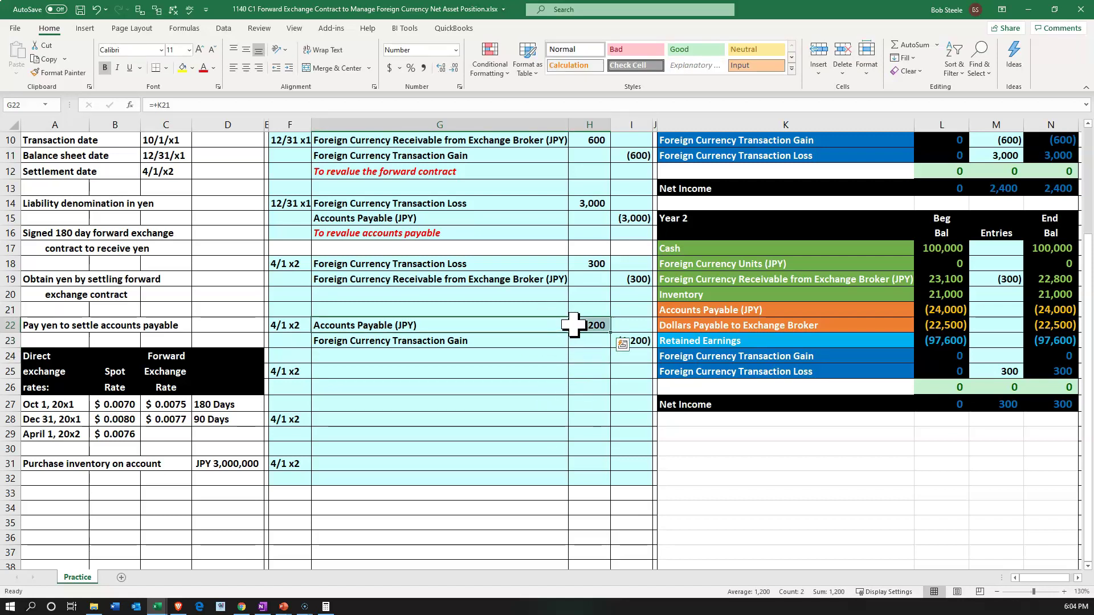
pyautogui.click(721, 308)
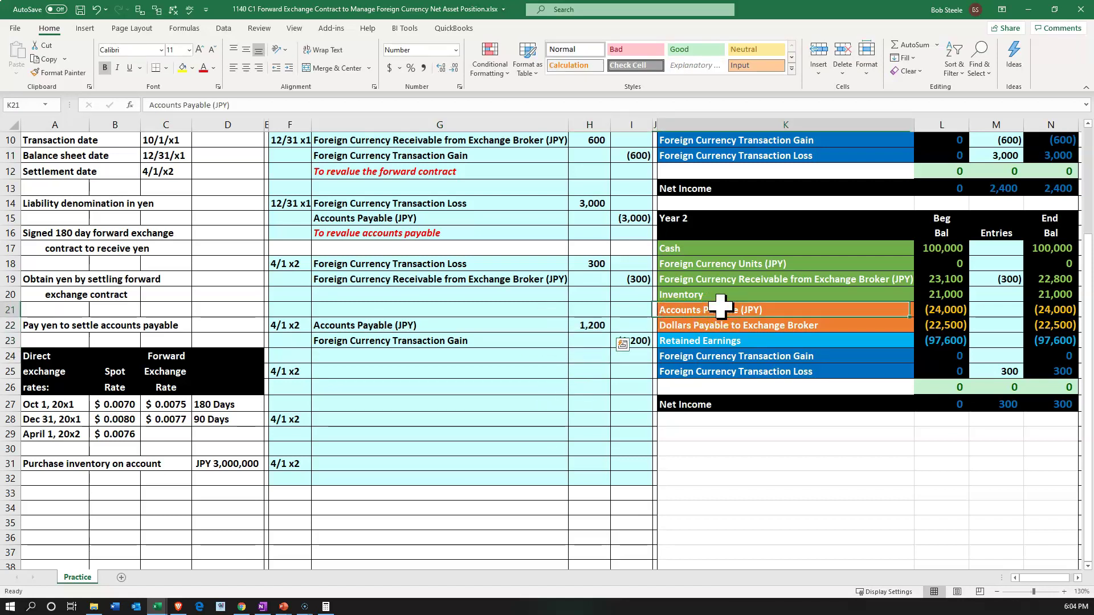
pyautogui.press('Right')
pyautogui.press('Right')
pyautogui.write('=')
pyautogui.press('Left')
pyautogui.press('Left')
pyautogui.press('Left')
pyautogui.press('Left')
pyautogui.press('Left')
pyautogui.press('Down')
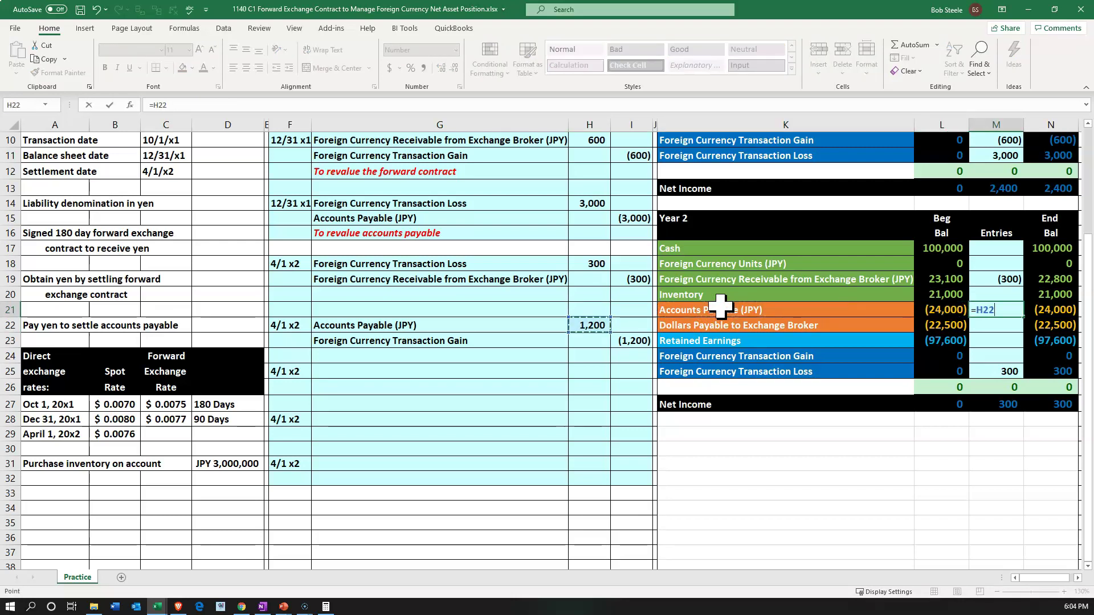
pyautogui.press('Return')
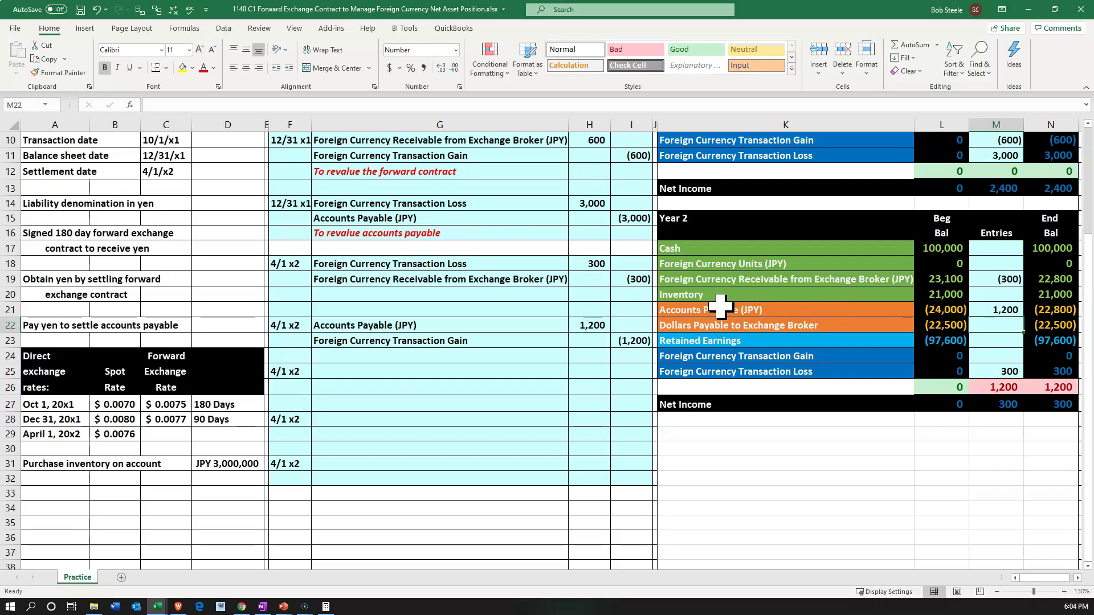
# Post the gain by linking Year 2's Foreign Currency Transaction Gain entry in M24 to I23, then select ending balances N24:N25
pyautogui.moveTo(561, 342); pyautogui.dragTo(603, 342)
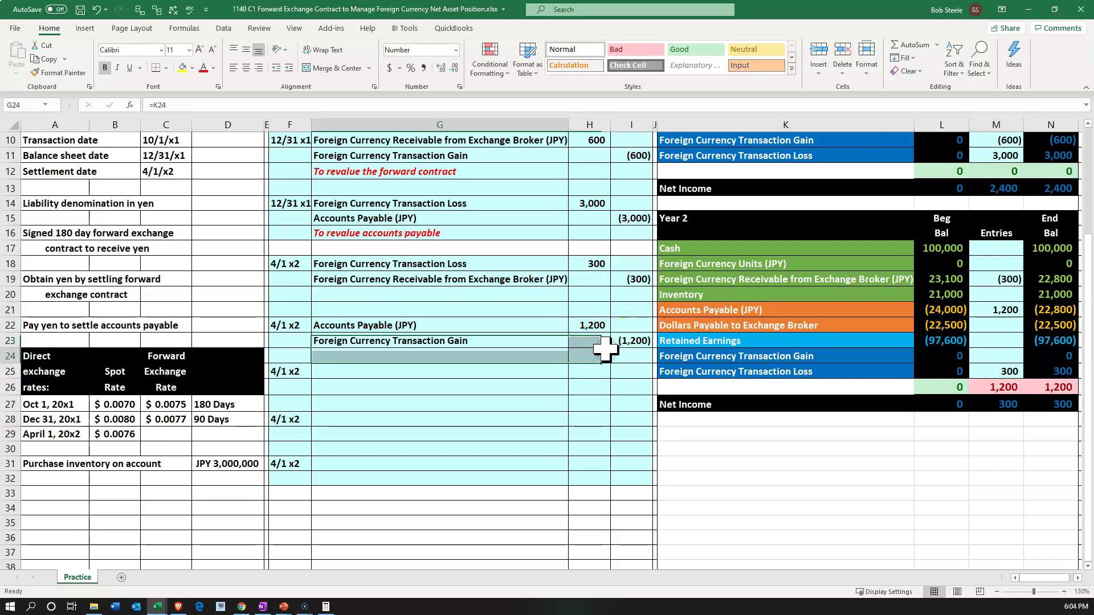
pyautogui.click(593, 370)
pyautogui.press('Right')
pyautogui.press('Right')
pyautogui.press('Right')
pyautogui.press('Right')
pyautogui.press('Up')
pyautogui.press('Right')
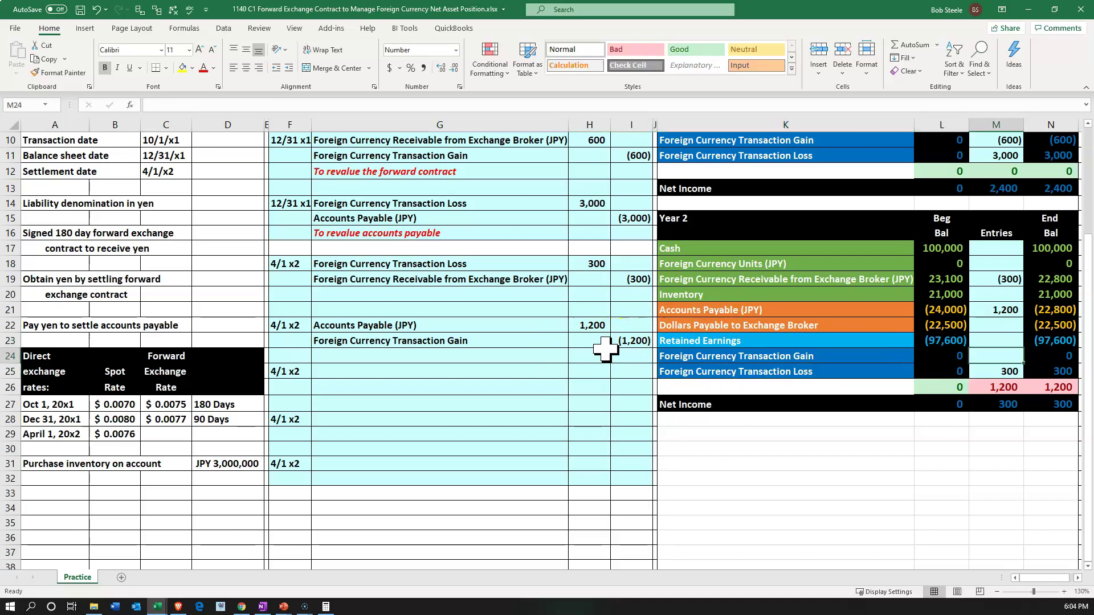
pyautogui.write('=')
pyautogui.press('Left')
pyautogui.press('Left')
pyautogui.press('Left')
pyautogui.press('Left')
pyautogui.press('Up')
pyautogui.press('Return')
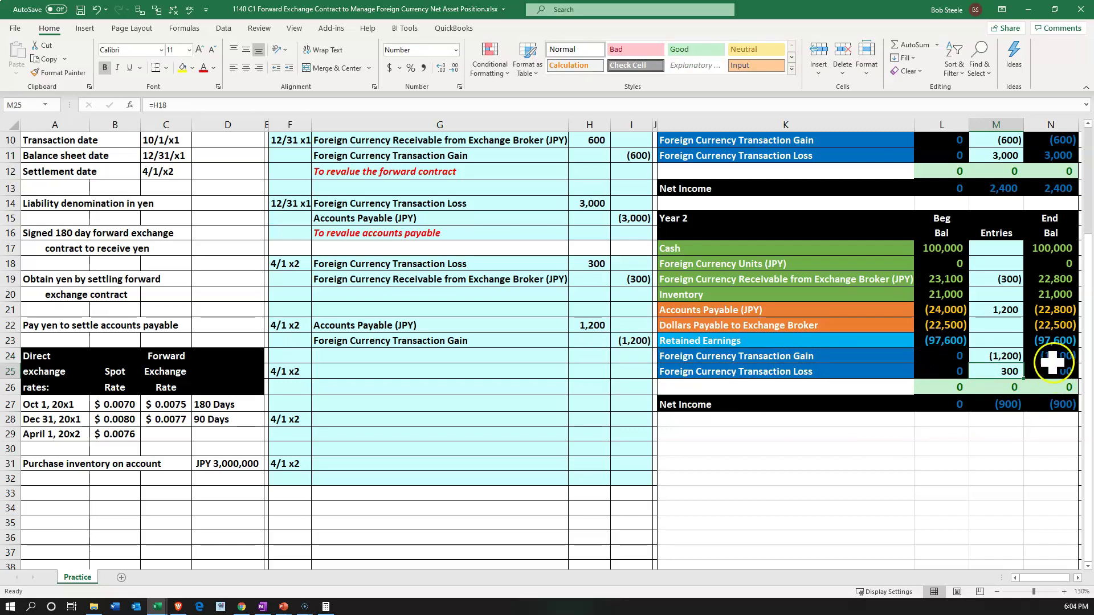
pyautogui.click(1049, 359)
pyautogui.moveTo(1049, 359); pyautogui.dragTo(1049, 372)
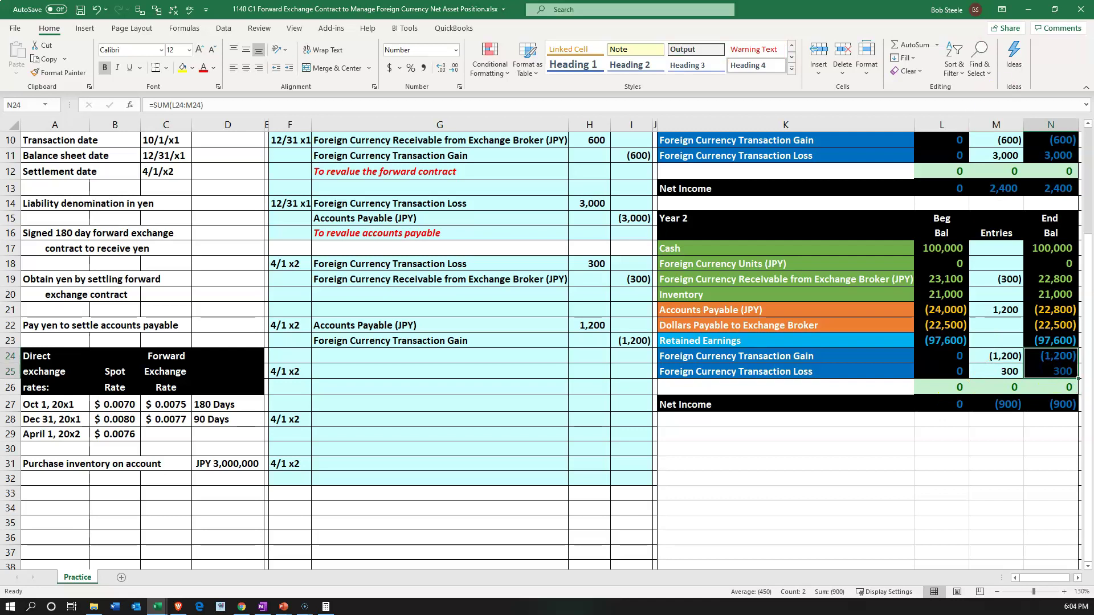
# Calculate 3,000,000 times the .0076 spot rate on the calculator, then close it
pyautogui.click(325, 606)
pyautogui.moveTo(828, 286); pyautogui.dragTo(973, 343)
pyautogui.click(977, 364)
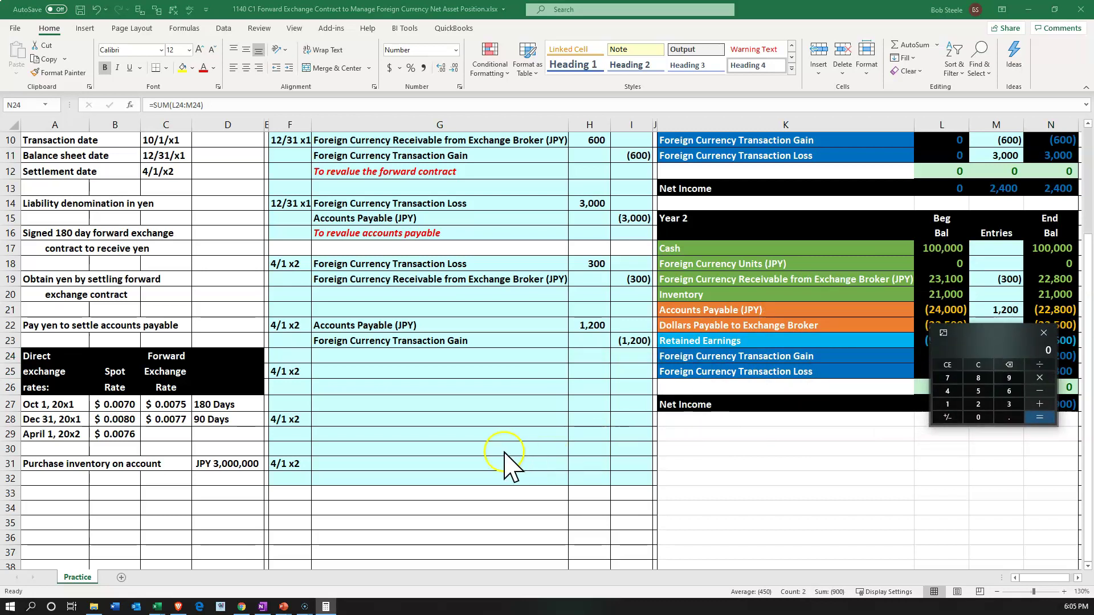
pyautogui.write('3000000')
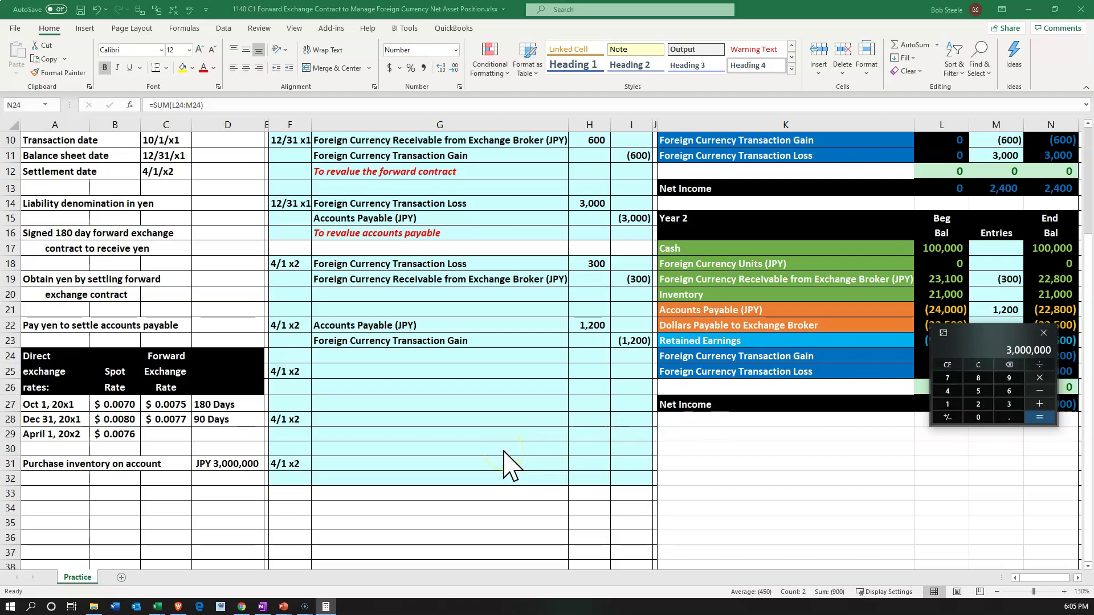
pyautogui.write('.0076')
pyautogui.press('Return')
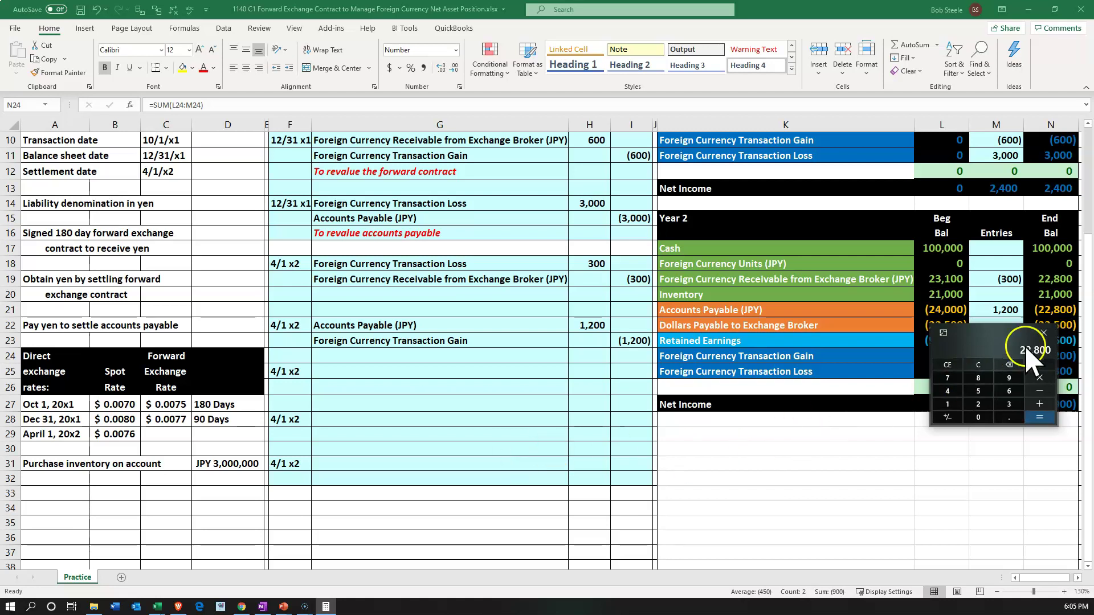
pyautogui.moveTo(1000, 336); pyautogui.dragTo(913, 227)
pyautogui.hotkey('alt', 'F4')
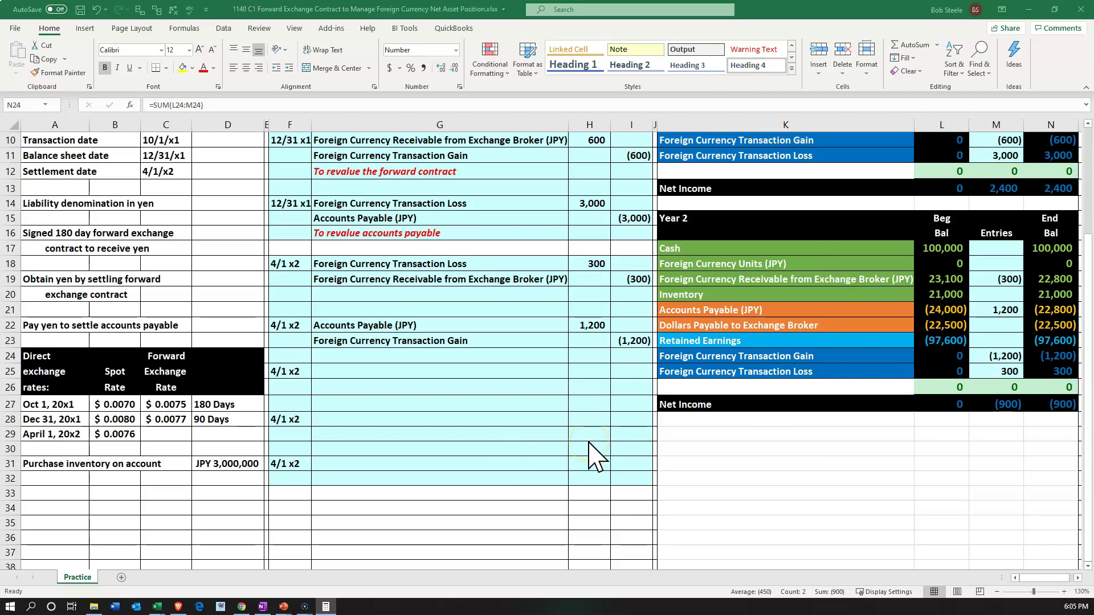
# Link the Year 2 account name in K22 to Dollars Payable to Exchange Broker ($) in K8
pyautogui.click(1041, 322)
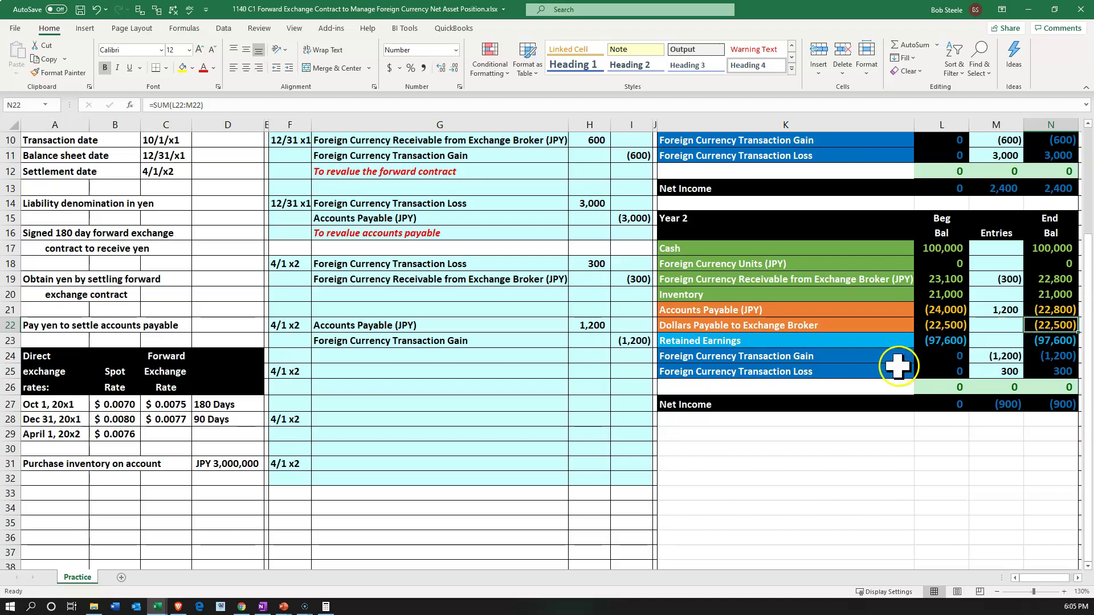
pyautogui.click(827, 323)
pyautogui.write('+')
pyautogui.scroll(3, 827, 324)
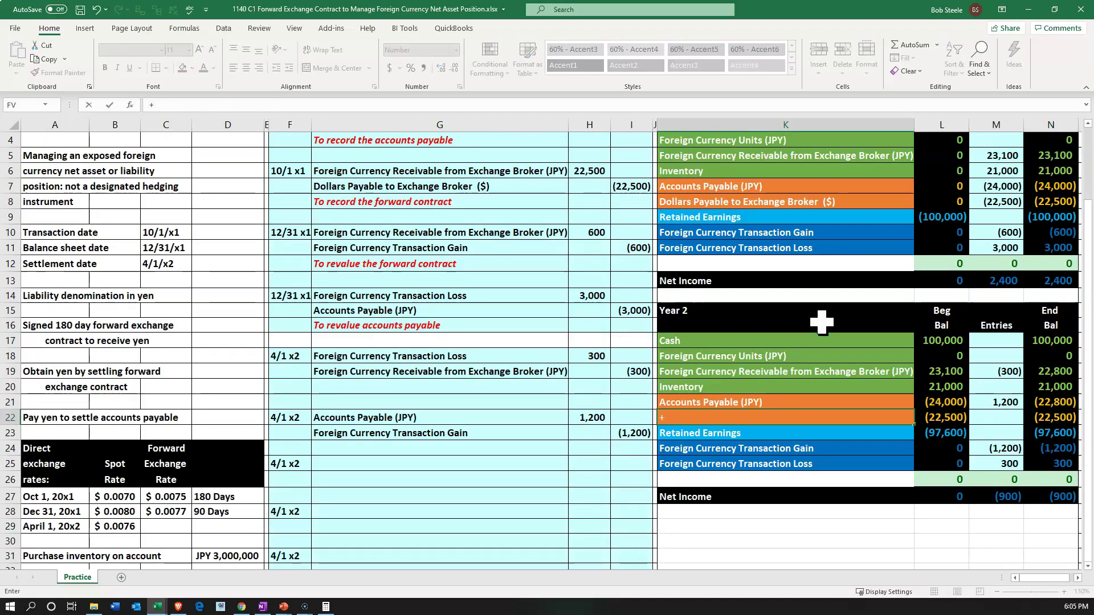
pyautogui.click(796, 248)
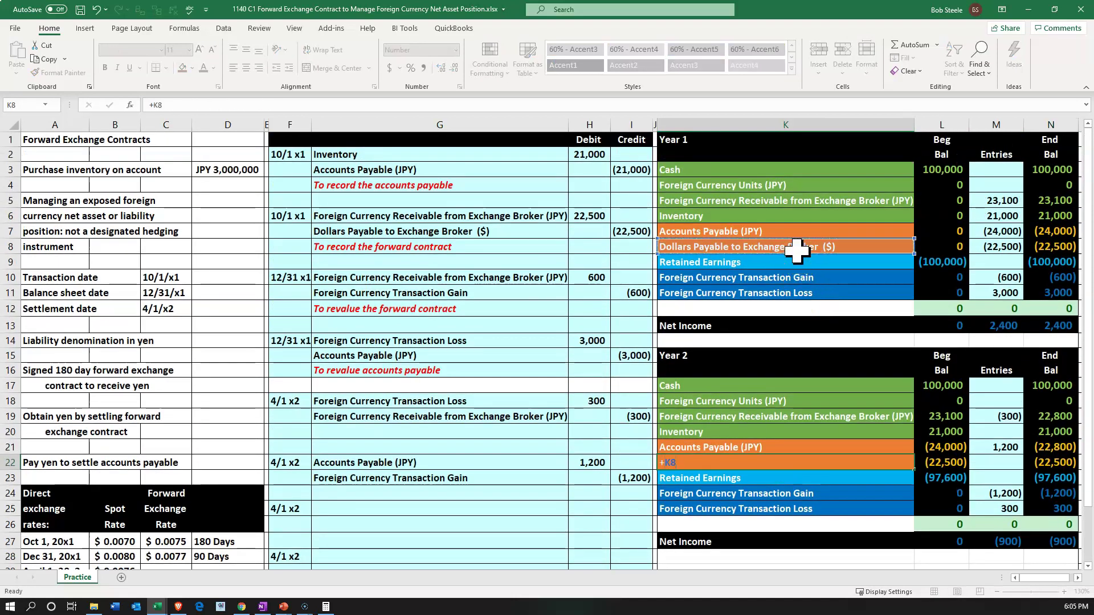
pyautogui.press('Return')
pyautogui.scroll(-2, 797, 250)
pyautogui.click(823, 373)
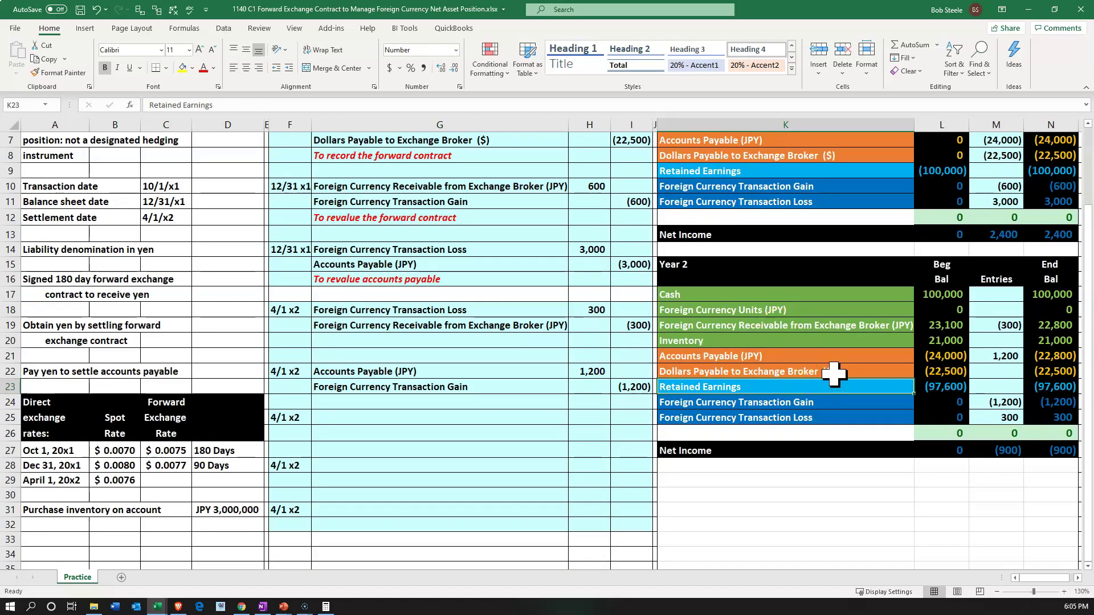
# Trace the precedents of the Year 1 Dollars Payable to Exchange Broker entry in M8
pyautogui.scroll(1, 855, 356)
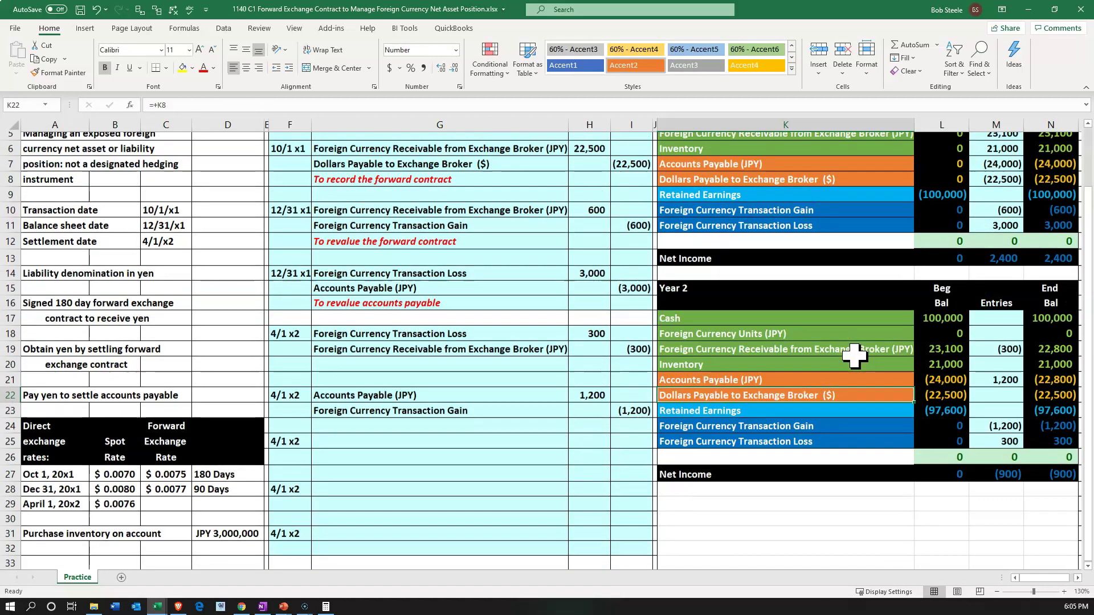
pyautogui.click(982, 198)
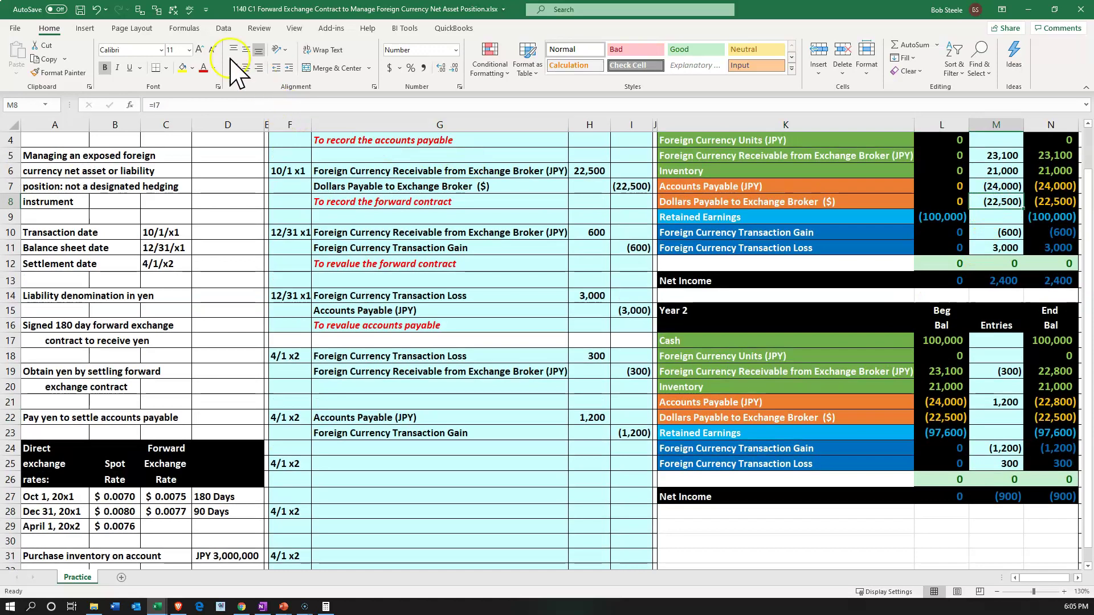
pyautogui.click(140, 10)
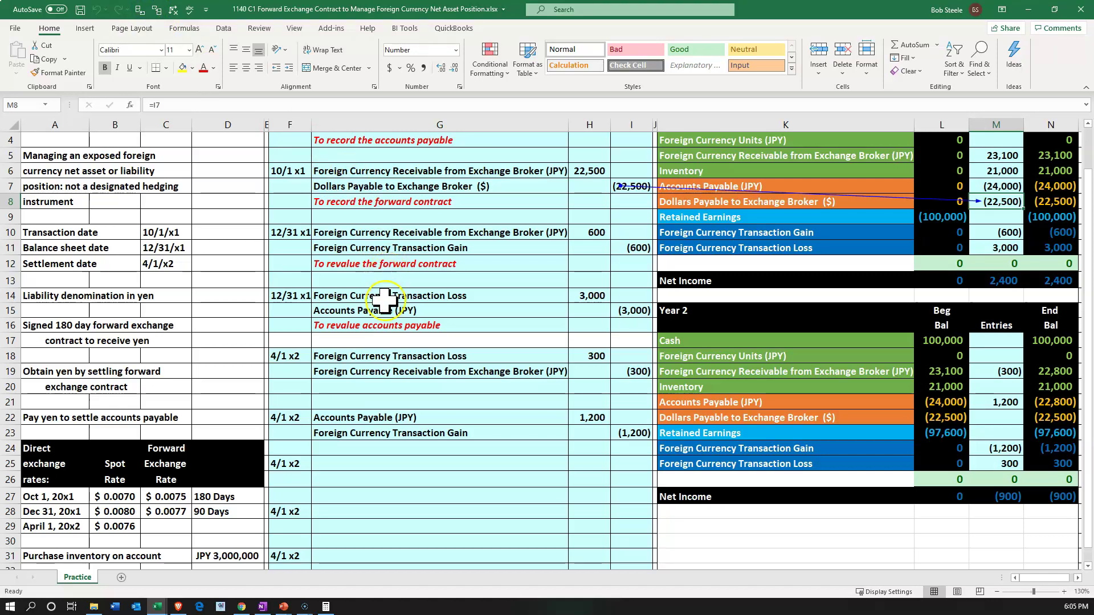
# Begin the third 4/1 x2 entry by linking G25 to the Accounts Payable (JPY) account name in K21
pyautogui.click(418, 372)
pyautogui.scroll(-1, 416, 372)
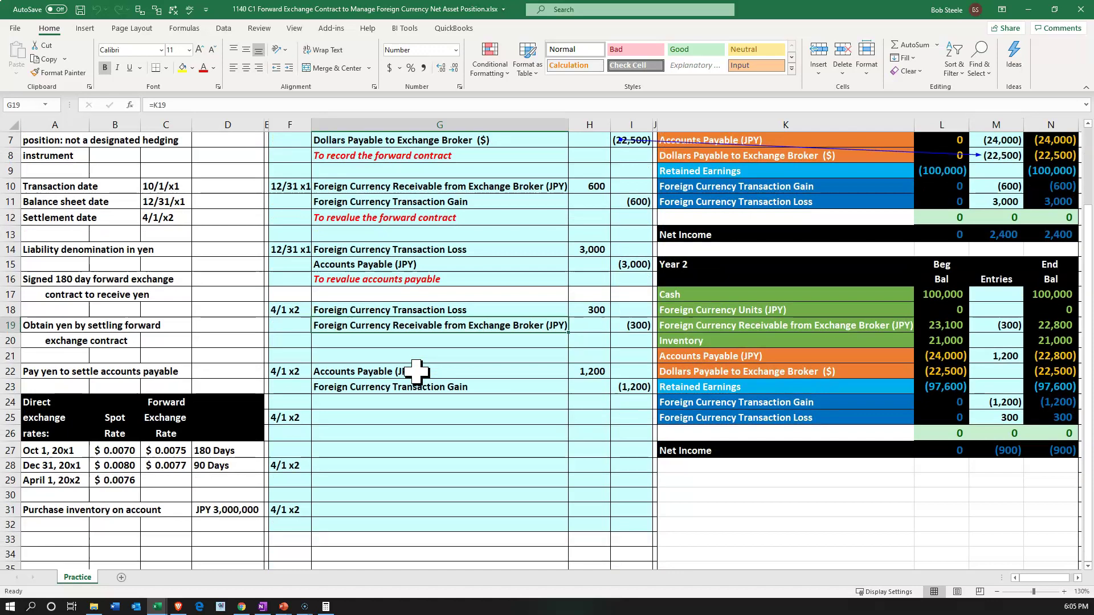
pyautogui.click(408, 433)
pyautogui.click(368, 421)
pyautogui.write('=')
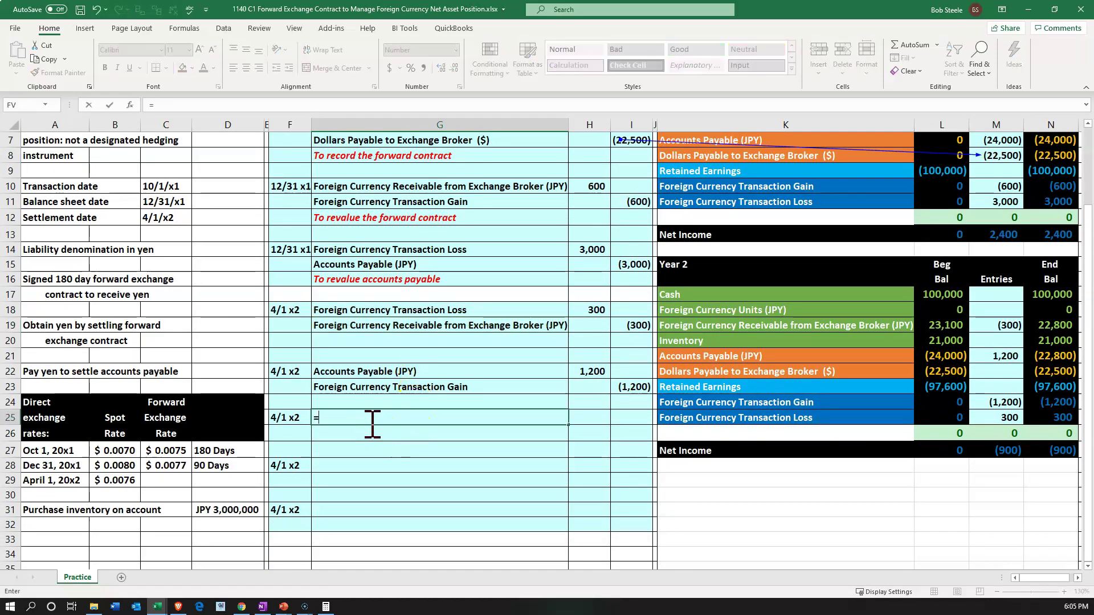
pyautogui.press('Right')
pyautogui.press('Right')
pyautogui.press('Right')
pyautogui.press('Up')
pyautogui.press('Up')
pyautogui.press('Up')
pyautogui.press('Up')
pyautogui.press('Right')
pyautogui.press('Return')
# Link the credit account name in G26 to Cash in K17
pyautogui.write('+')
pyautogui.press('Right')
pyautogui.press('Right')
pyautogui.press('Right')
pyautogui.press('Up')
pyautogui.press('Up')
pyautogui.press('Up')
pyautogui.press('Up')
pyautogui.press('Up')
pyautogui.press('Up')
pyautogui.press('Up')
pyautogui.press('Up')
pyautogui.press('Up')
pyautogui.press('Right')
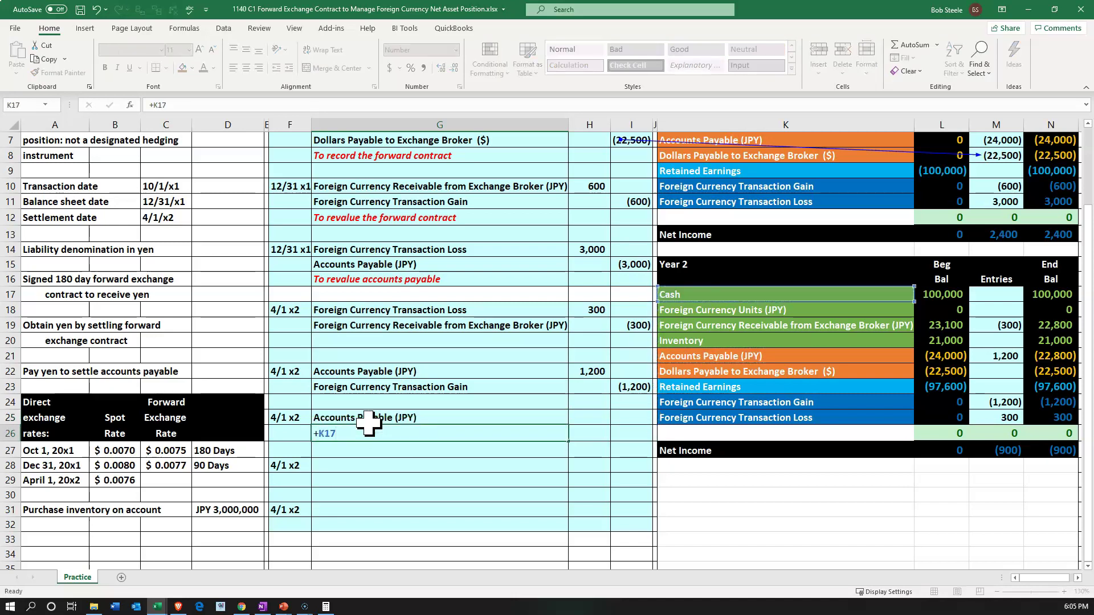
pyautogui.press('Return')
# Try the debit in H25 as the negative of the Dollars Payable to Exchange Broker beginning balance in L22
pyautogui.press('Right')
pyautogui.press('Up')
pyautogui.press('Up')
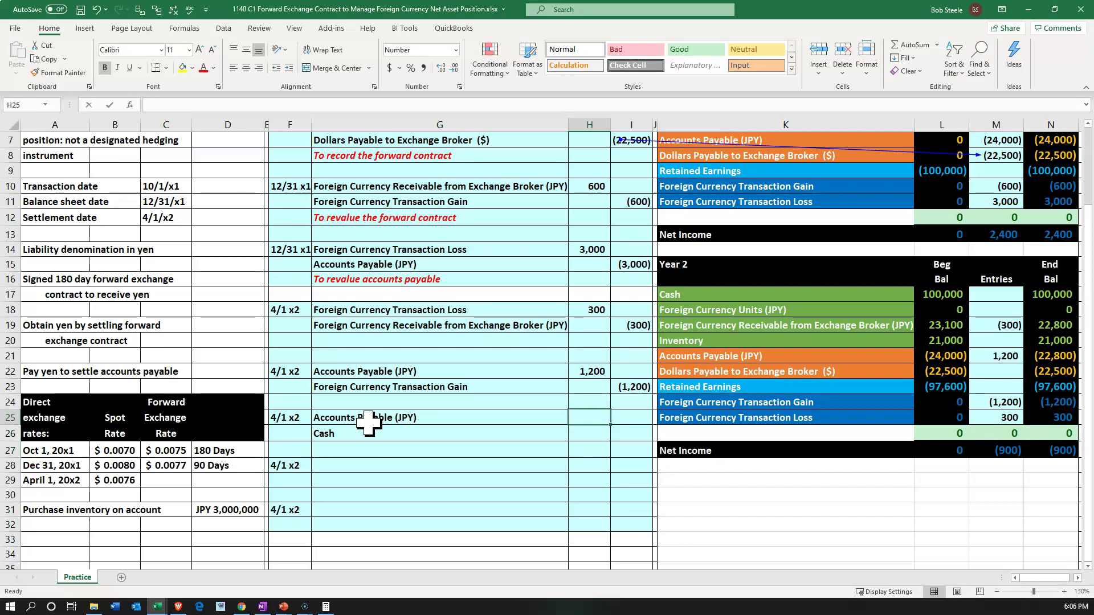
pyautogui.write('-')
pyautogui.press('Right')
pyautogui.press('Right')
pyautogui.press('Right')
pyautogui.press('Right')
pyautogui.press('Right')
pyautogui.press('Up')
pyautogui.press('Up')
pyautogui.press('Up')
pyautogui.press('Return')
pyautogui.press('Up')
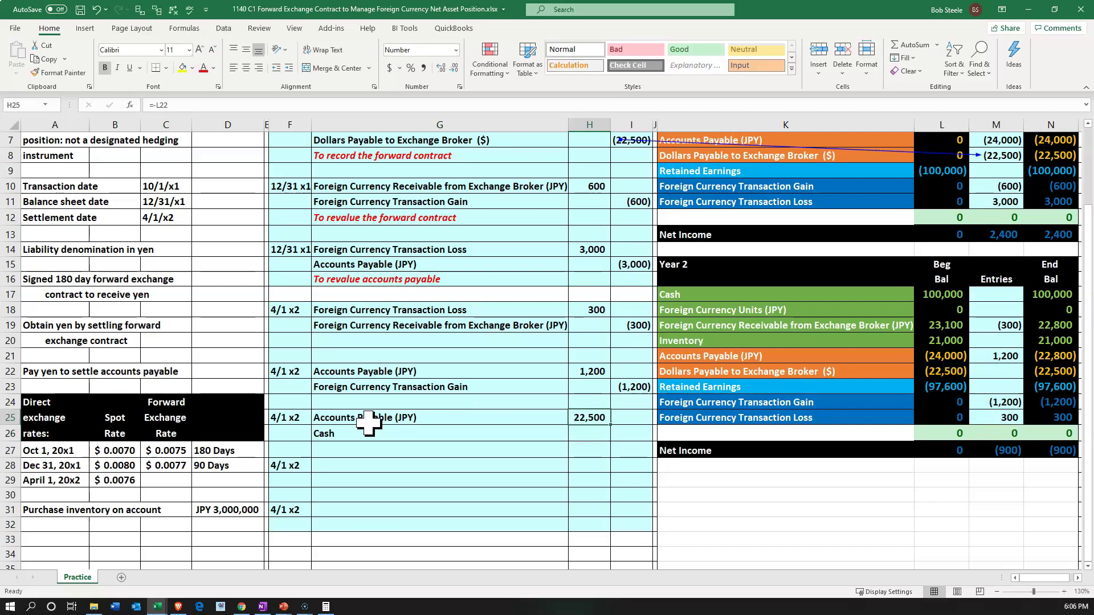
# Set the debit in H25 to the JPY 3,000,000 purchase amount in D31 multiplied by the October 1 forward rate in C27
pyautogui.write('=')
pyautogui.press('Left')
pyautogui.press('Left')
pyautogui.press('Left')
pyautogui.press('Left')
pyautogui.press('Down')
pyautogui.press('Down')
pyautogui.press('Down')
pyautogui.press('Down')
pyautogui.press('Down')
pyautogui.press('Down')
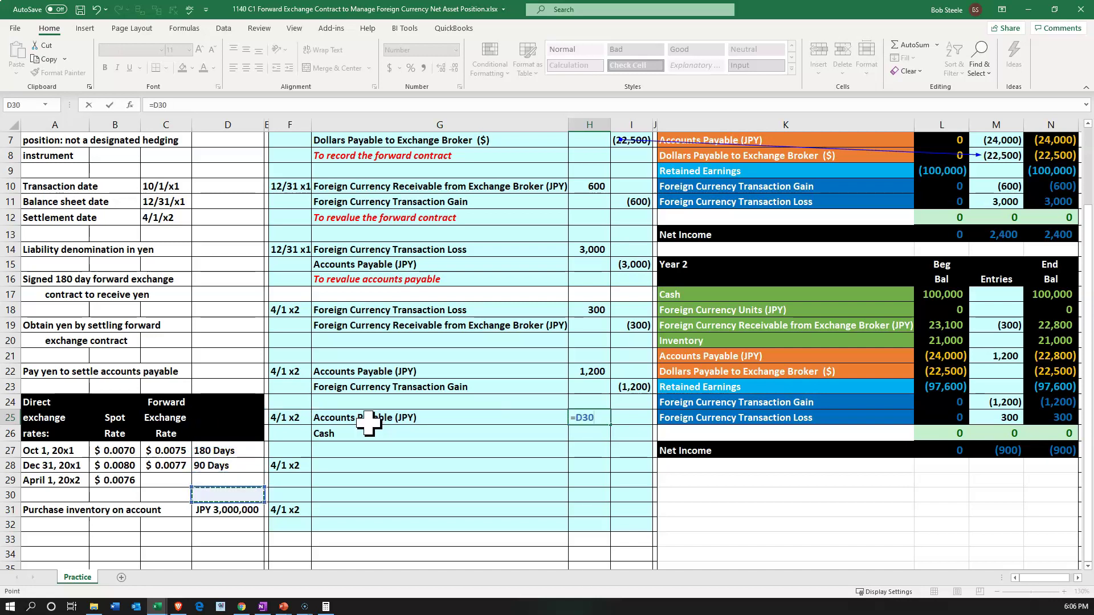
pyautogui.write('*')
pyautogui.press('Left')
pyautogui.press('Left')
pyautogui.press('Left')
pyautogui.press('Left')
pyautogui.press('Left')
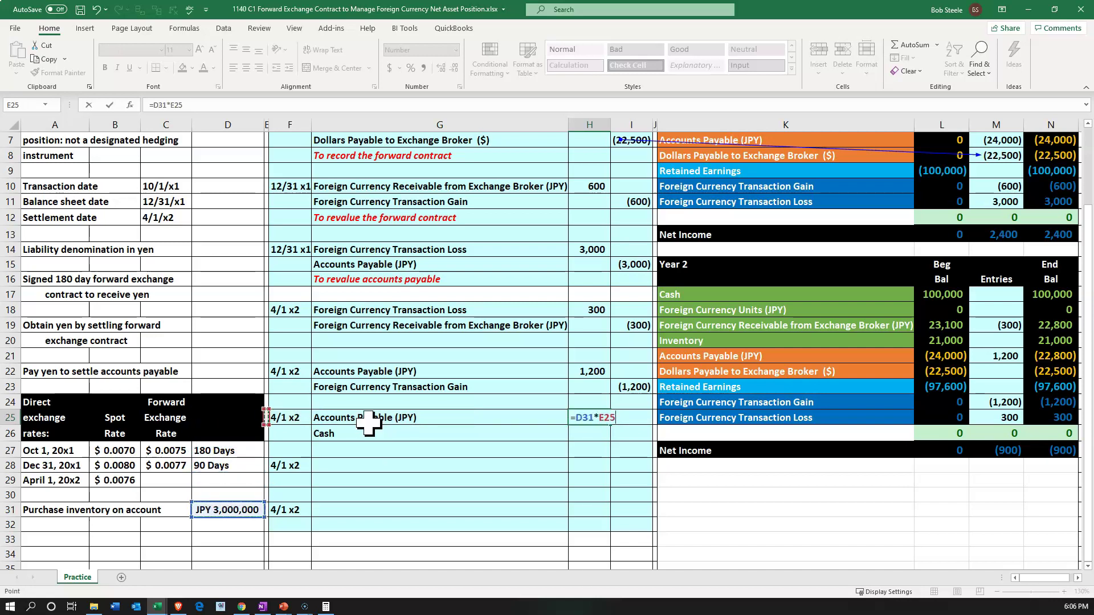
pyautogui.press('Down')
pyautogui.press('Down')
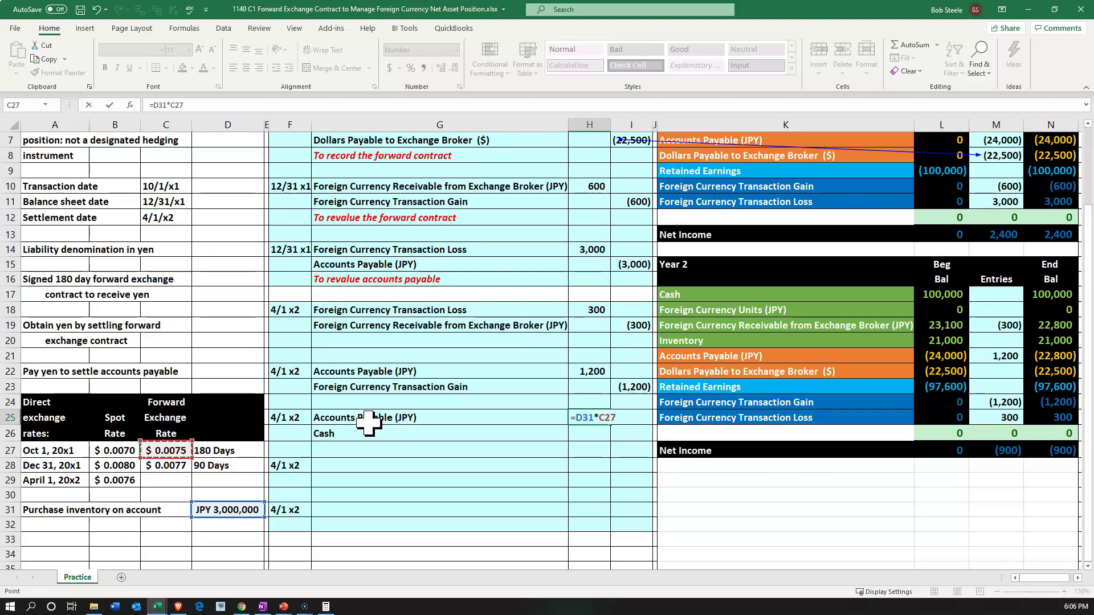
pyautogui.press('Return')
# Enter the Cash credit in I26 as the negative of the debit in H25
pyautogui.press('Right')
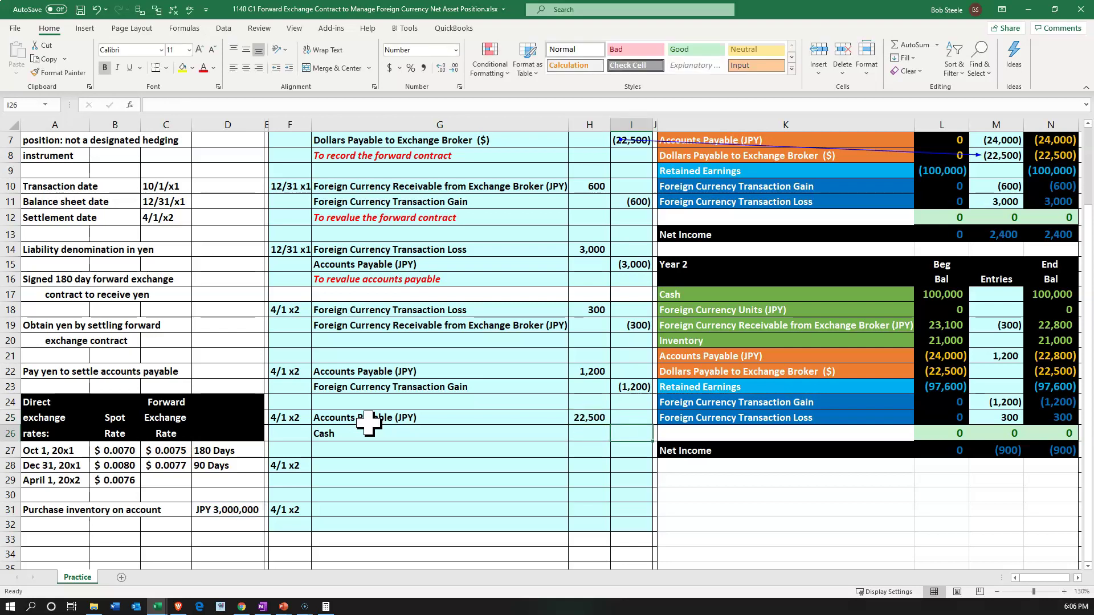
pyautogui.write('=-h25')
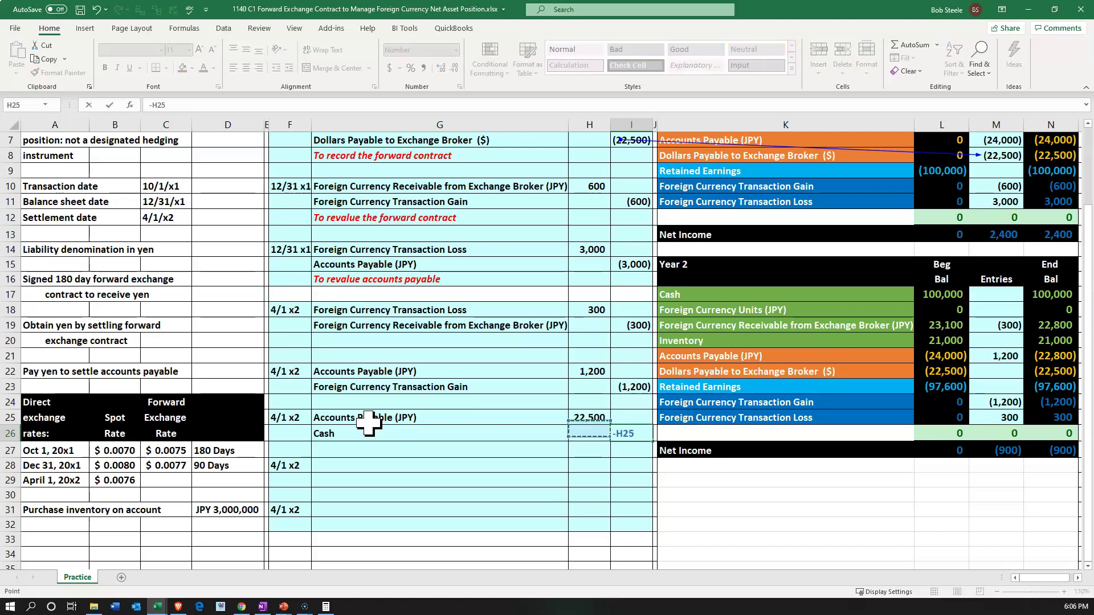
pyautogui.press('Return')
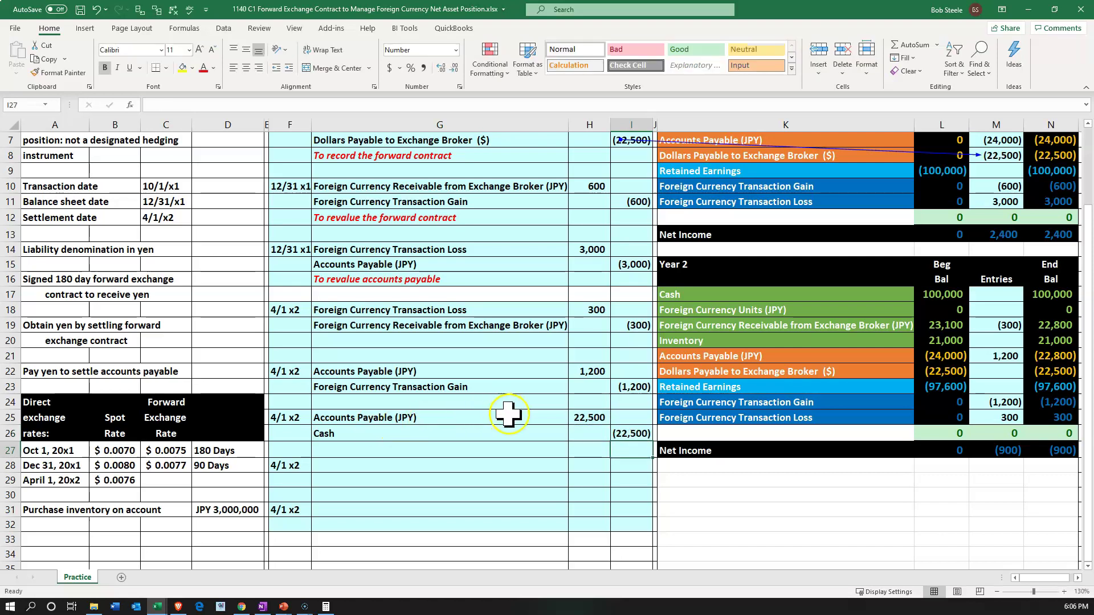
# Post the H25 debit to the Year 2 entries for Dollars Payable to Exchange Broker in M22
pyautogui.moveTo(506, 414); pyautogui.dragTo(633, 414)
pyautogui.click(738, 356)
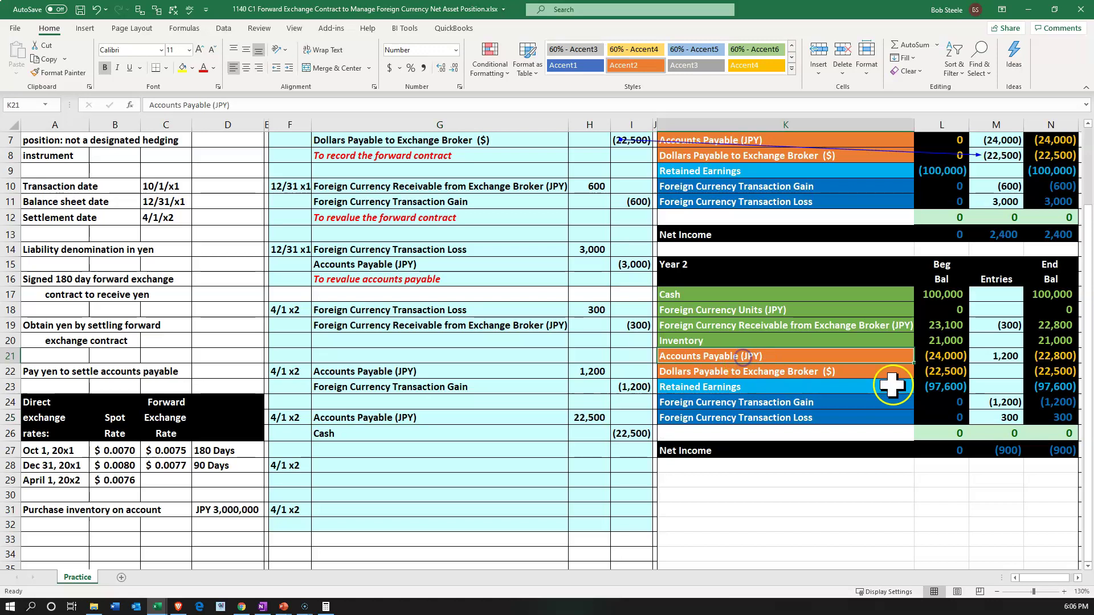
pyautogui.click(996, 374)
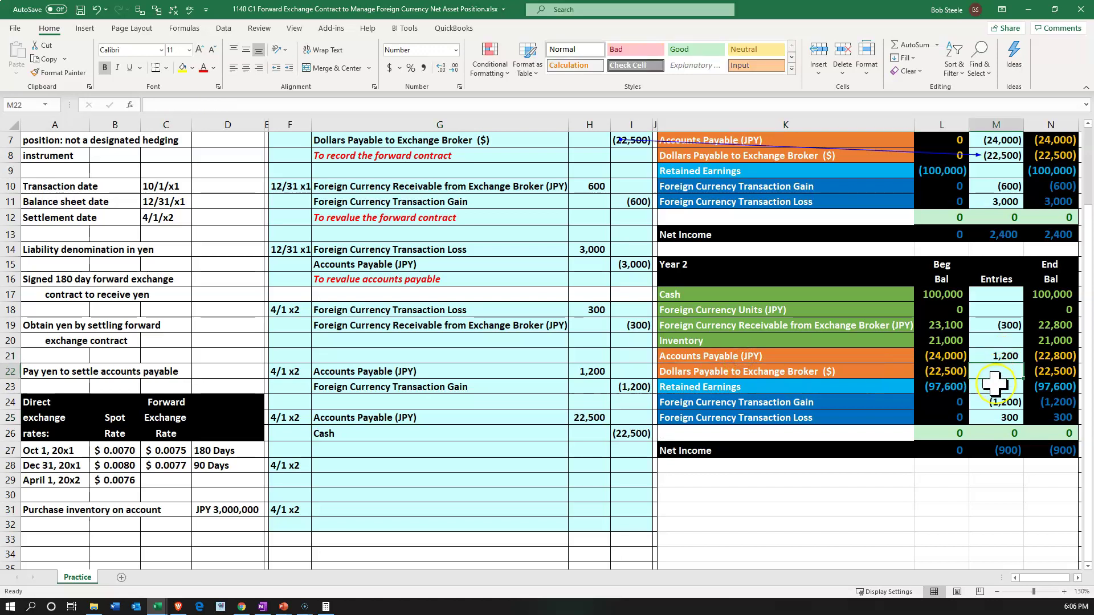
pyautogui.write('=')
pyautogui.press('Left')
pyautogui.press('Left')
pyautogui.press('Left')
pyautogui.press('Left')
pyautogui.press('Left')
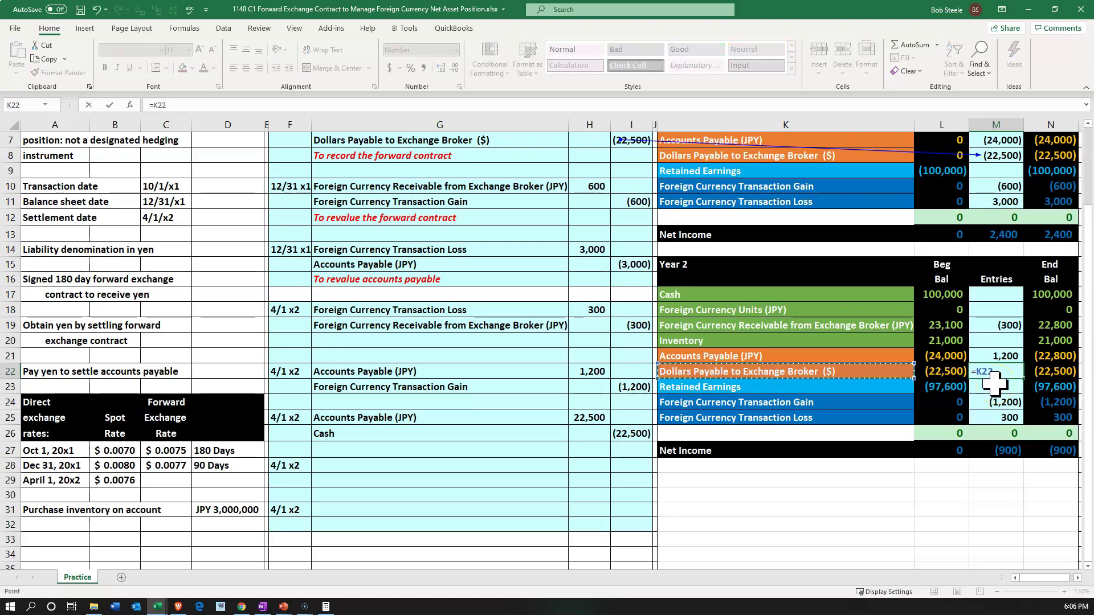
pyautogui.press('Down')
pyautogui.press('Down')
pyautogui.press('Down')
pyautogui.press('Return')
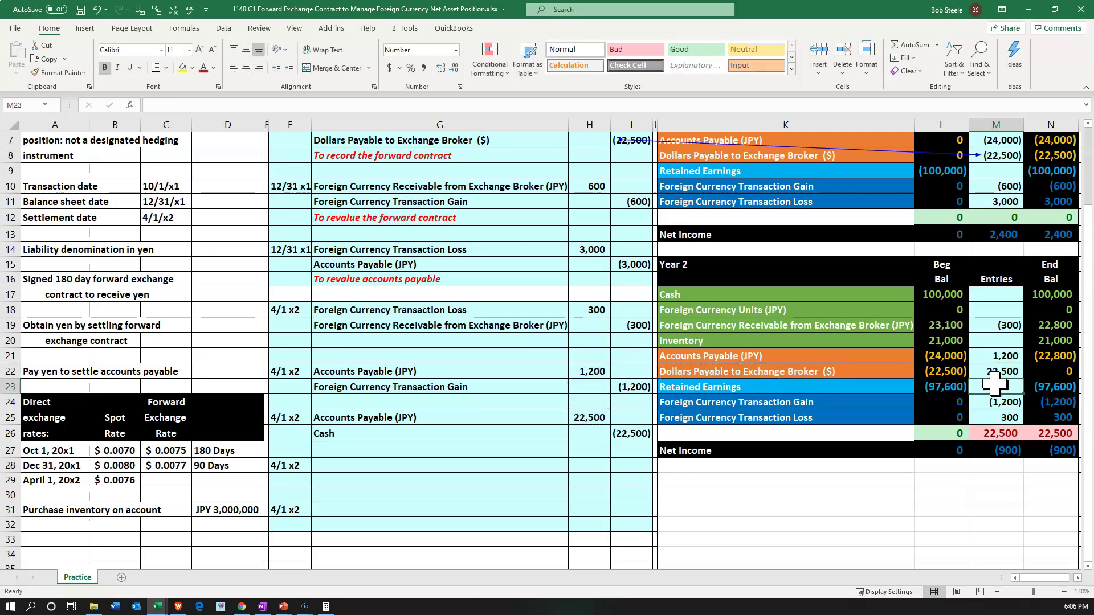
pyautogui.click(1053, 386)
# Post the I26 credit to the Year 2 Cash entry in M17
pyautogui.moveTo(561, 435); pyautogui.dragTo(587, 434)
pyautogui.click(986, 295)
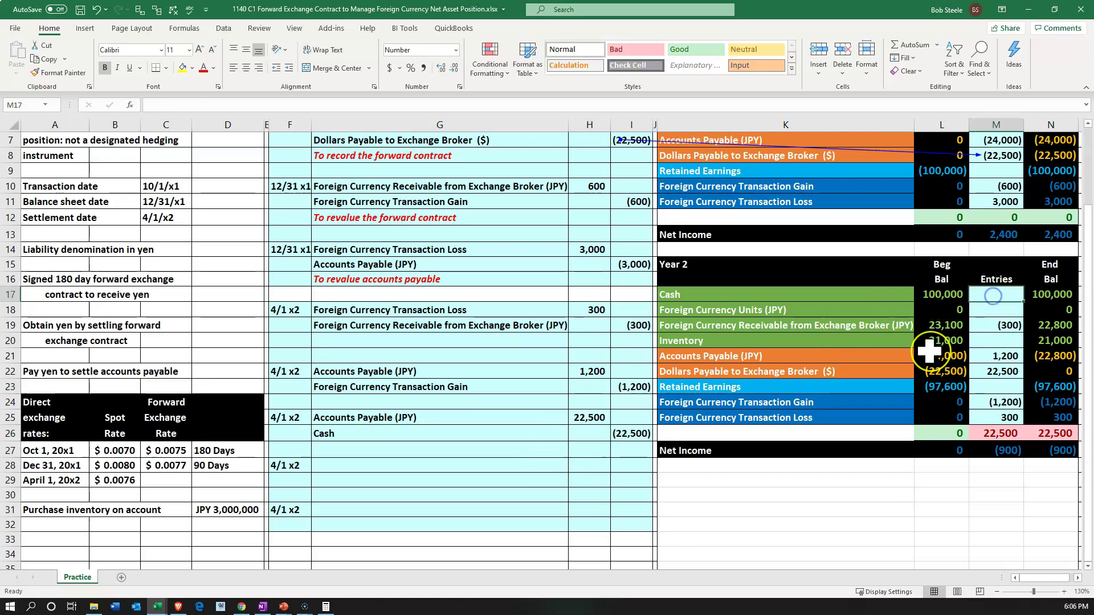
pyautogui.write('=')
pyautogui.press('Left')
pyautogui.press('Left')
pyautogui.press('Left')
pyautogui.press('Left')
pyautogui.press('Down')
pyautogui.press('Down')
pyautogui.press('Down')
pyautogui.press('Down')
pyautogui.press('Down')
pyautogui.press('Down')
pyautogui.press('Down')
pyautogui.press('Down')
pyautogui.press('Down')
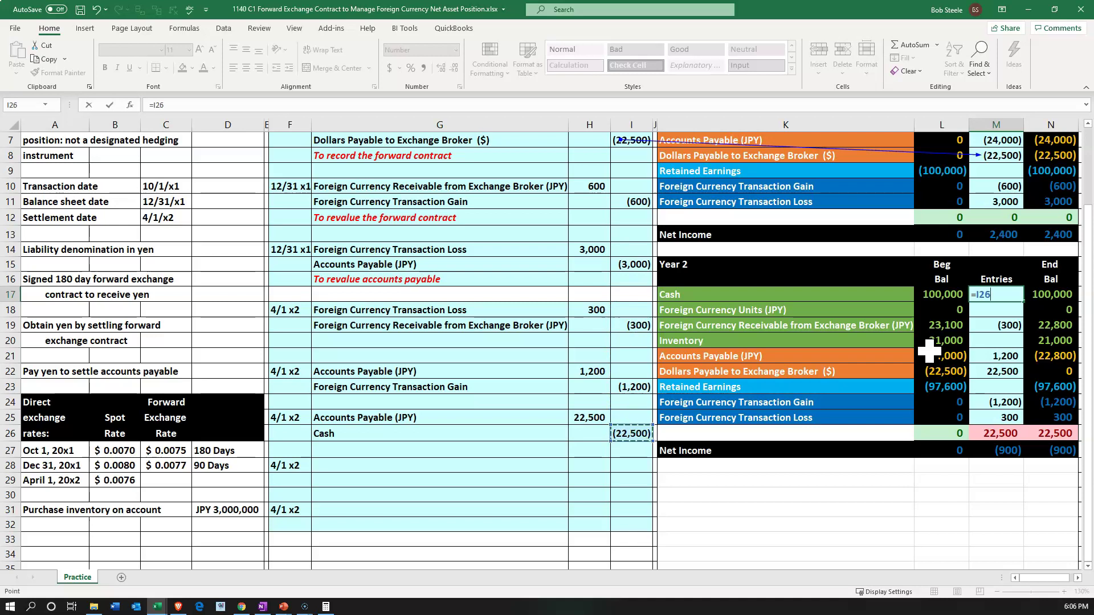
pyautogui.press('Return')
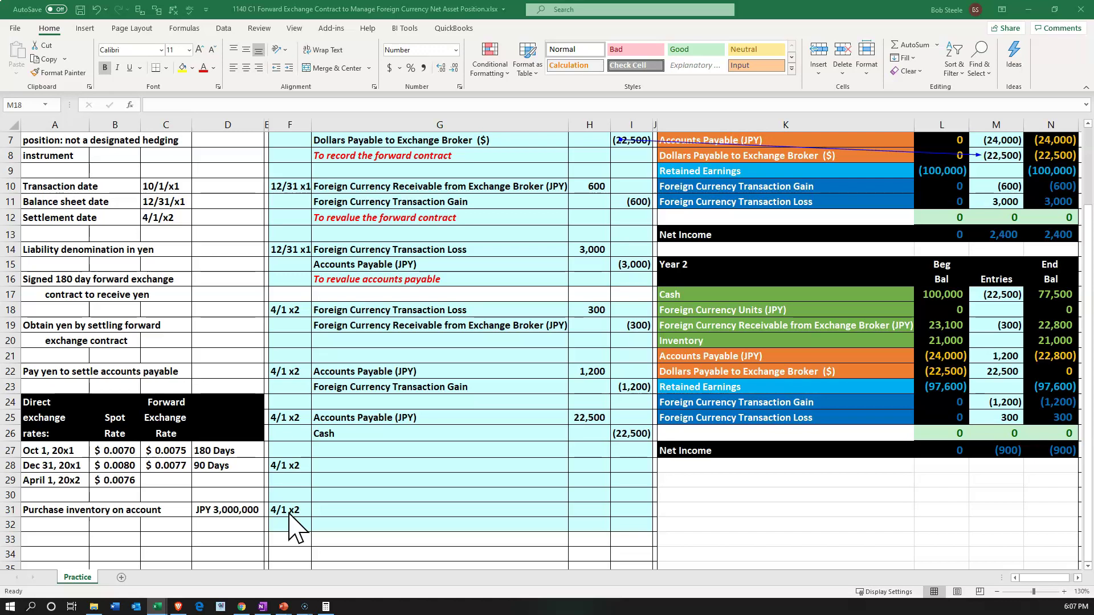
# Begin the fourth 4/1 x2 entry by linking G28 to the Foreign Currency Units (JPY) account name in K18
pyautogui.click(349, 465)
pyautogui.write('=')
pyautogui.press('Right')
pyautogui.press('Right')
pyautogui.press('Right')
pyautogui.press('Right')
pyautogui.press('Up')
pyautogui.press('Up')
pyautogui.press('Up')
pyautogui.press('Up')
pyautogui.press('Up')
pyautogui.press('Up')
pyautogui.press('Up')
pyautogui.press('Up')
pyautogui.press('Up')
pyautogui.press('Up')
pyautogui.press('Return')
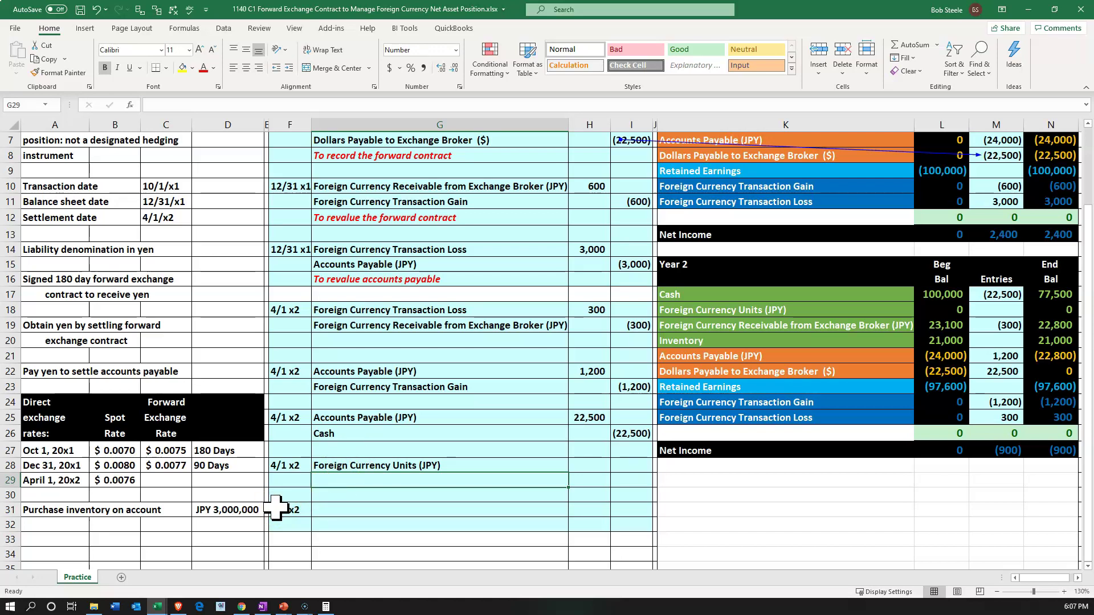
# Calculate the debit in H28 as the yen amount in D31 multiplied by the April 1 spot rate in B29
pyautogui.click(587, 467)
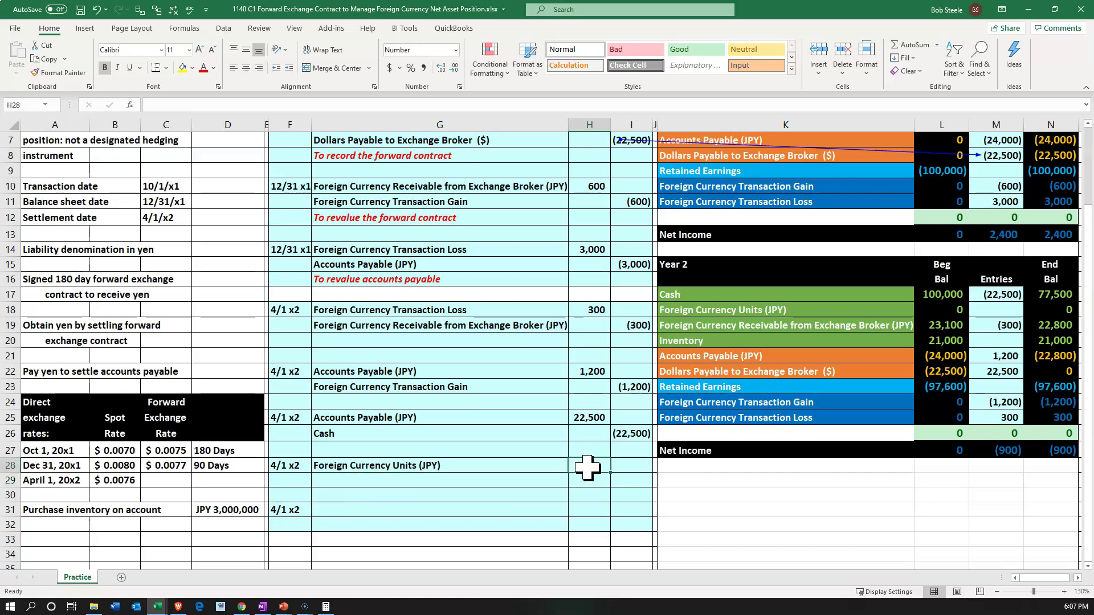
pyautogui.write('=')
pyautogui.press('Left')
pyautogui.press('Left')
pyautogui.press('Left')
pyautogui.press('Left')
pyautogui.press('Down')
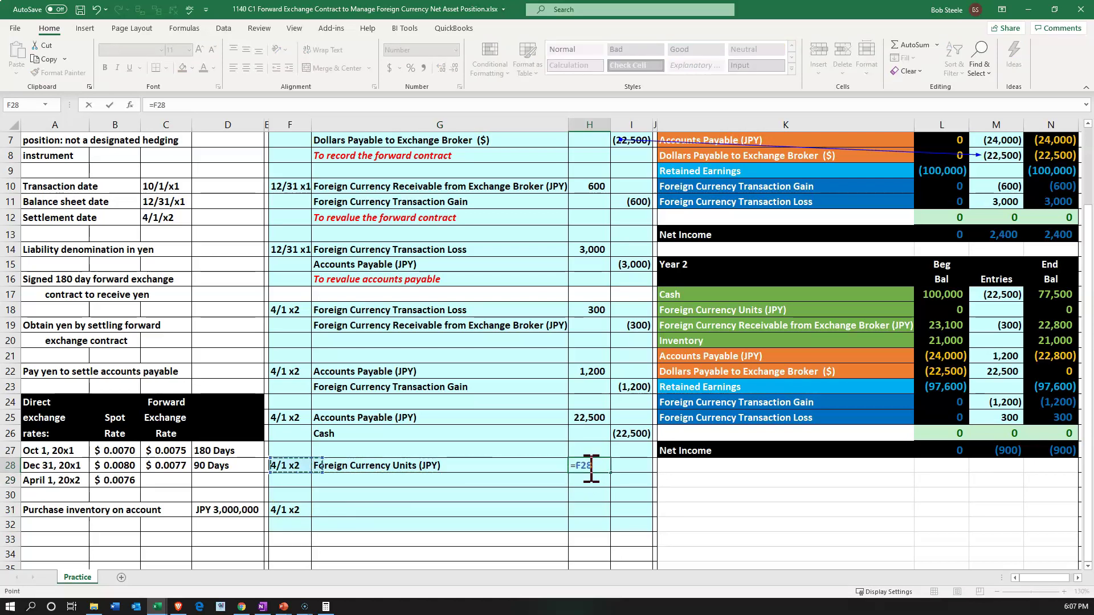
pyautogui.press('Down')
pyautogui.press('Down')
pyautogui.write('*')
pyautogui.press('Left')
pyautogui.press('Left')
pyautogui.press('Left')
pyautogui.press('Left')
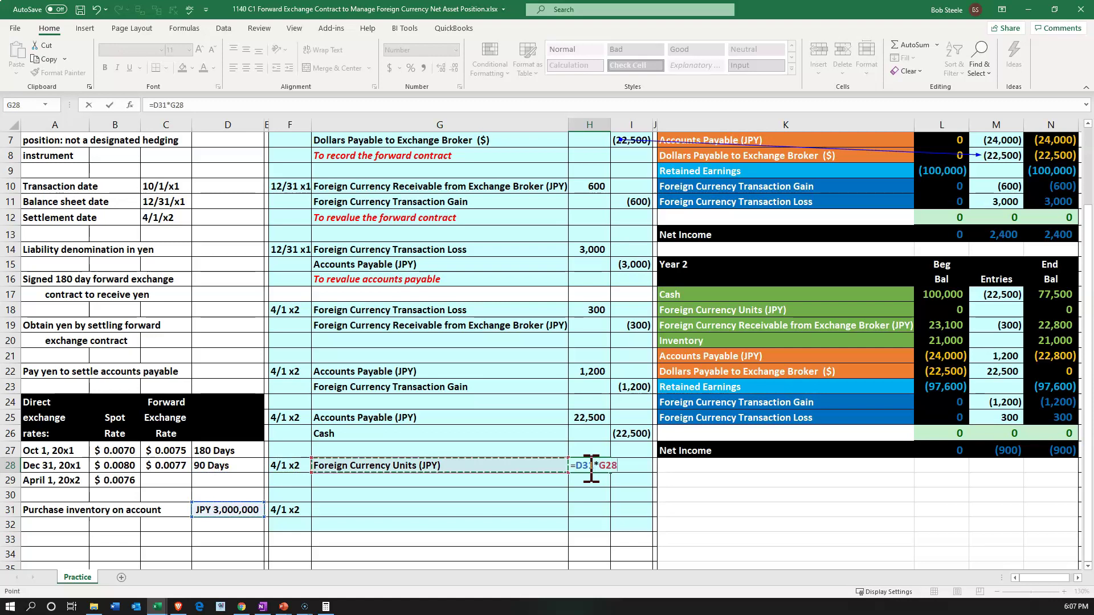
pyautogui.press('Left')
pyautogui.press('Left')
pyautogui.press('Down')
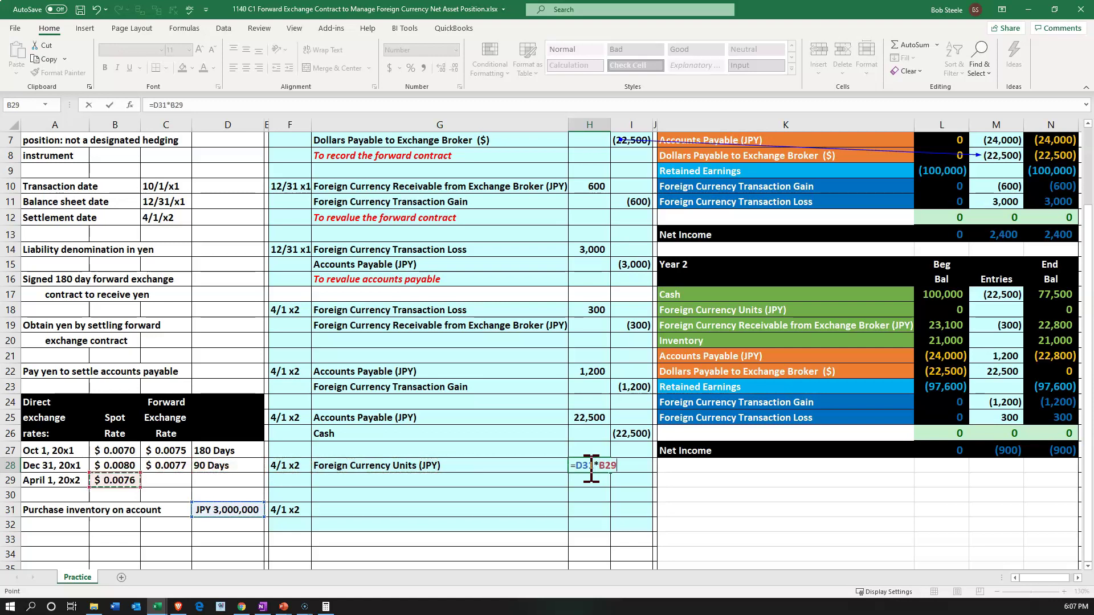
pyautogui.press('Return')
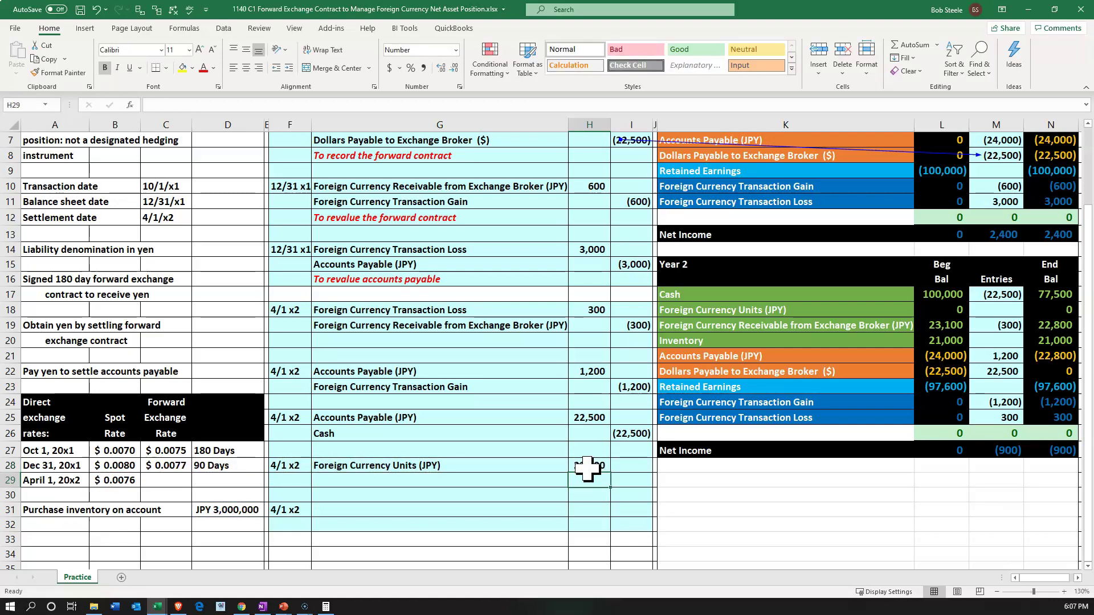
# Link the credit account name in G29 to Foreign Currency Receivable from Exchange Broker (JPY) in K19
pyautogui.press('Left')
pyautogui.write('+')
pyautogui.press('Right')
pyautogui.press('Right')
pyautogui.press('Up')
pyautogui.press('Up')
pyautogui.press('Up')
pyautogui.press('Up')
pyautogui.press('Up')
pyautogui.press('Up')
pyautogui.press('Up')
pyautogui.press('Up')
pyautogui.press('Up')
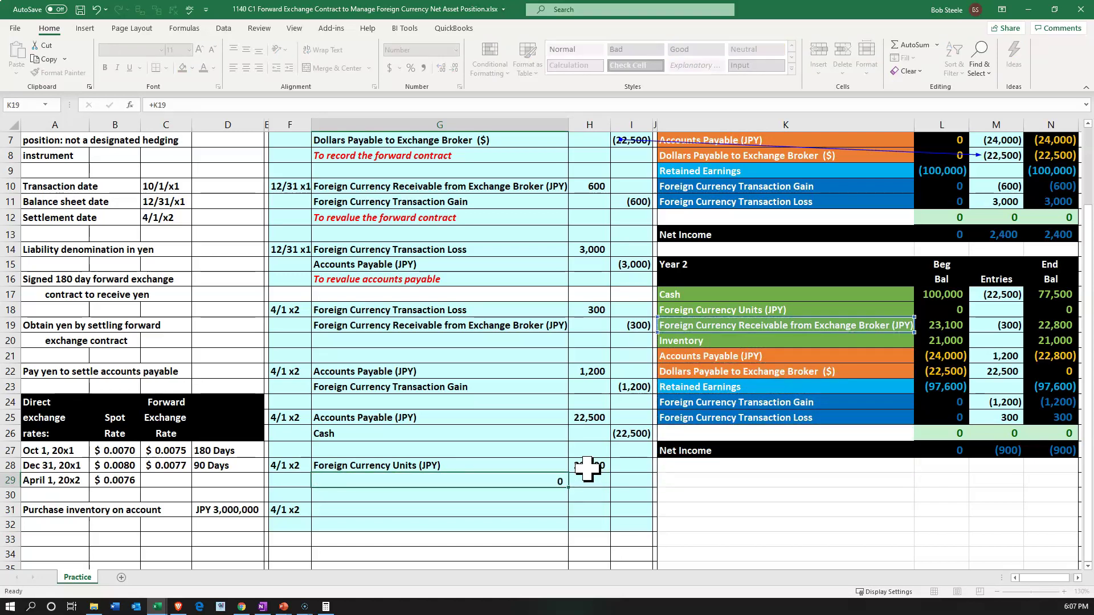
pyautogui.press('Return')
# Enter the credit in I29 as the negative of the Foreign Currency Units debit in H28
pyautogui.press('Up')
pyautogui.press('Right')
pyautogui.press('Right')
pyautogui.write('-')
pyautogui.click(587, 468)
pyautogui.press('Return')
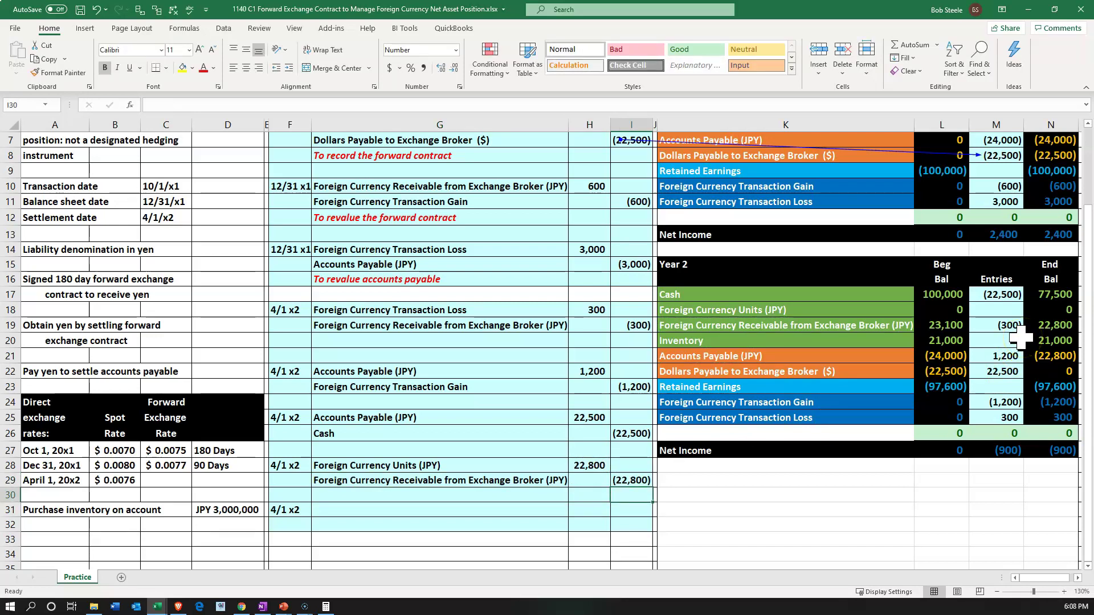
# Post the H28 debit to the Year 2 Foreign Currency Units (JPY) entry in M18
pyautogui.click(998, 309)
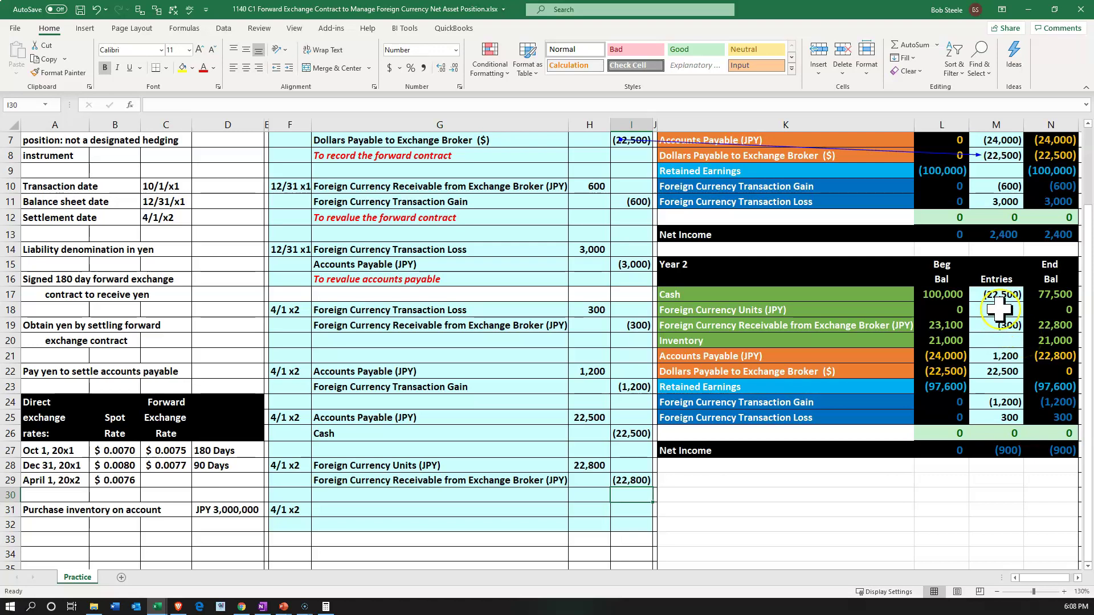
pyautogui.click(999, 311)
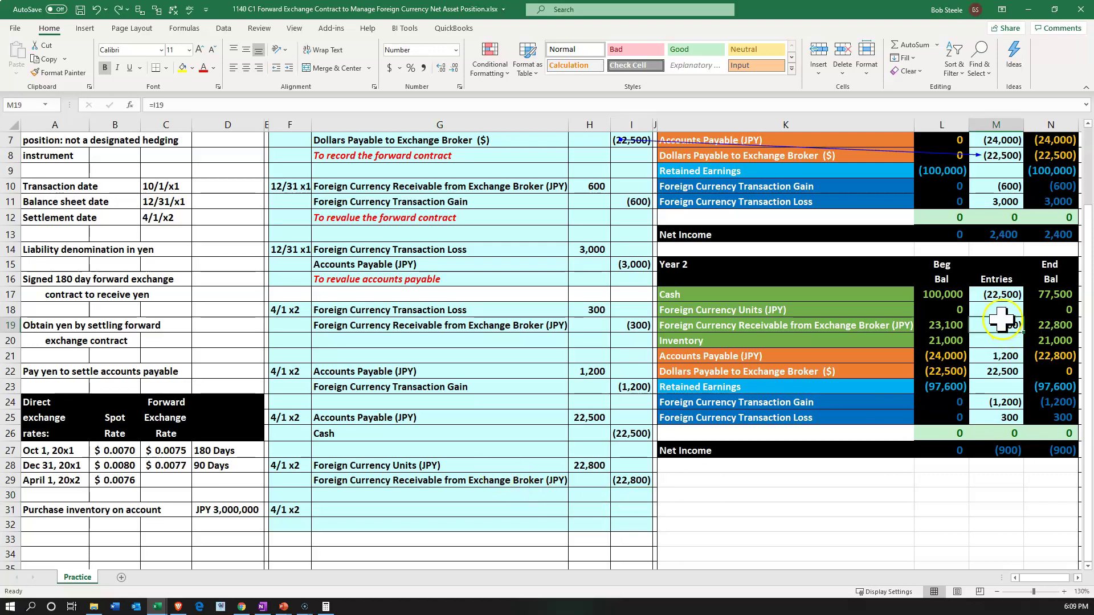
pyautogui.write('=')
pyautogui.press('Left')
pyautogui.press('Left')
pyautogui.press('Left')
pyautogui.press('Left')
pyautogui.press('Down')
pyautogui.press('Down')
pyautogui.press('Down')
pyautogui.press('Down')
pyautogui.press('Down')
pyautogui.press('Down')
pyautogui.press('Down')
pyautogui.press('Down')
pyautogui.press('Down')
pyautogui.press('Down')
pyautogui.press('Down')
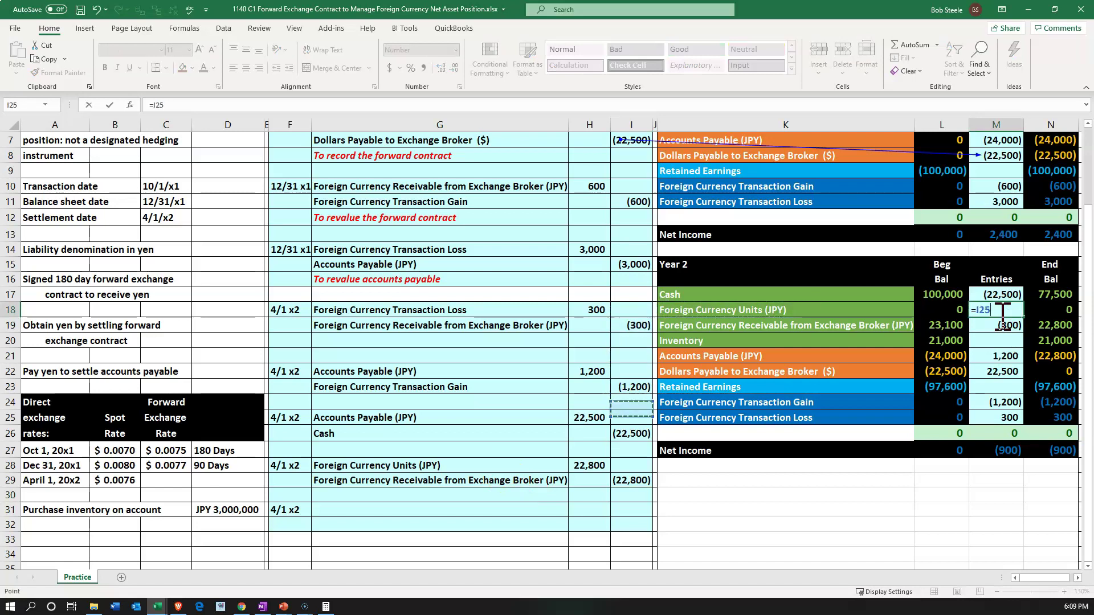
pyautogui.press('Left')
pyautogui.press('Return')
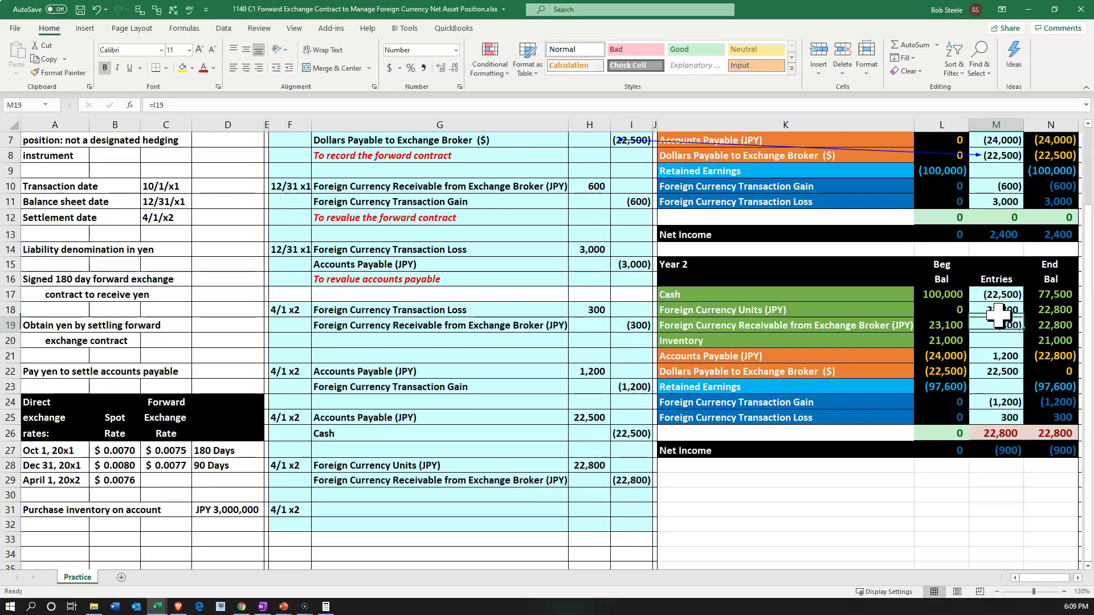
# Add the I29 credit to the existing Year 2 Foreign Currency Receivable from Exchange Broker formula in M19
pyautogui.click(1054, 308)
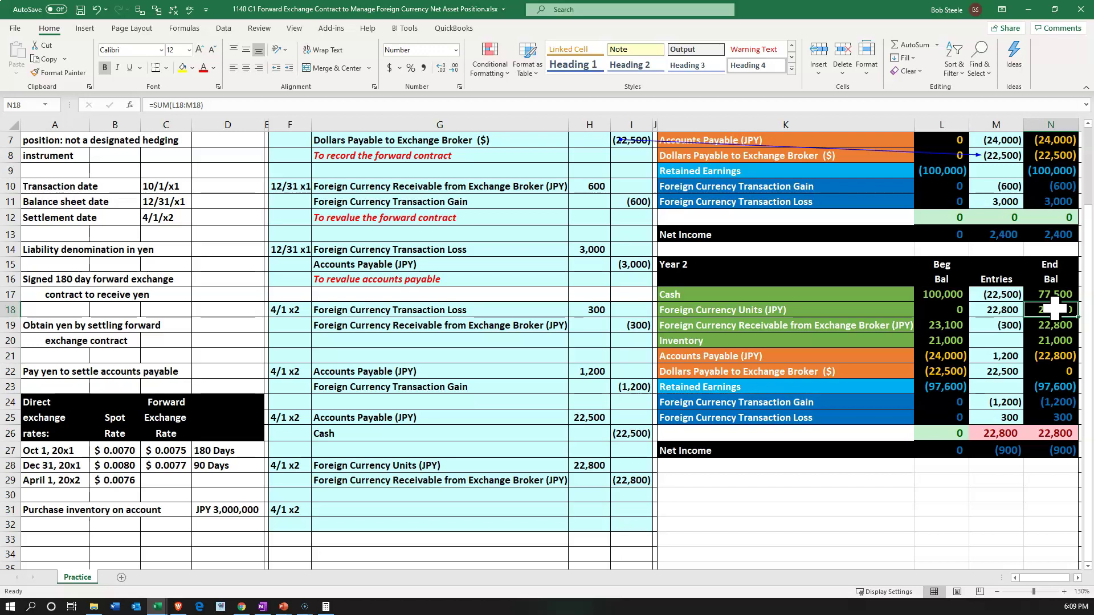
pyautogui.moveTo(557, 481); pyautogui.dragTo(613, 479)
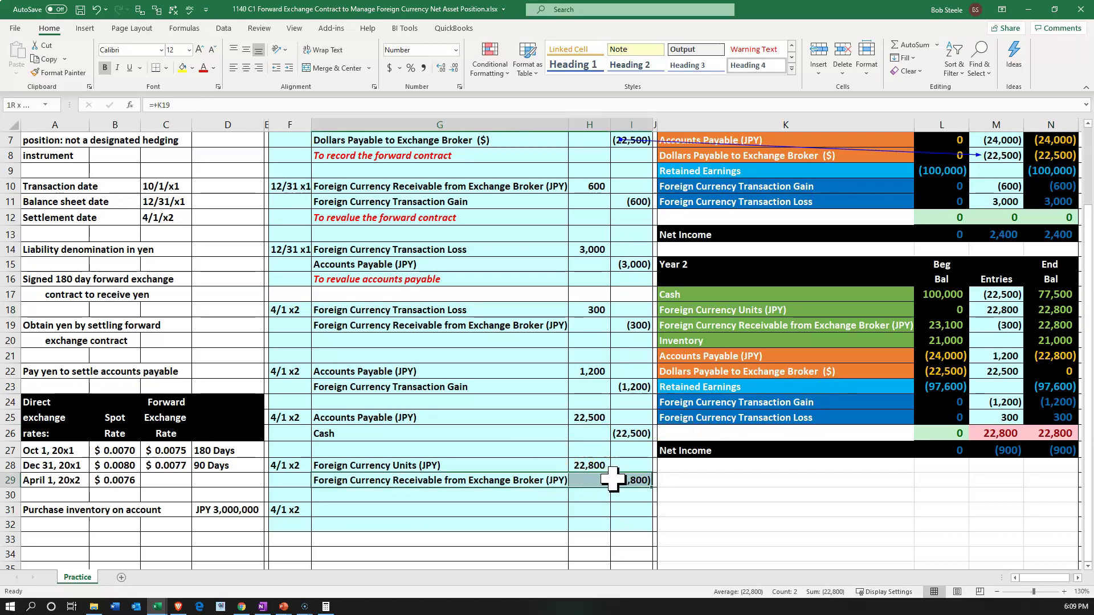
pyautogui.click(998, 328)
pyautogui.doubleClick(999, 328)
pyautogui.write('+')
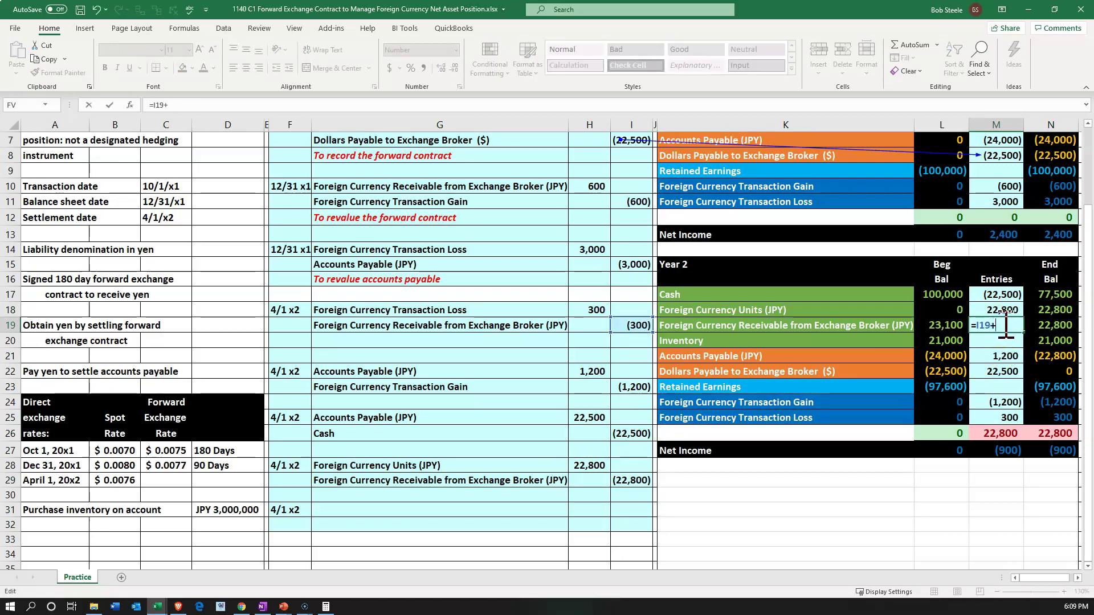
pyautogui.click(638, 480)
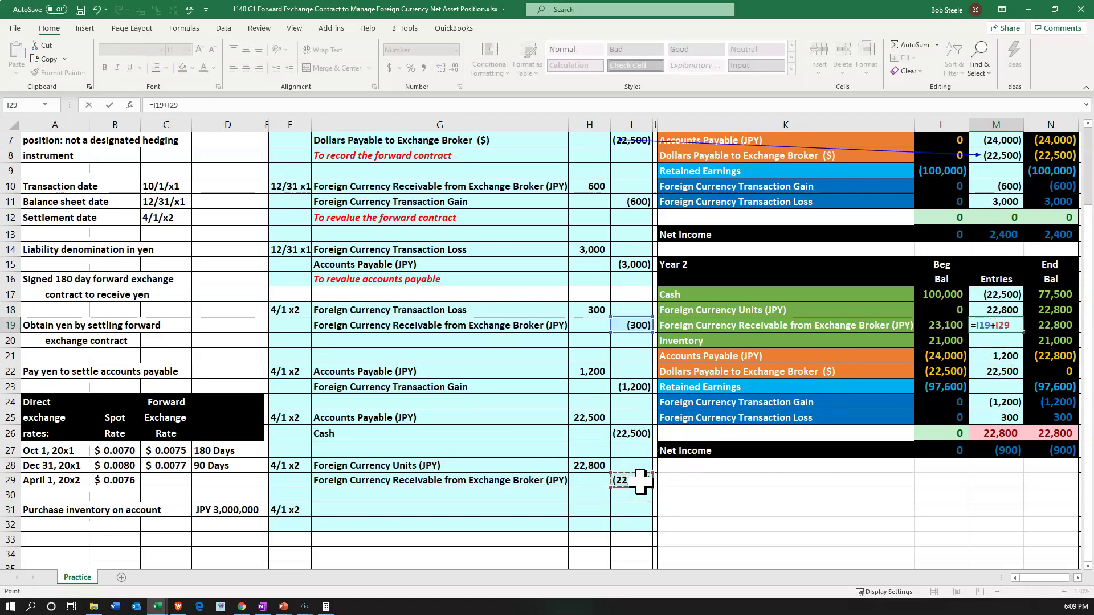
pyautogui.press('Return')
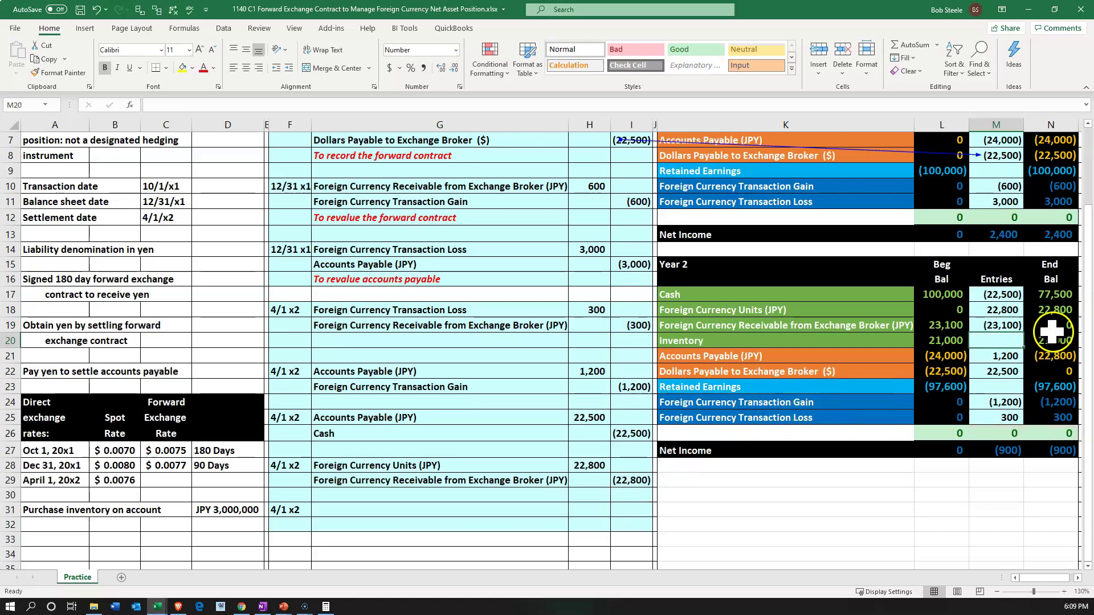
pyautogui.click(1053, 327)
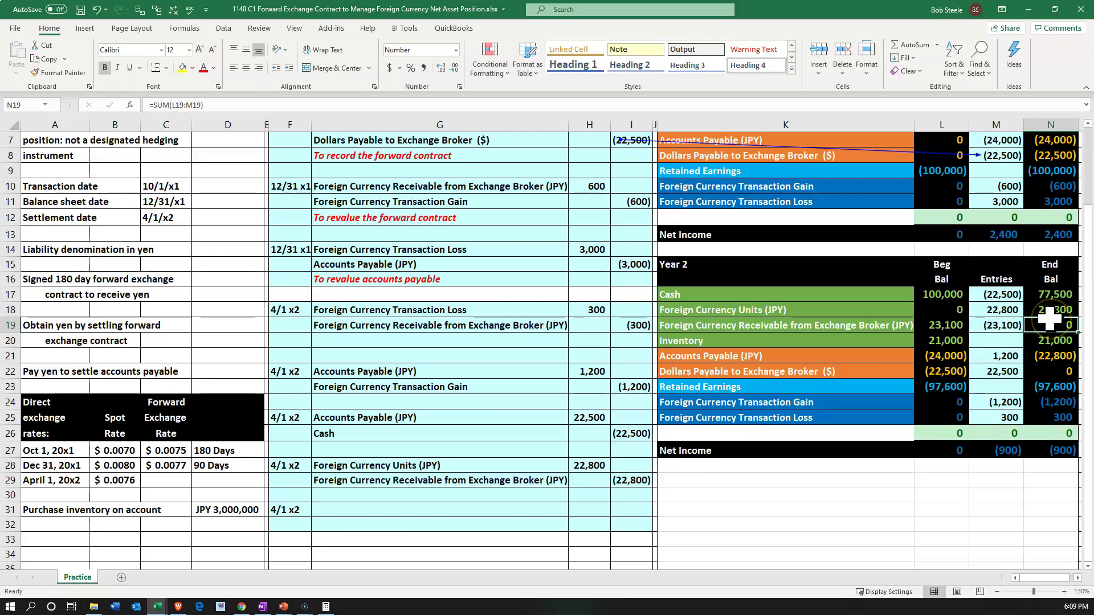
# Link the debit account name in G31 to Accounts Payable (JPY) in K21 for the payable settlement entry
pyautogui.click(1052, 311)
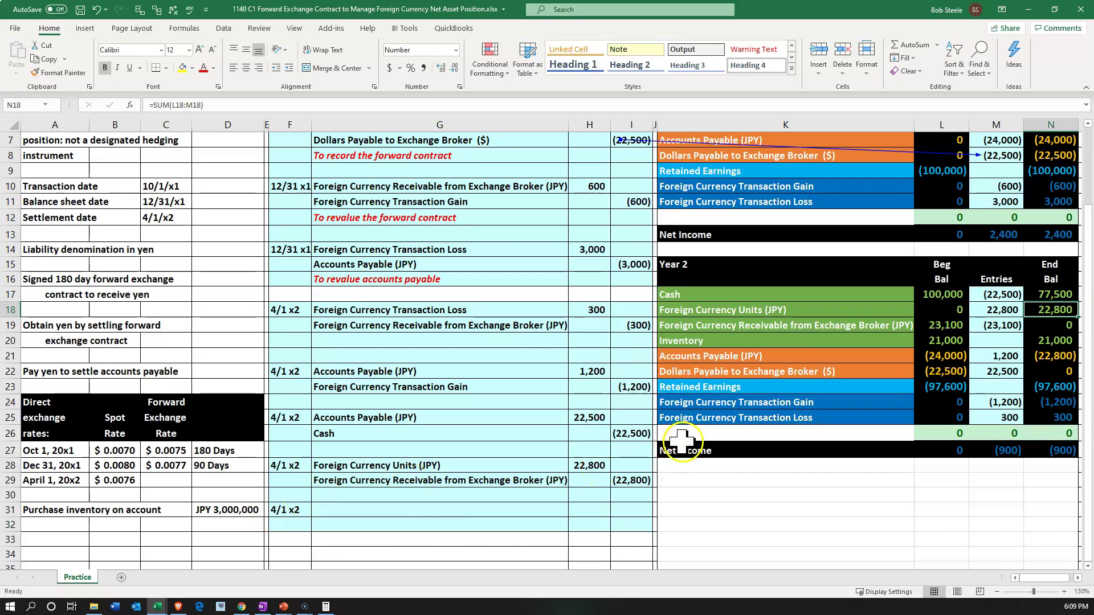
pyautogui.click(1039, 358)
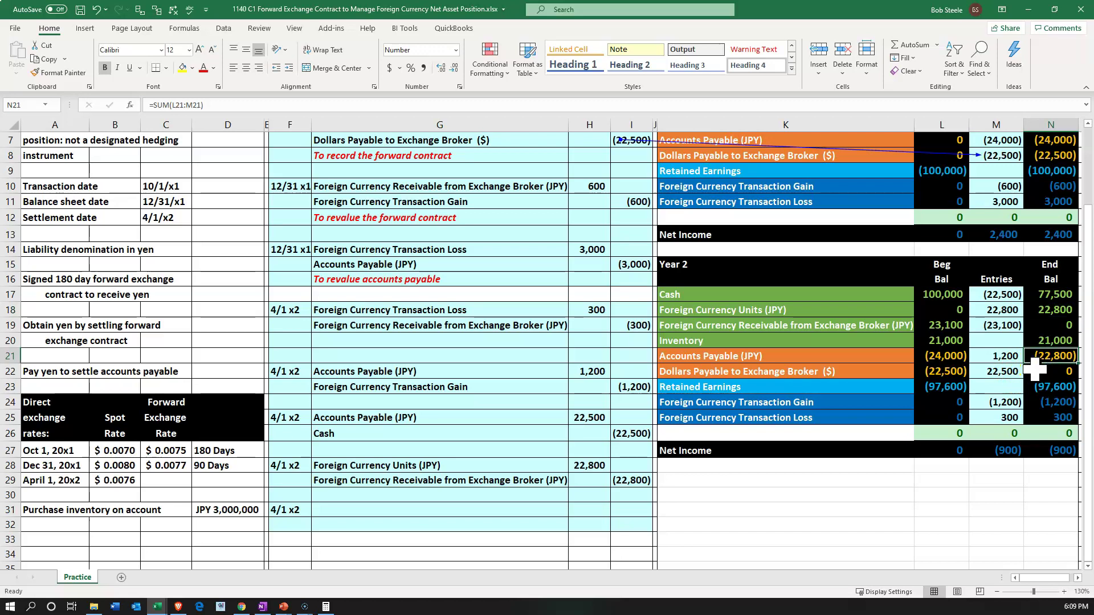
pyautogui.click(208, 510)
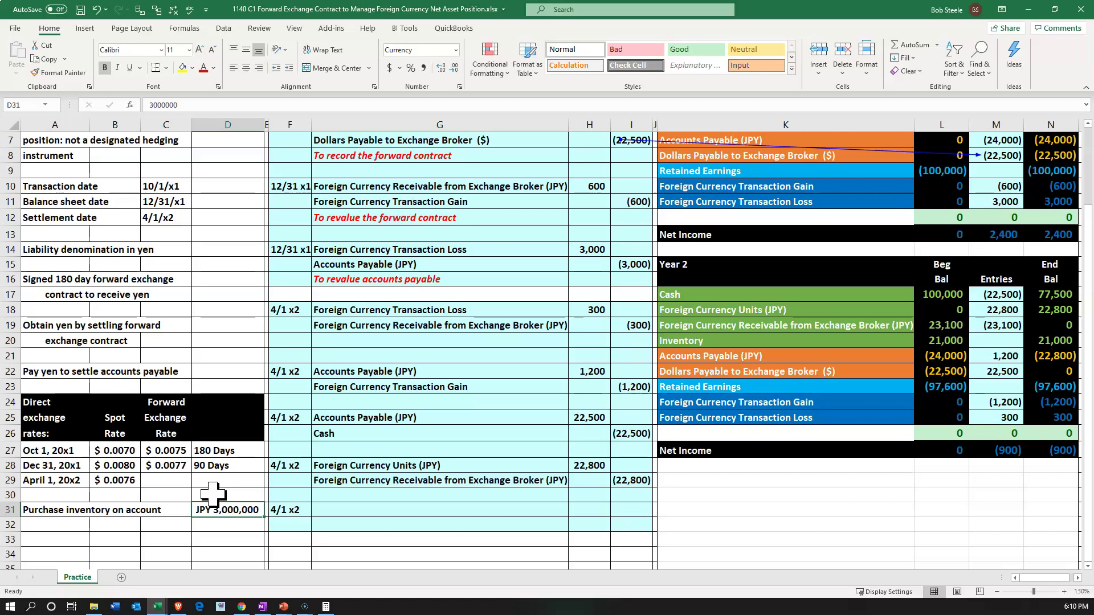
pyautogui.click(352, 511)
pyautogui.write('=')
pyautogui.press('Right')
pyautogui.press('Right')
pyautogui.press('Right')
pyautogui.press('Right')
pyautogui.press('Up')
pyautogui.press('Up')
pyautogui.press('Up')
pyautogui.press('Up')
pyautogui.press('Up')
pyautogui.press('Up')
pyautogui.press('Up')
pyautogui.press('Up')
pyautogui.press('Up')
pyautogui.press('Up')
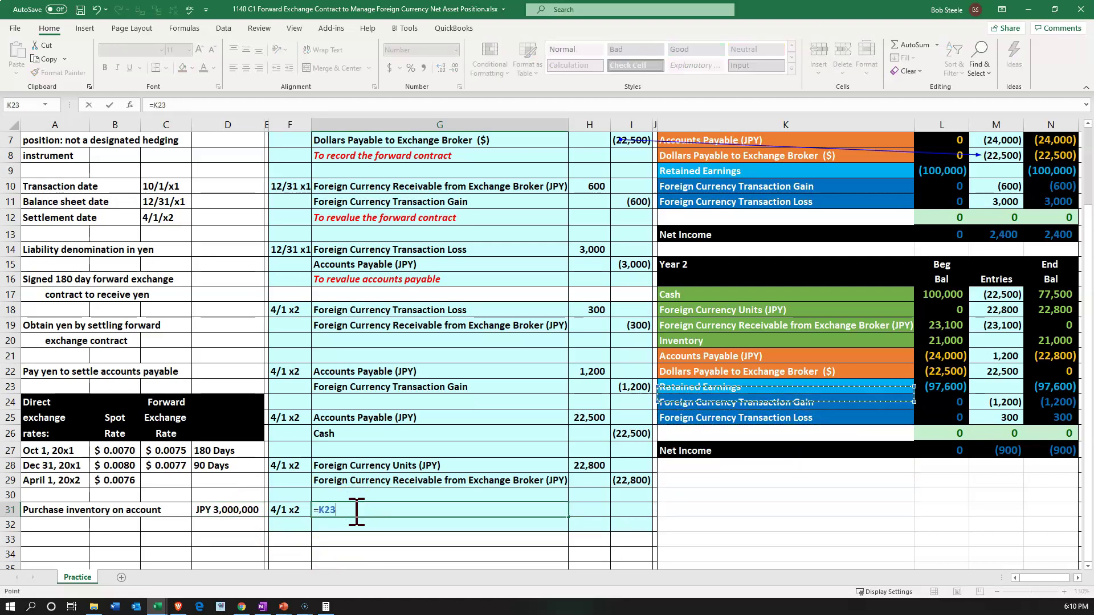
pyautogui.press('Return')
# Link the credit account name in G32 to Foreign Currency Units (JPY) in K18
pyautogui.write('+')
pyautogui.press('Right')
pyautogui.press('Right')
pyautogui.press('Right')
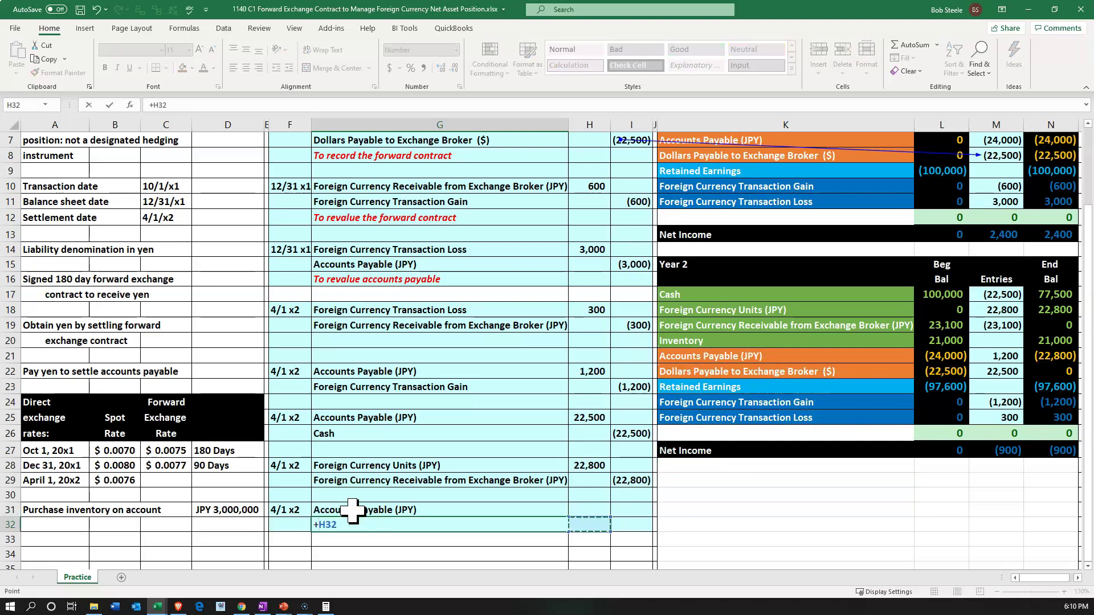
pyautogui.press('Up')
pyautogui.press('Up')
pyautogui.press('Up')
pyautogui.press('Up')
pyautogui.press('Up')
pyautogui.press('Up')
pyautogui.press('Up')
pyautogui.press('Up')
pyautogui.press('Up')
pyautogui.press('Up')
pyautogui.press('Up')
pyautogui.press('Up')
pyautogui.press('Up')
pyautogui.press('Up')
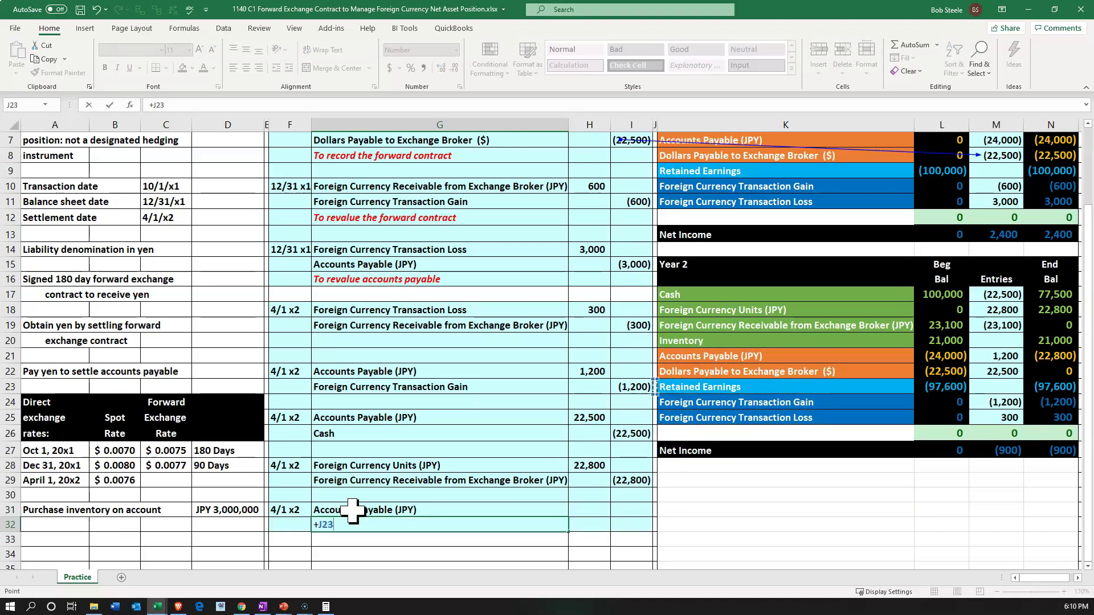
pyautogui.press('Return')
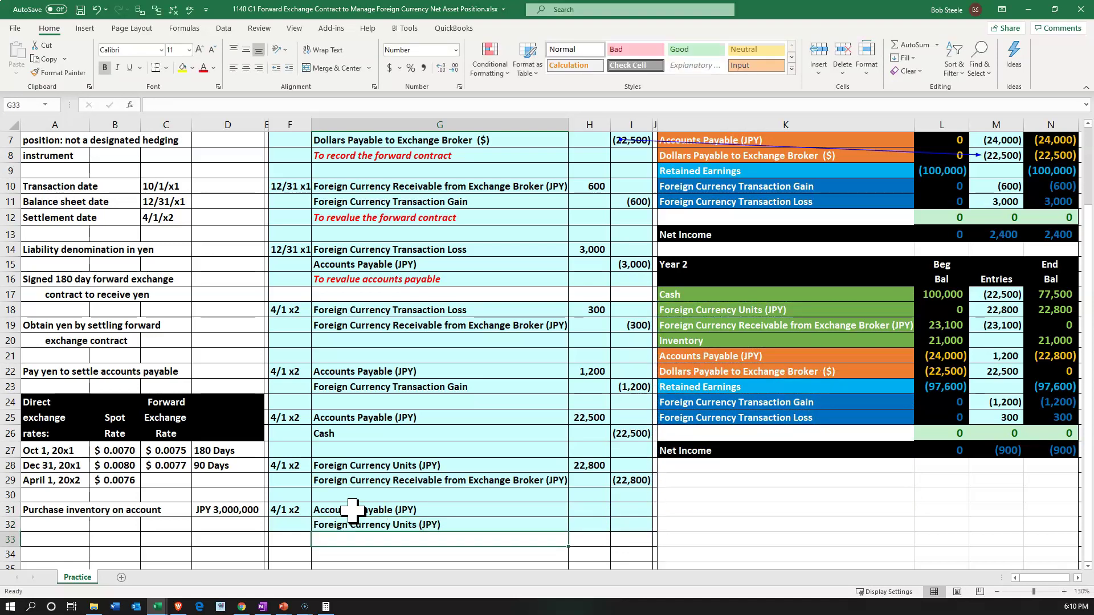
# Calculate the Accounts Payable debit in H31 as the yen purchase amount in D31 times the April 1 spot rate in B29
pyautogui.press('Right')
pyautogui.press('Up')
pyautogui.press('Up')
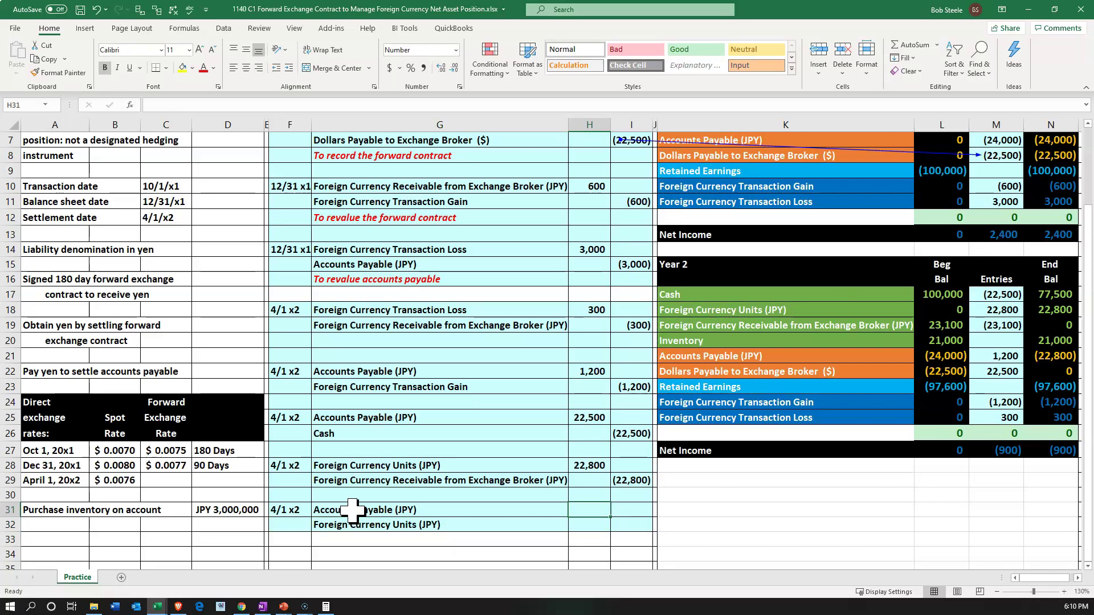
pyautogui.write('=')
pyautogui.press('Left')
pyautogui.press('Left')
pyautogui.press('Left')
pyautogui.press('Left')
pyautogui.write('*')
pyautogui.press('Left')
pyautogui.press('Left')
pyautogui.press('Left')
pyautogui.press('Left')
pyautogui.press('Left')
pyautogui.press('Left')
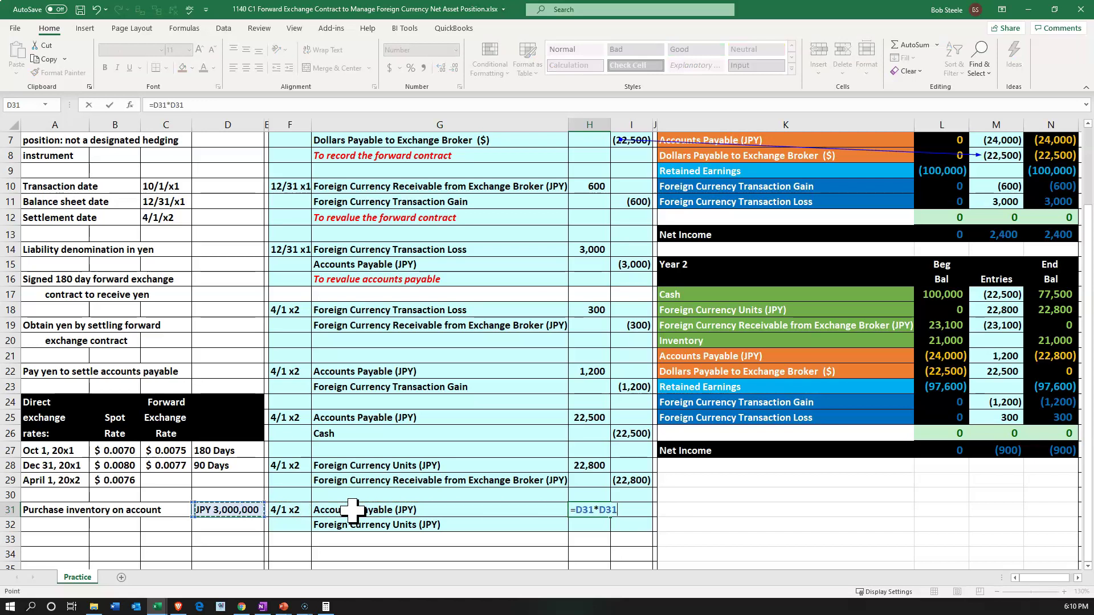
pyautogui.press('Up')
pyautogui.press('Up')
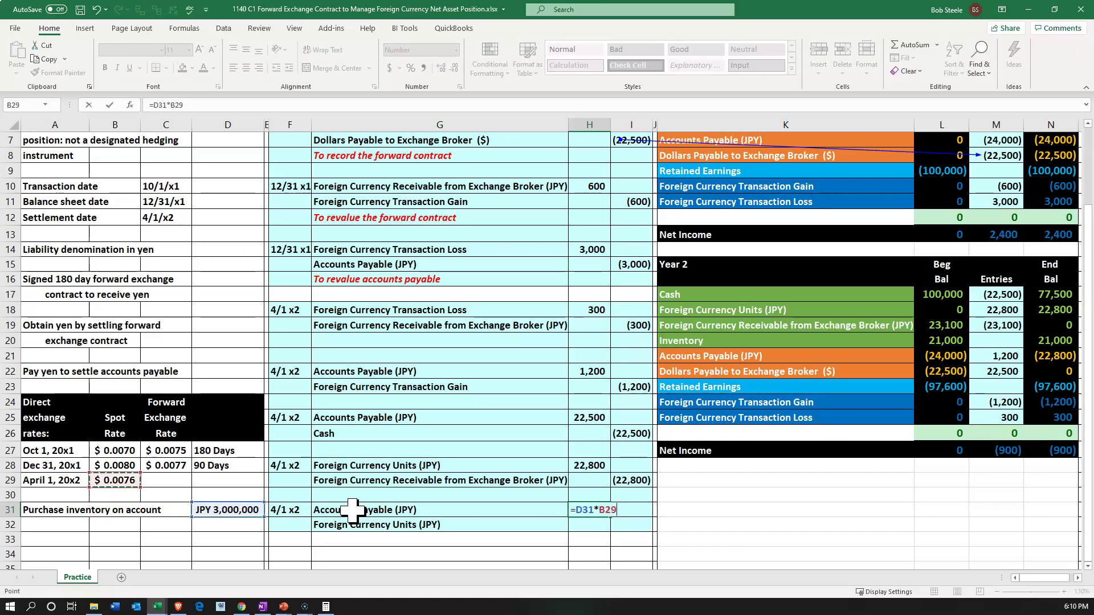
pyautogui.press('Return')
# Enter the Foreign Currency Units credit in I32 as the negative of the H31 debit
pyautogui.press('Right')
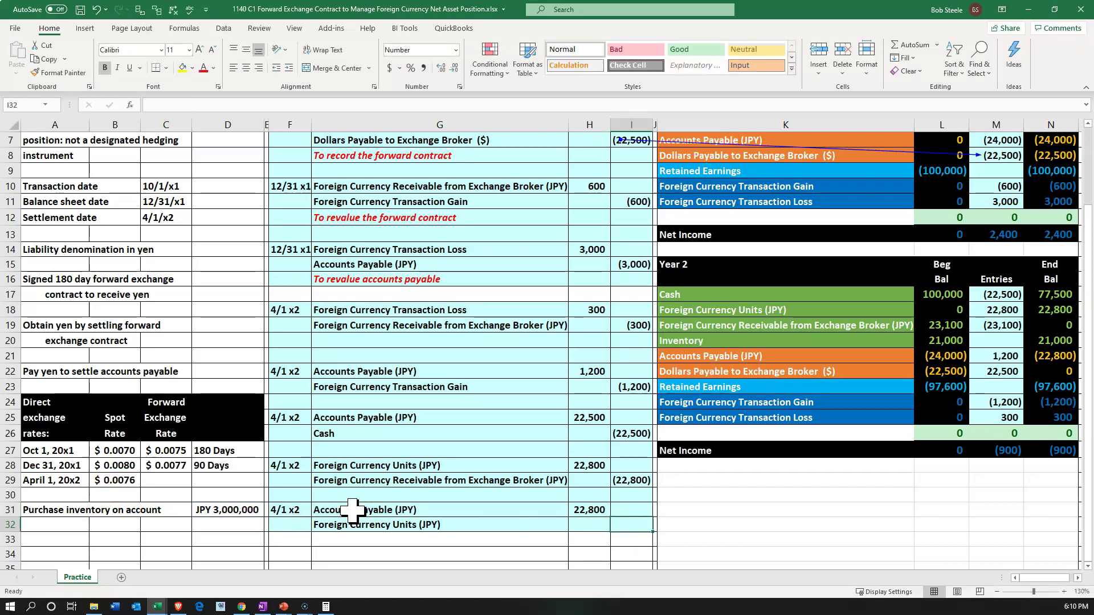
pyautogui.write('-')
pyautogui.press('Left')
pyautogui.press('Up')
pyautogui.press('Return')
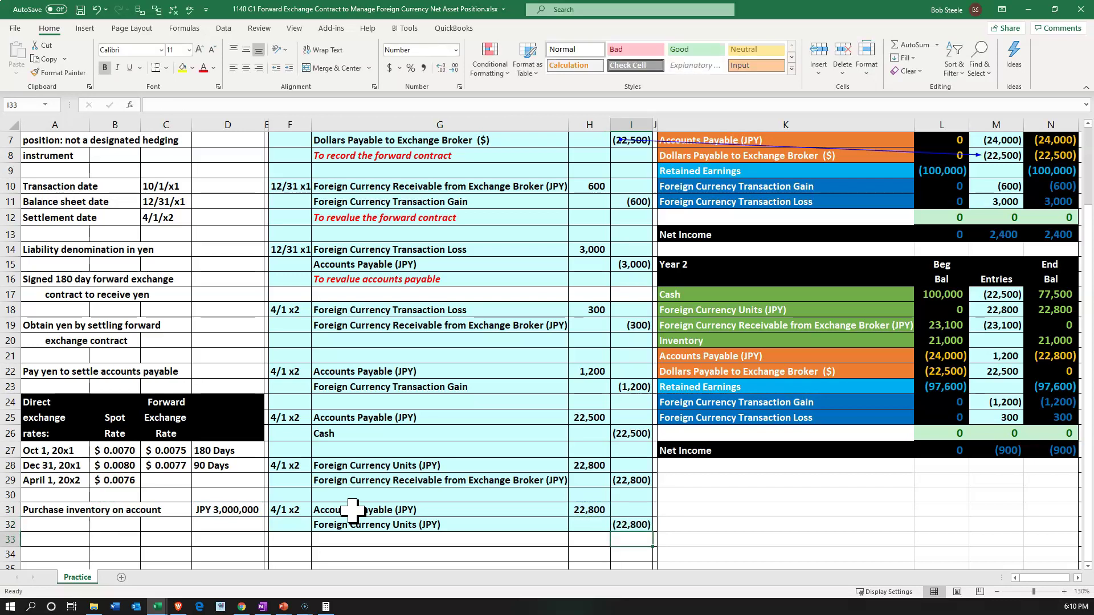
# Add the H31 debit to the existing Year 2 Accounts Payable (JPY) entry formula in M21
pyautogui.moveTo(352, 510); pyautogui.dragTo(581, 507)
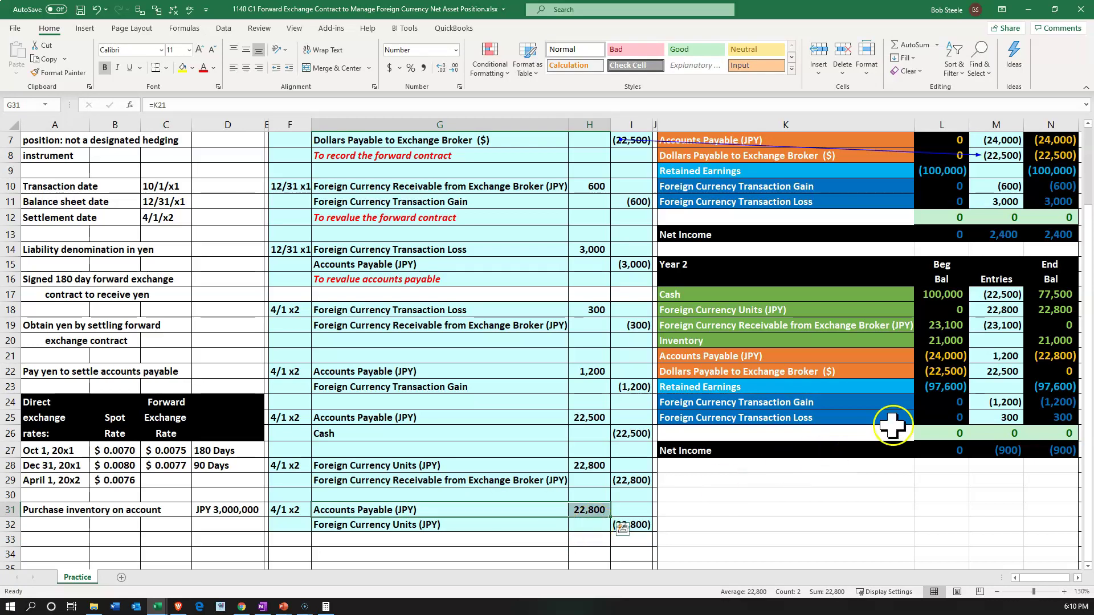
pyautogui.doubleClick(1004, 357)
pyautogui.write('+')
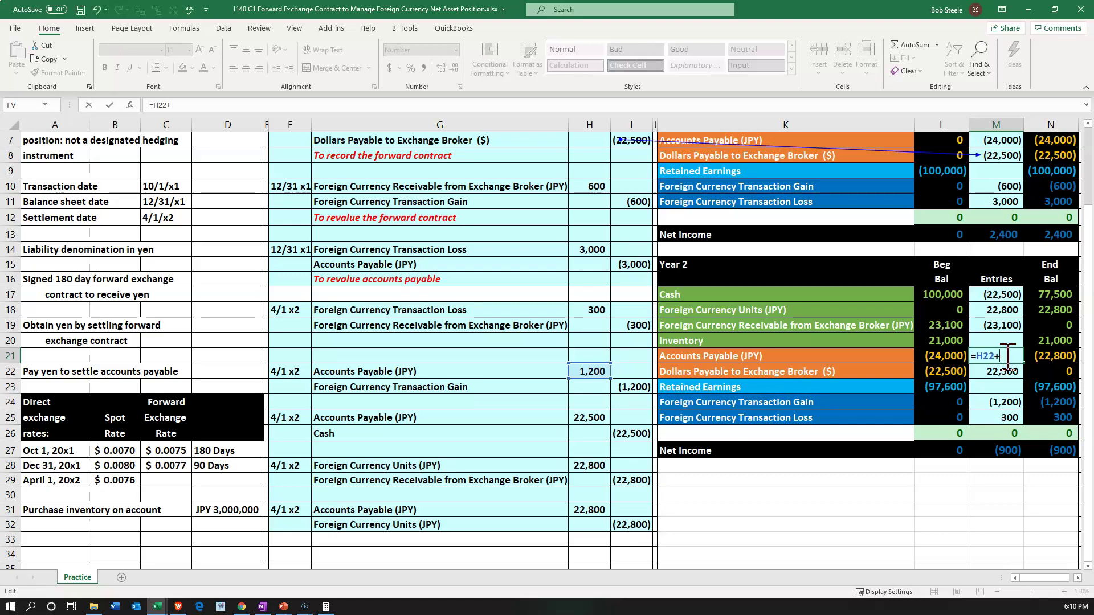
pyautogui.click(593, 510)
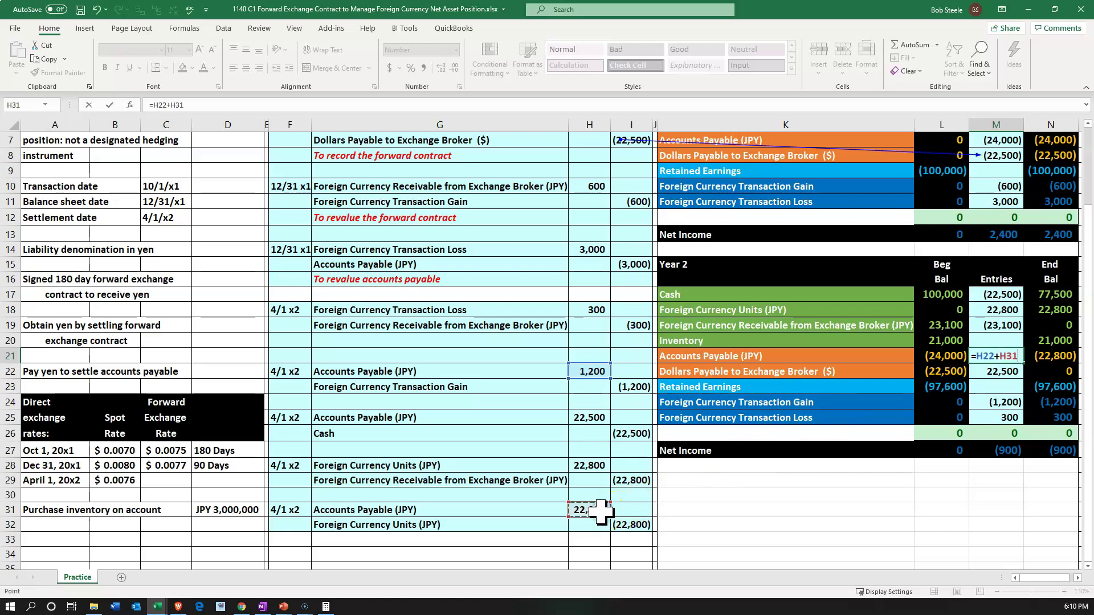
pyautogui.press('Return')
pyautogui.click(1040, 354)
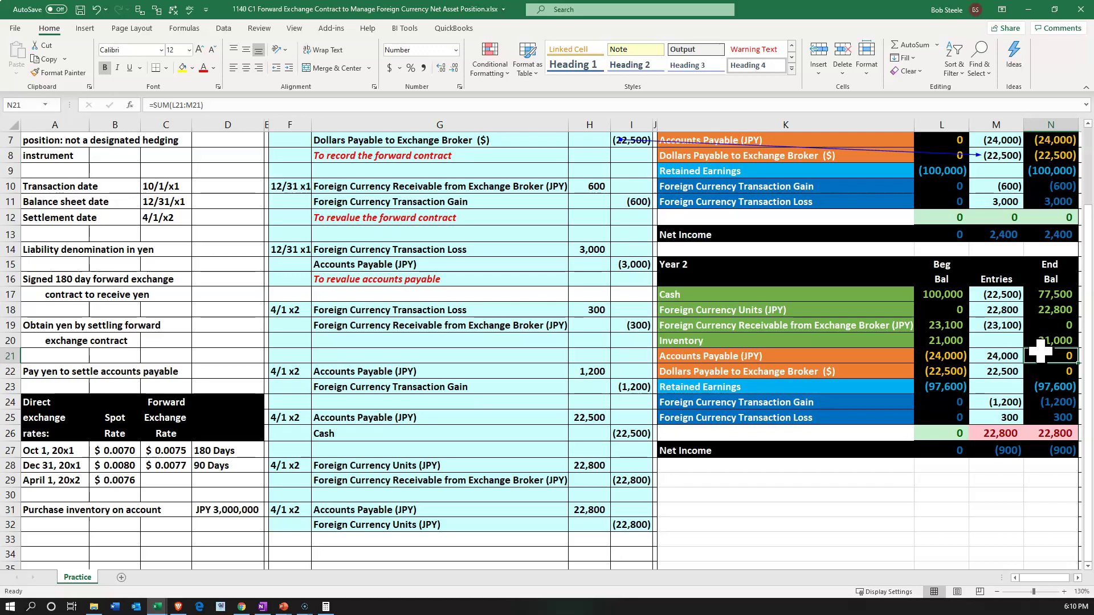
# Add the I32 credit to the existing Year 2 Foreign Currency Units (JPY) entry formula in M18
pyautogui.doubleClick(1007, 310)
pyautogui.write('+')
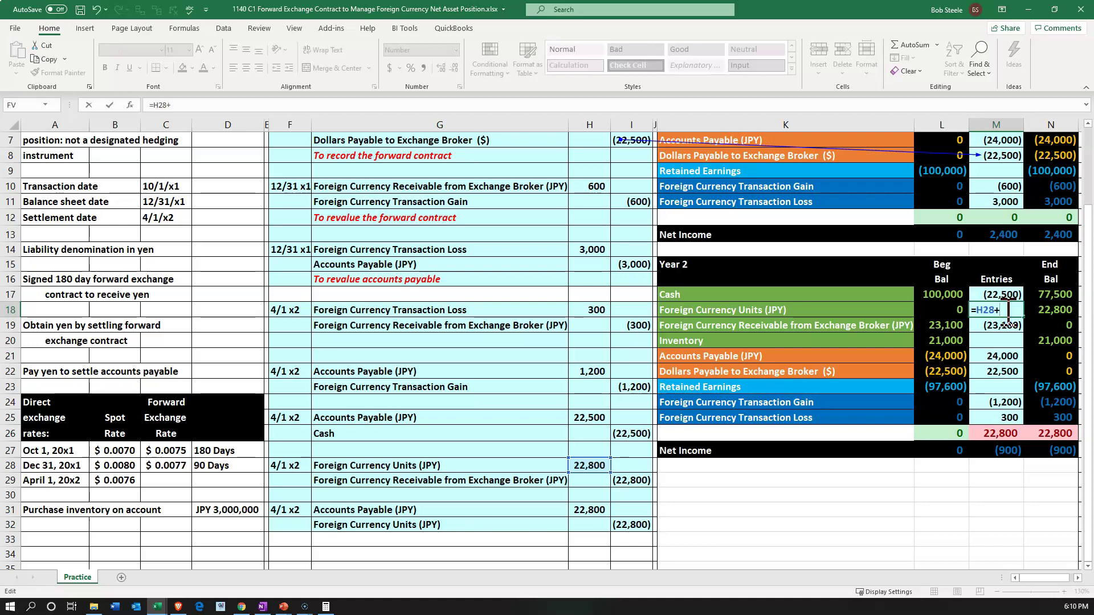
pyautogui.click(631, 526)
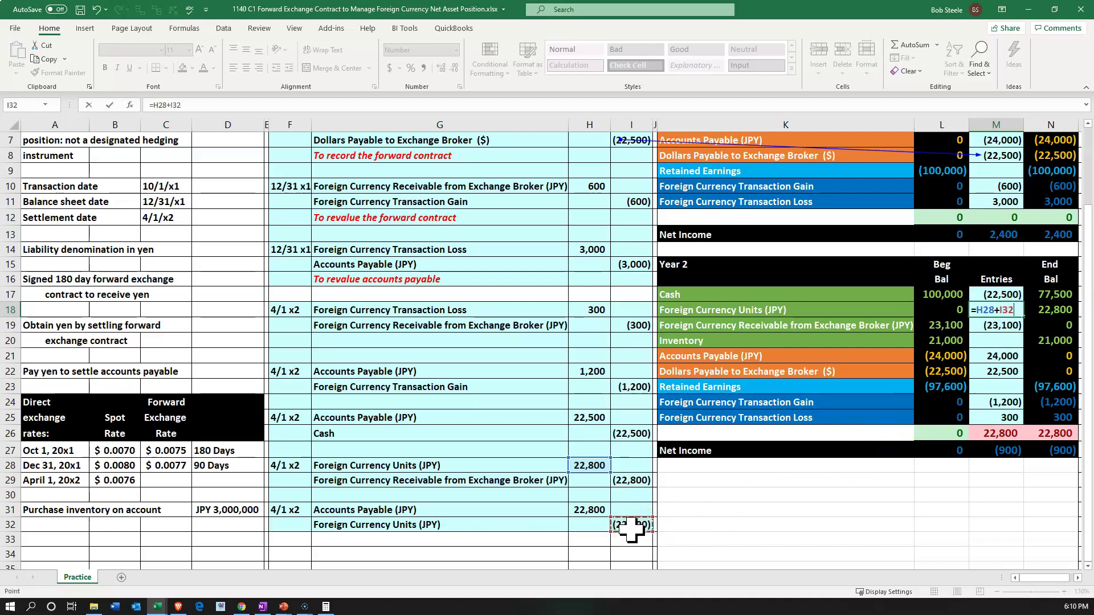
pyautogui.press('Return')
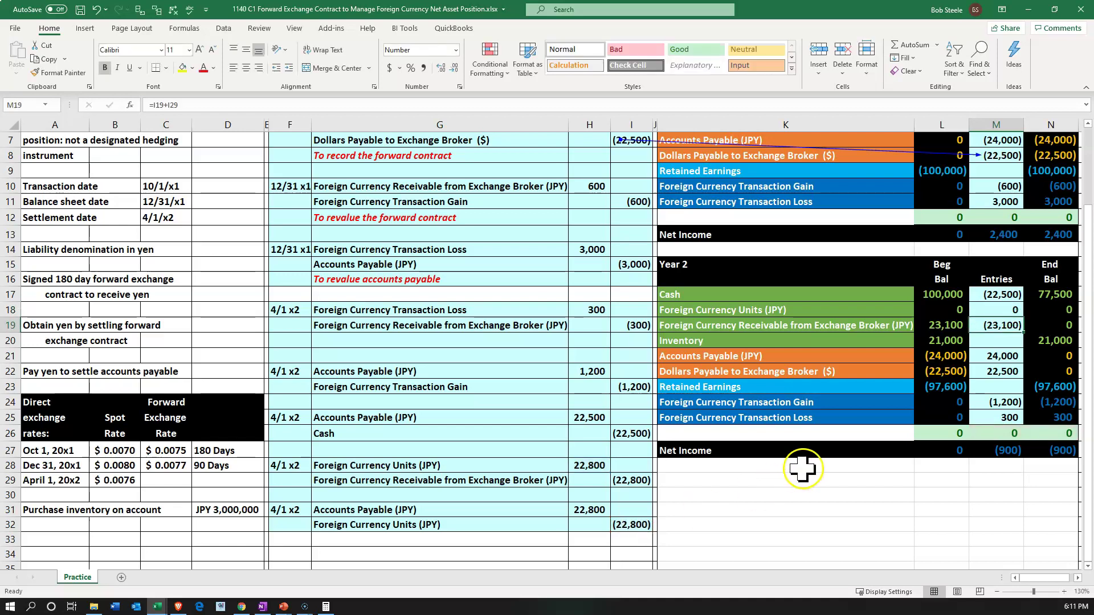
# Review the Year 2 ending balances from Cash to Inventory, and check Inventory in Calculator by multiplying 3,000,000 by the 0.007 spot rate
pyautogui.click(1046, 293)
pyautogui.press('Down')
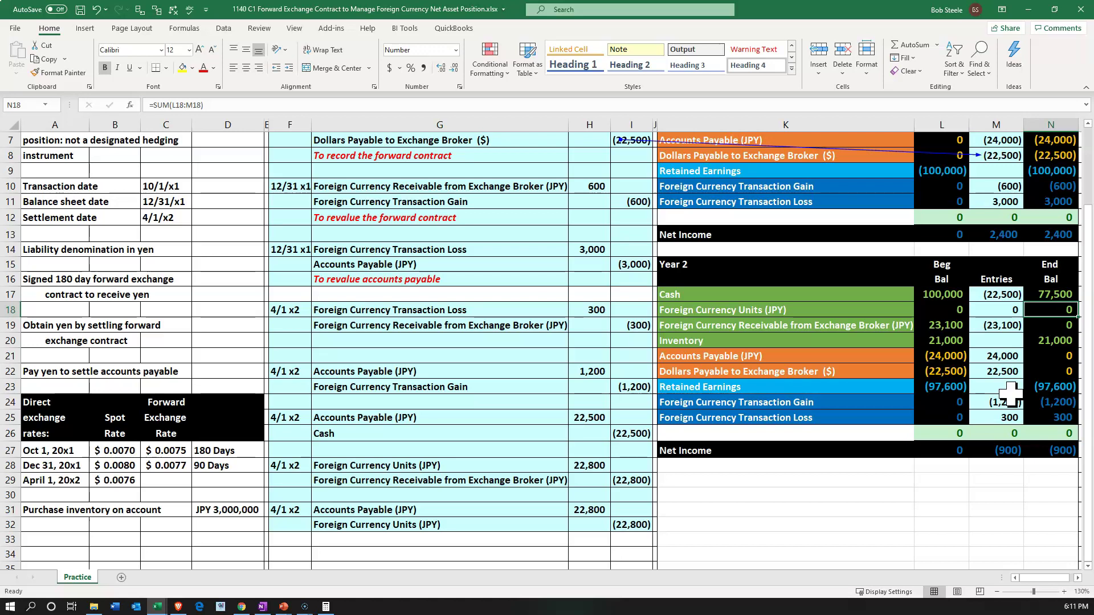
pyautogui.press('Down')
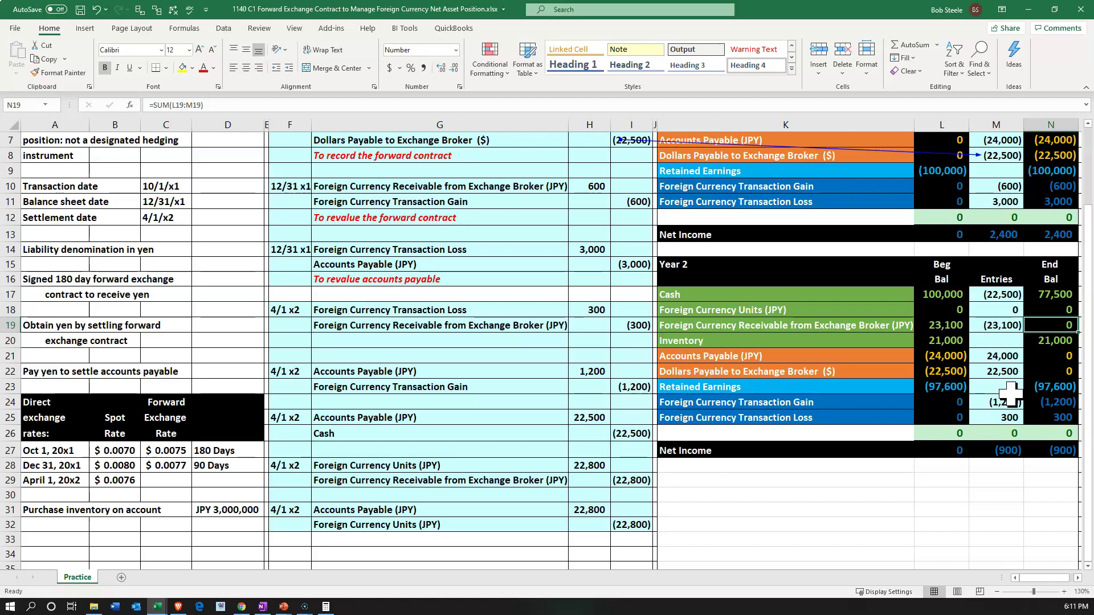
pyautogui.press('Down')
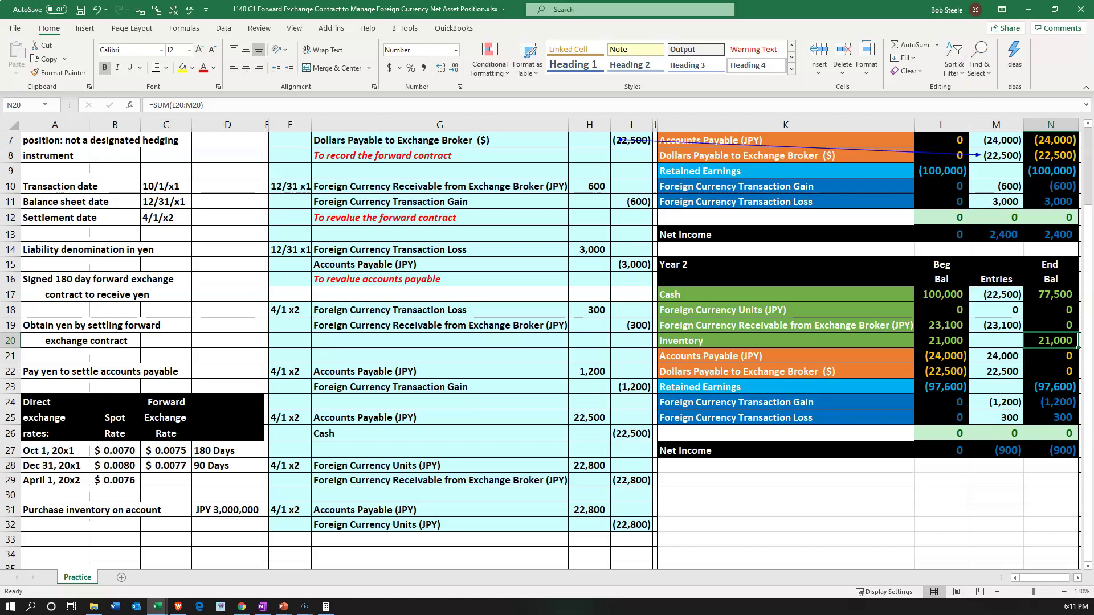
pyautogui.moveTo(966, 94); pyautogui.dragTo(398, 411)
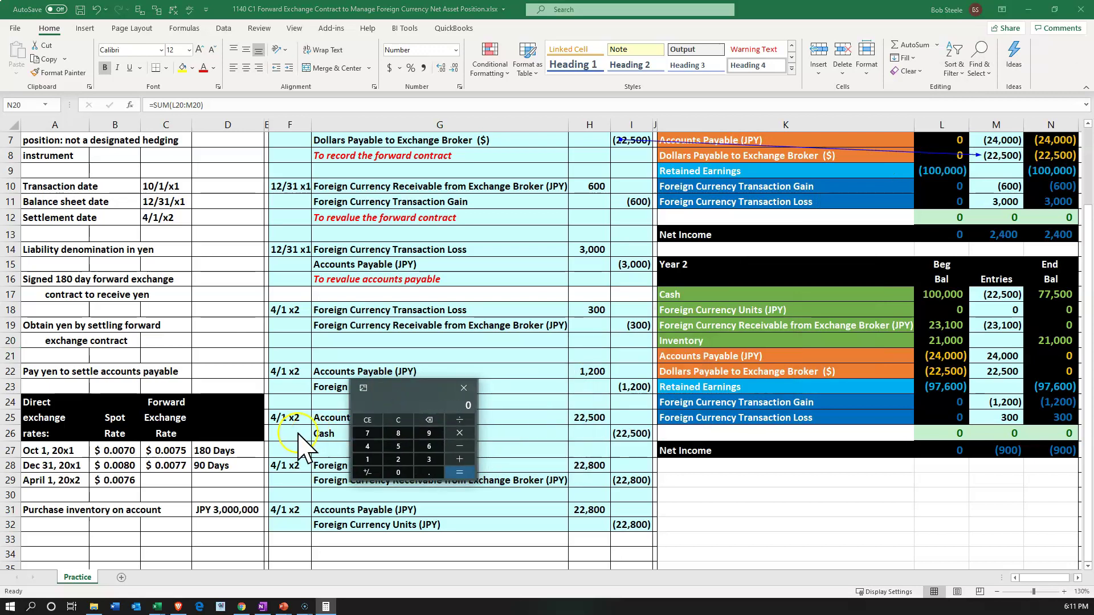
pyautogui.write('30,000,000')
pyautogui.press('BackSpace')
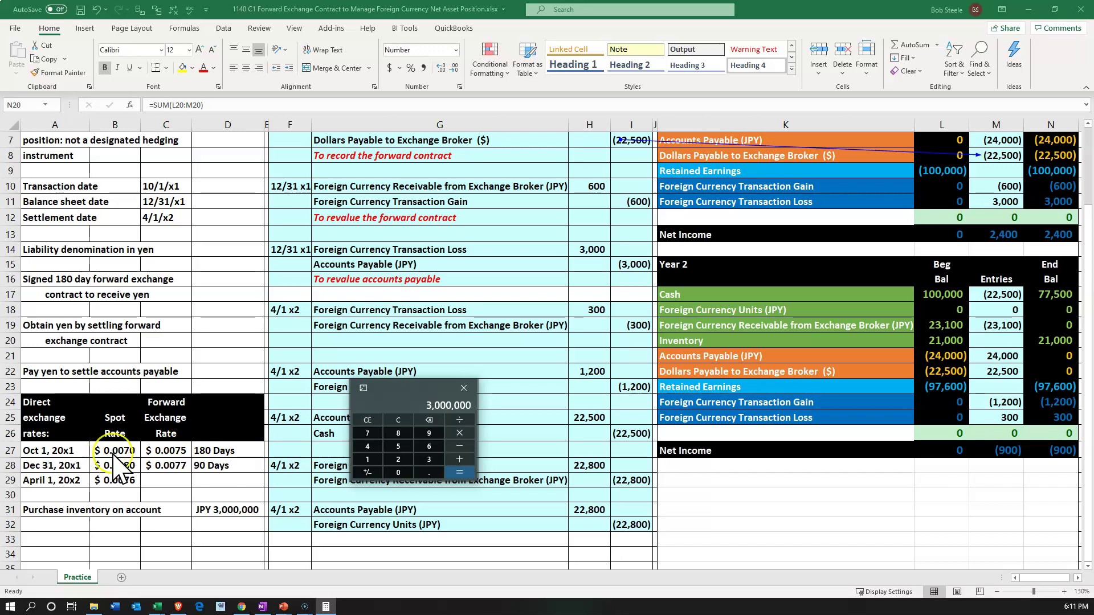
pyautogui.press('Escape')
pyautogui.write('0.007')
pyautogui.press('Return')
pyautogui.click(1038, 344)
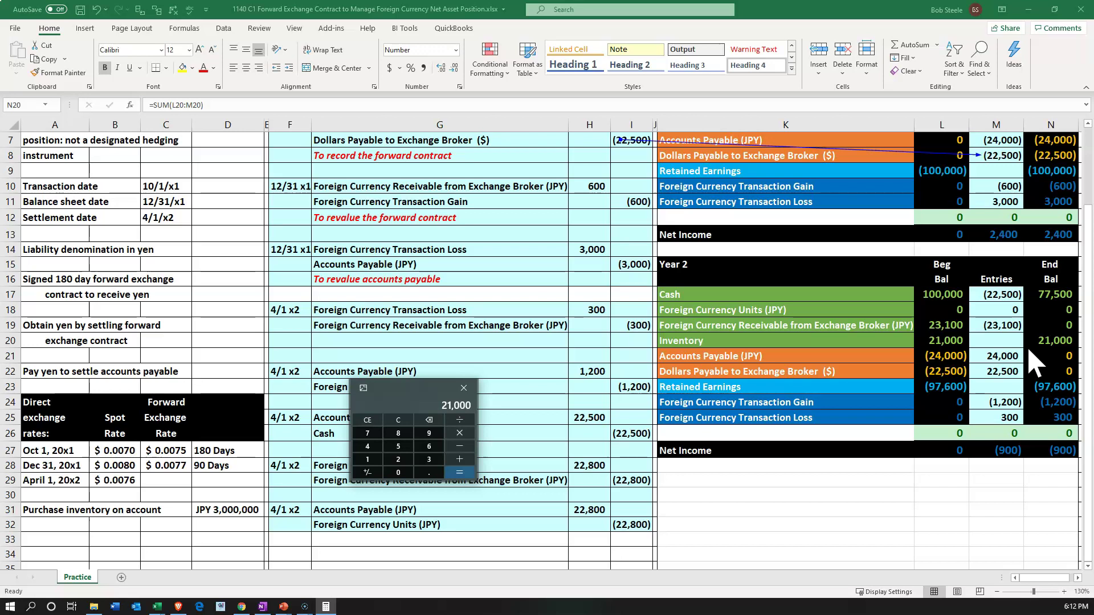
pyautogui.click(1061, 343)
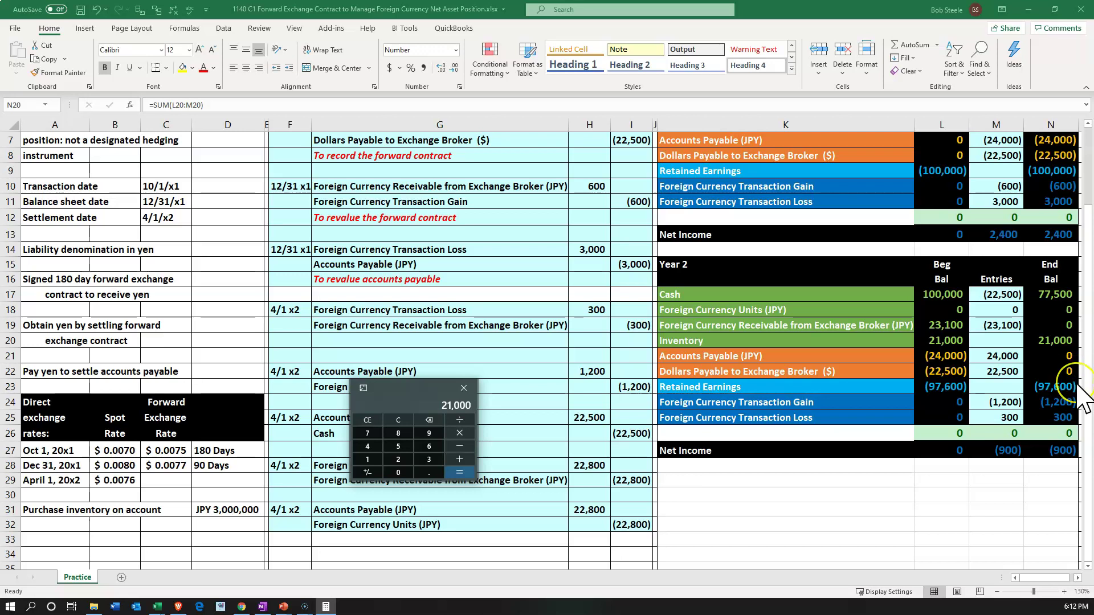
pyautogui.click(1074, 371)
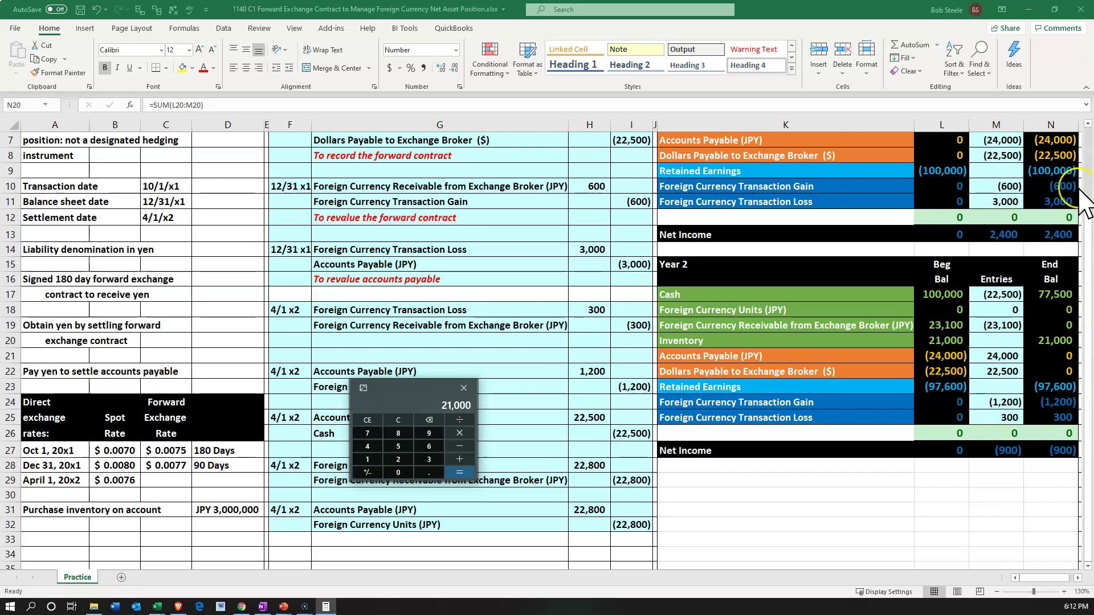
pyautogui.click(1080, 423)
pyautogui.moveTo(977, 401); pyautogui.dragTo(981, 418)
pyautogui.click(878, 499)
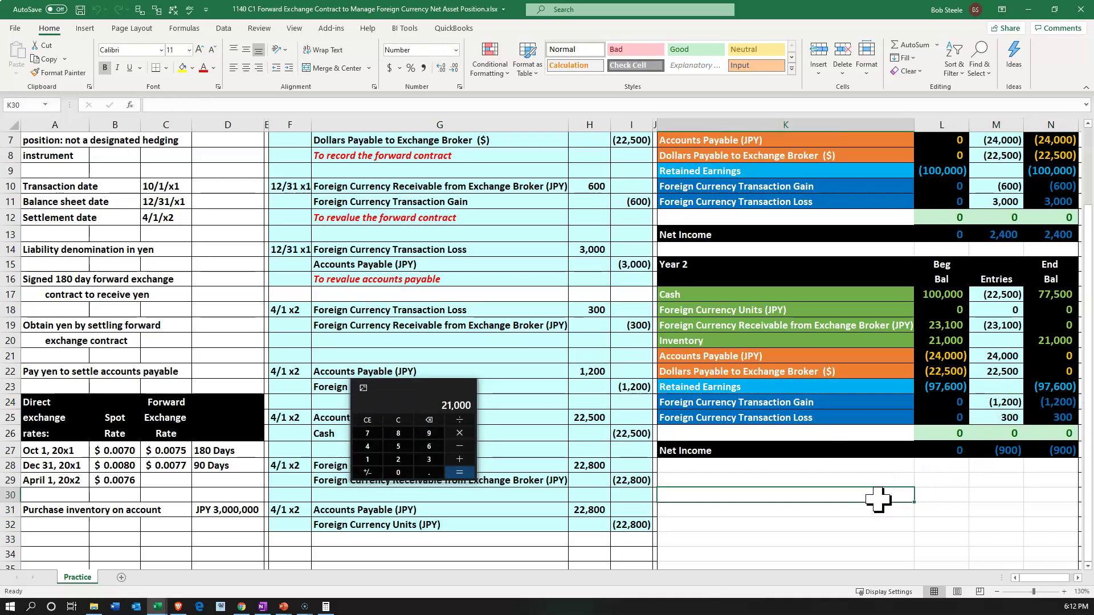